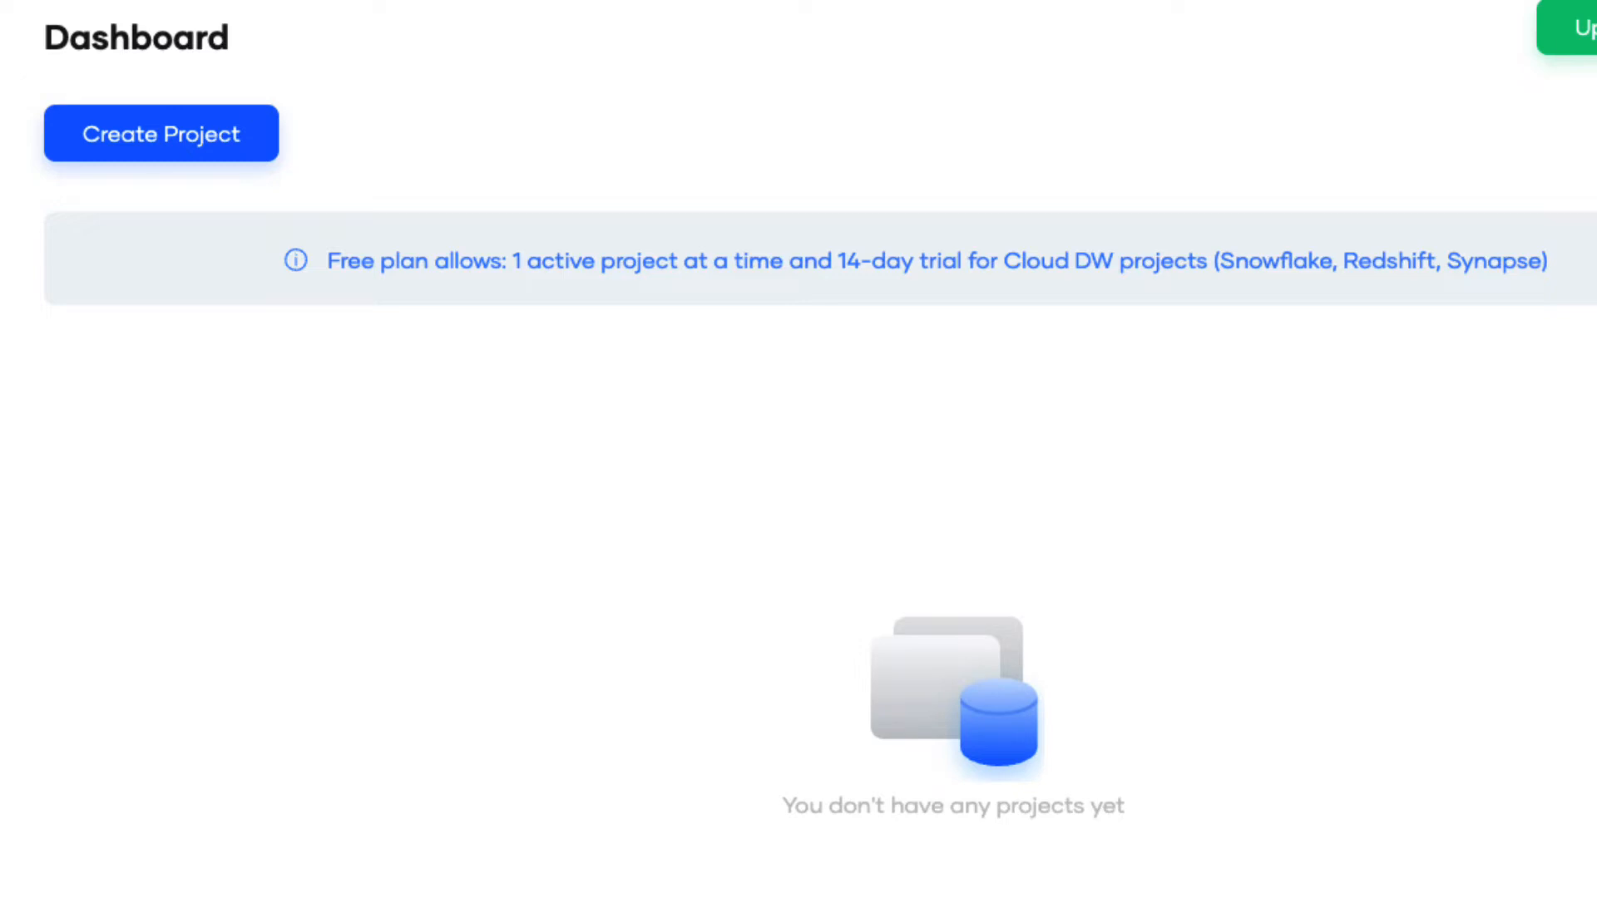
# Create a new project with MySQL as the database type.
pyautogui.click(175, 139)
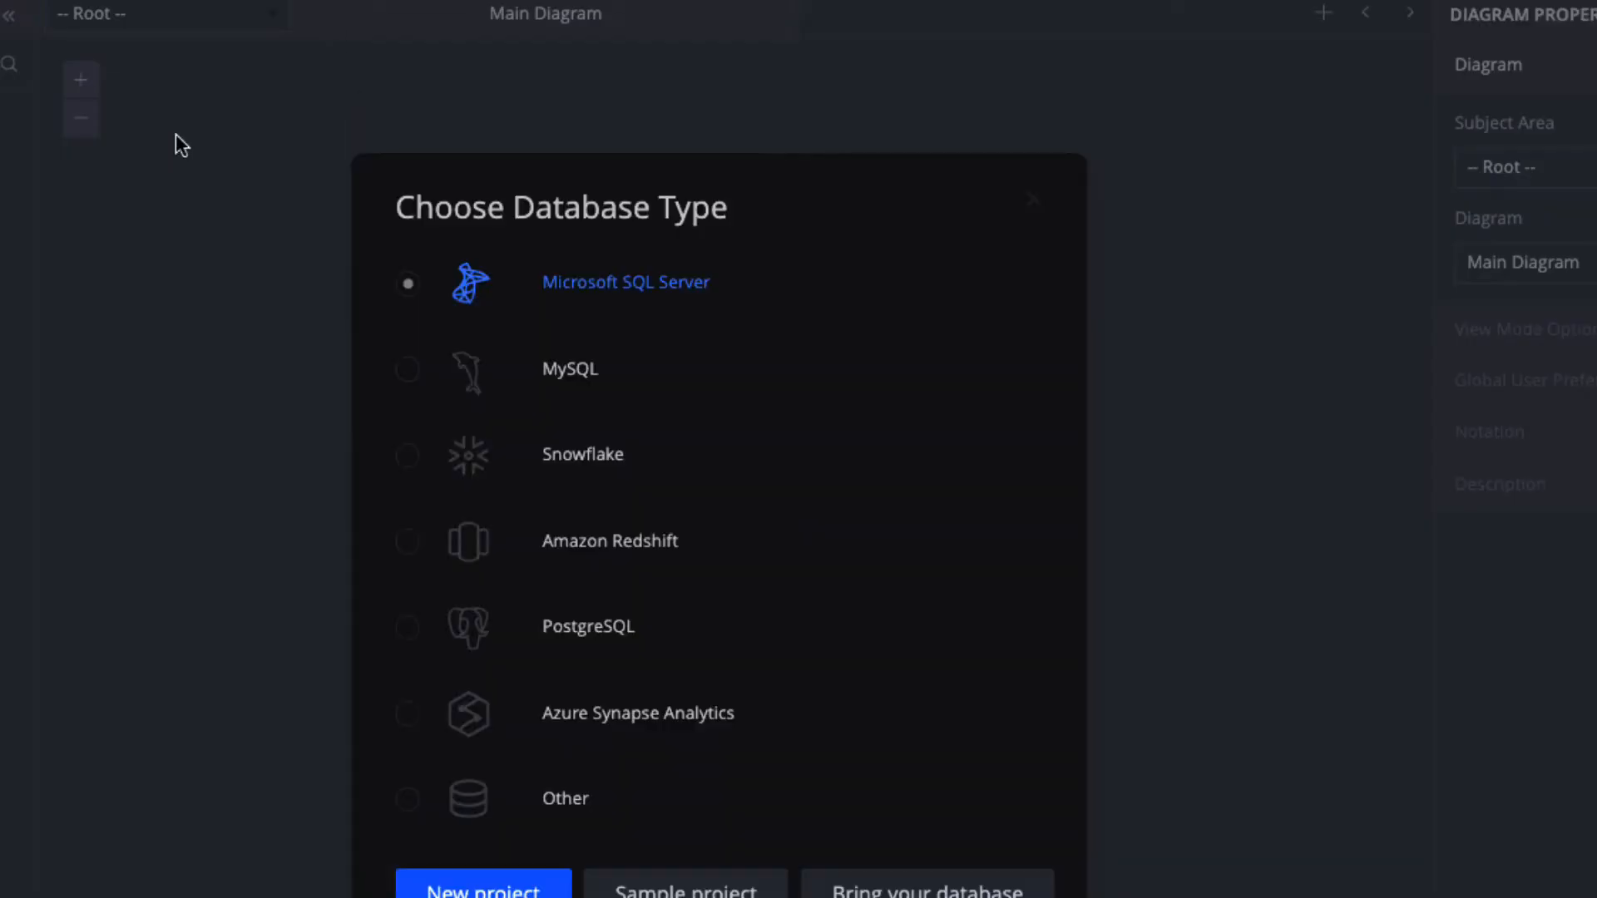
pyautogui.click(549, 378)
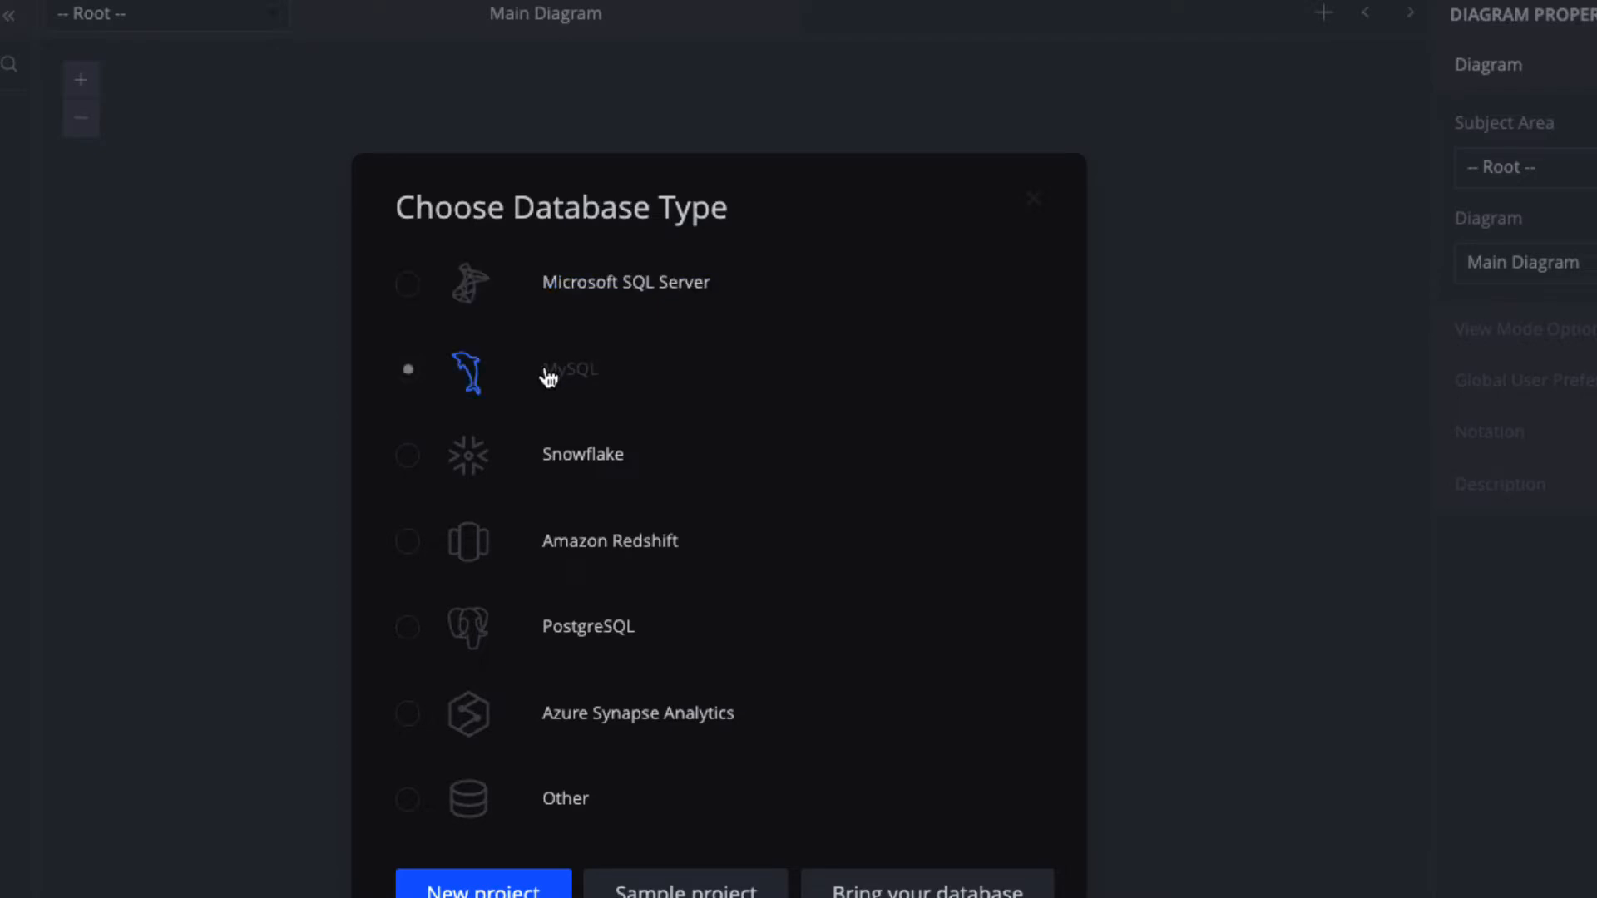
pyautogui.click(452, 890)
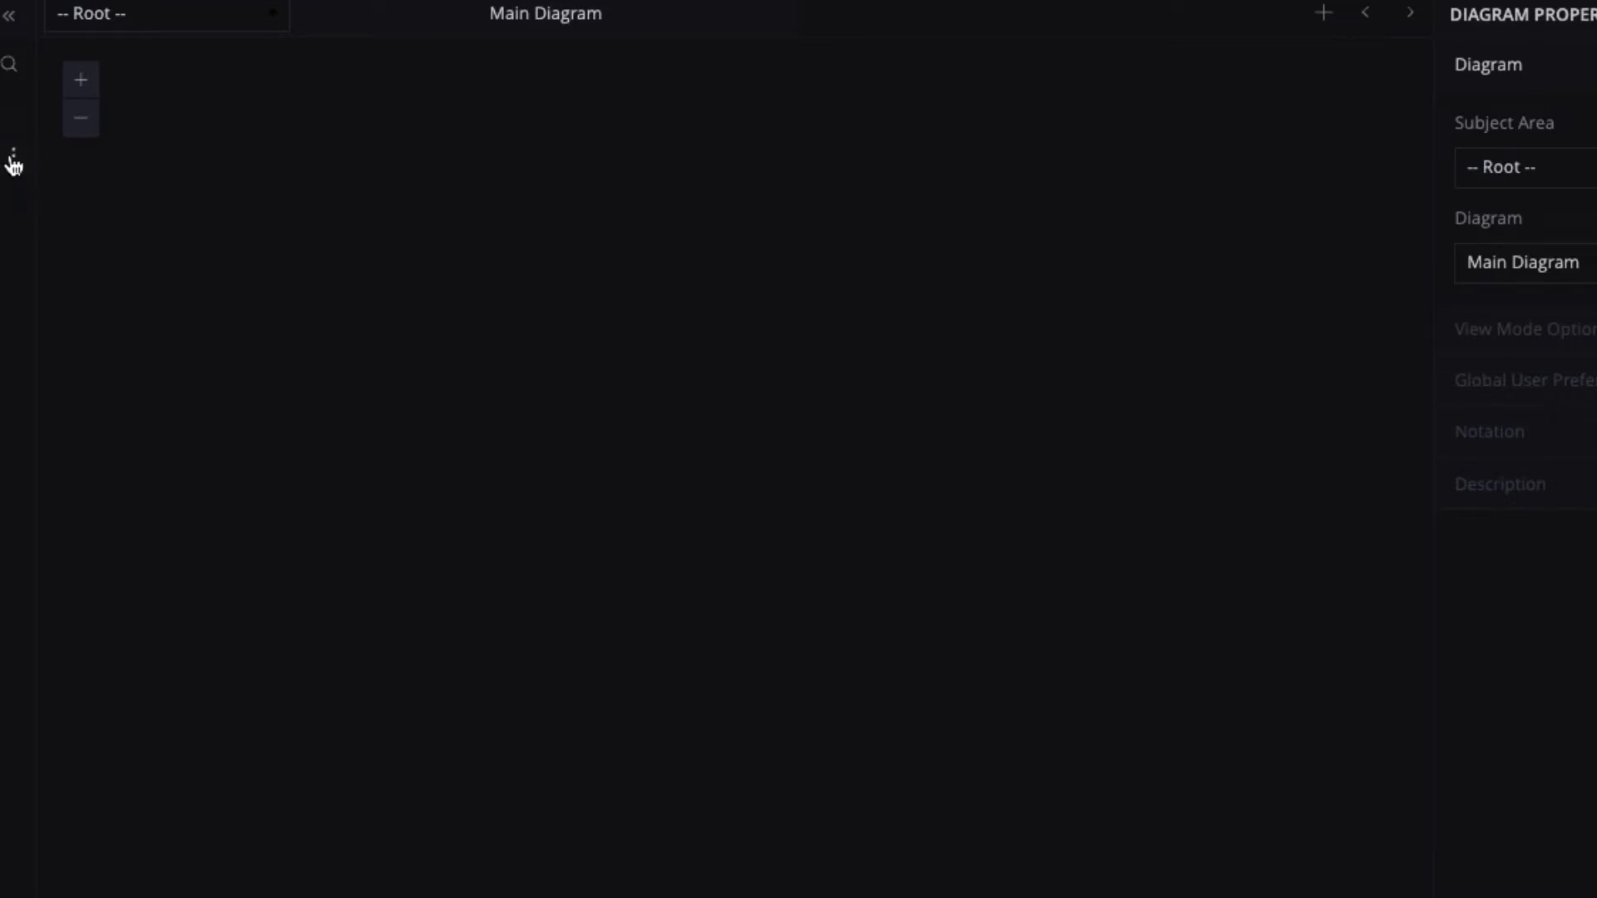
# Add a new table to the diagram and rename table_2 to Catagories.
pyautogui.click(13, 162)
pyautogui.click(65, 172)
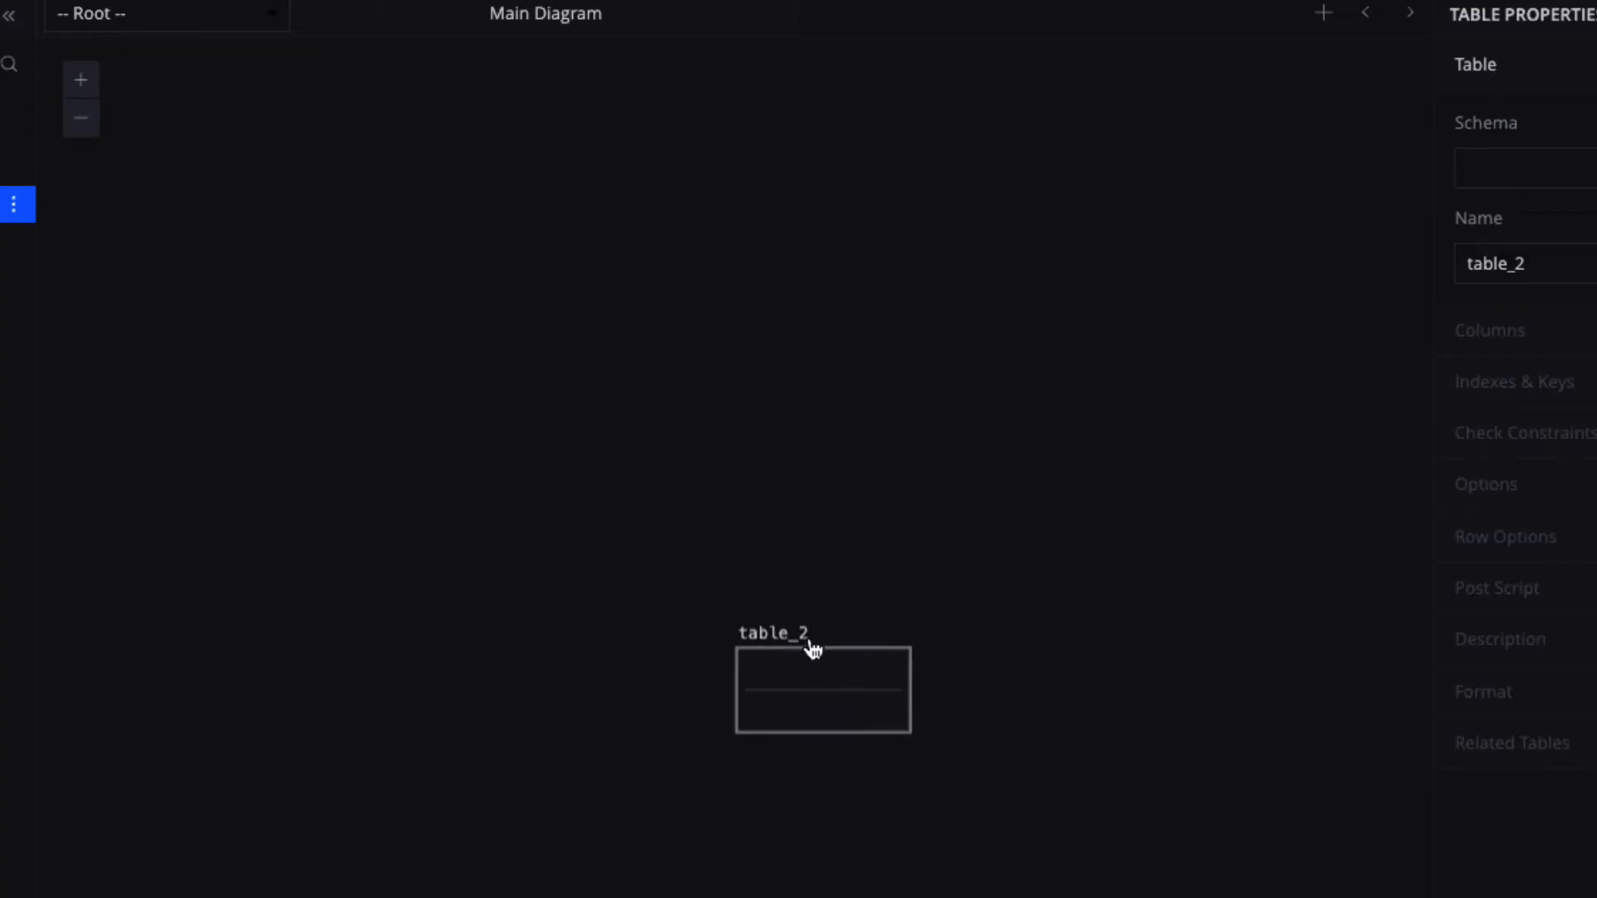
pyautogui.click(813, 645)
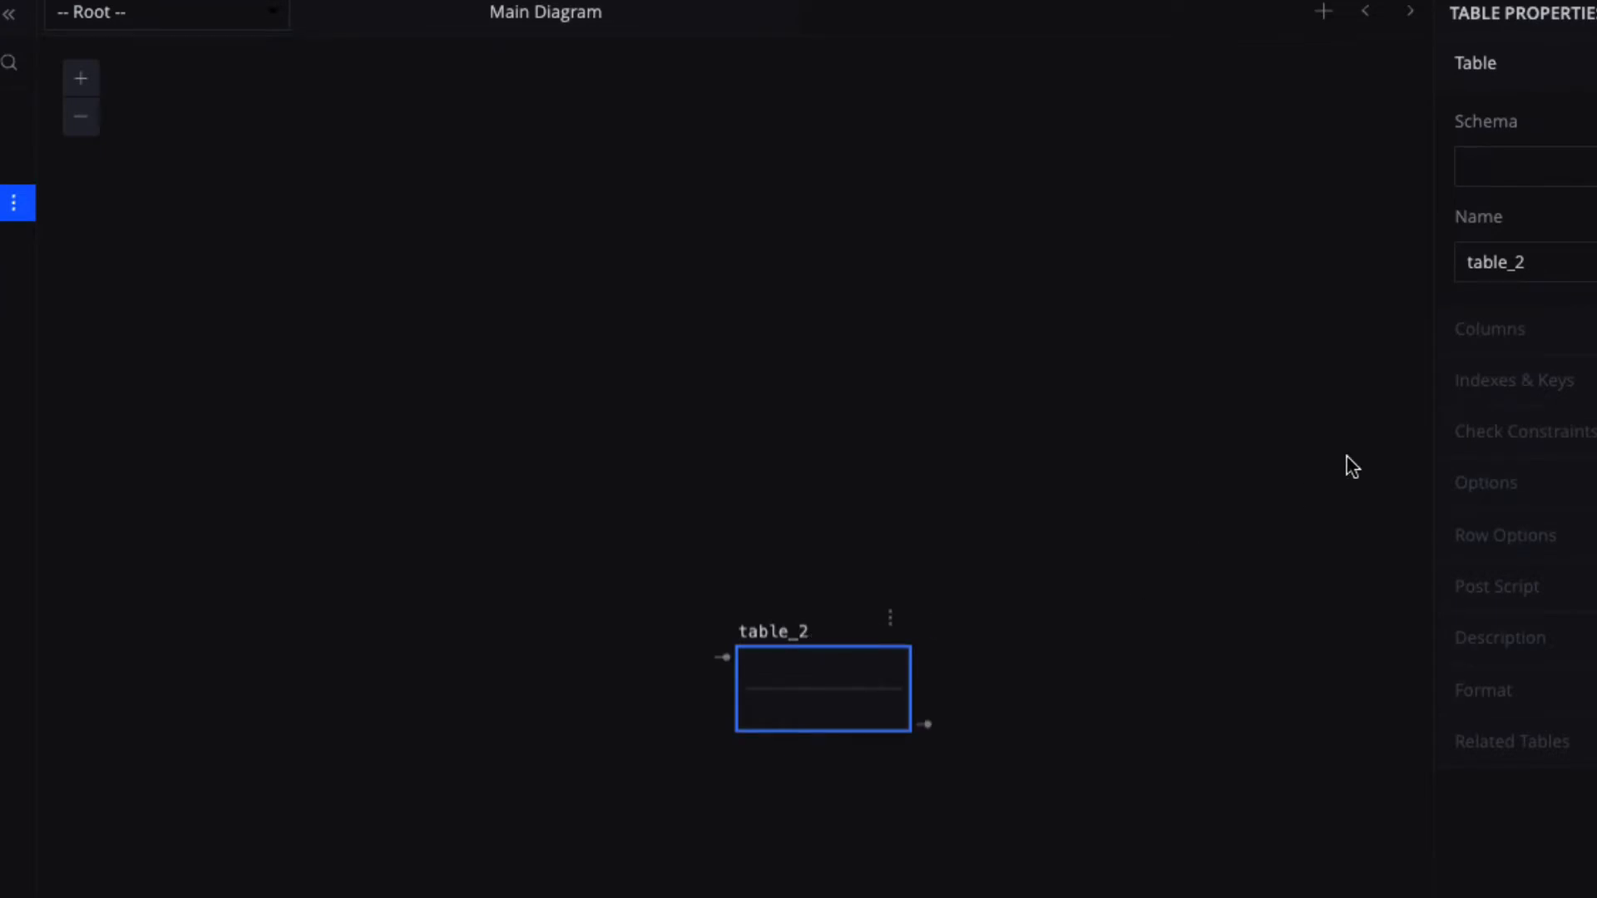
pyautogui.click(1567, 260)
pyautogui.doubleClick(1507, 263)
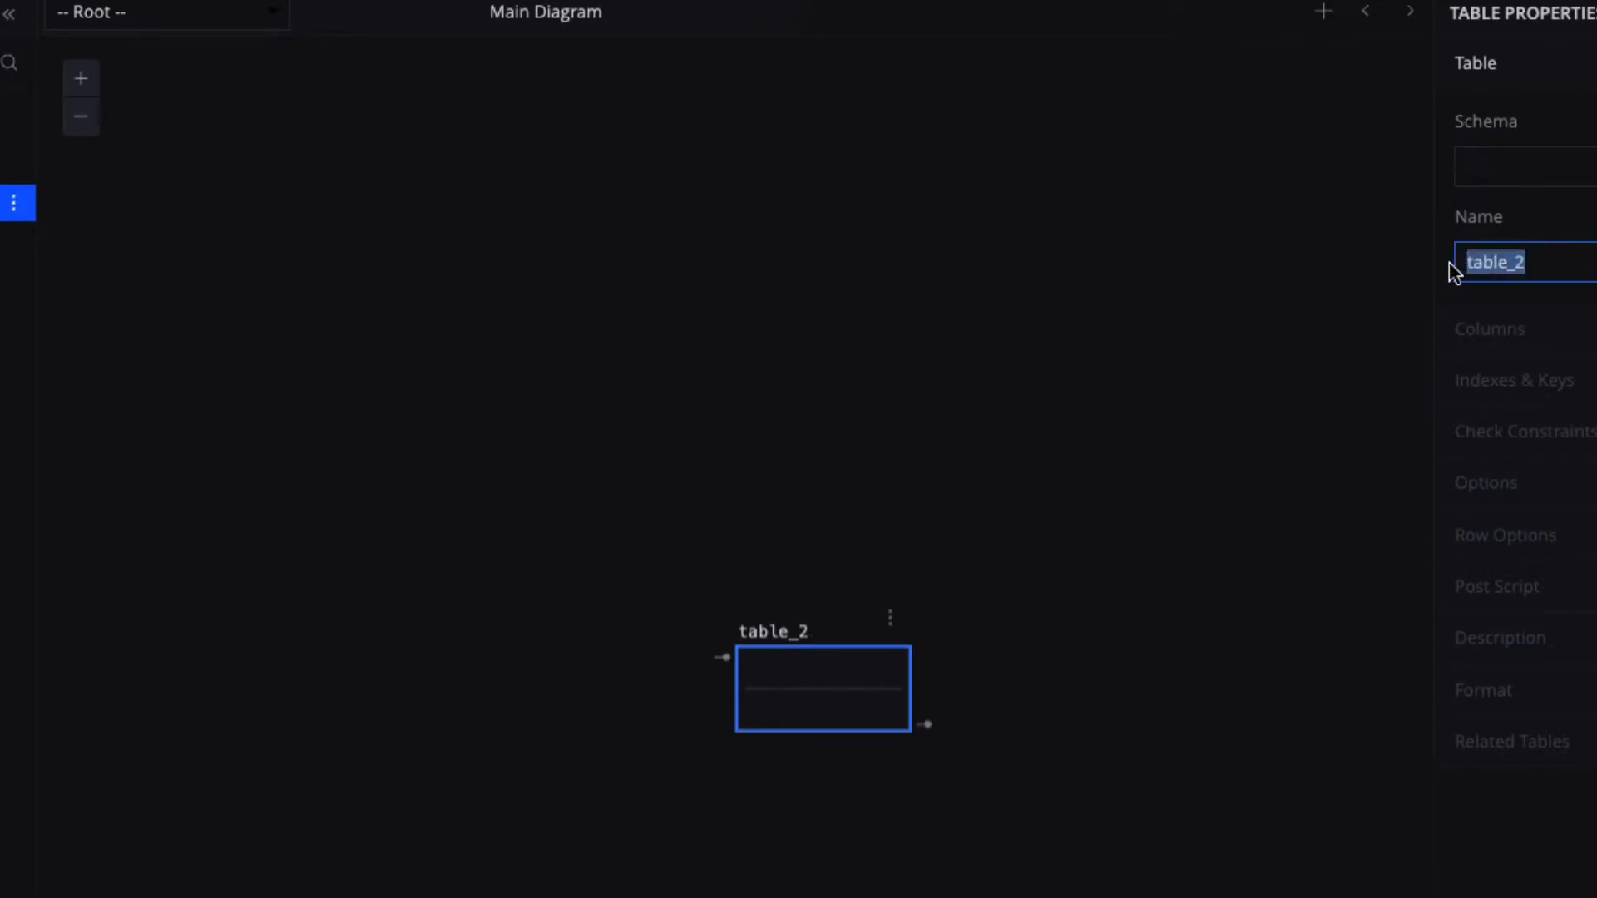
pyautogui.write('Ca')
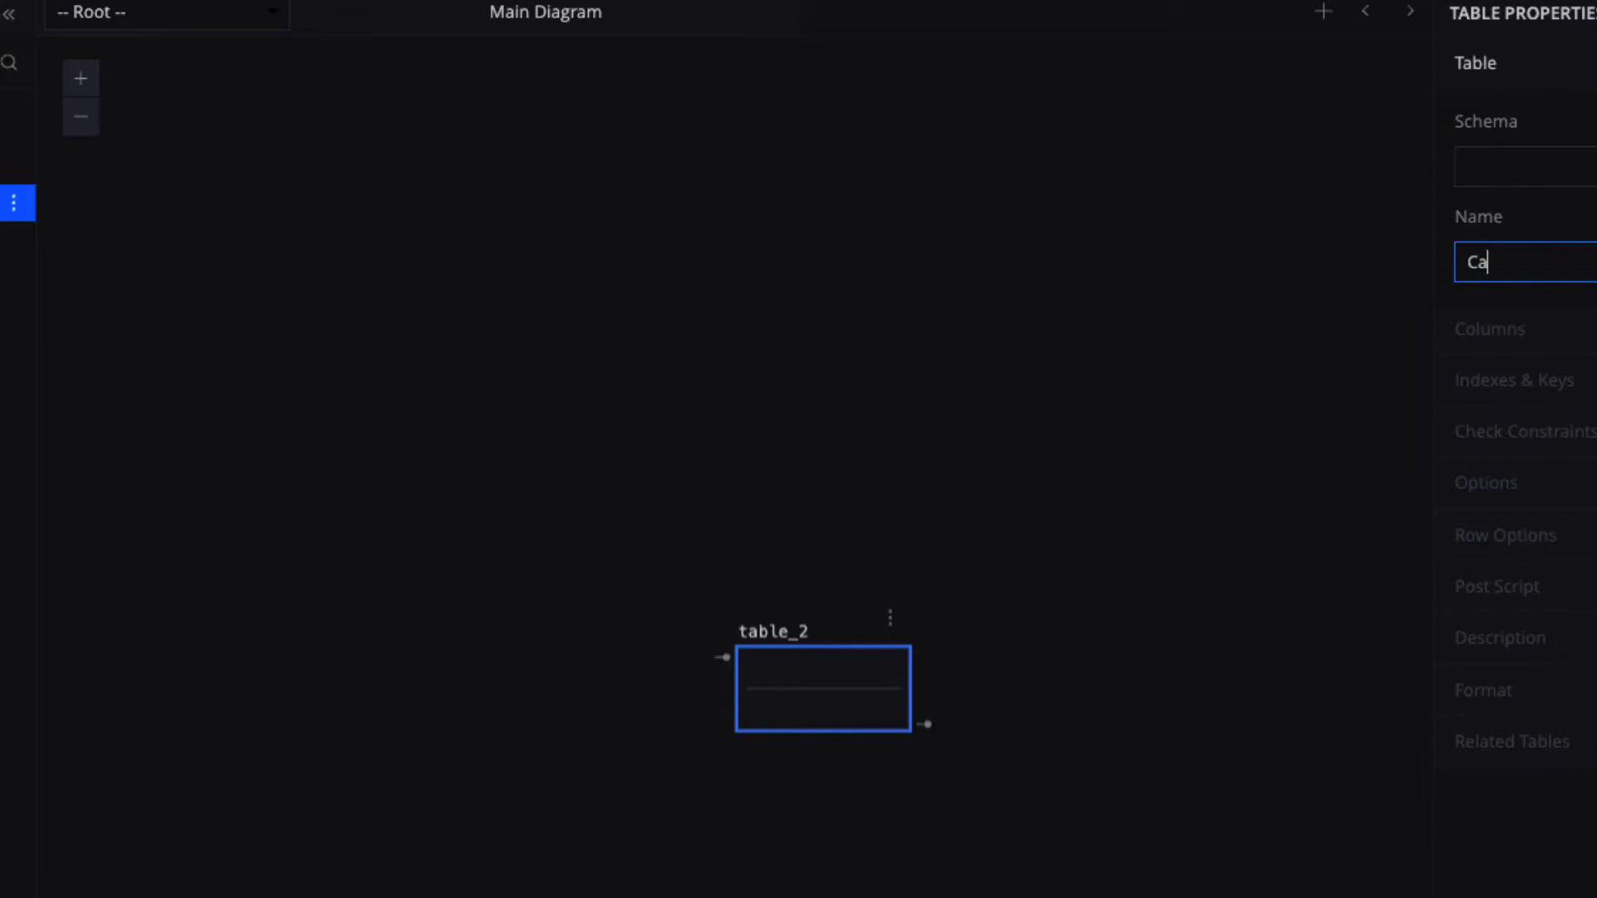
pyautogui.write('tagories')
pyautogui.click(830, 657)
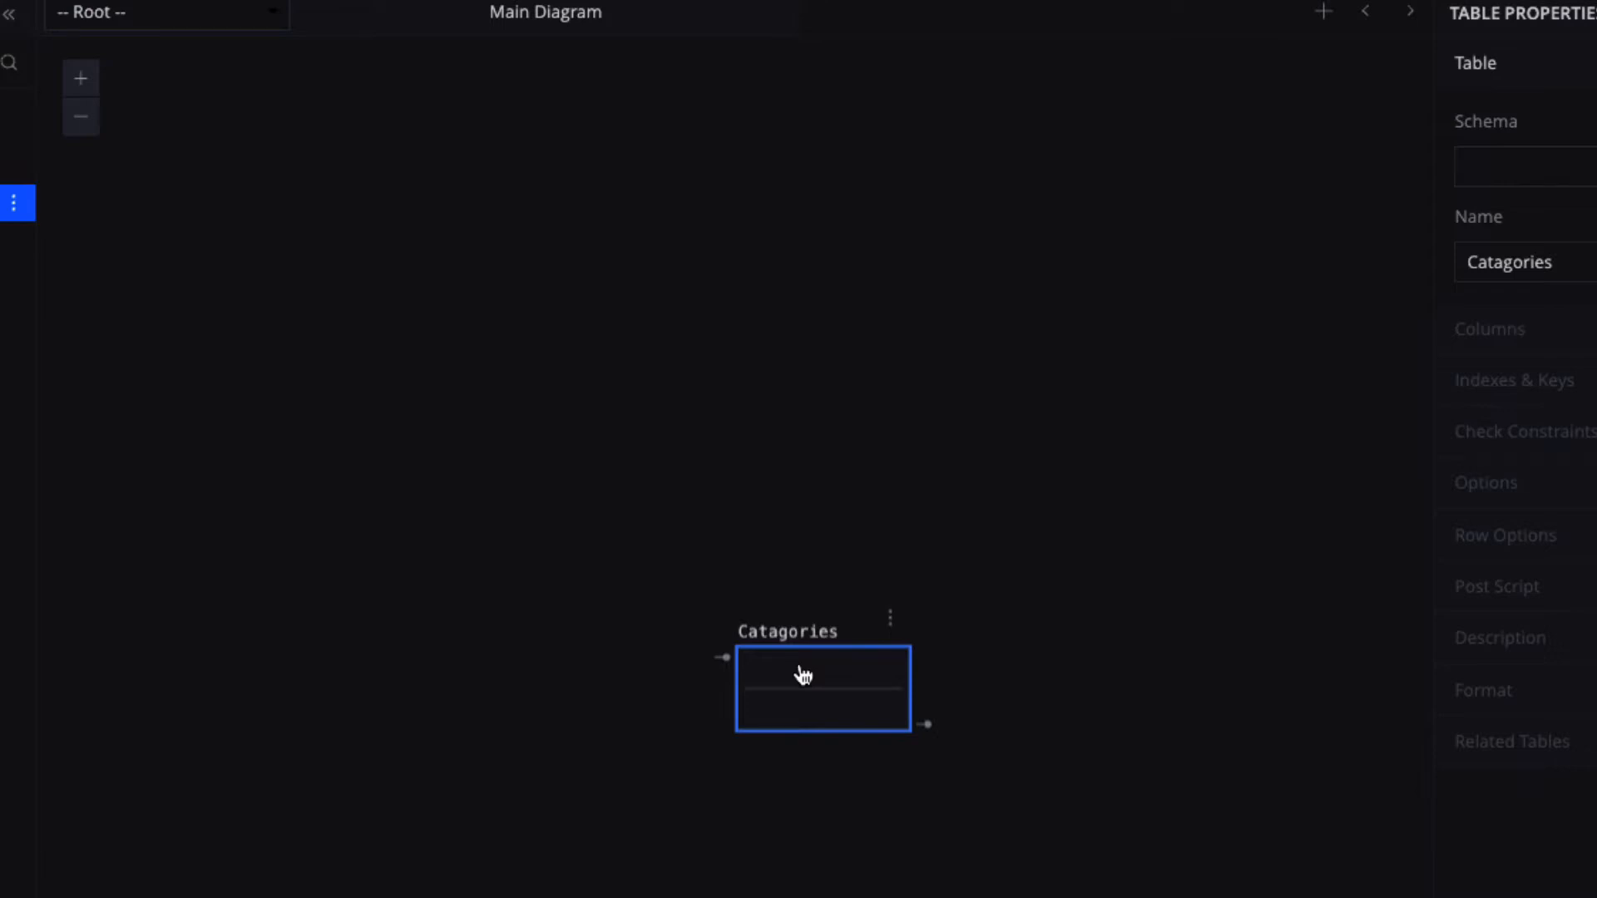
pyautogui.doubleClick(803, 675)
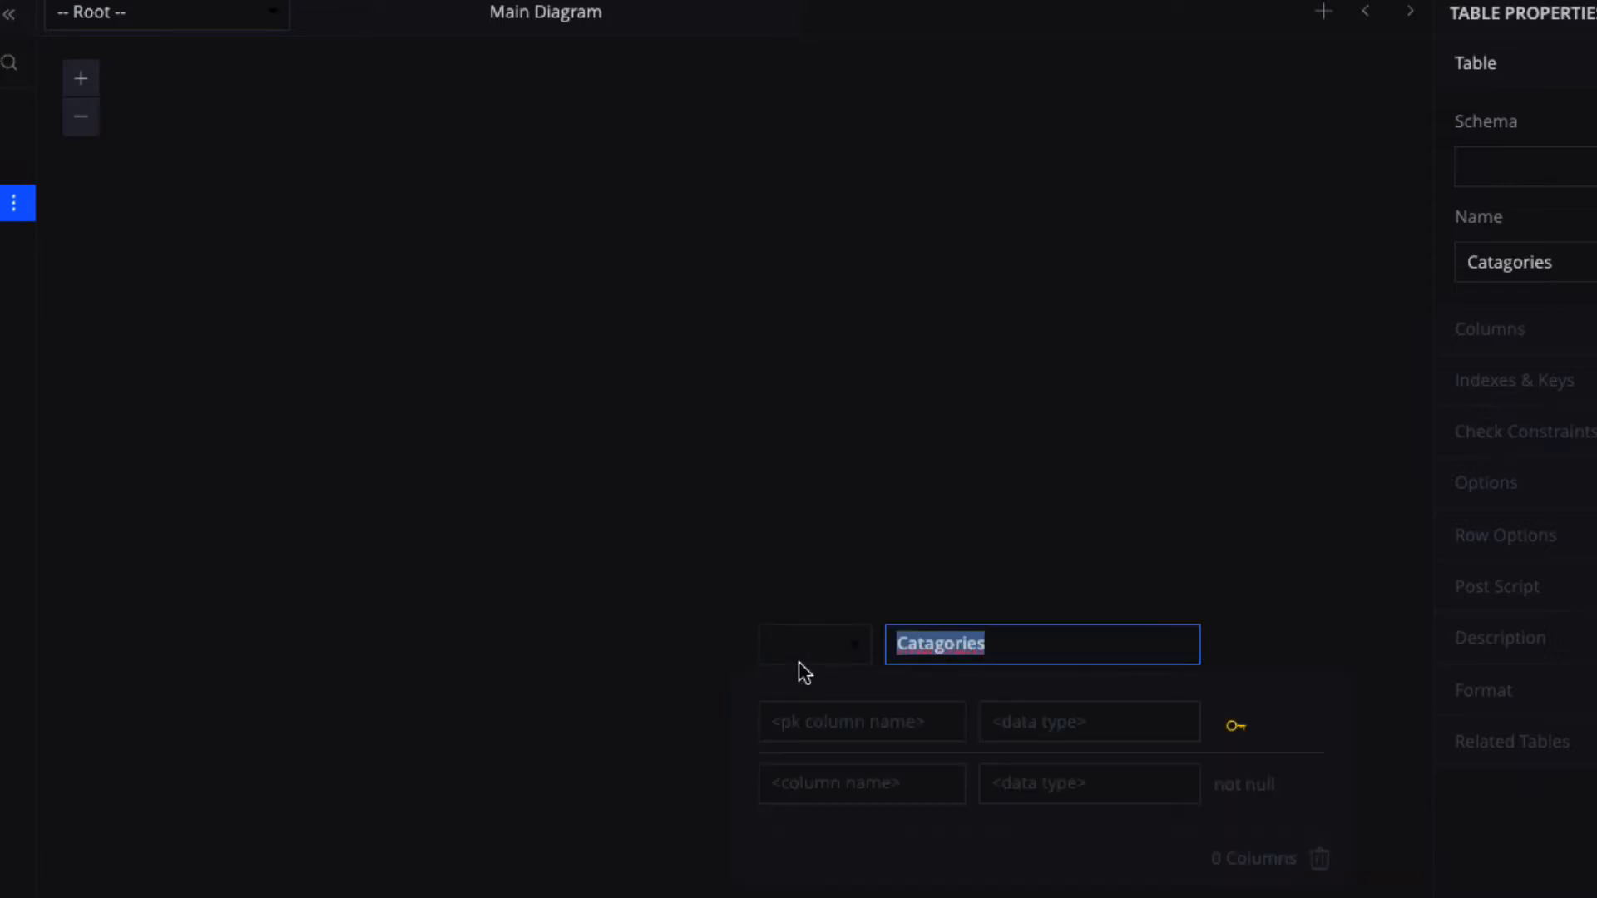
# Give Catagories a primary key column ID with data type serial.
pyautogui.click(826, 724)
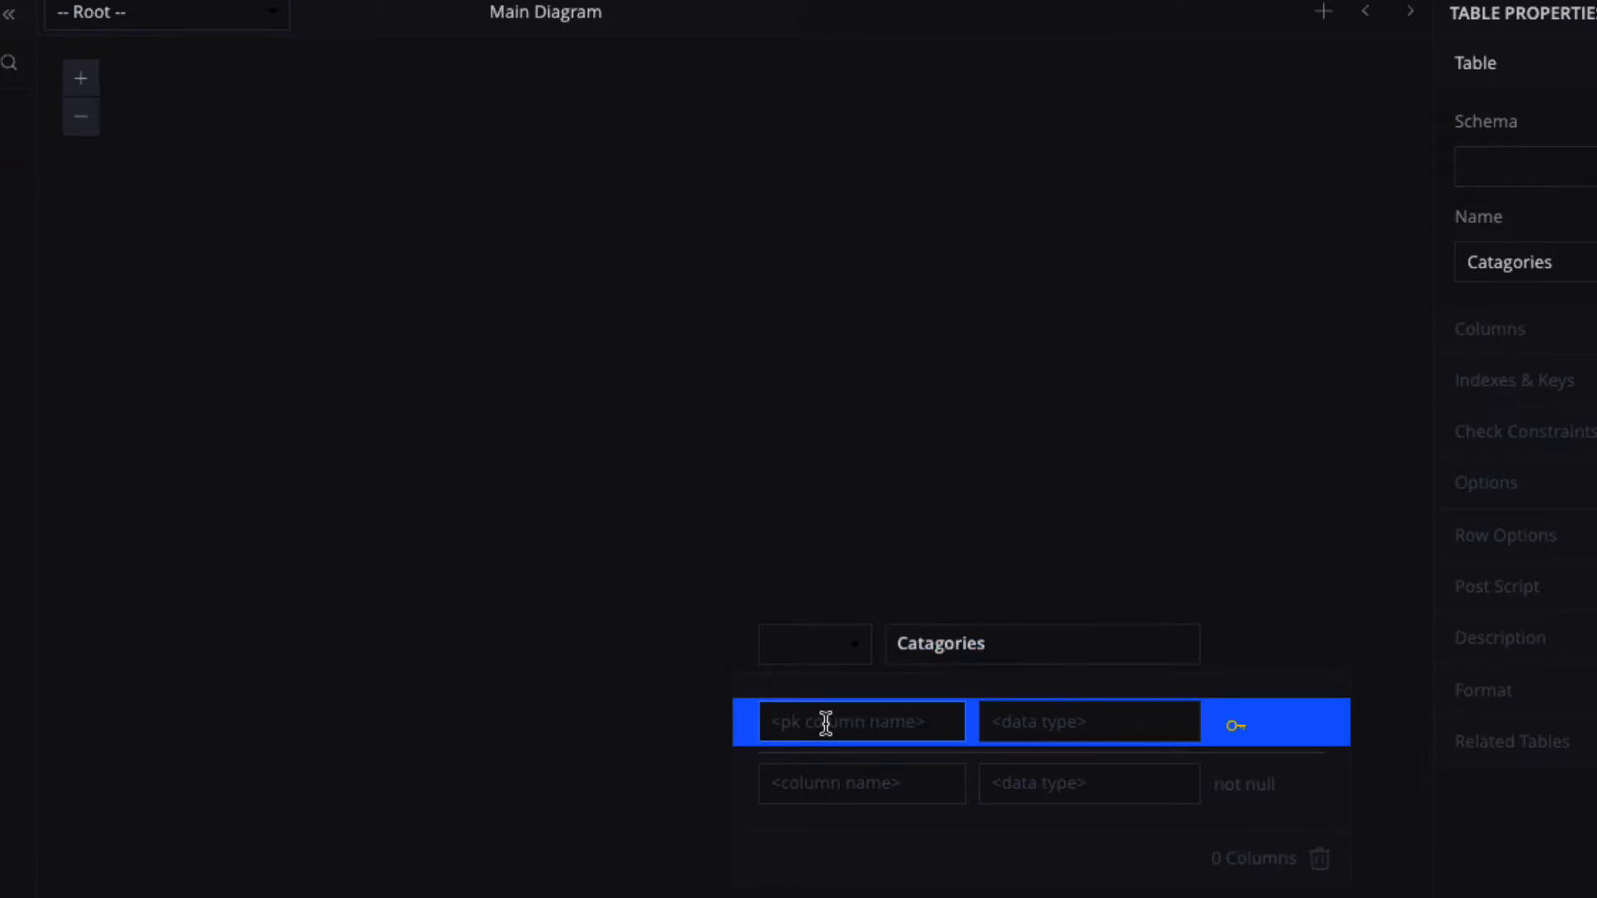
pyautogui.write('ID')
pyautogui.click(1011, 722)
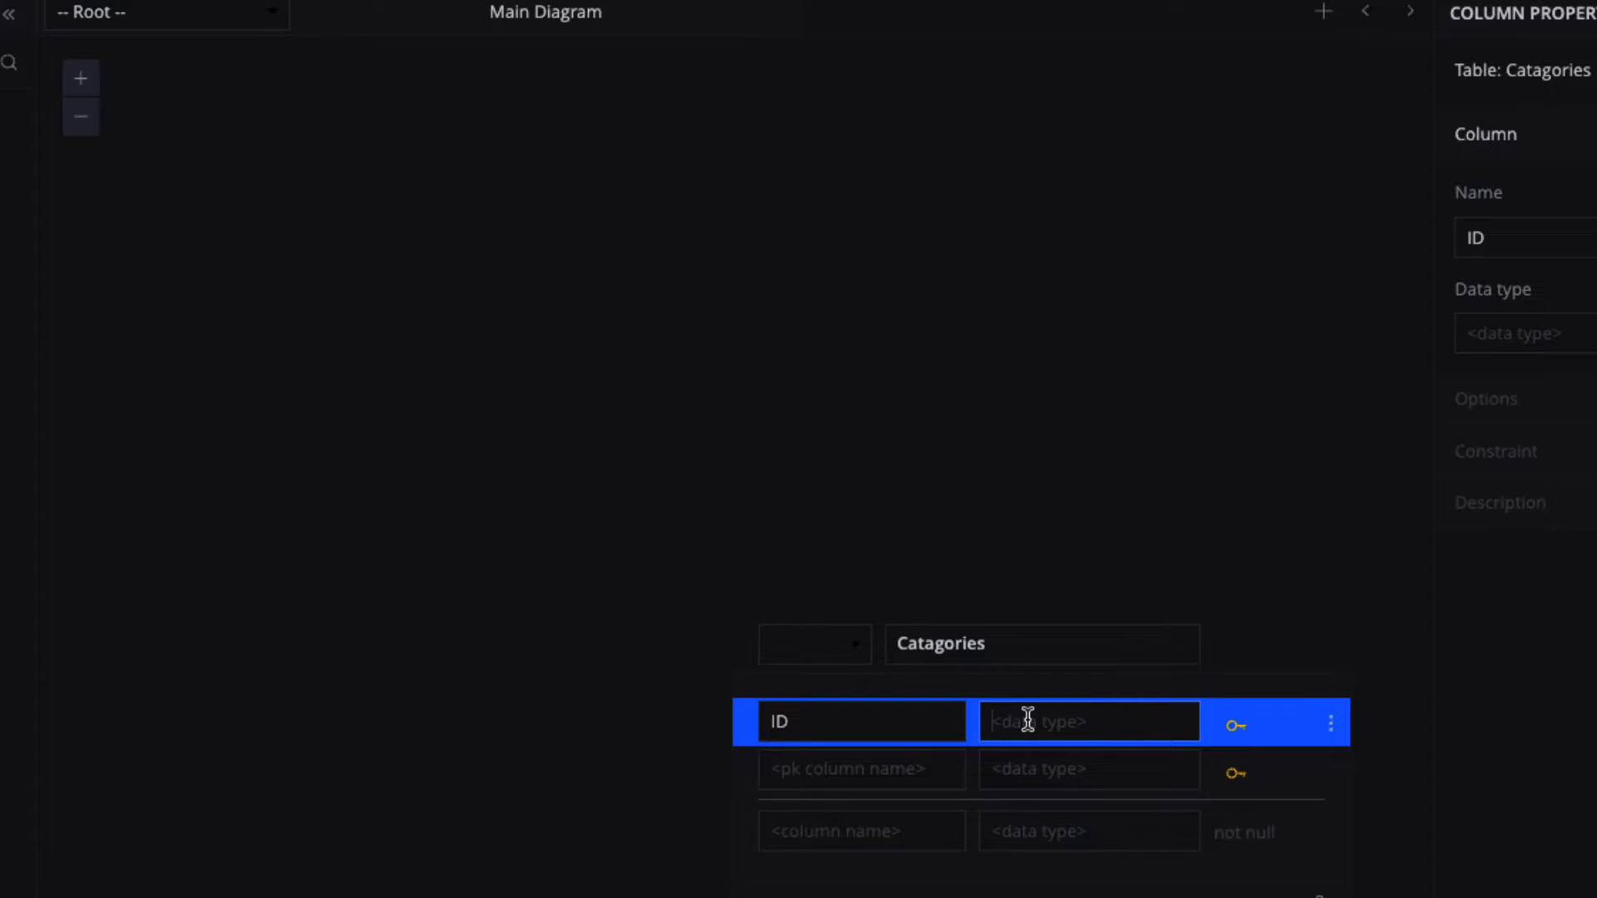
pyautogui.click(1028, 718)
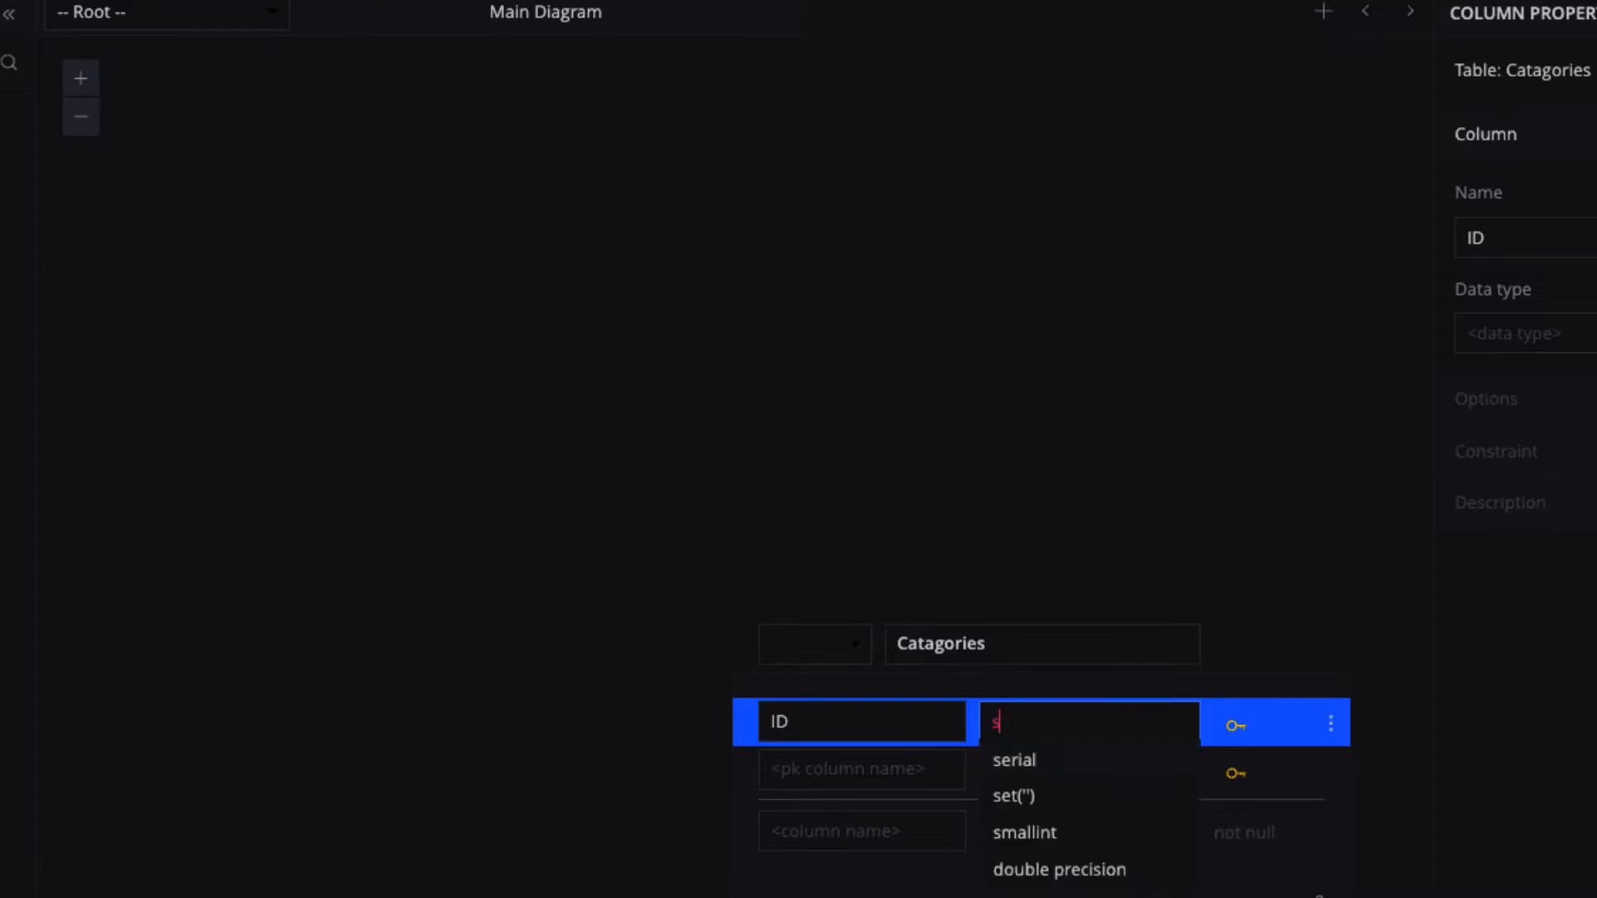
pyautogui.write('serial')
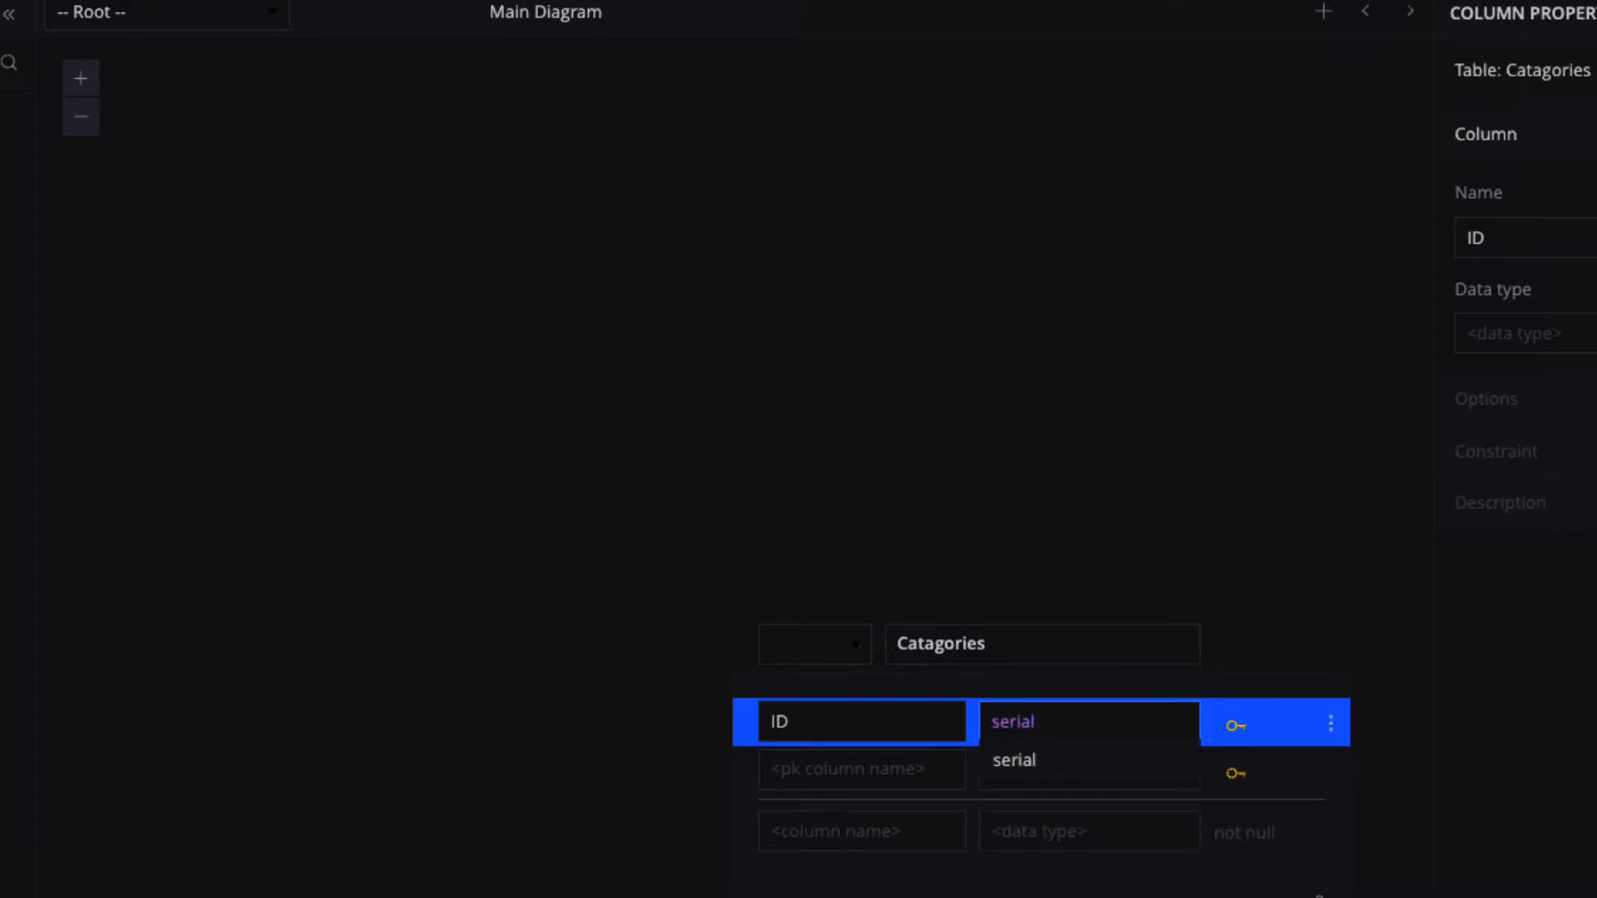
pyautogui.click(1010, 764)
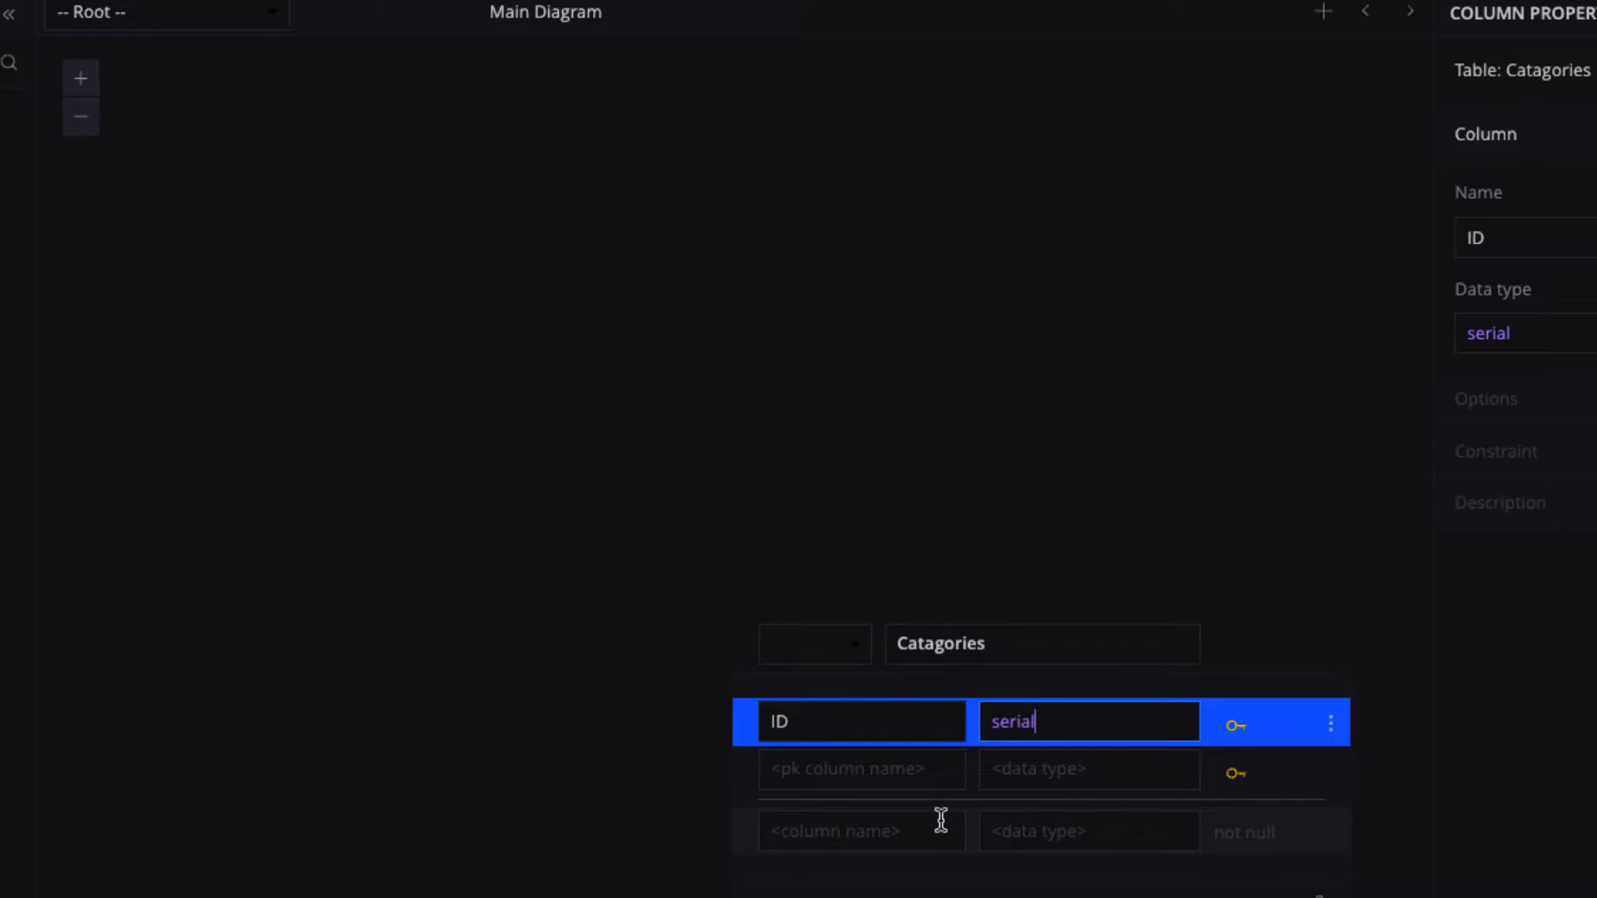
pyautogui.click(895, 827)
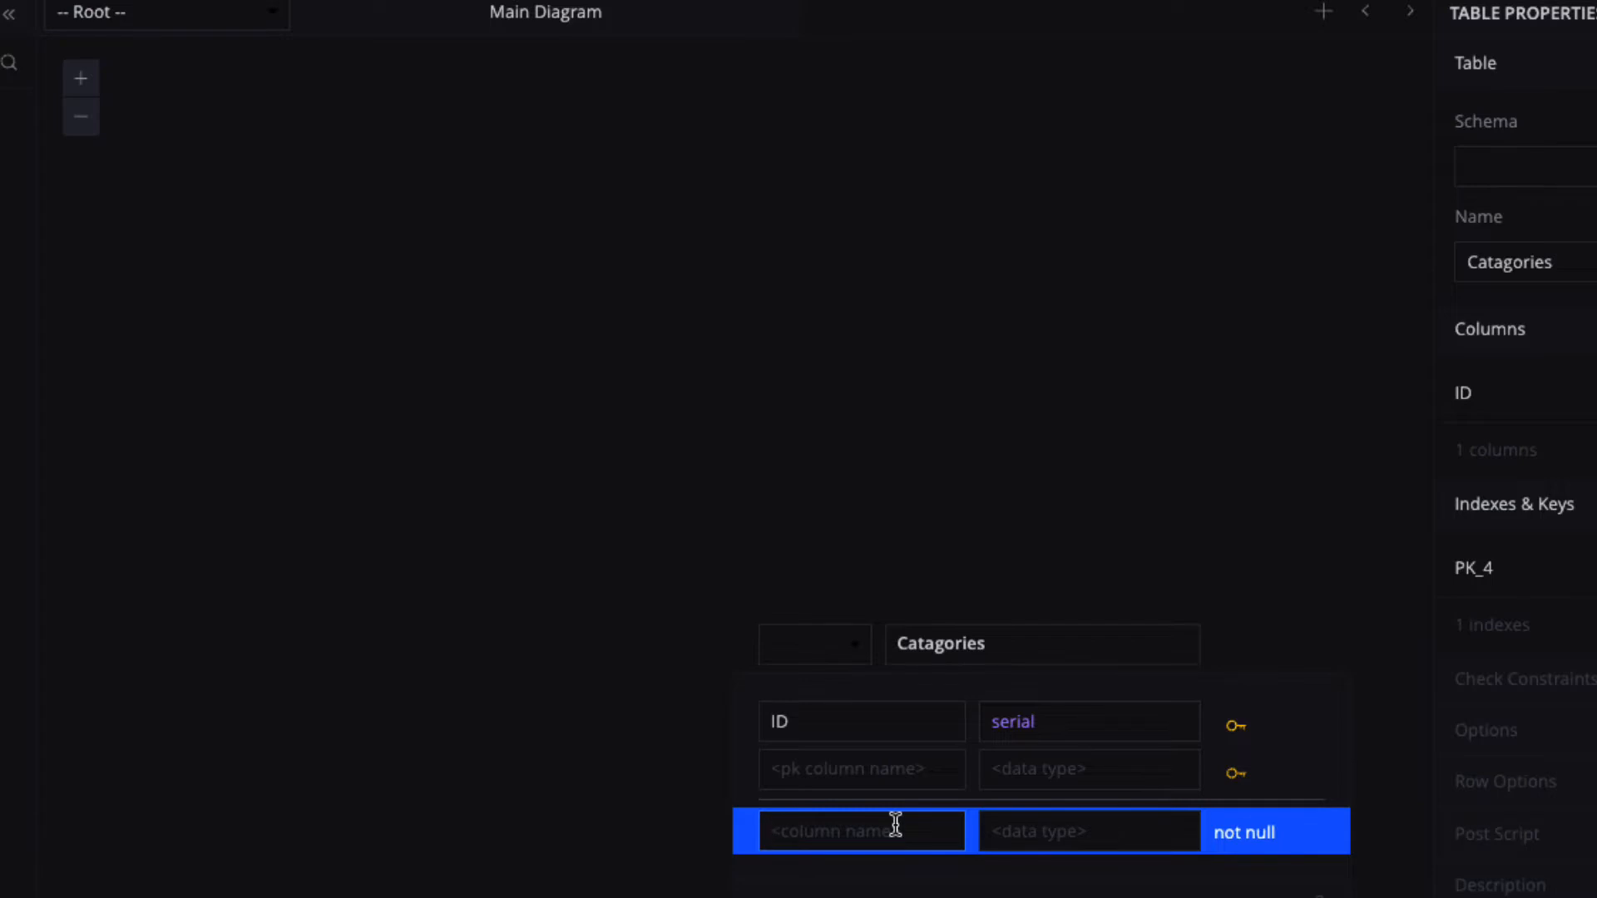
# Add a Product Types column with data type varchar(45).
pyautogui.write('Product Type')
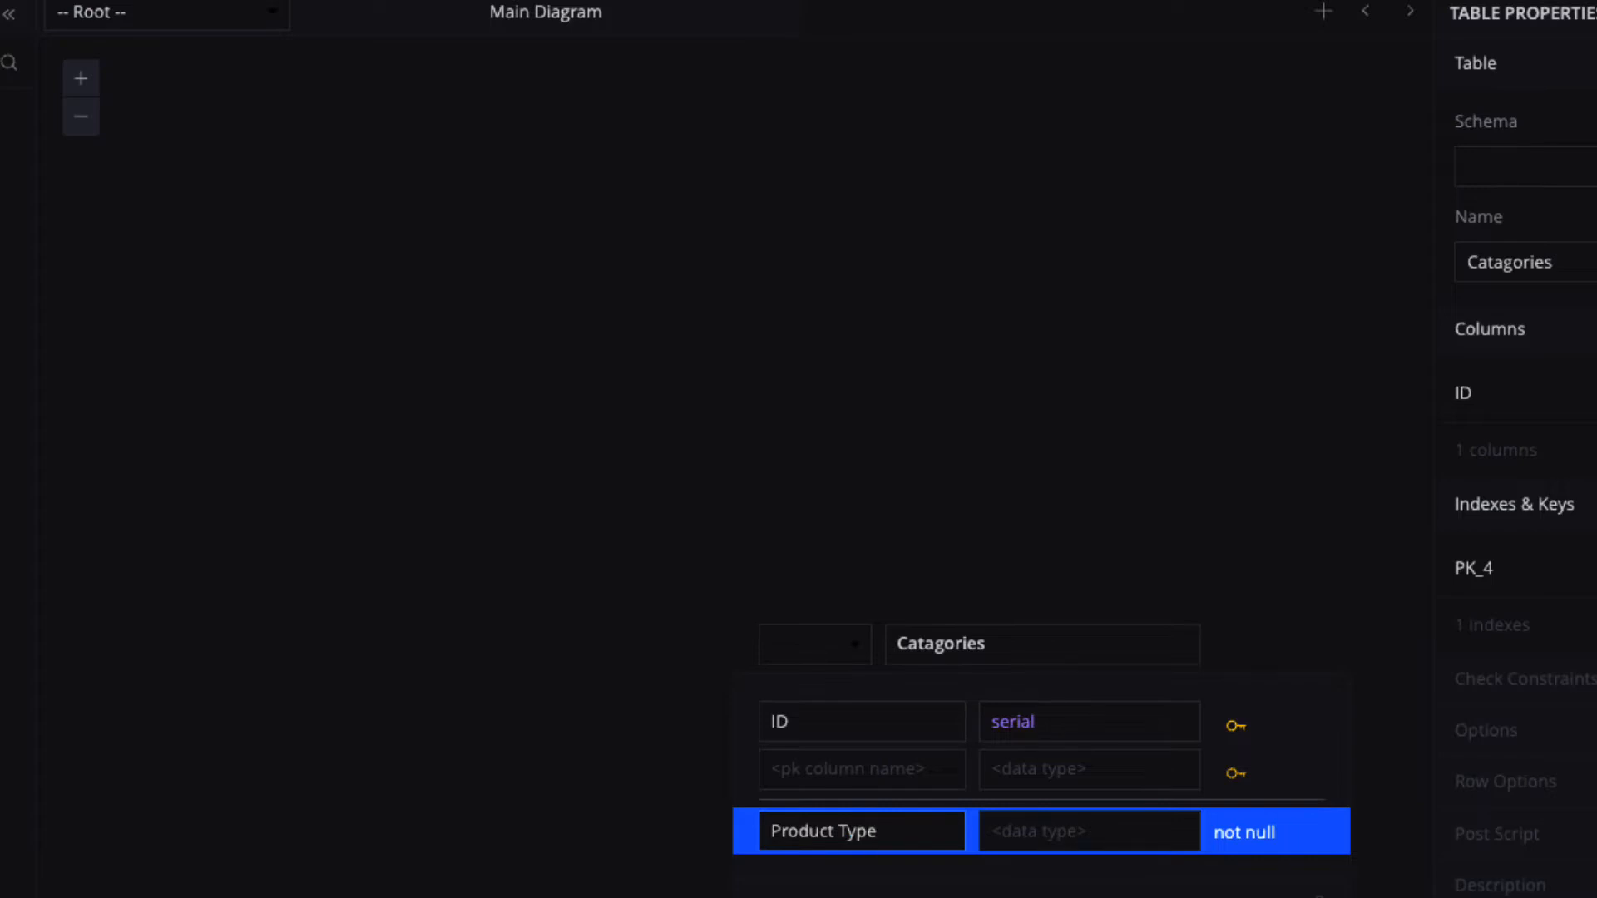
pyautogui.write('s')
pyautogui.click(1021, 834)
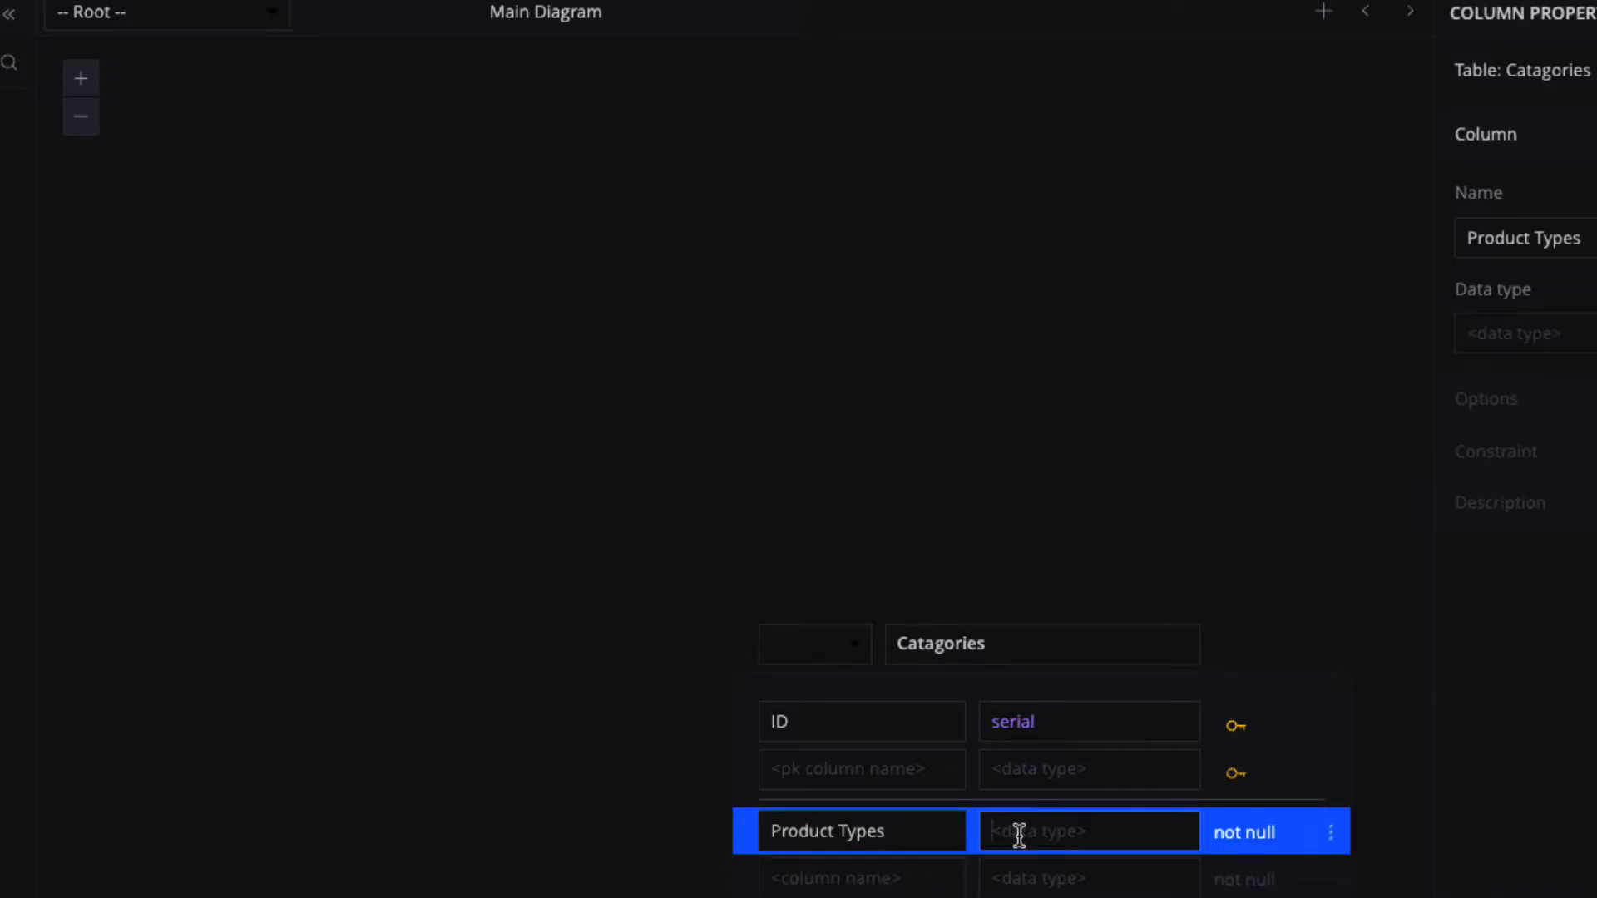
pyautogui.write('char')
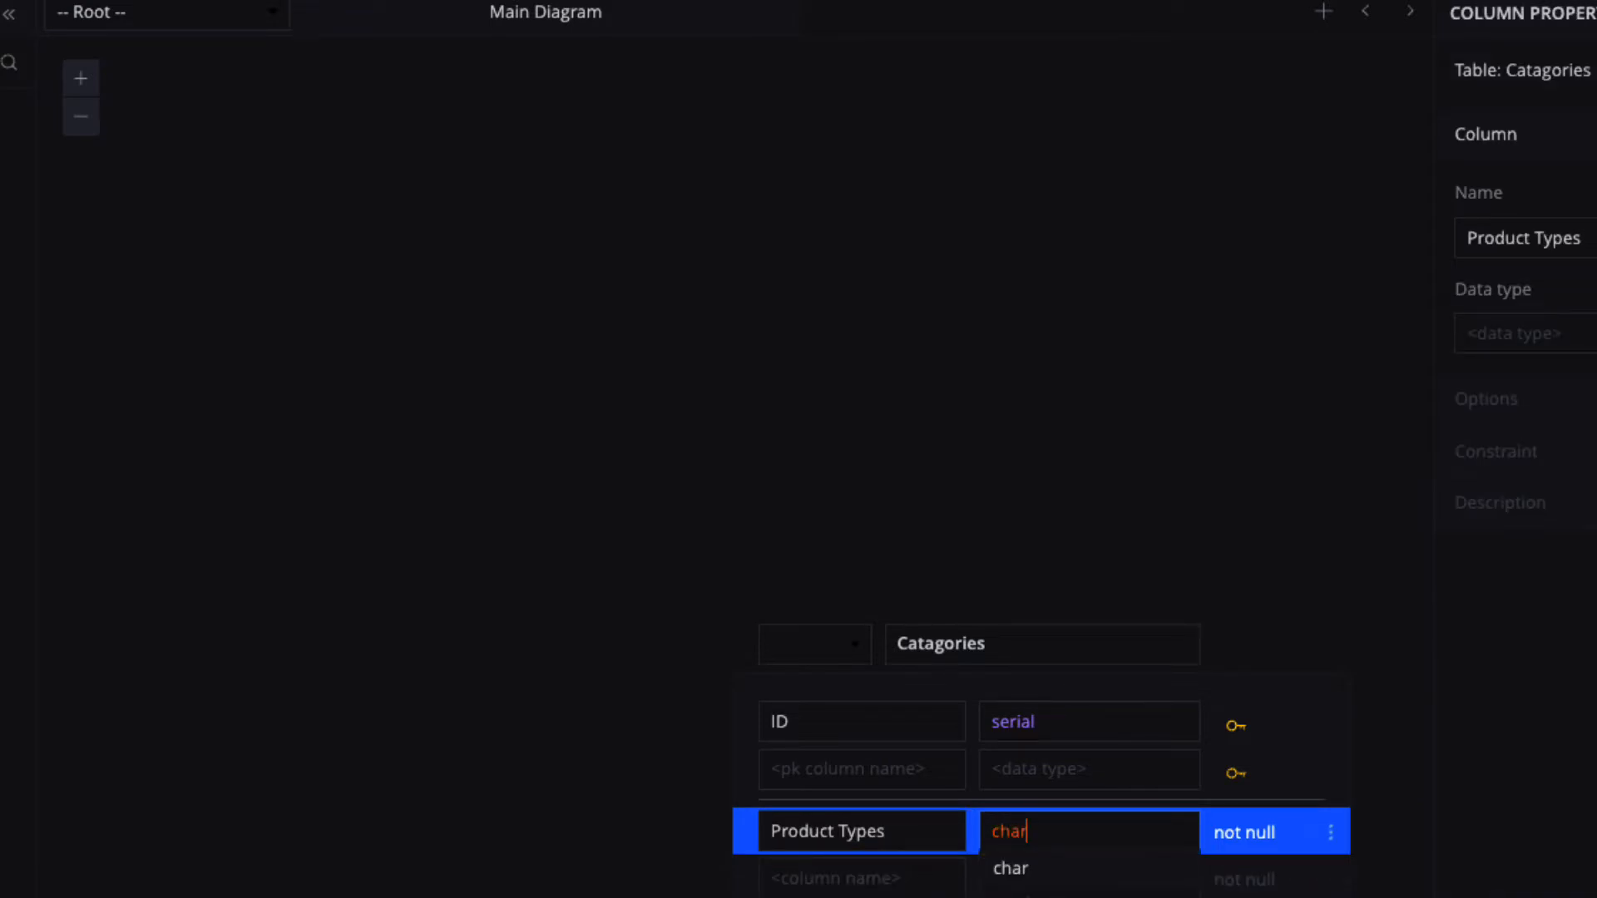
pyautogui.write('(')
pyautogui.click(1027, 870)
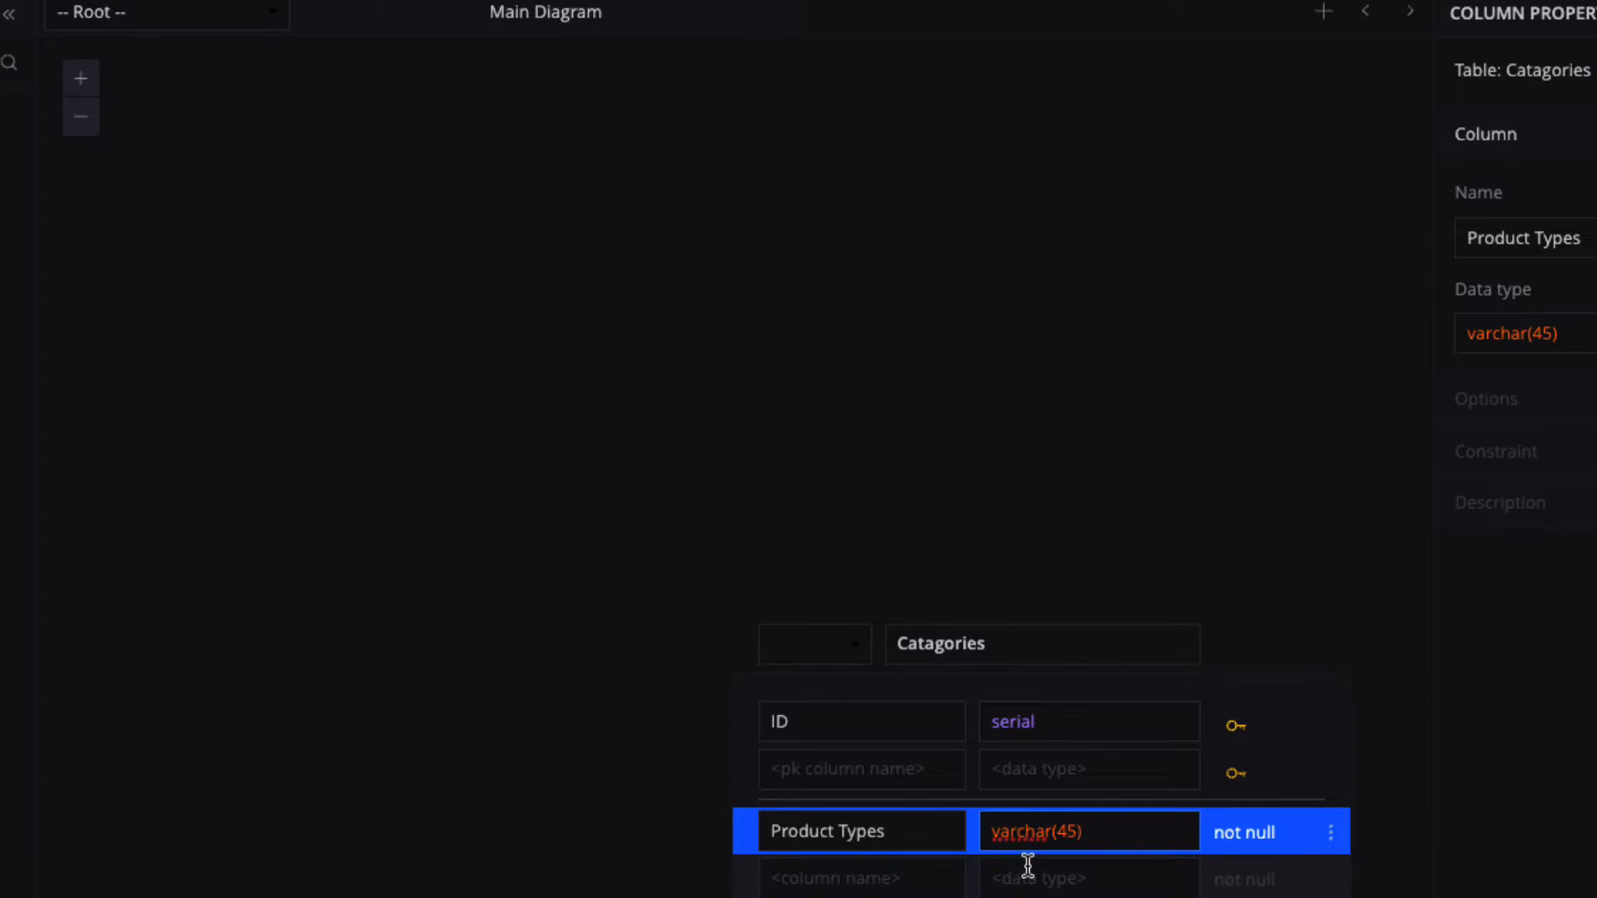
# Move the Catagories table to the upper left and add another new table.
pyautogui.click(1089, 531)
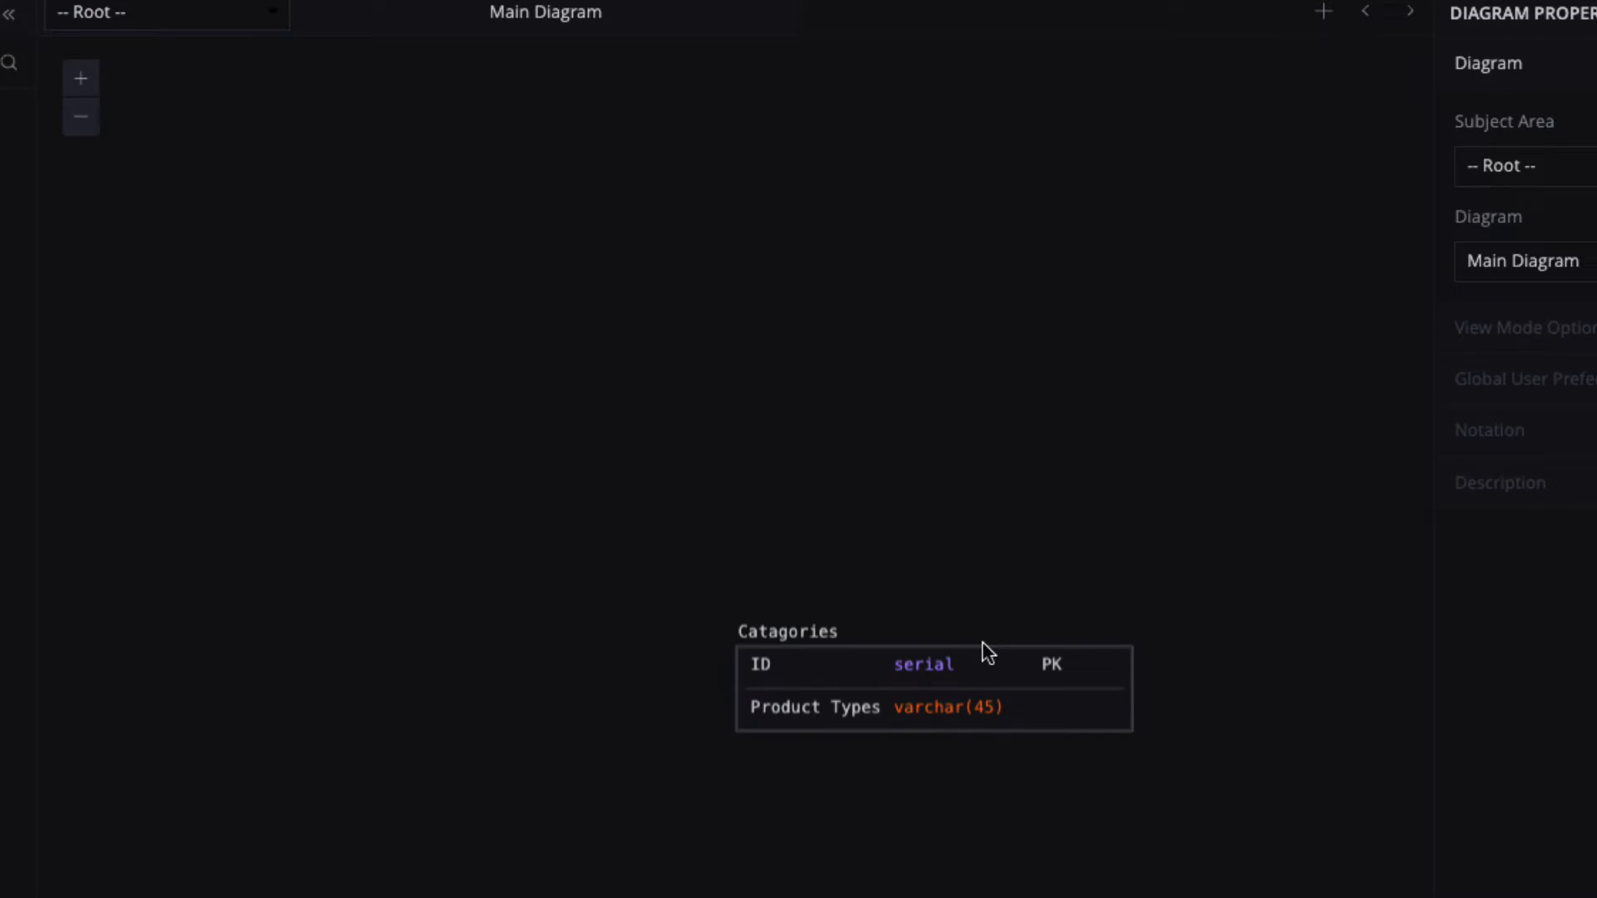
pyautogui.moveTo(845, 638); pyautogui.dragTo(280, 193)
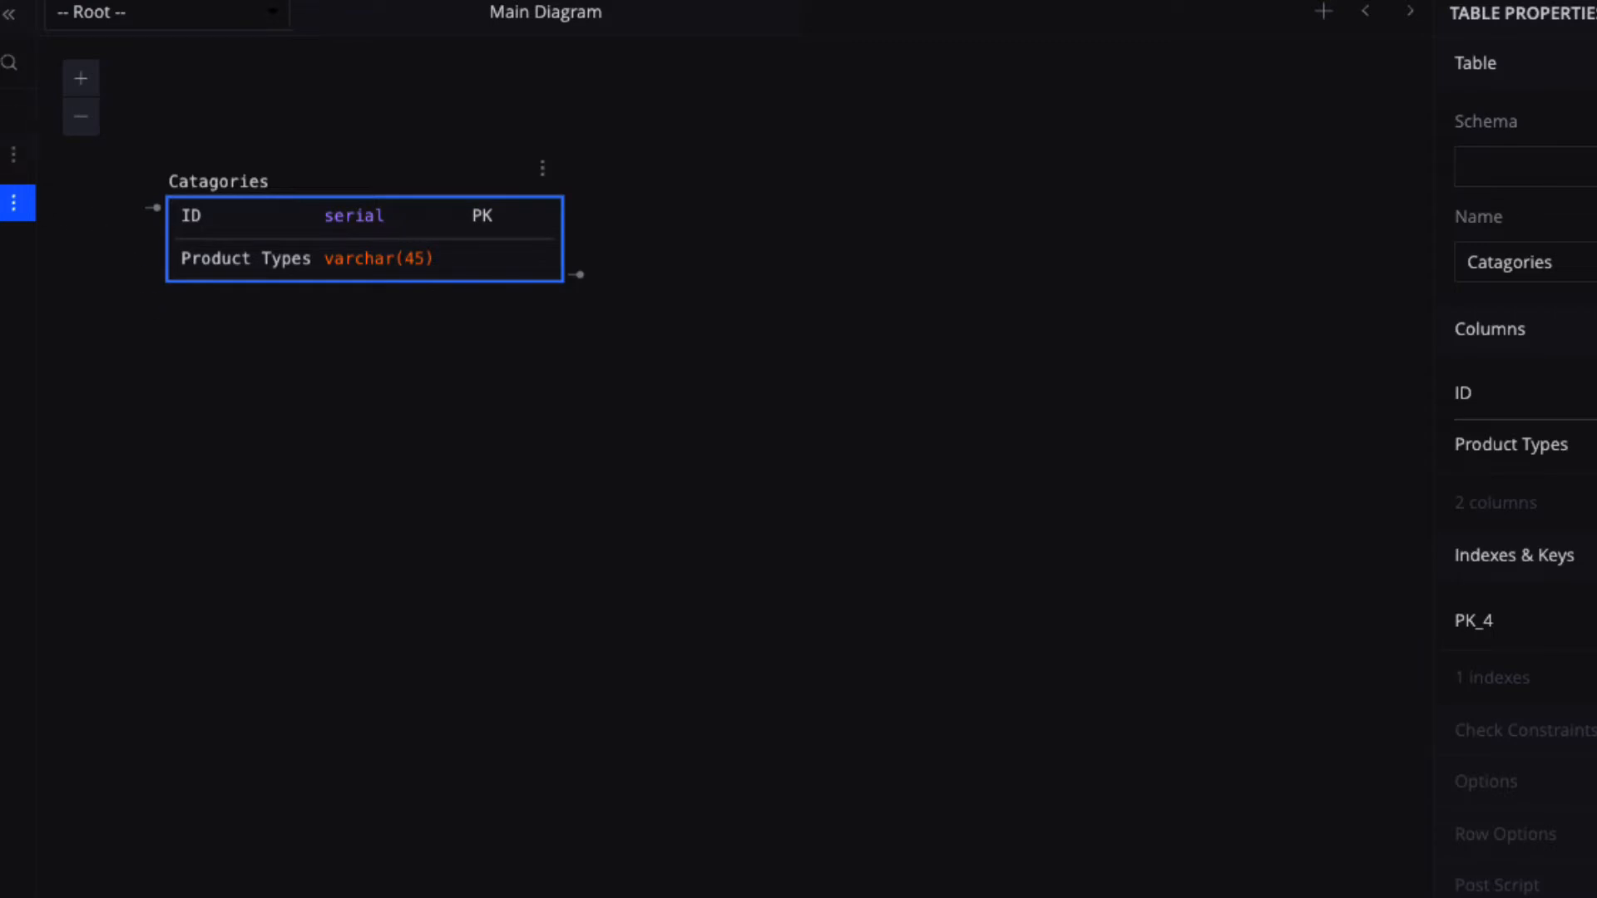
pyautogui.click(13, 157)
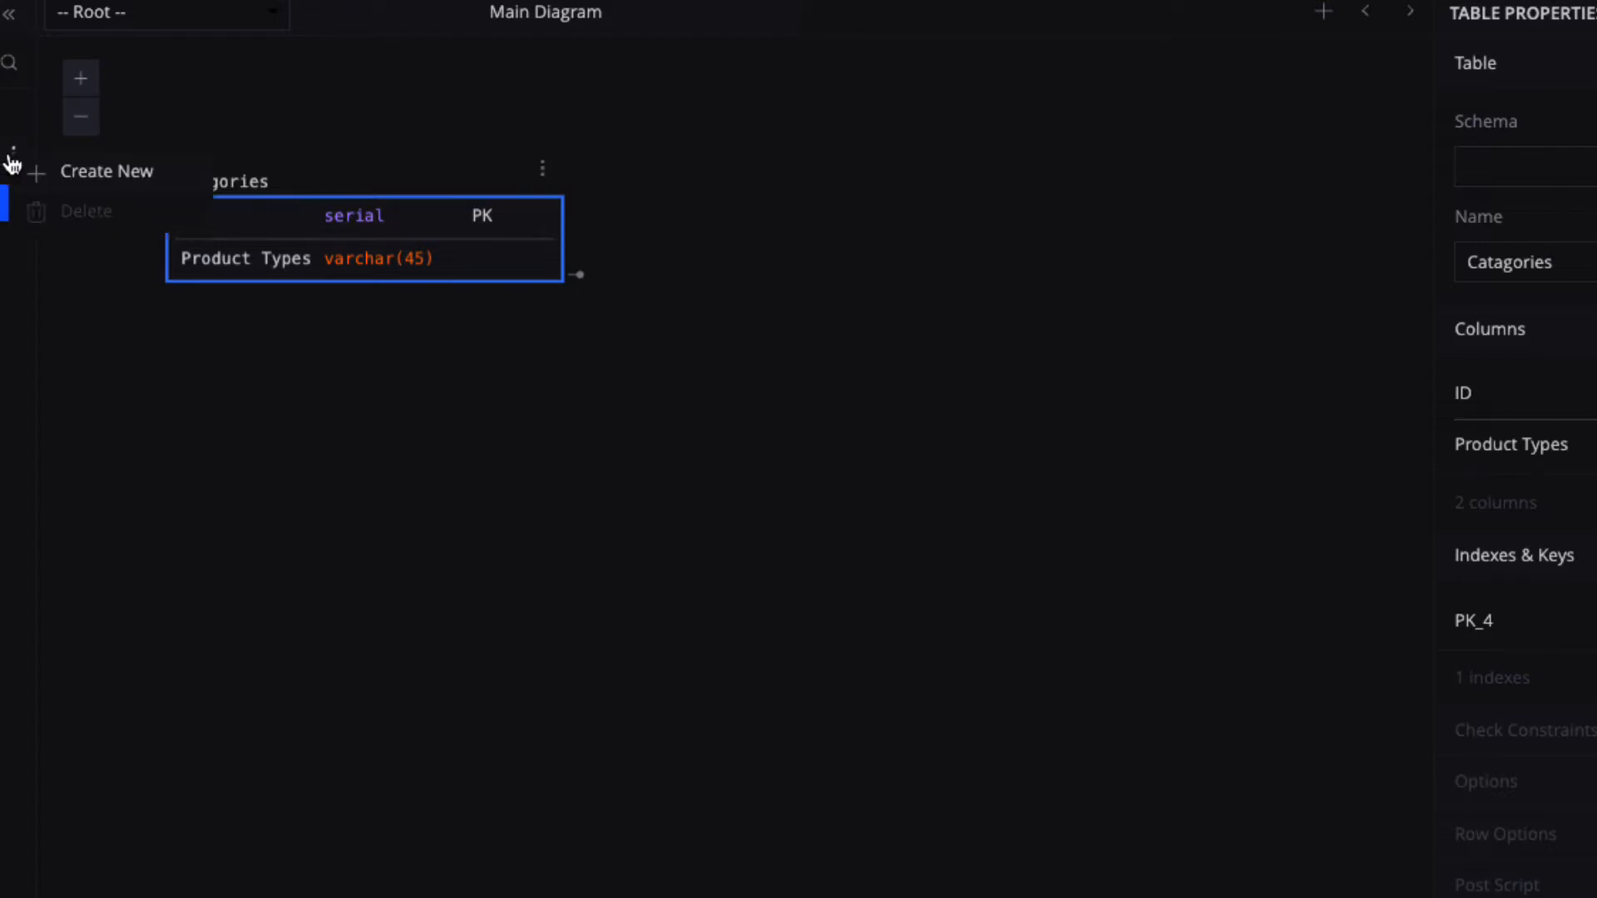
pyautogui.click(69, 173)
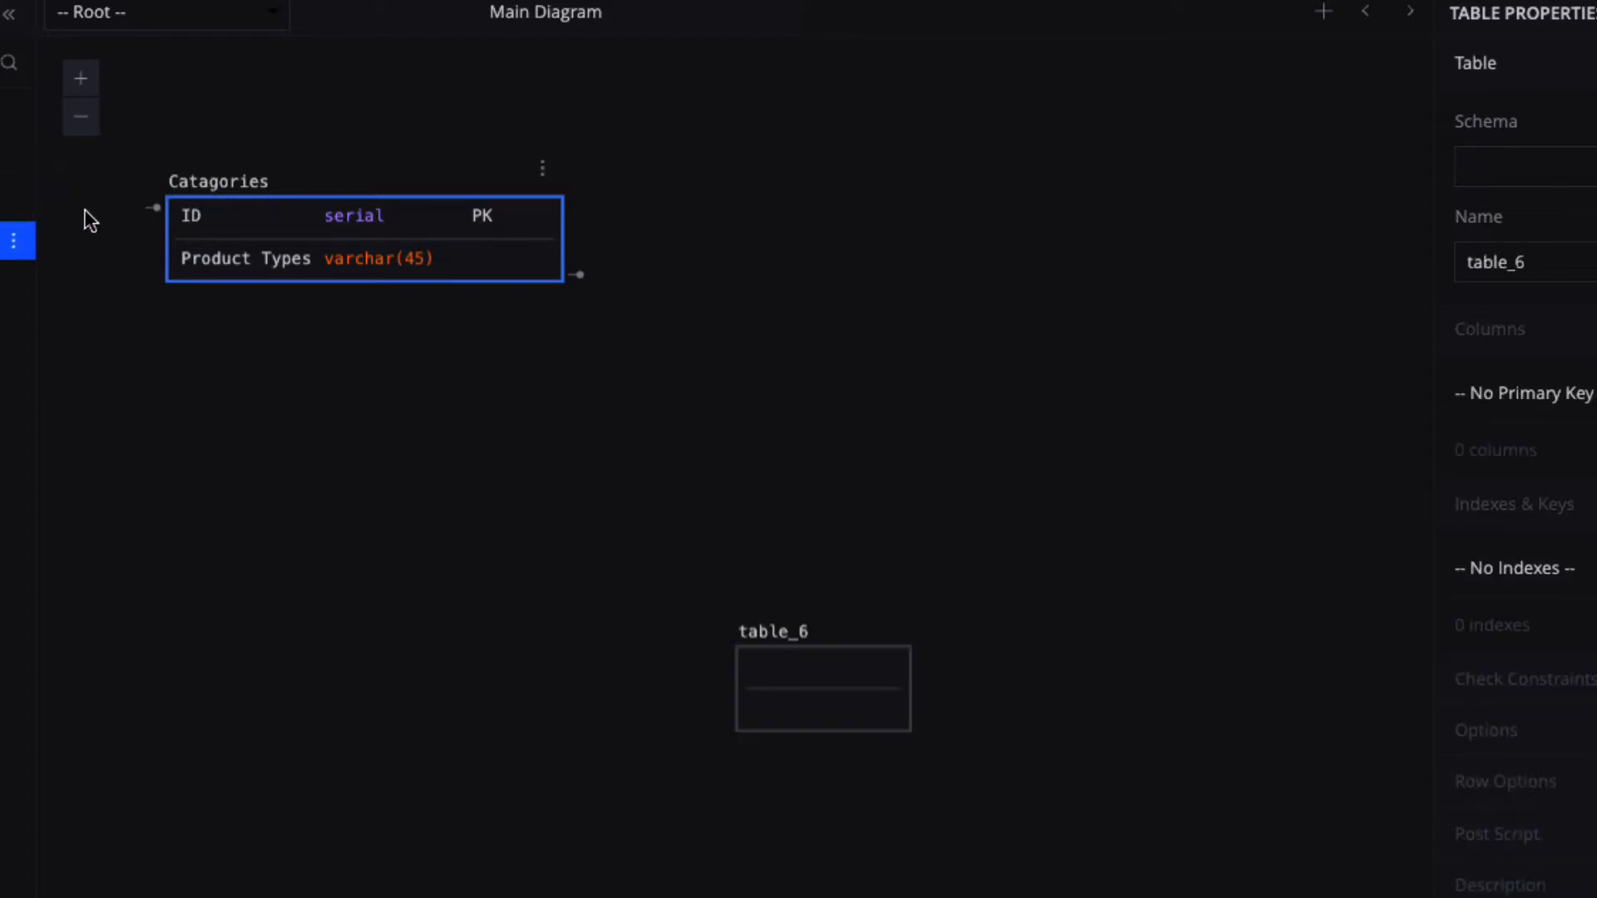
# Rename the new table to customers.
pyautogui.click(1532, 258)
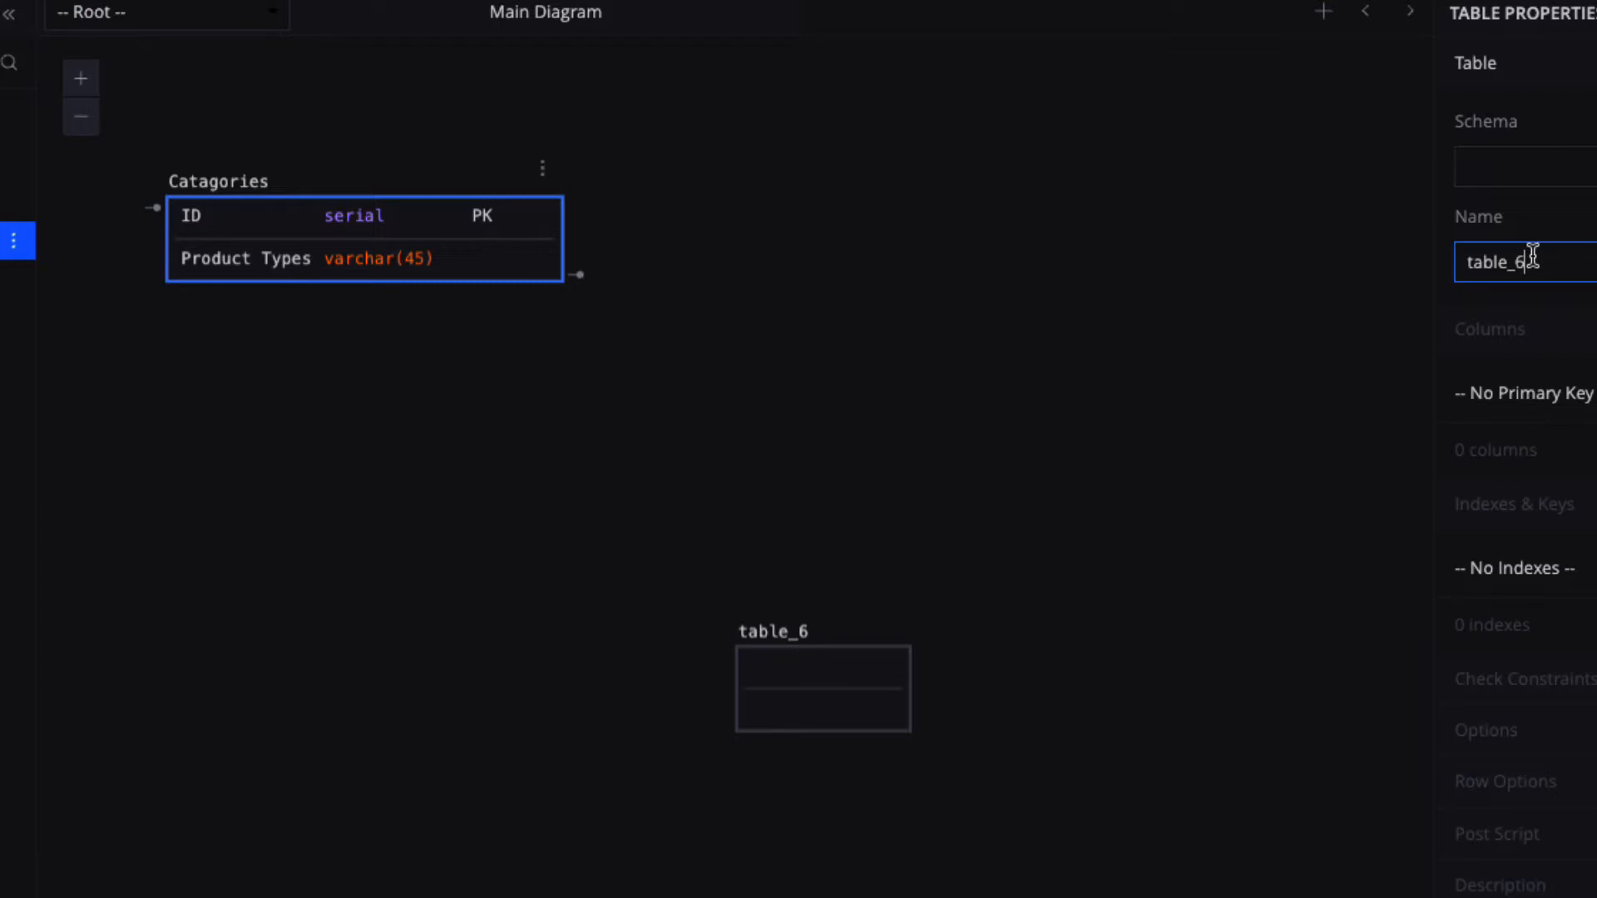
pyautogui.press('BackSpace')
pyautogui.press('BackSpace')
pyautogui.press('BackSpace')
pyautogui.press('BackSpace')
pyautogui.press('BackSpace')
pyautogui.press('BackSpace')
pyautogui.press('BackSpace')
pyautogui.write('custm')
pyautogui.press('BackSpace')
pyautogui.press('BackSpace')
pyautogui.write('tomer')
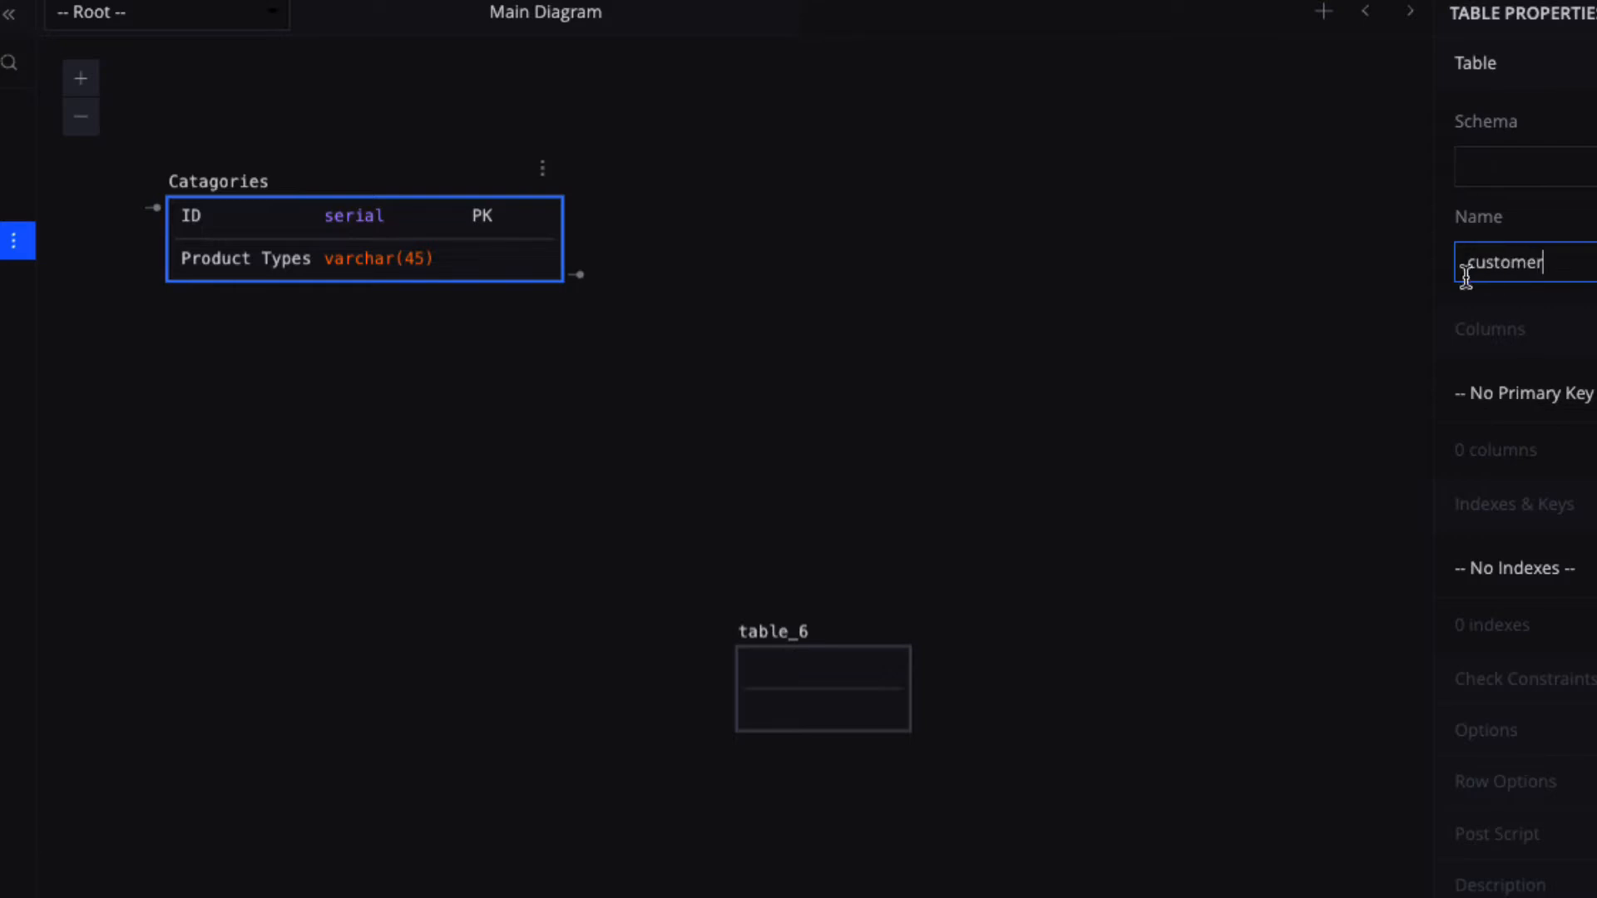
pyautogui.click(818, 671)
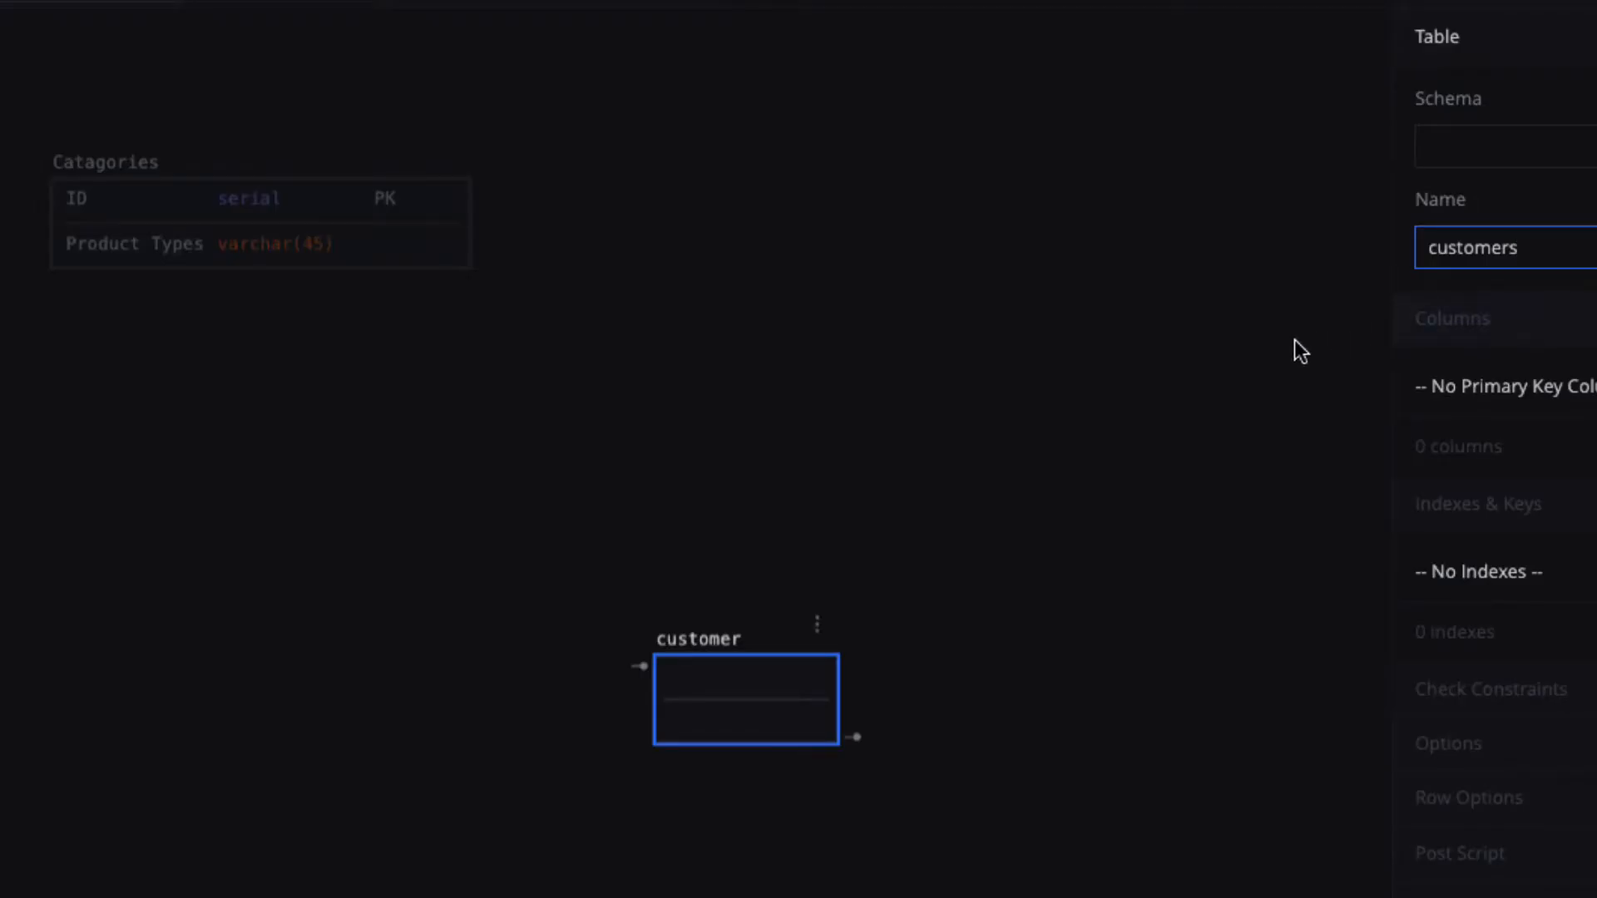
pyautogui.click(699, 681)
# Give the customers table a primary key column id of type serial.
pyautogui.doubleClick(699, 681)
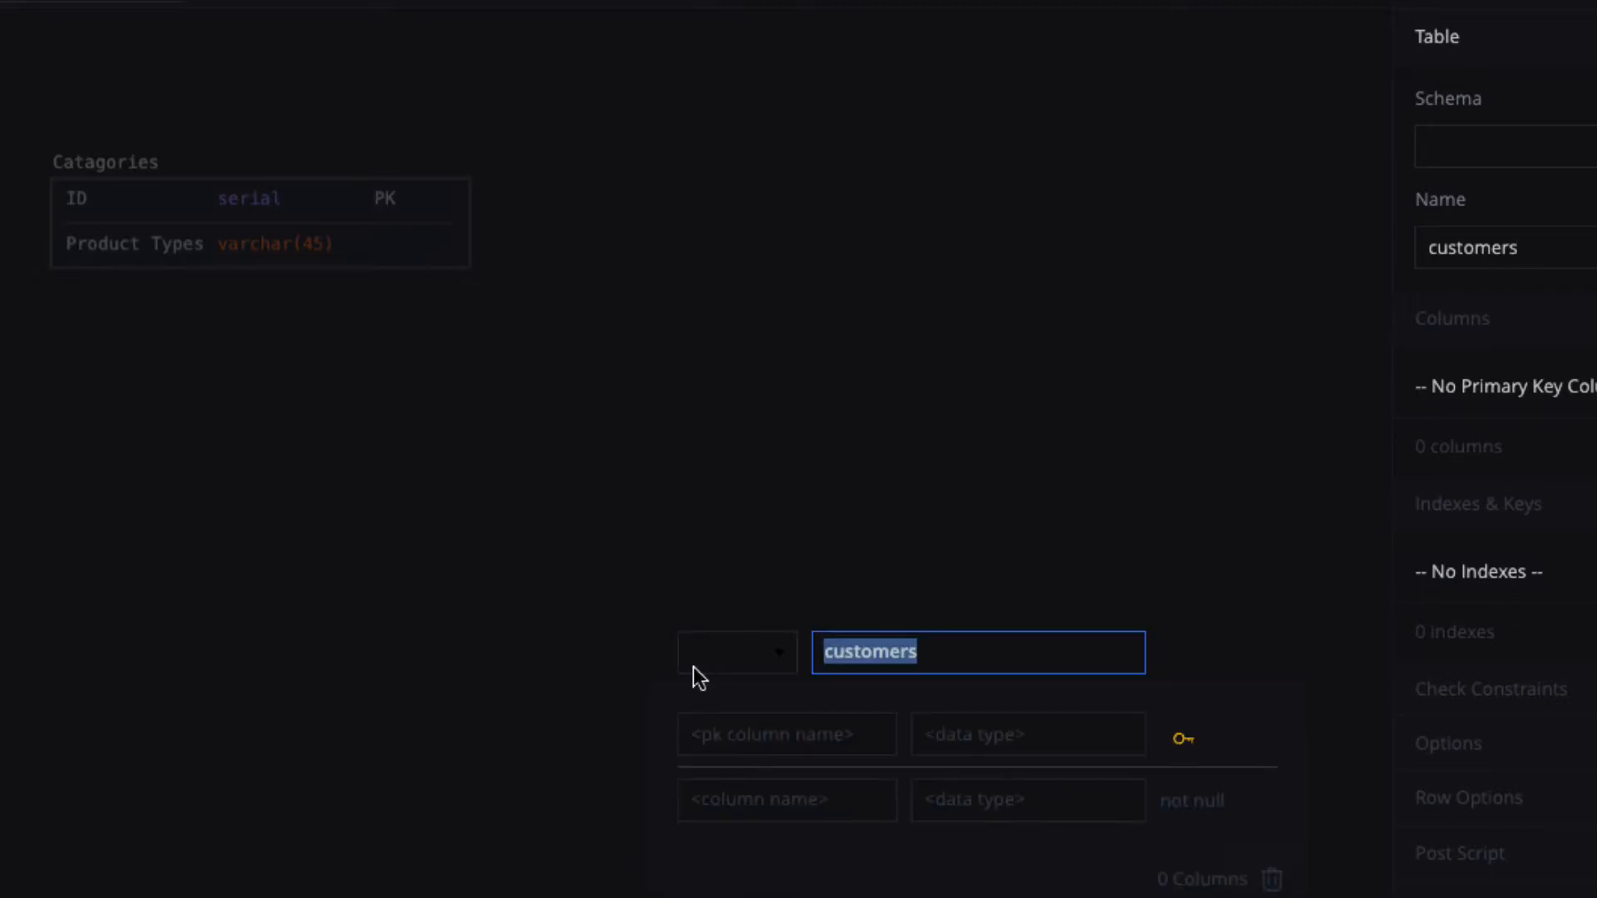
pyautogui.click(698, 753)
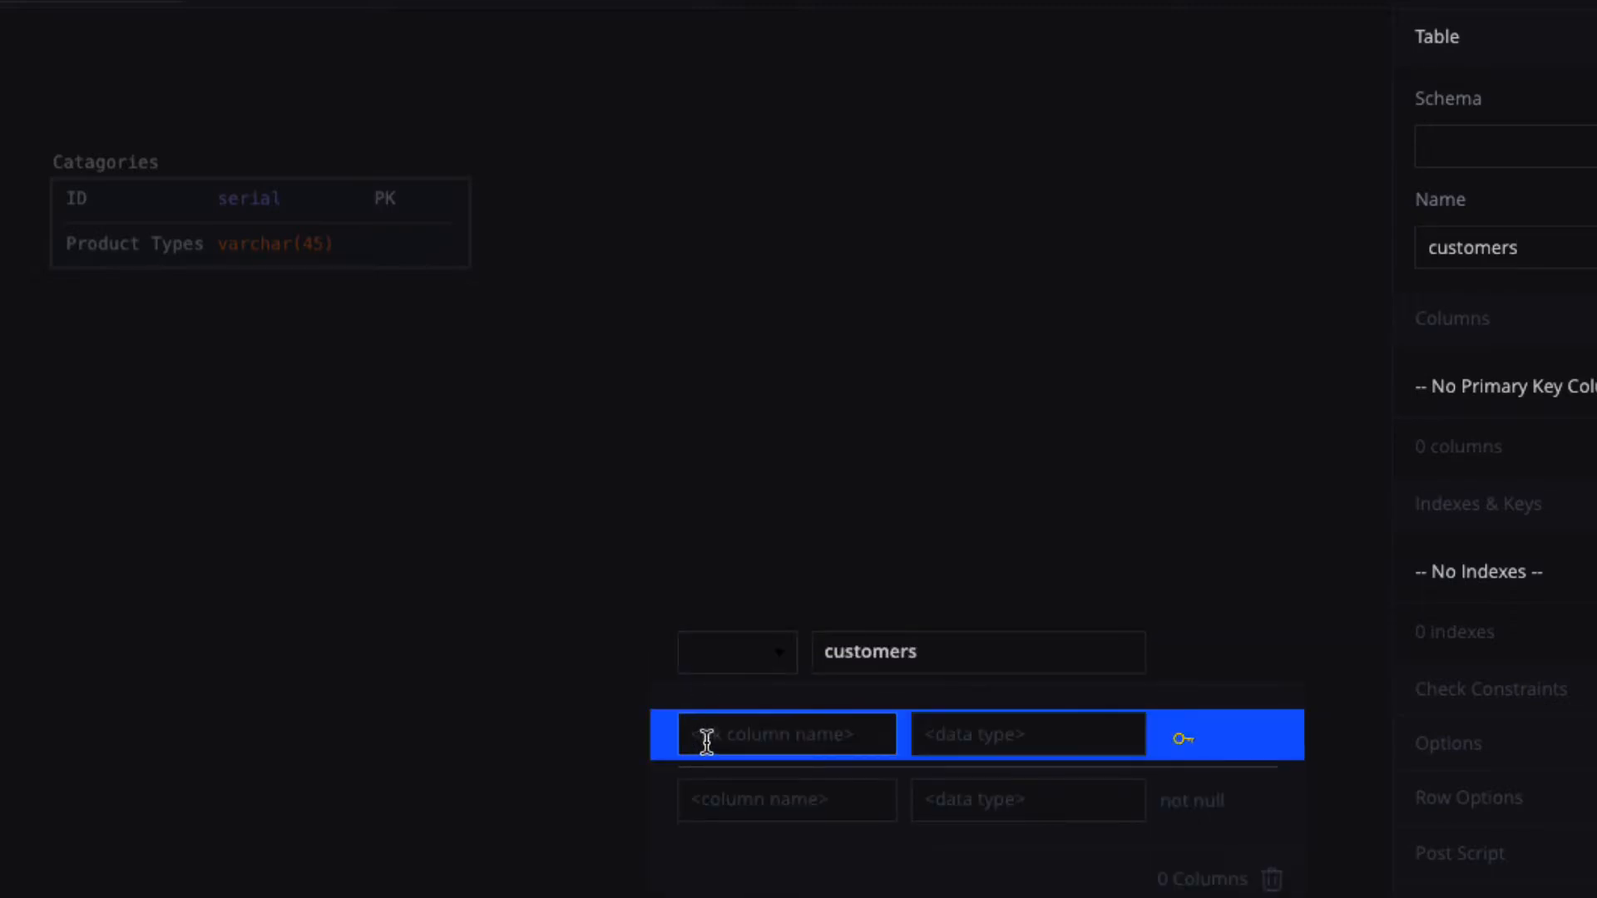
pyautogui.write('id')
pyautogui.click(956, 748)
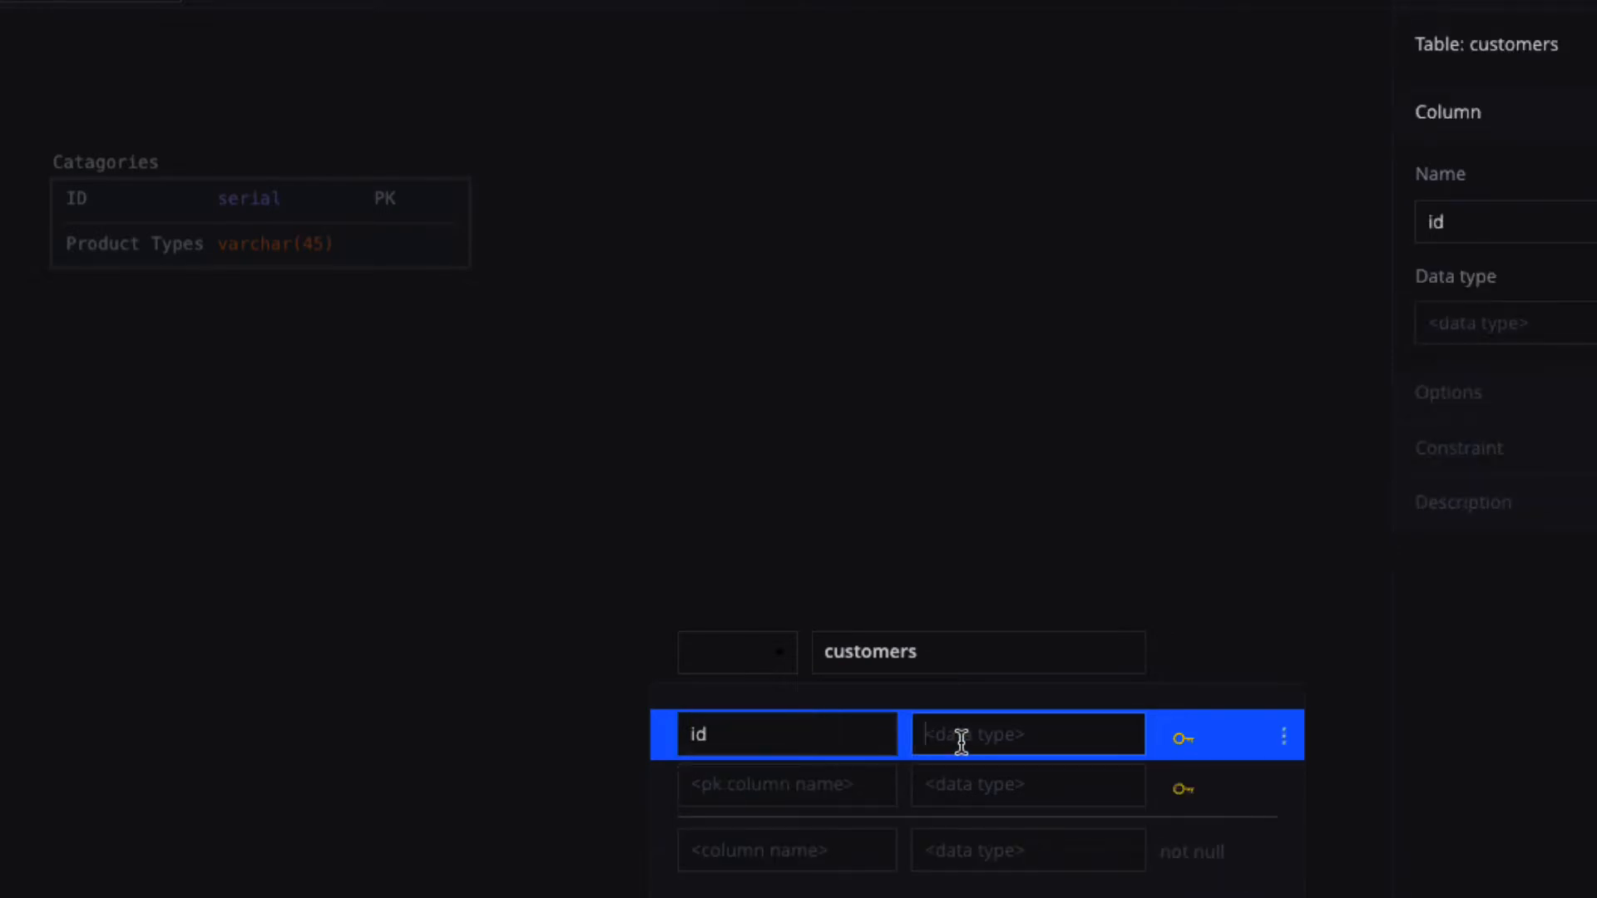
pyautogui.write('serial')
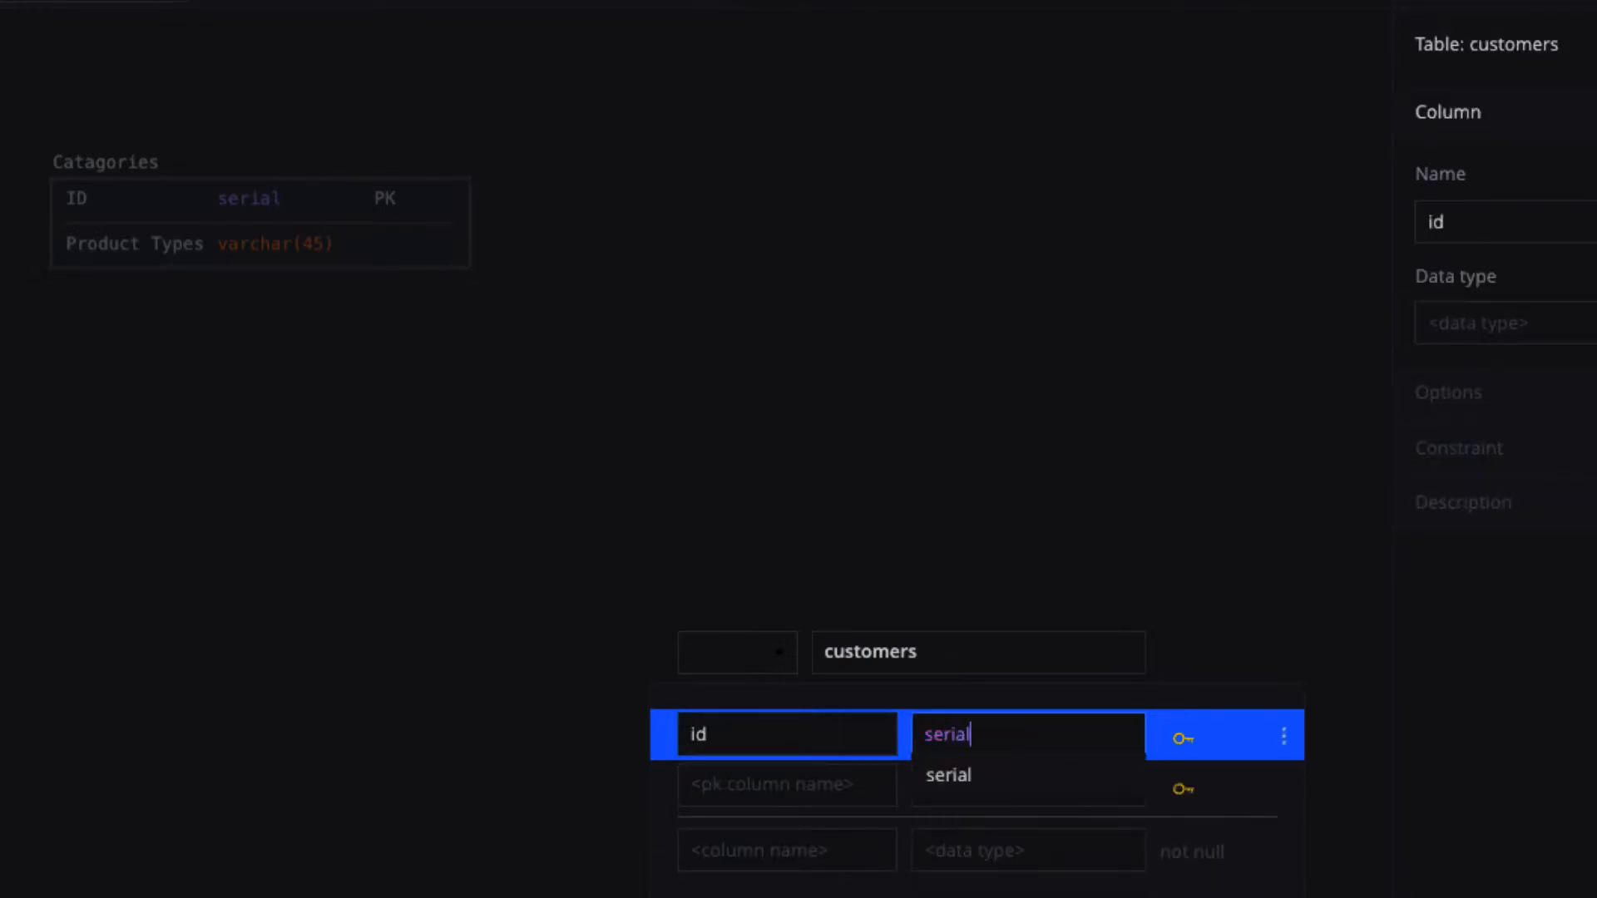
pyautogui.click(950, 774)
# Add FirstName and LastName columns, both varchar(45).
pyautogui.click(762, 847)
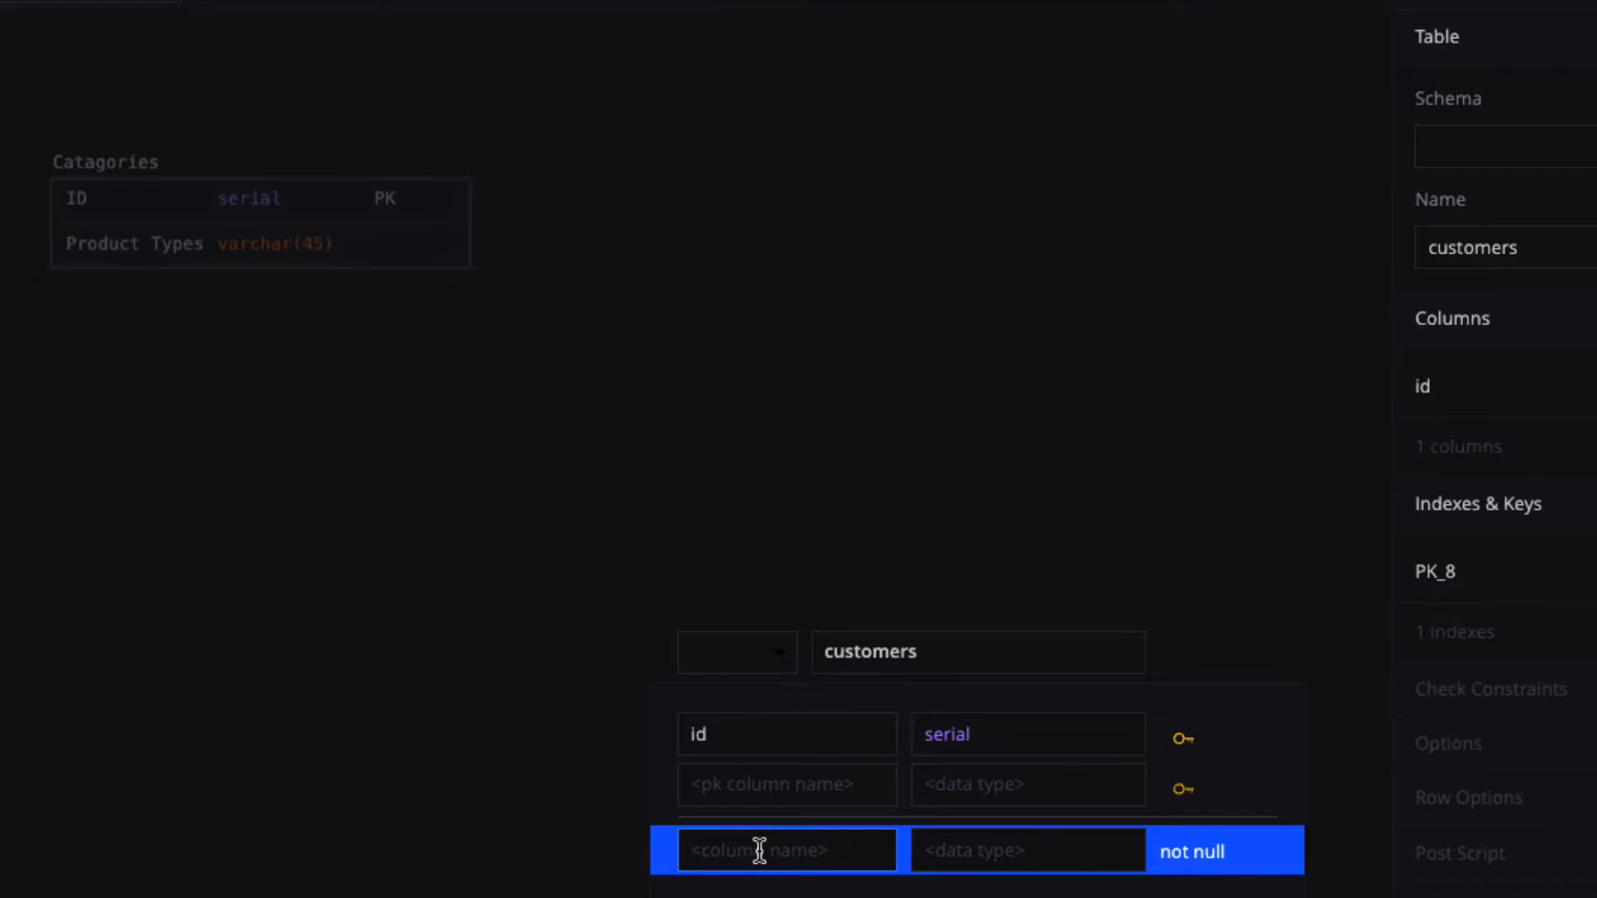
pyautogui.write('FirstName')
pyautogui.click(995, 850)
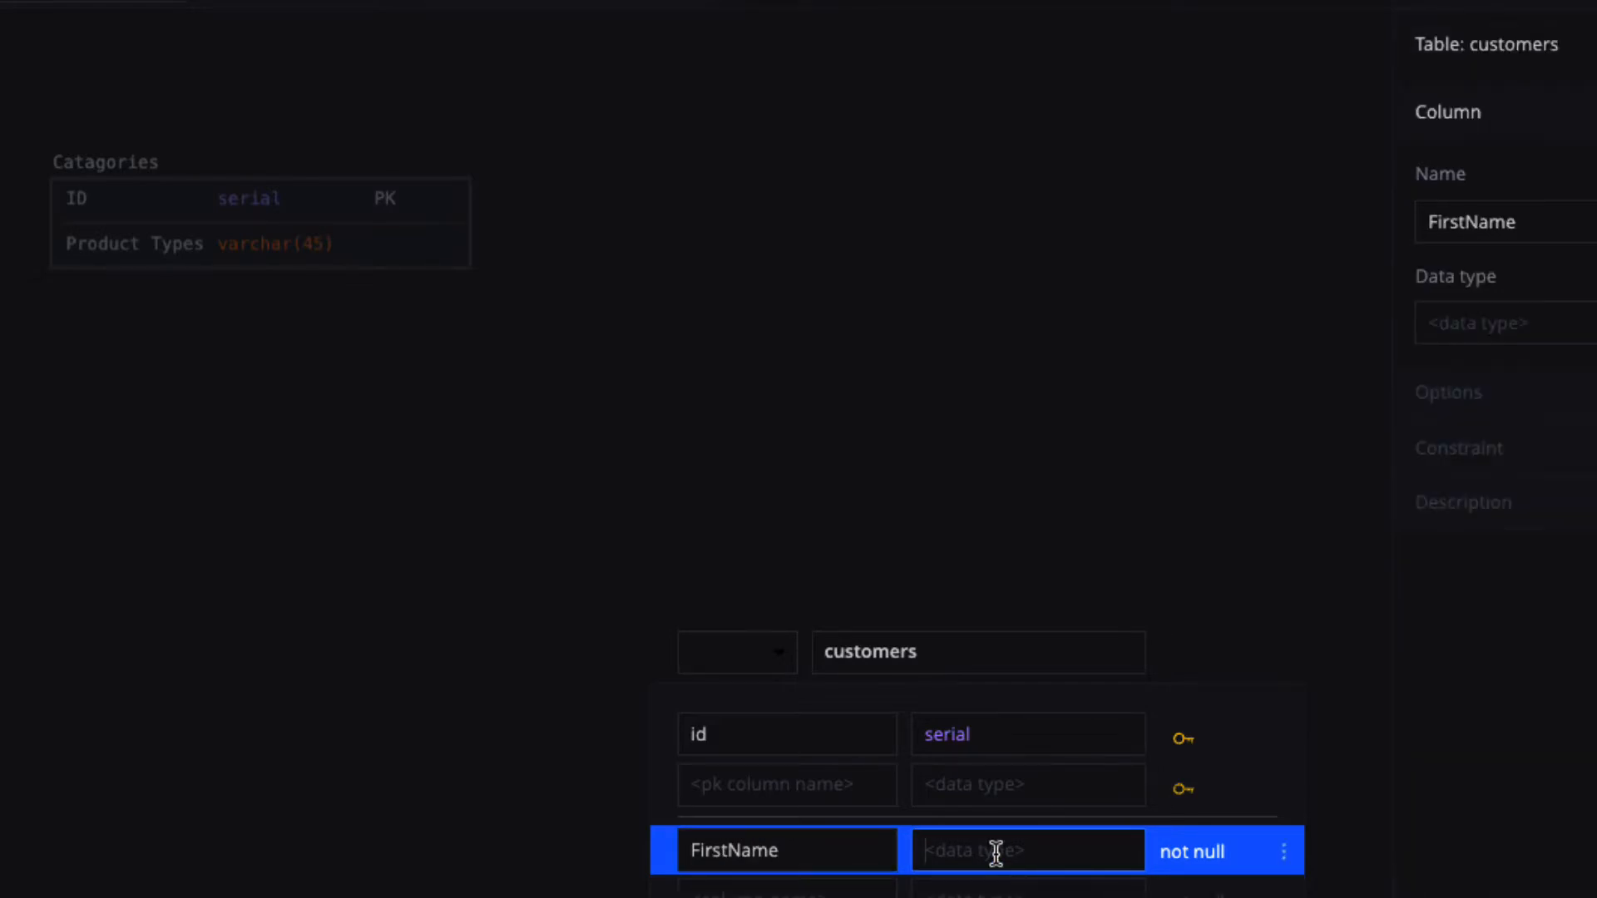
pyautogui.write('var')
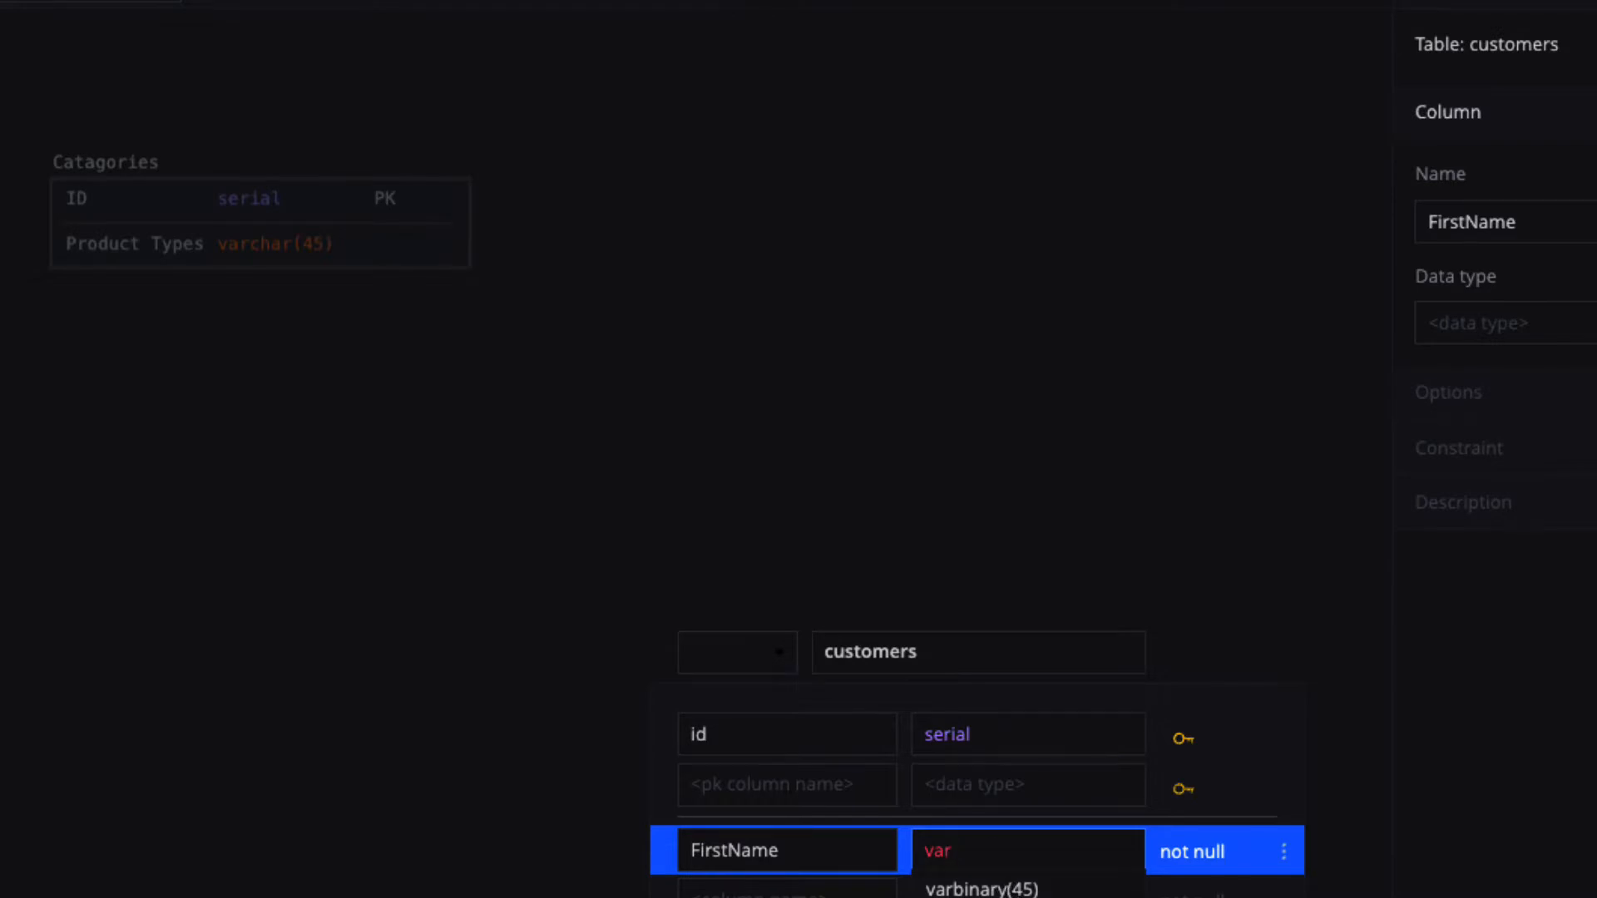
pyautogui.write('char(45)')
pyautogui.click(808, 894)
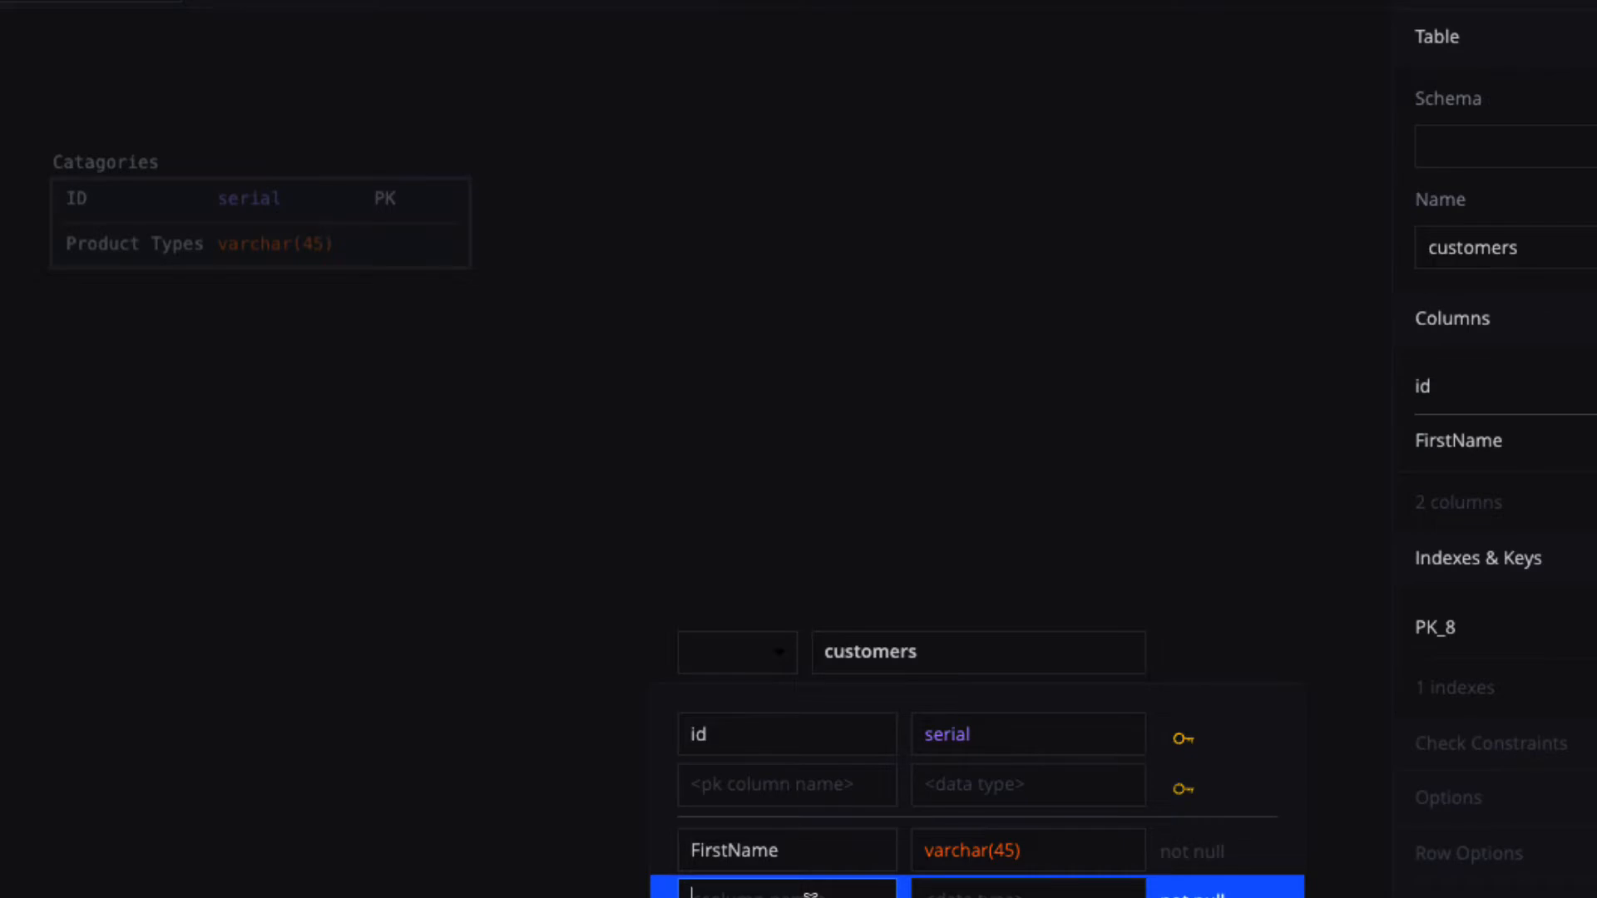
pyautogui.write('LastNme')
pyautogui.write('d')
pyautogui.click(741, 890)
pyautogui.write('a')
pyautogui.click(963, 893)
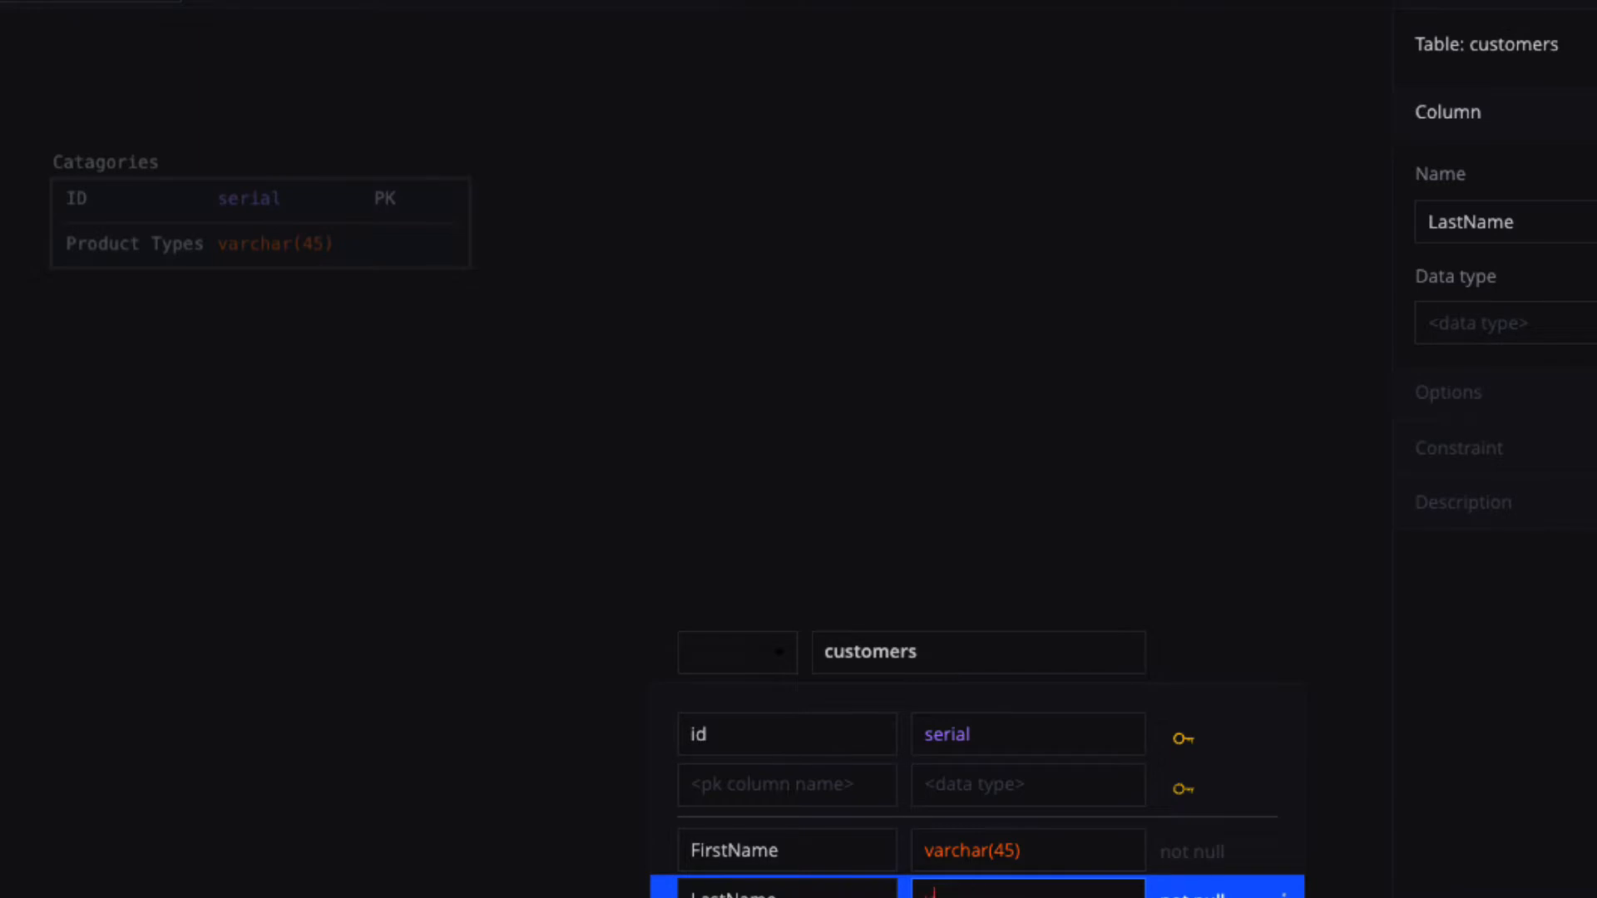
pyautogui.write('varchar(45)')
pyautogui.press('Tab')
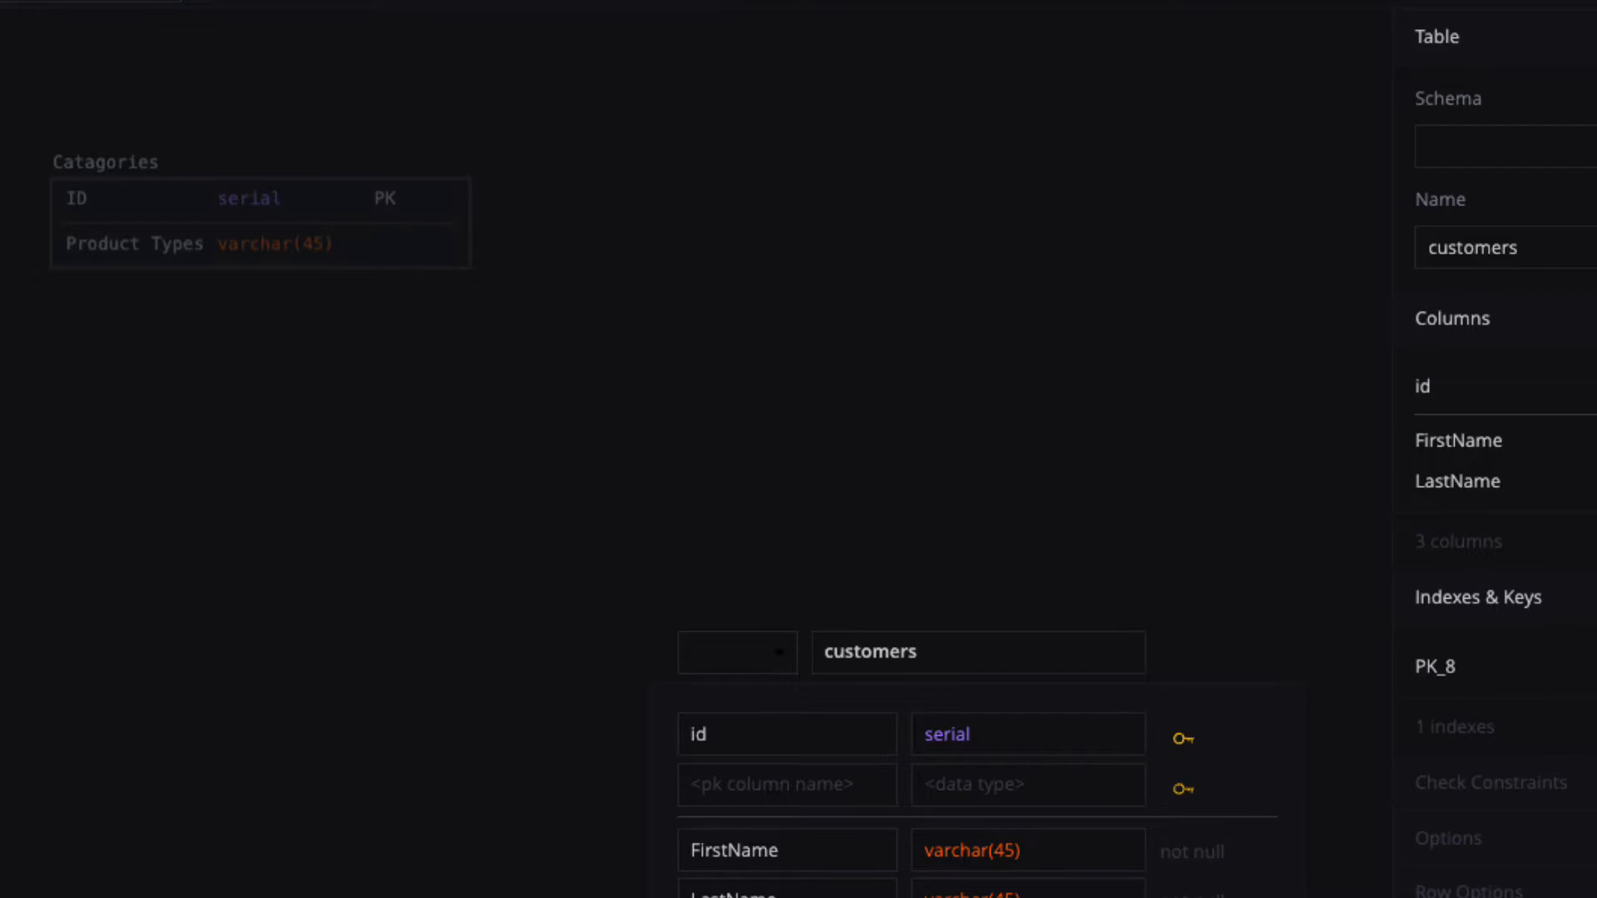
# Add StreetAddress varchar(45), state char(2), zipcode char(10) and PhoneNumber varchar(25) columns.
pyautogui.press('Tab')
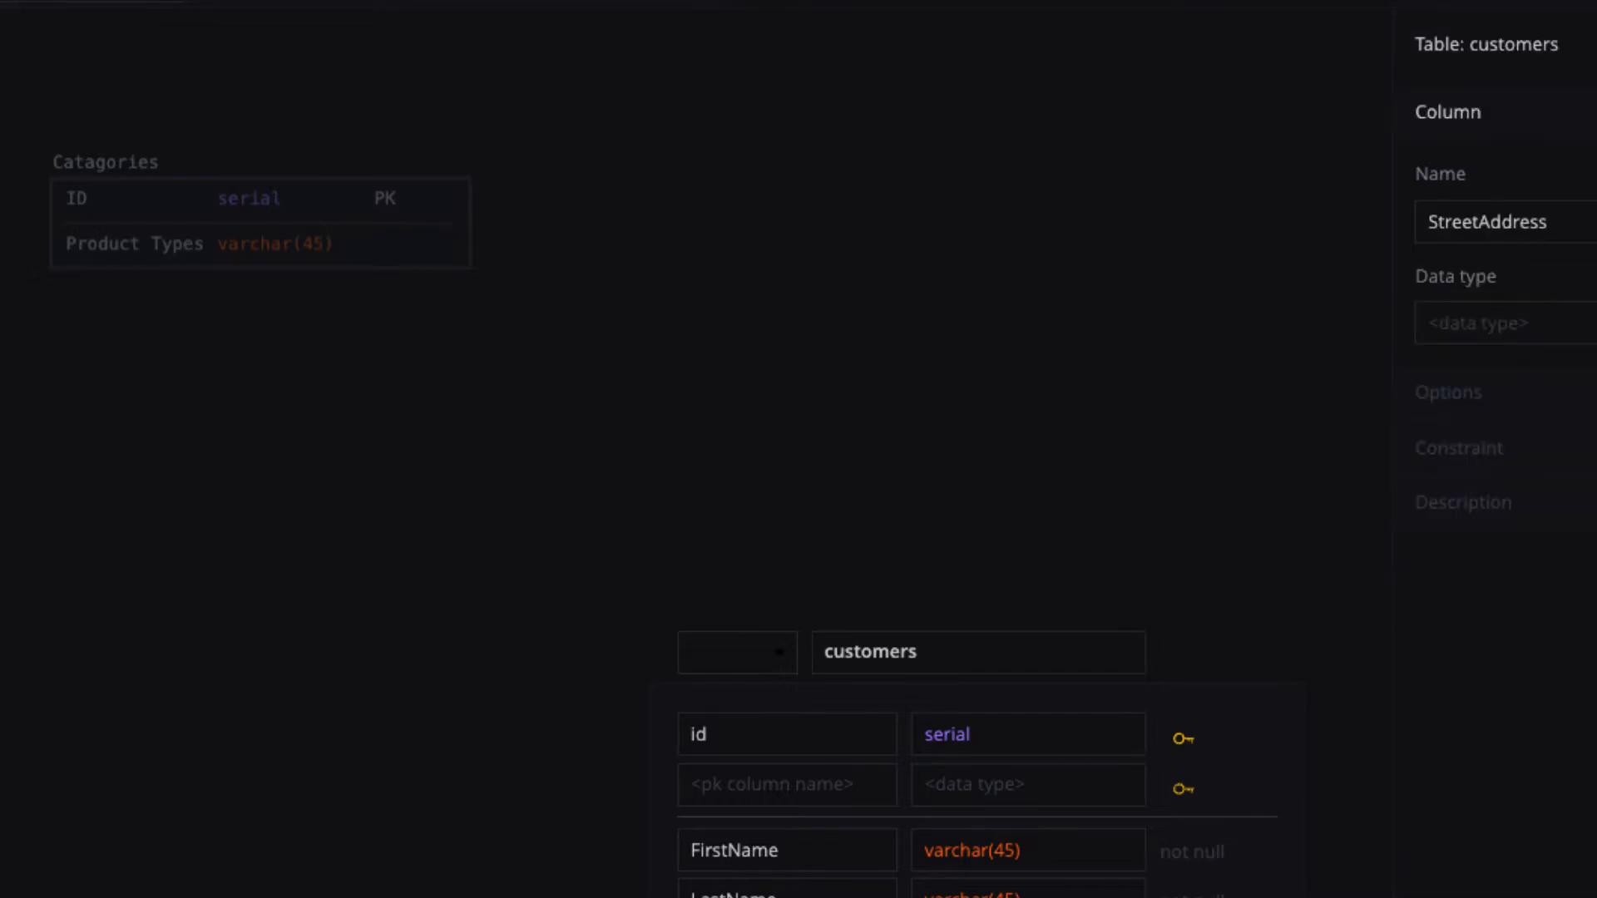
pyautogui.press('Tab')
pyautogui.press('Tab')
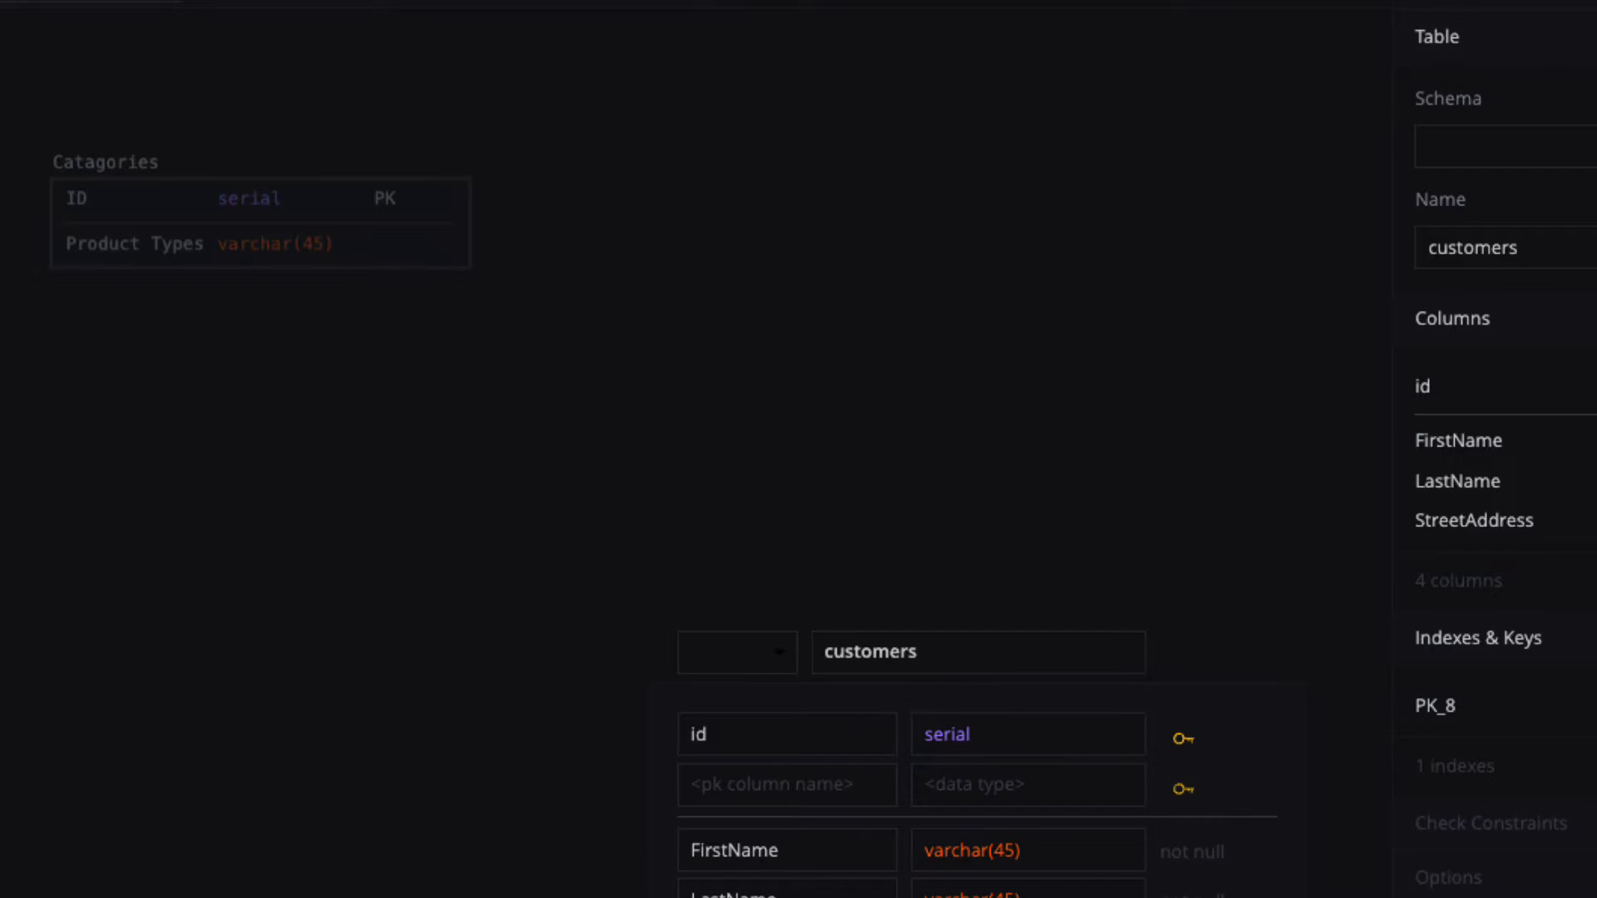
pyautogui.press('Tab')
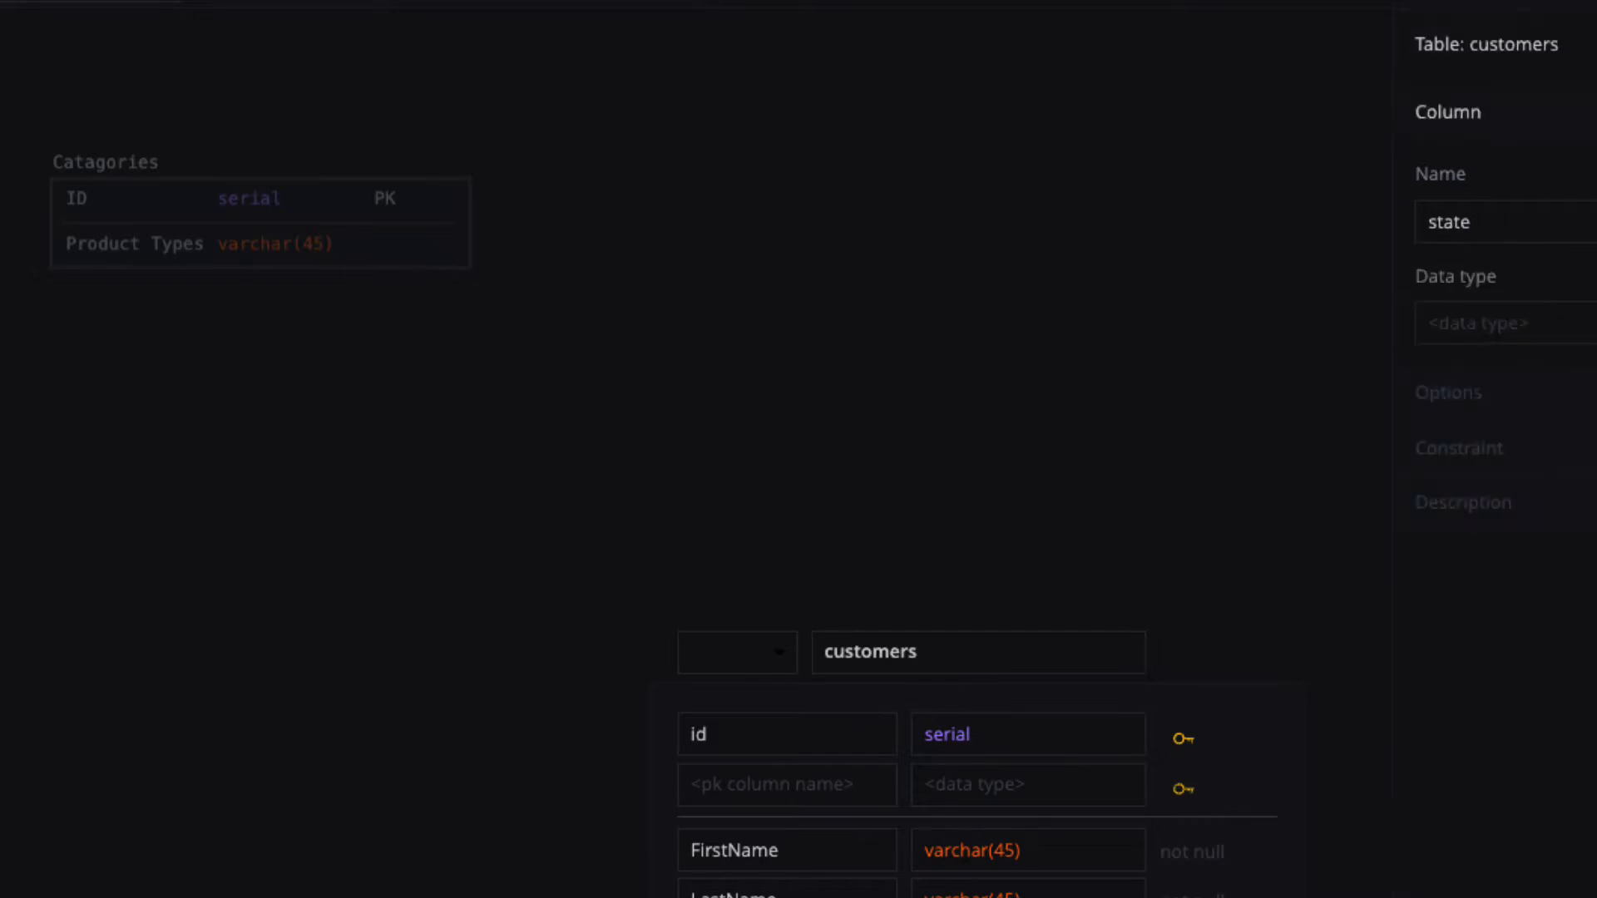
pyautogui.write('ch')
pyautogui.press('Tab')
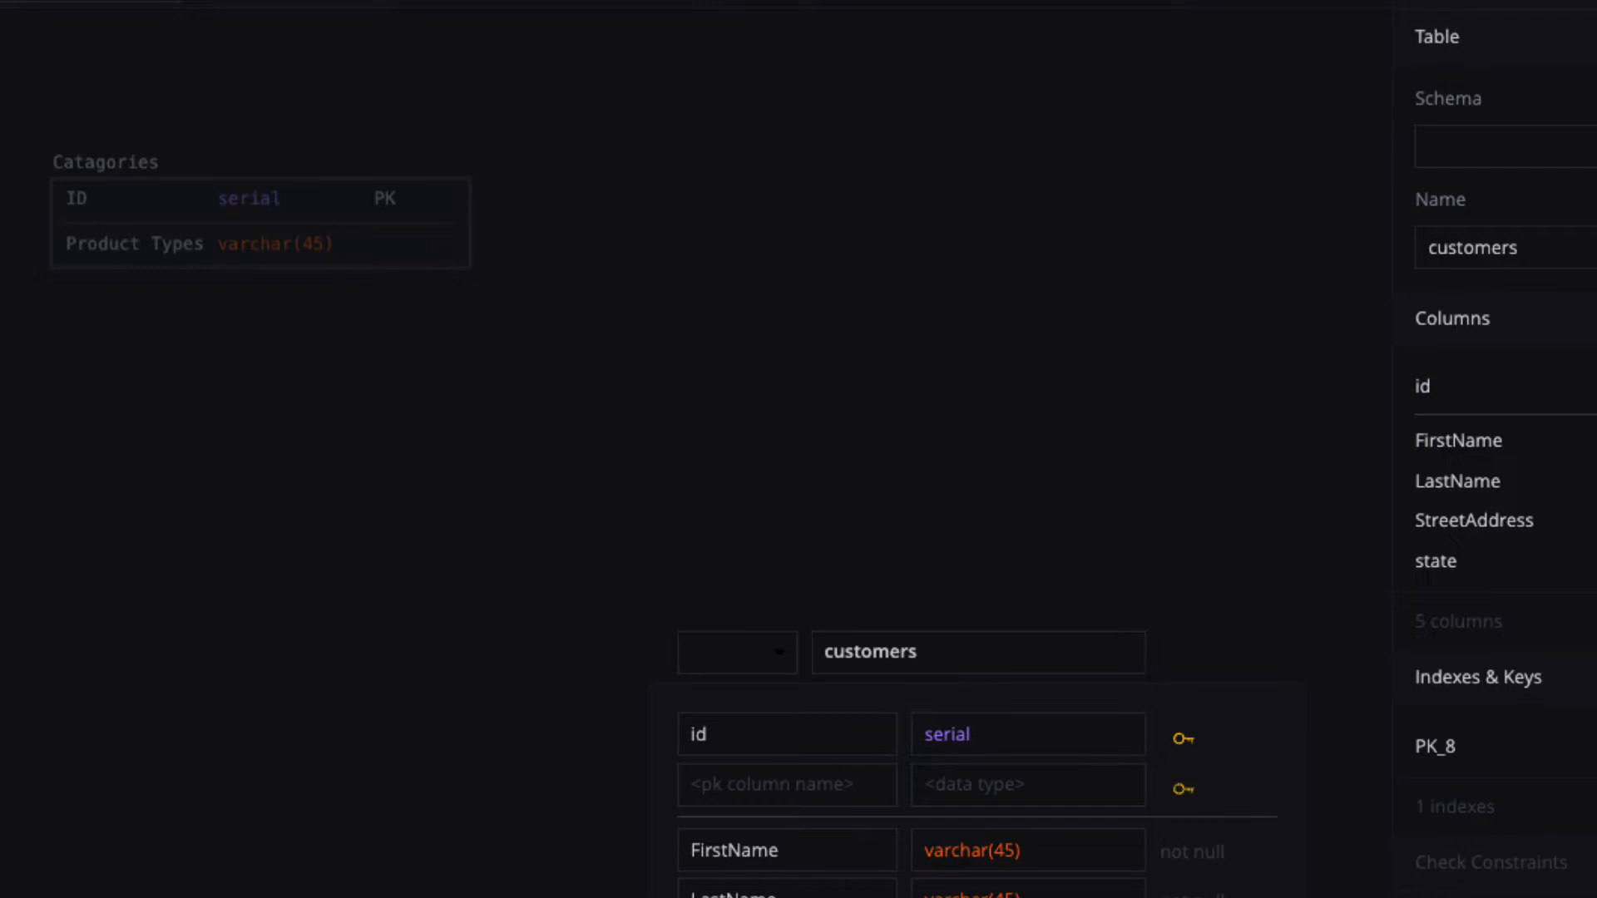
pyautogui.press('Tab')
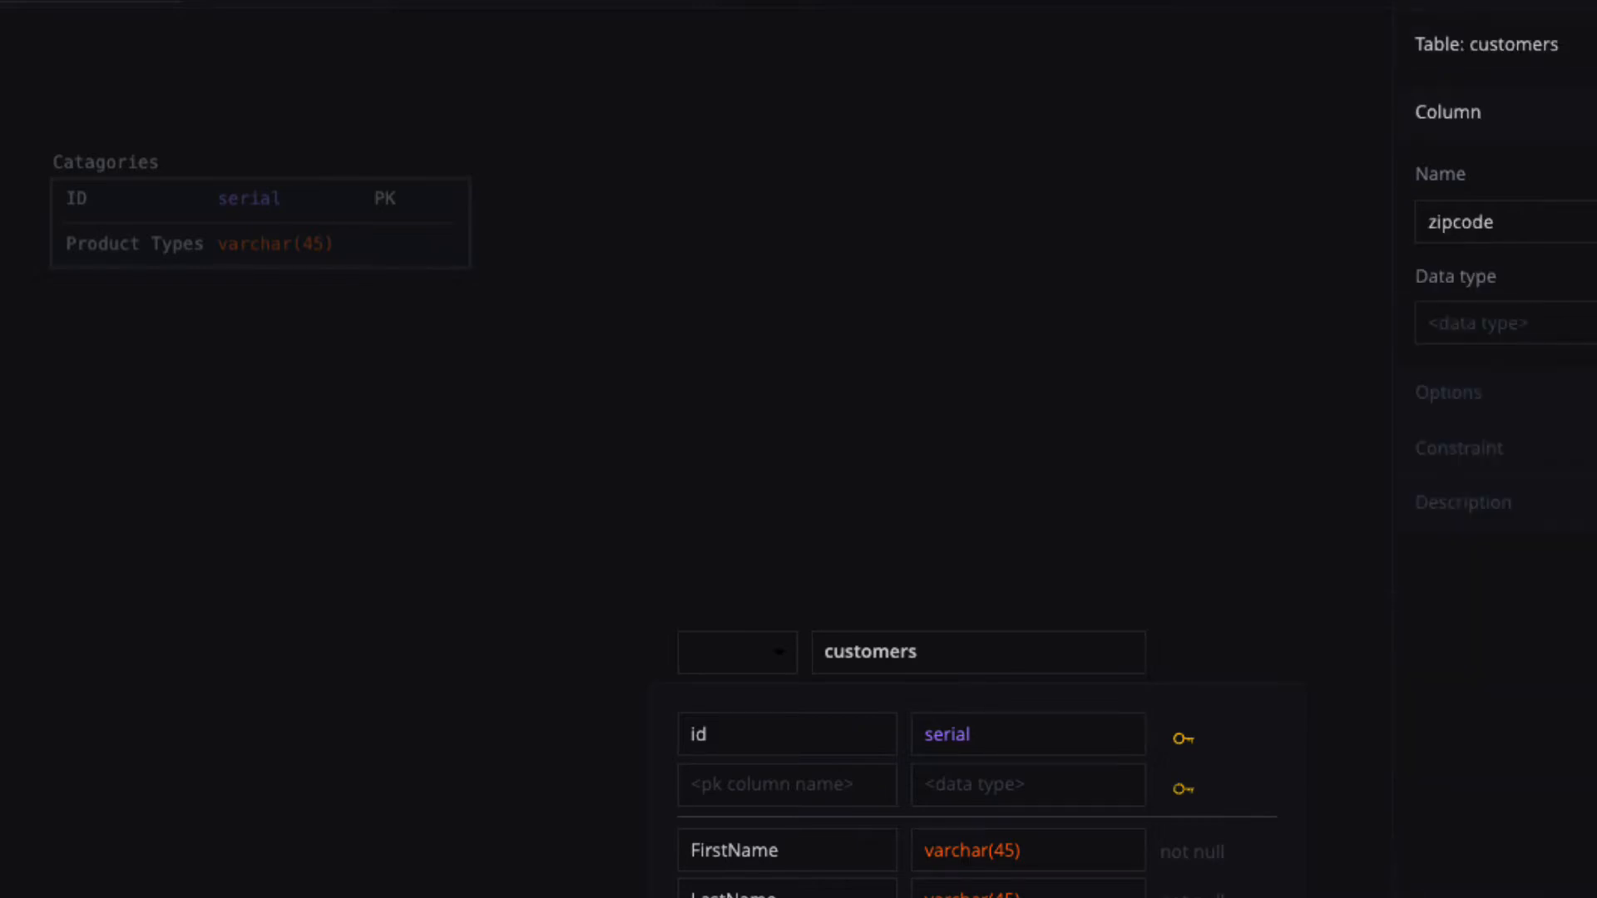
pyautogui.write('v')
pyautogui.press('Tab')
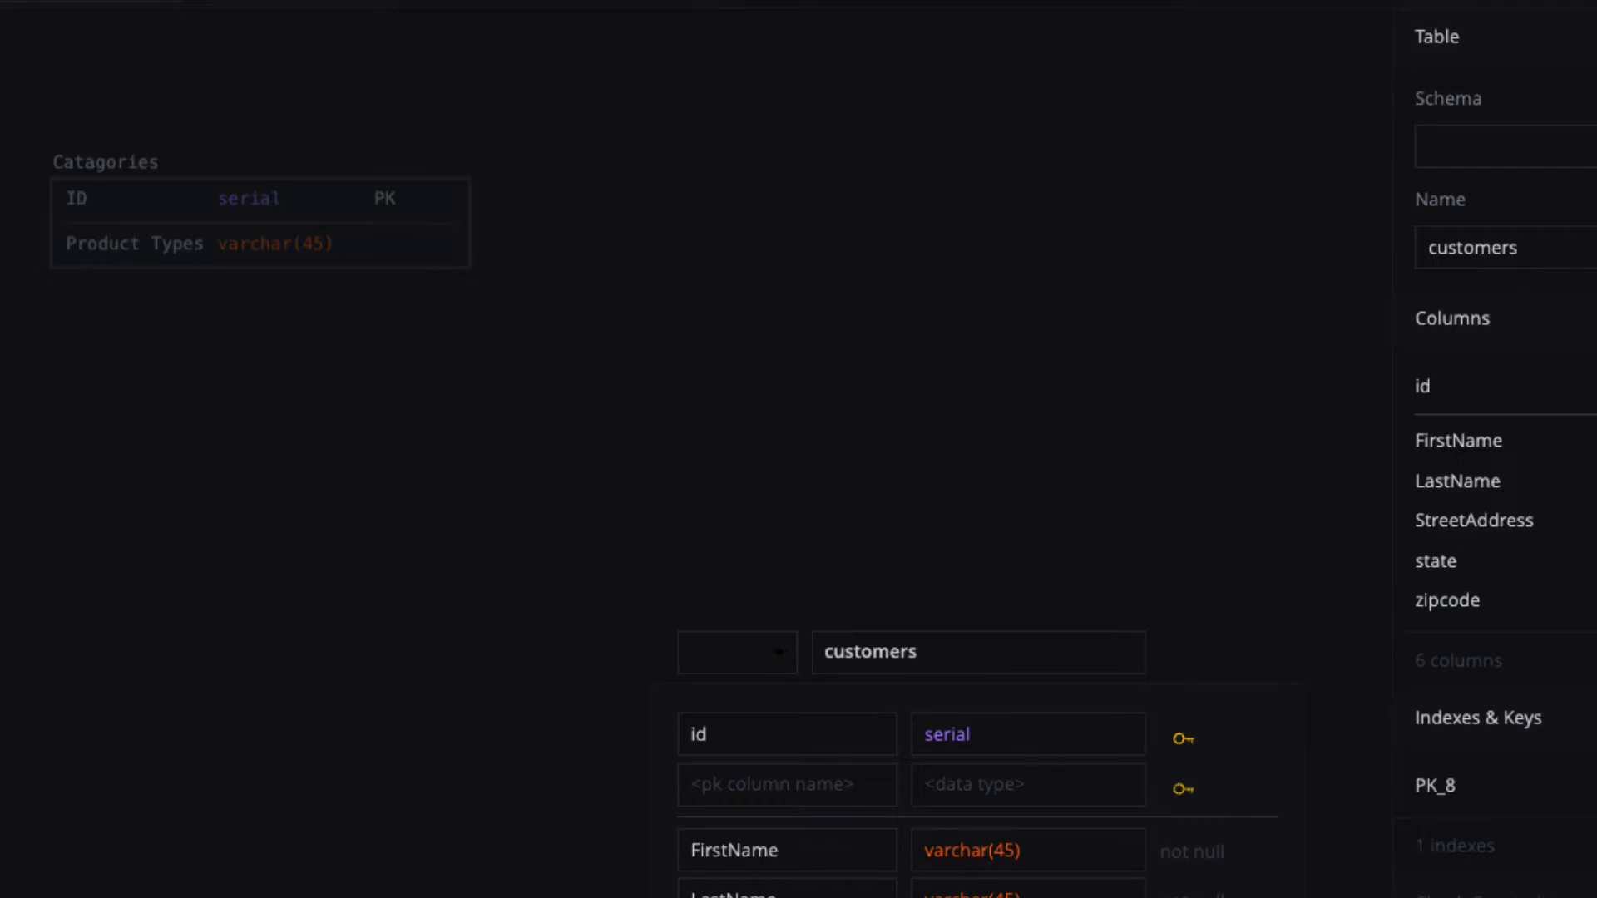
pyautogui.press('Tab')
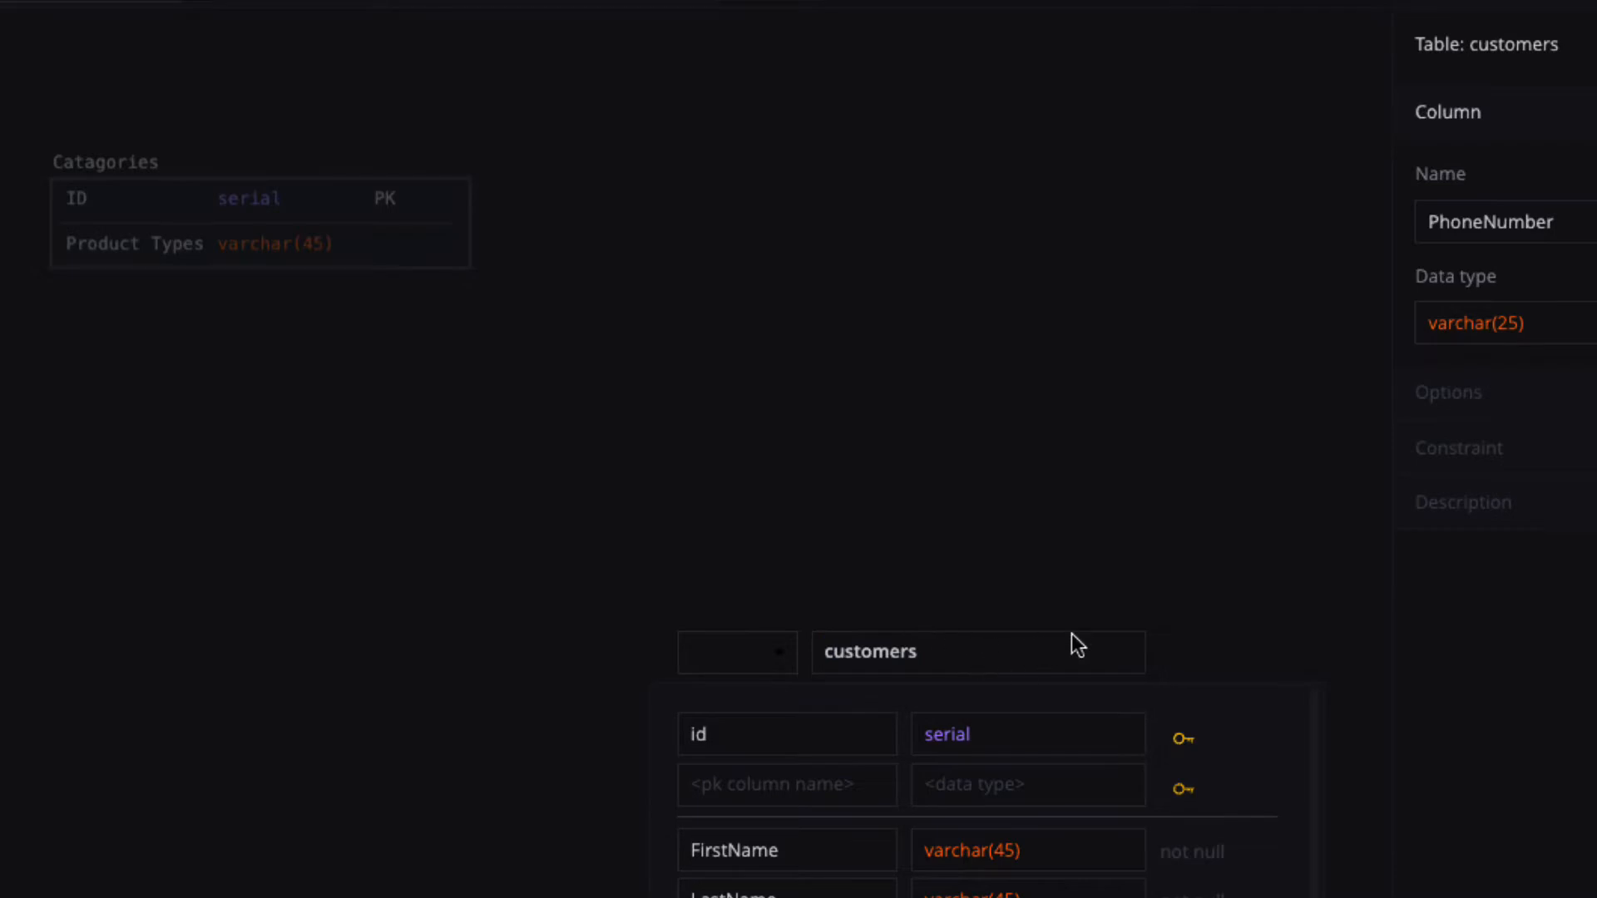
# Close the editor and move the customers table up and left.
pyautogui.click(1065, 575)
pyautogui.click(1066, 575)
pyautogui.moveTo(791, 675); pyautogui.dragTo(695, 333)
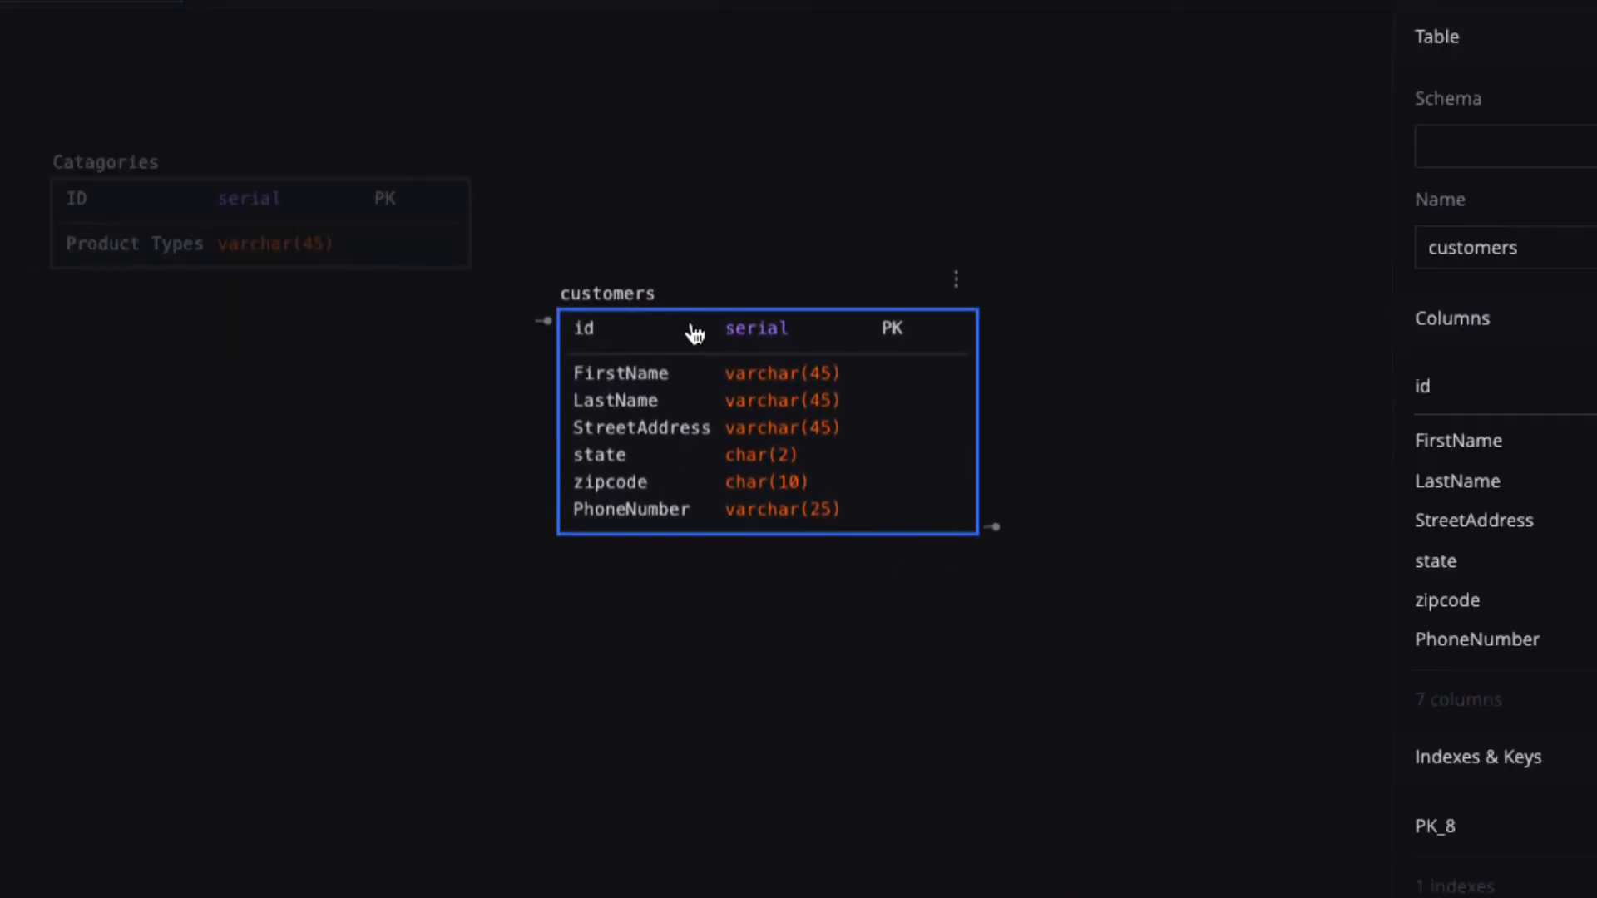
# Add a City column of type varchar(45) to customers.
pyautogui.doubleClick(706, 509)
pyautogui.click(687, 806)
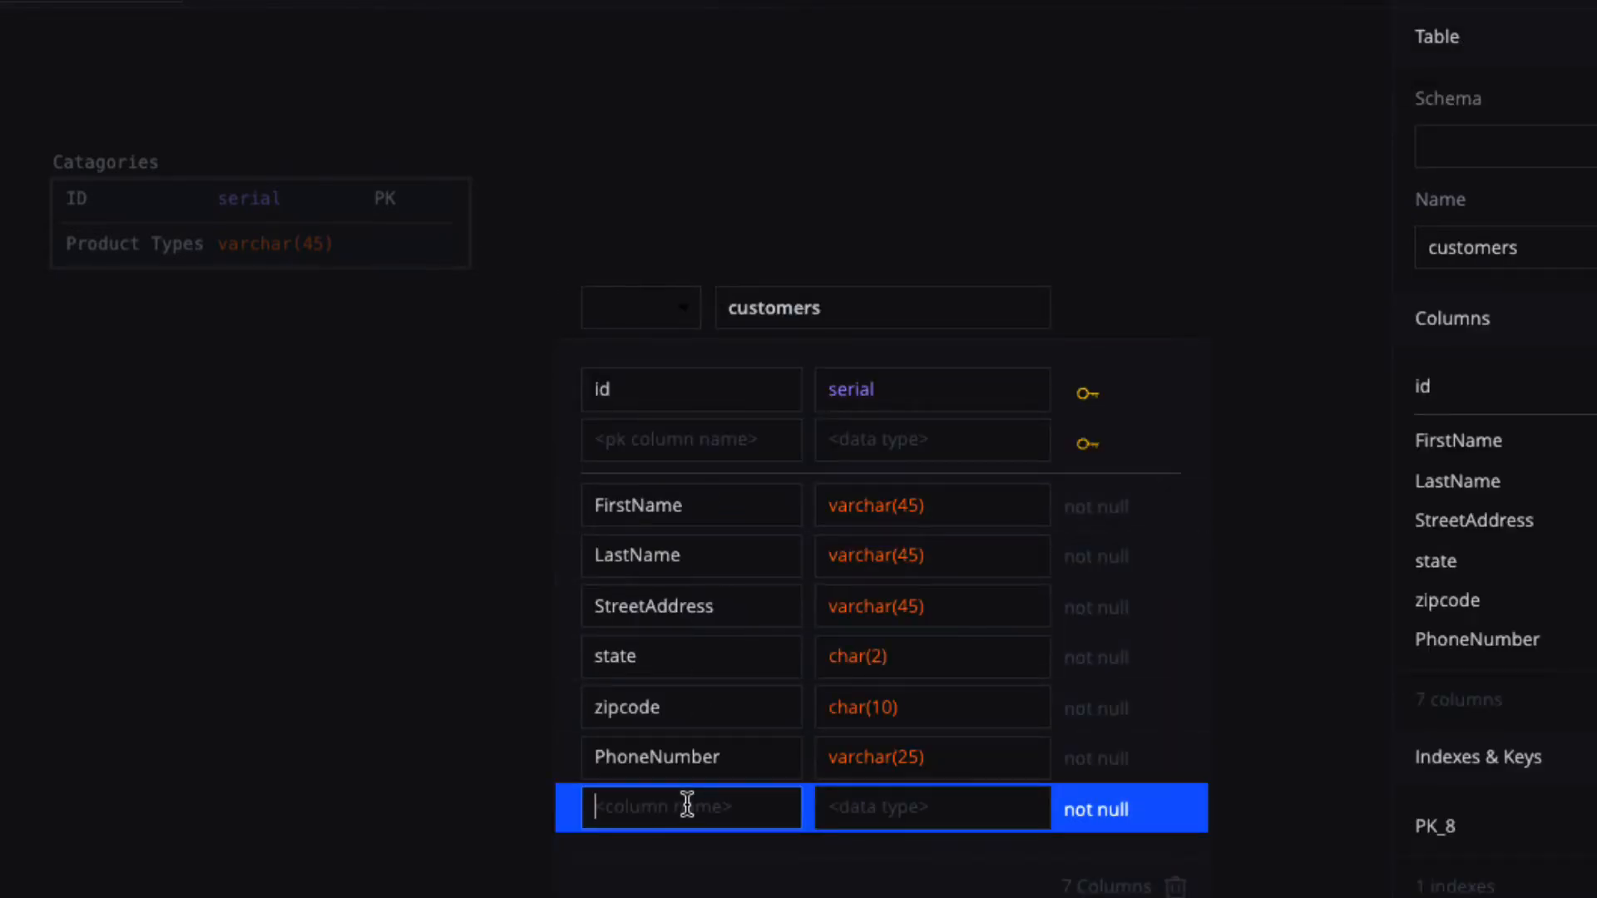
pyautogui.write('City')
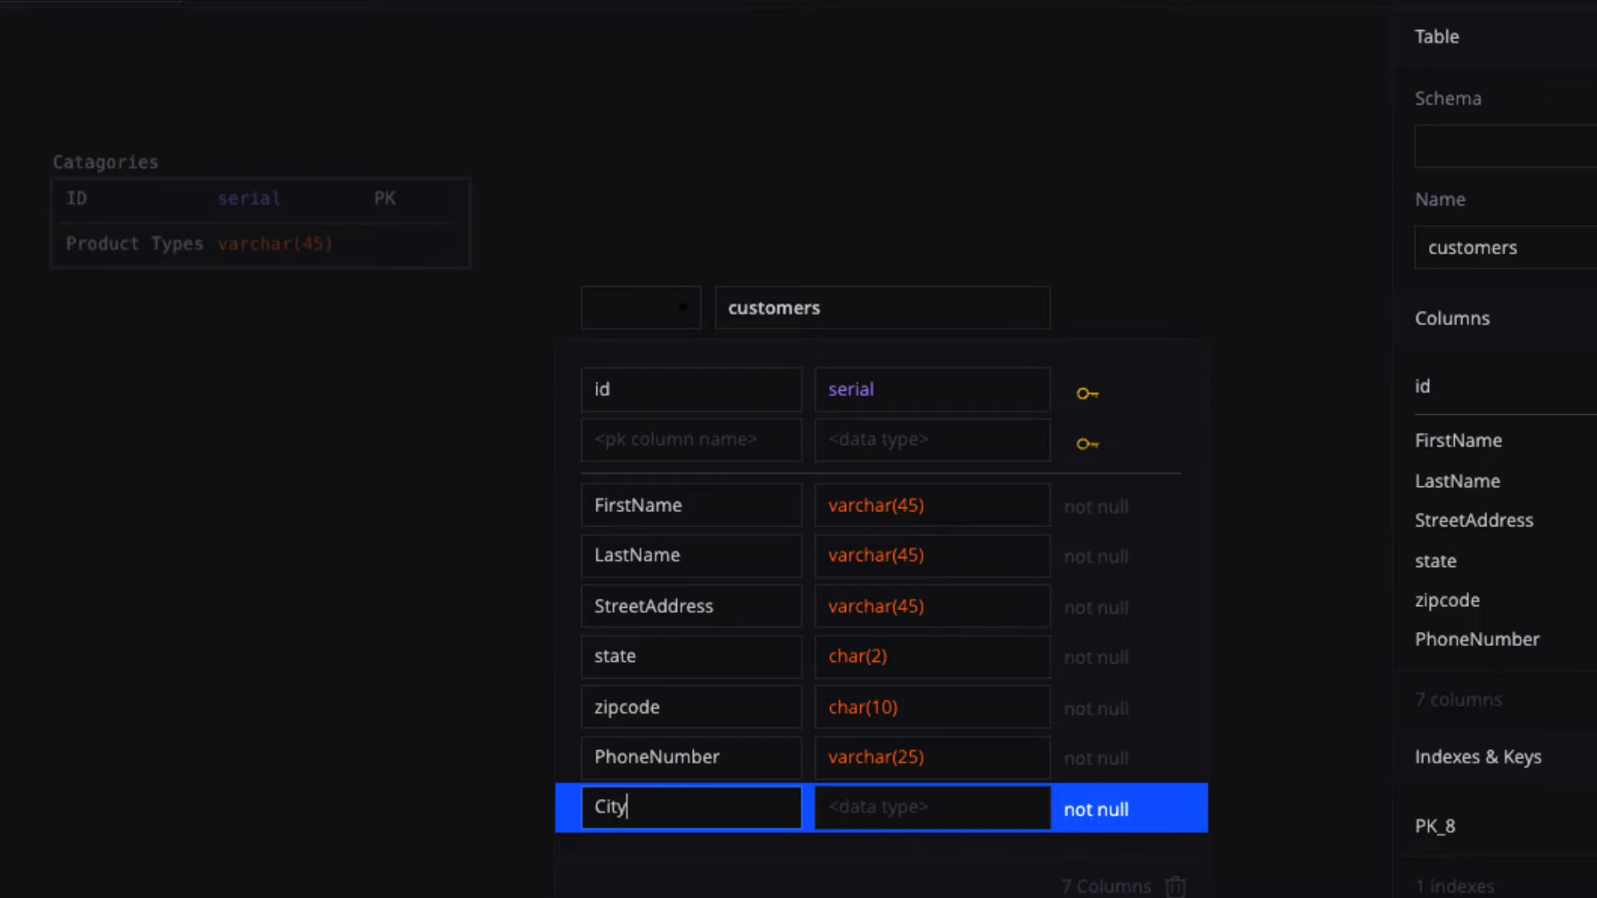
pyautogui.click(855, 811)
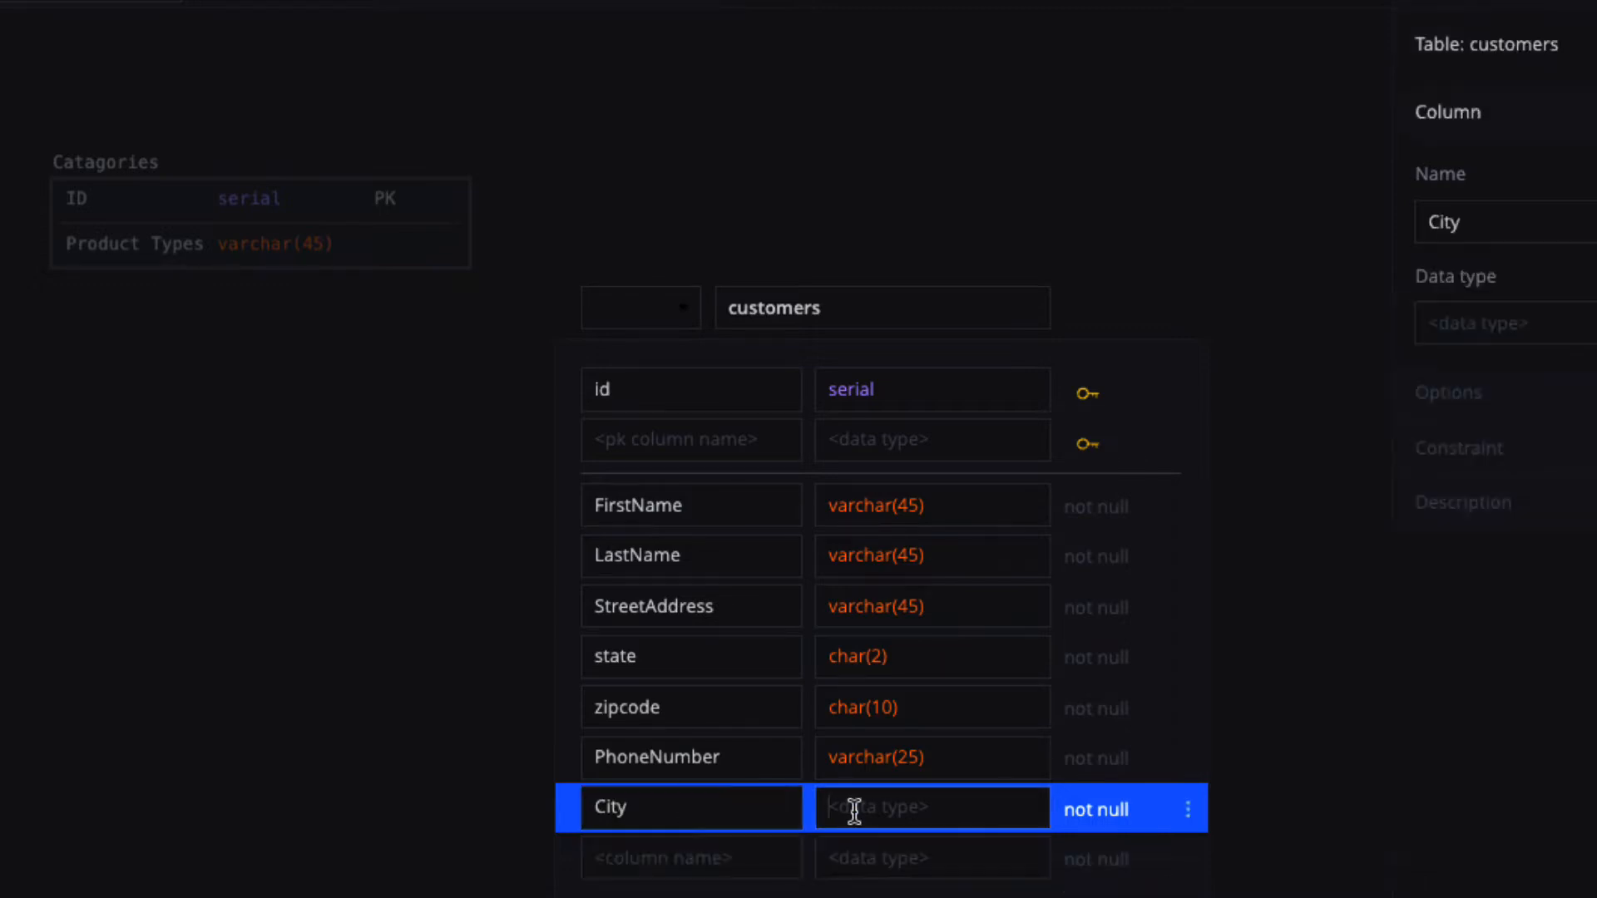
pyautogui.write('v')
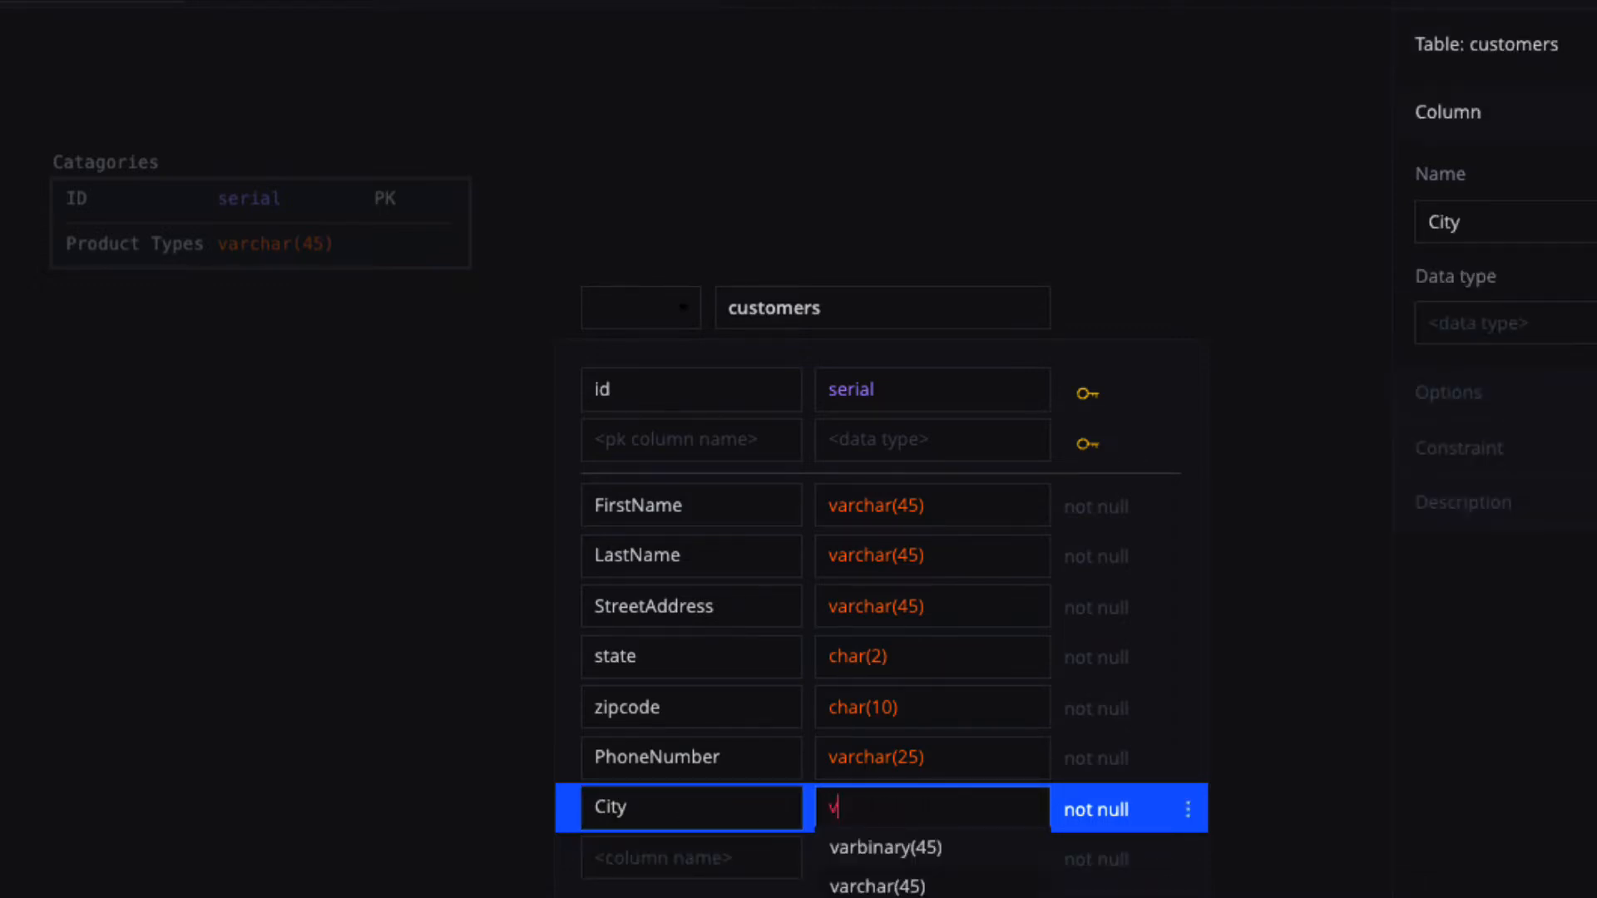
pyautogui.click(881, 886)
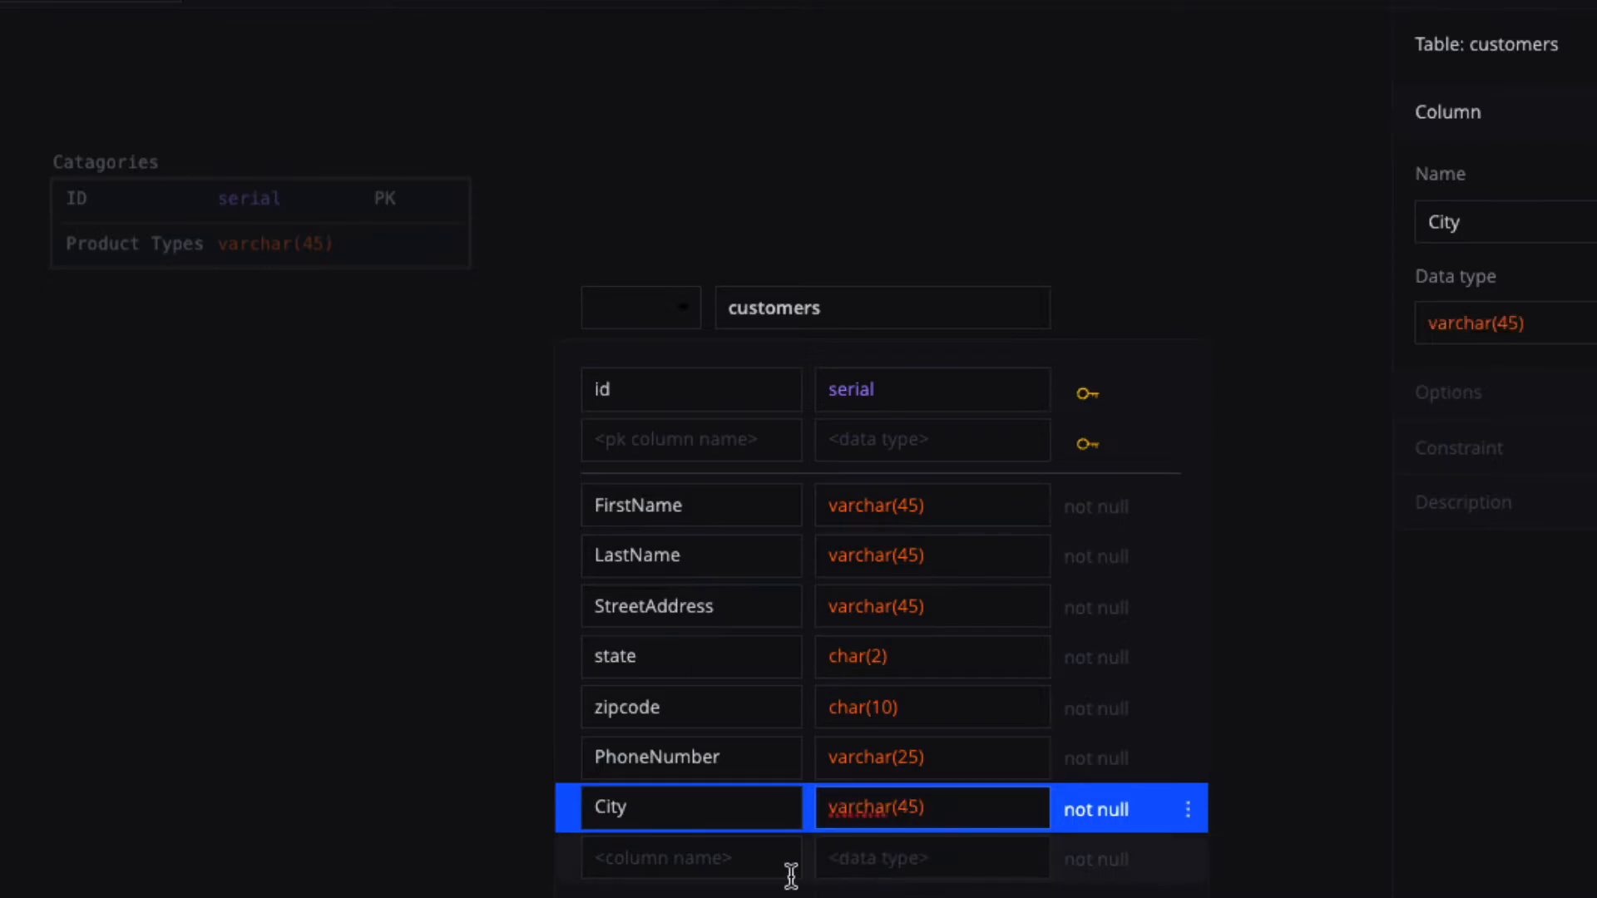
# Add an addtoMailingLisgt column of type binary.
pyautogui.click(655, 859)
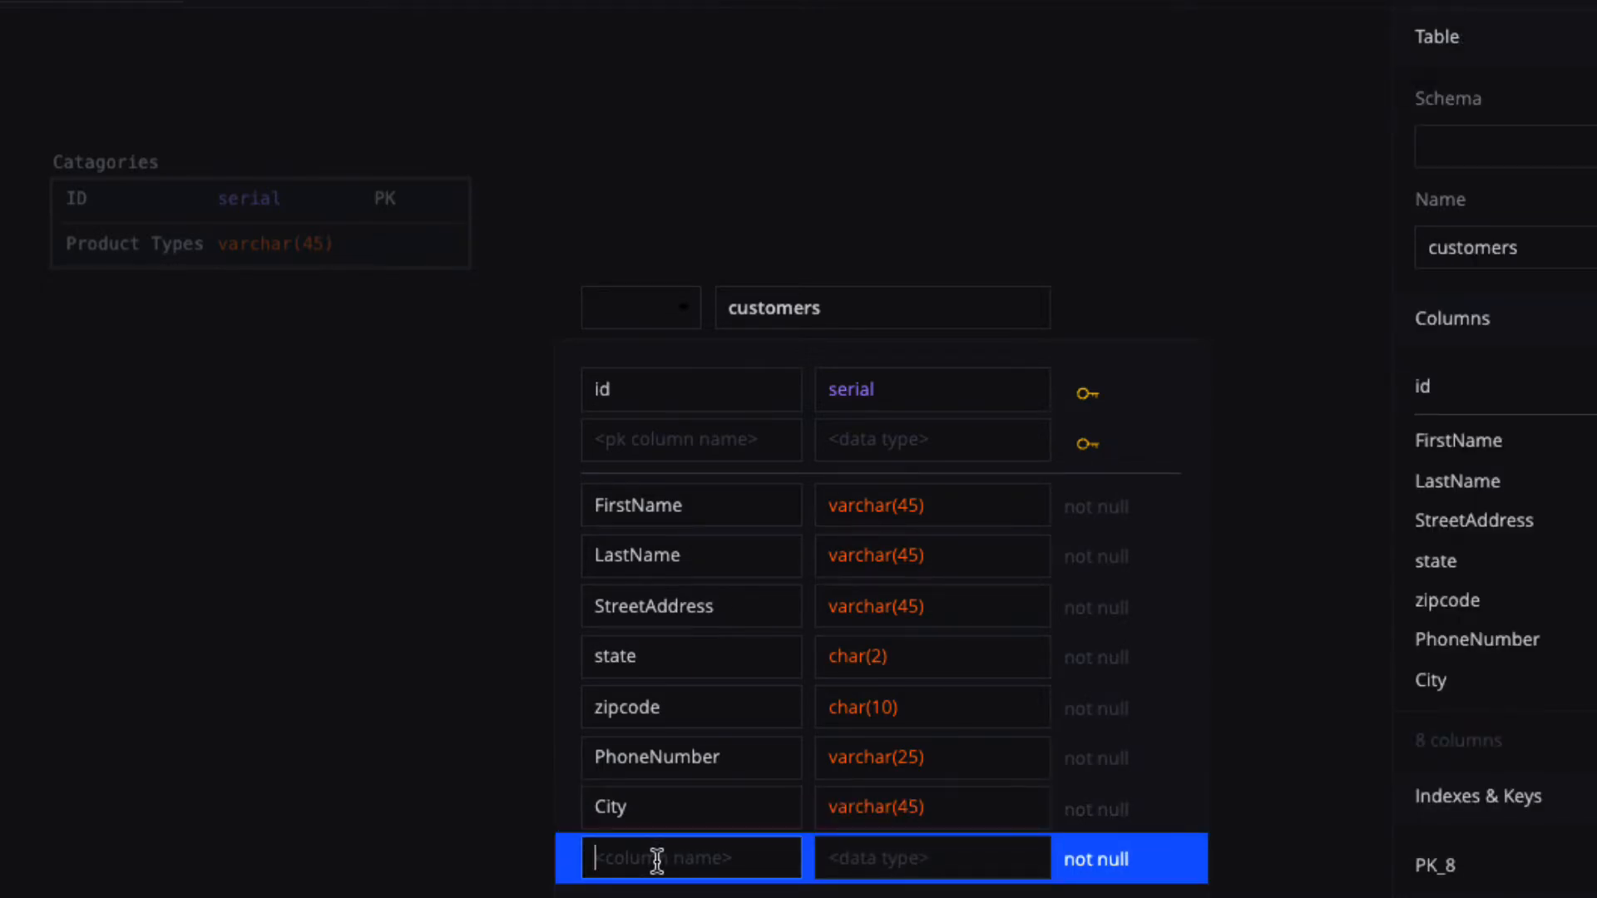
pyautogui.write('addtoMailingL')
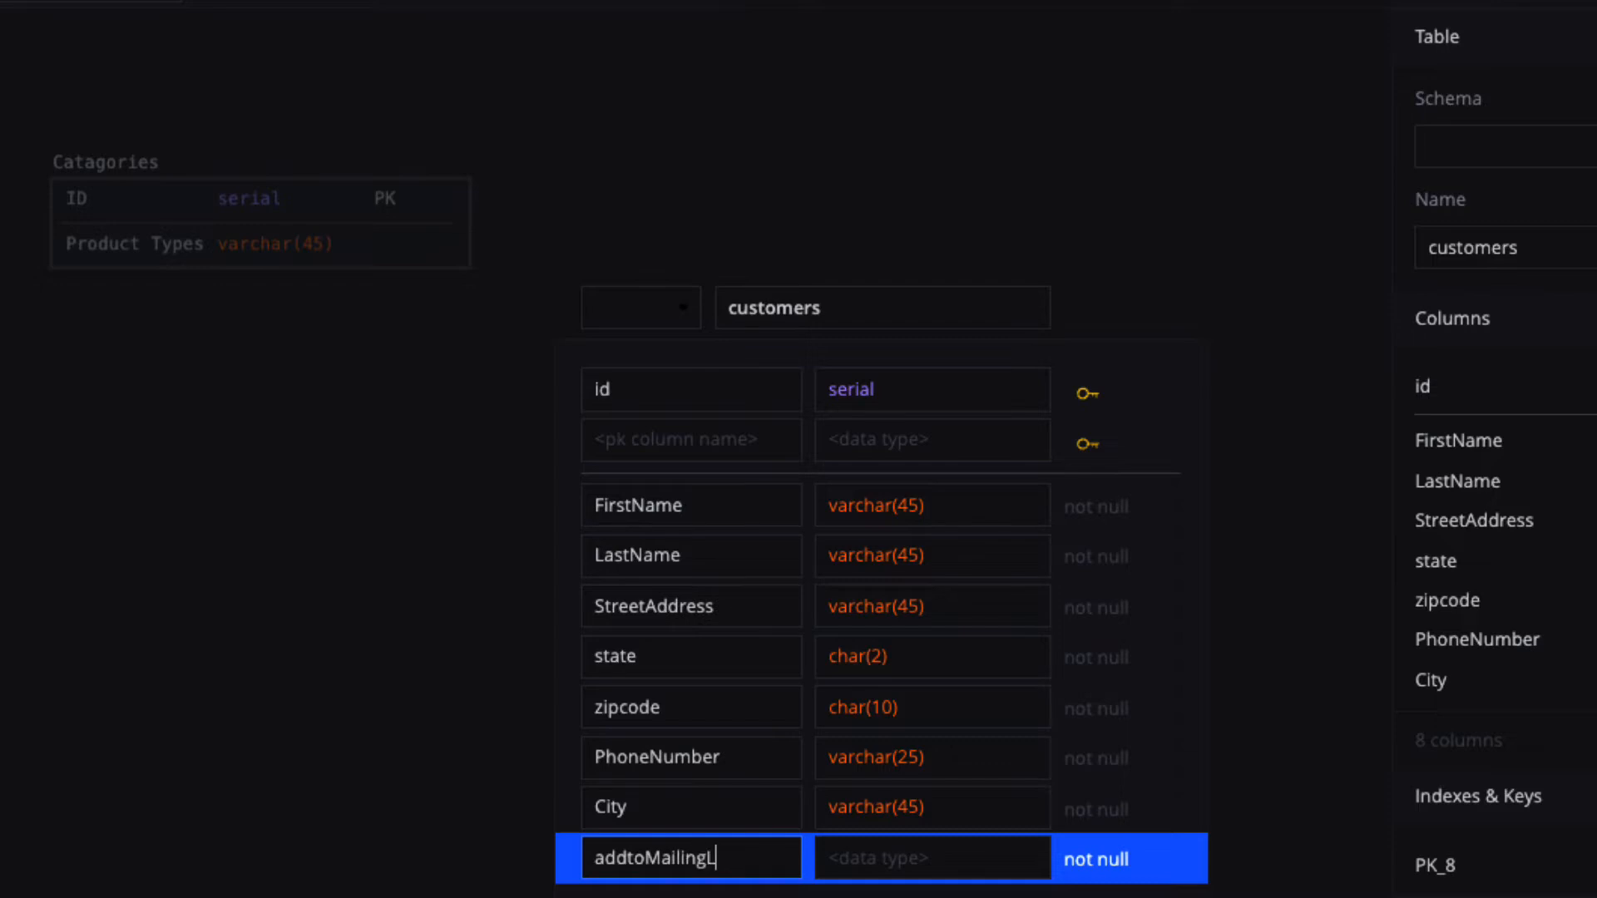
pyautogui.write('isgt')
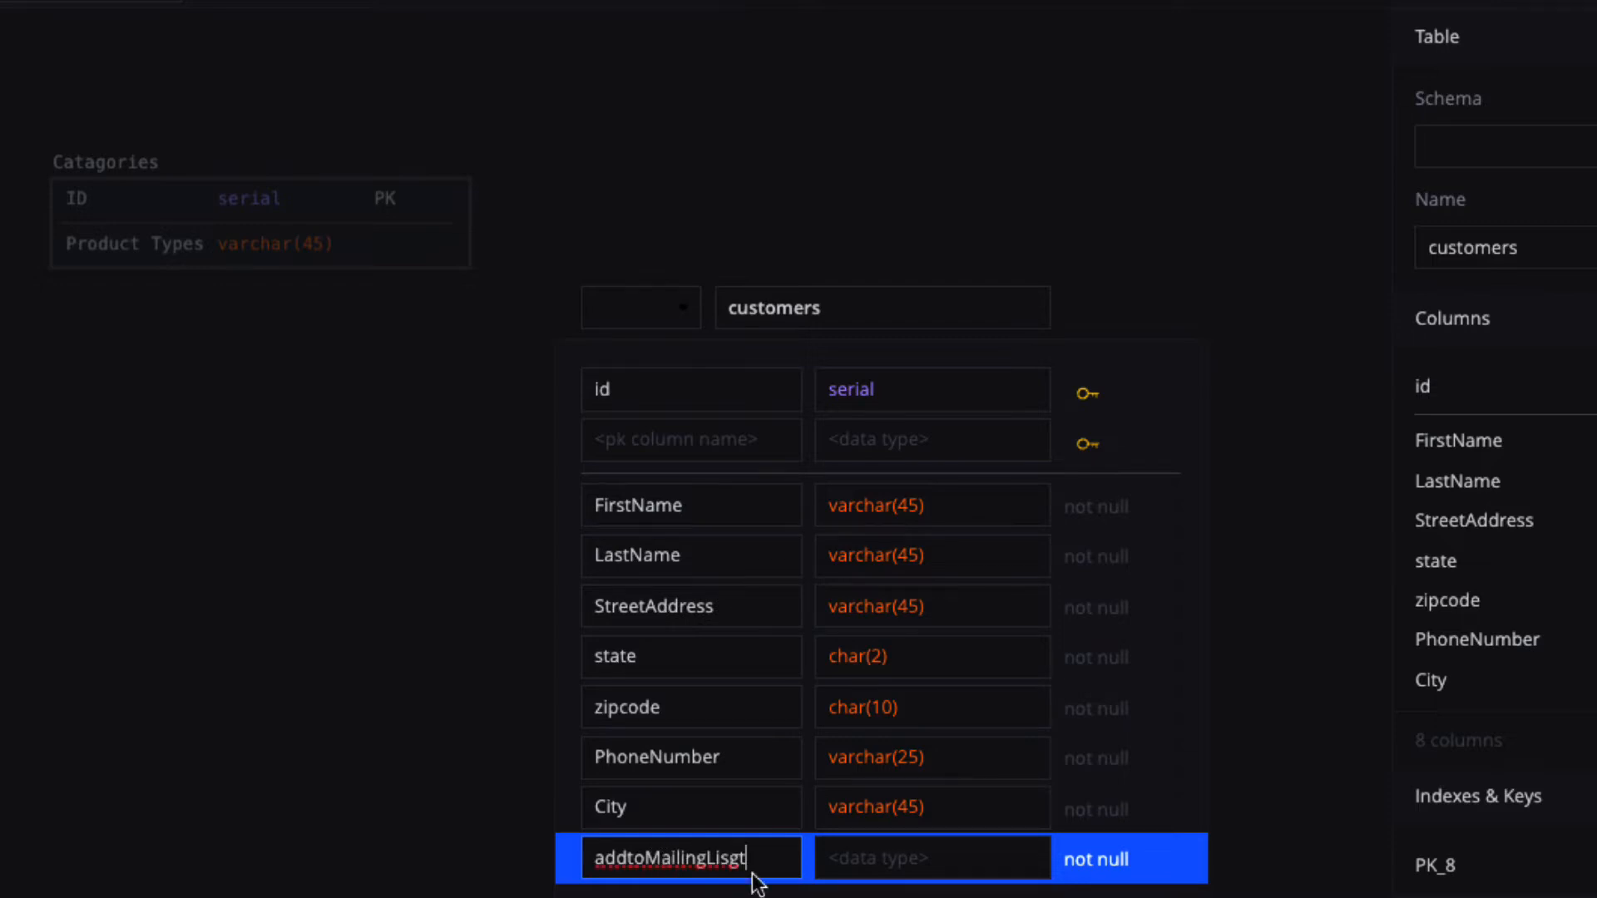
pyautogui.click(889, 867)
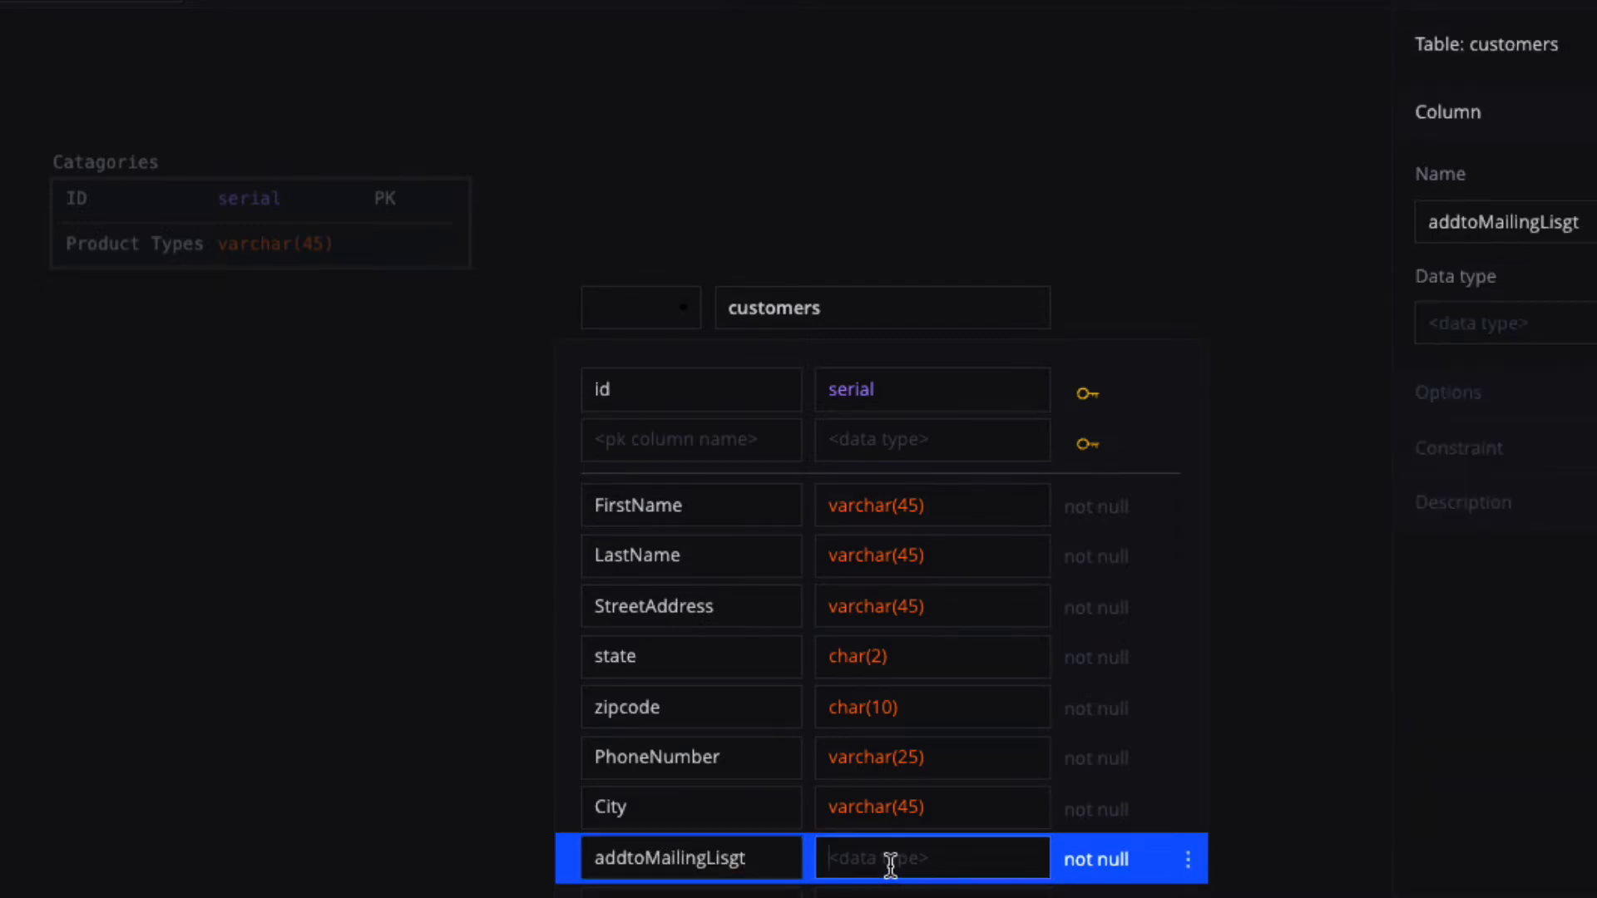
pyautogui.write('b')
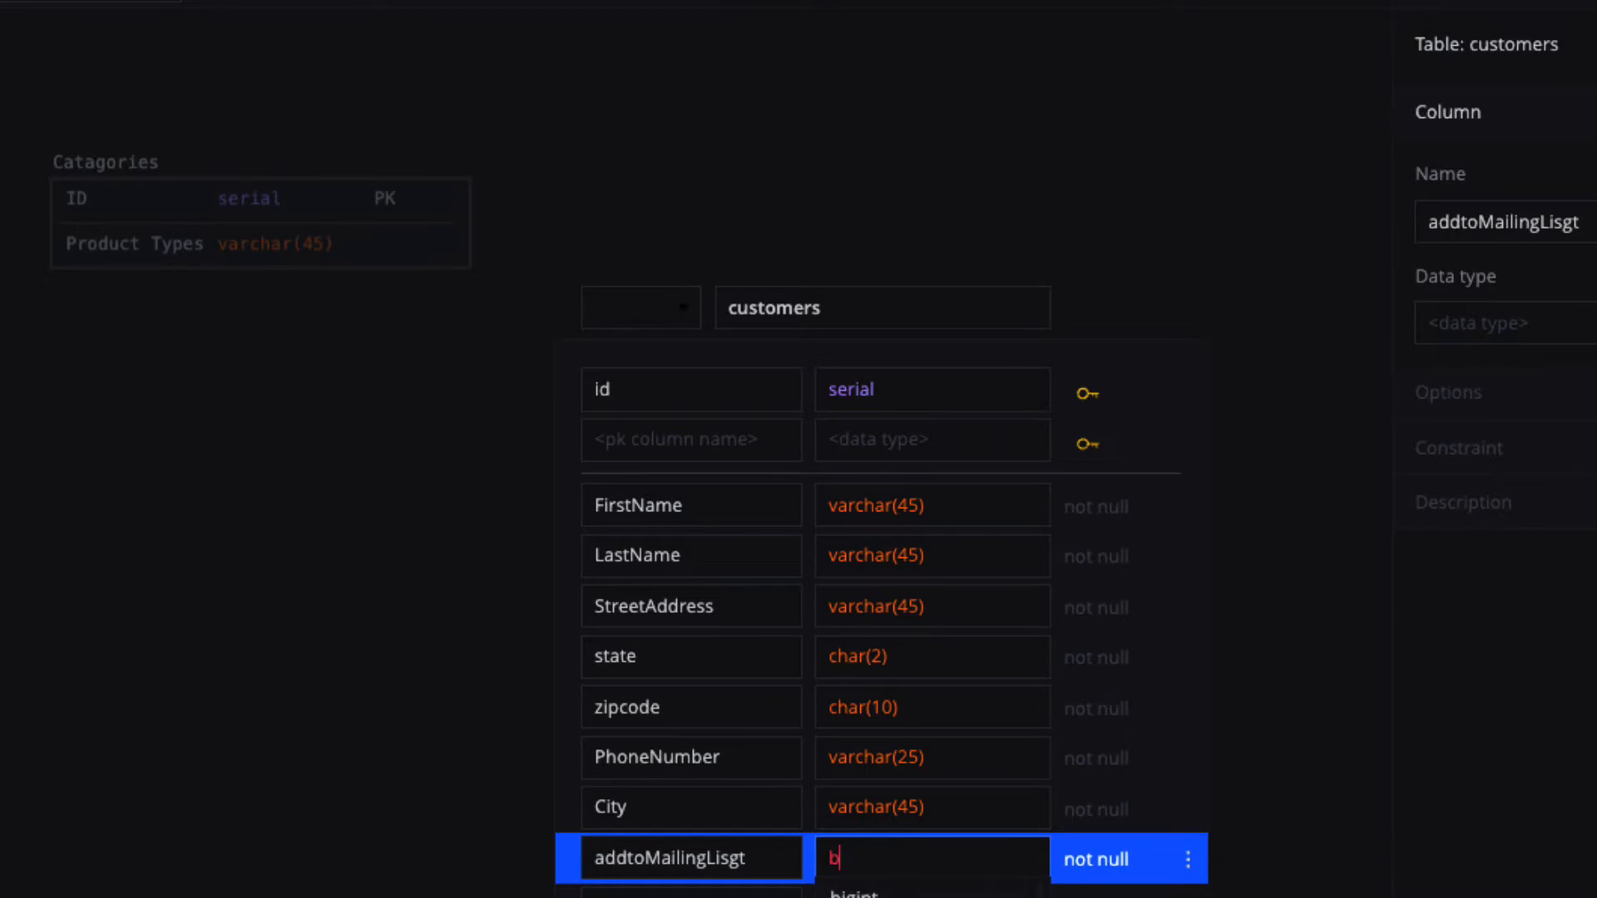
pyautogui.write('inary')
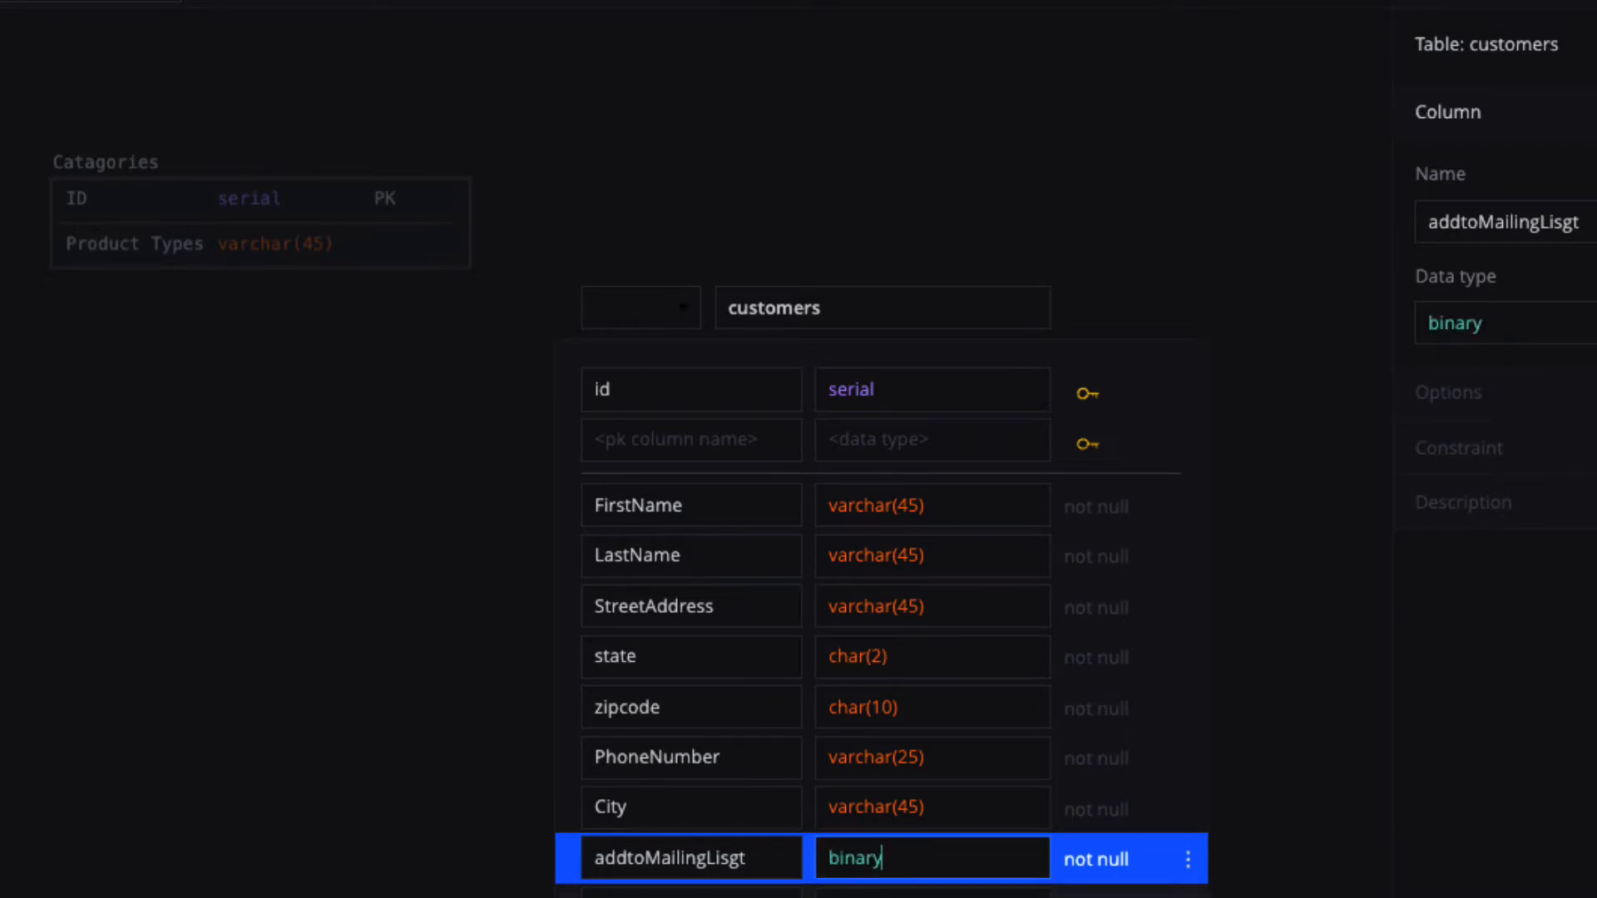
pyautogui.press('Return')
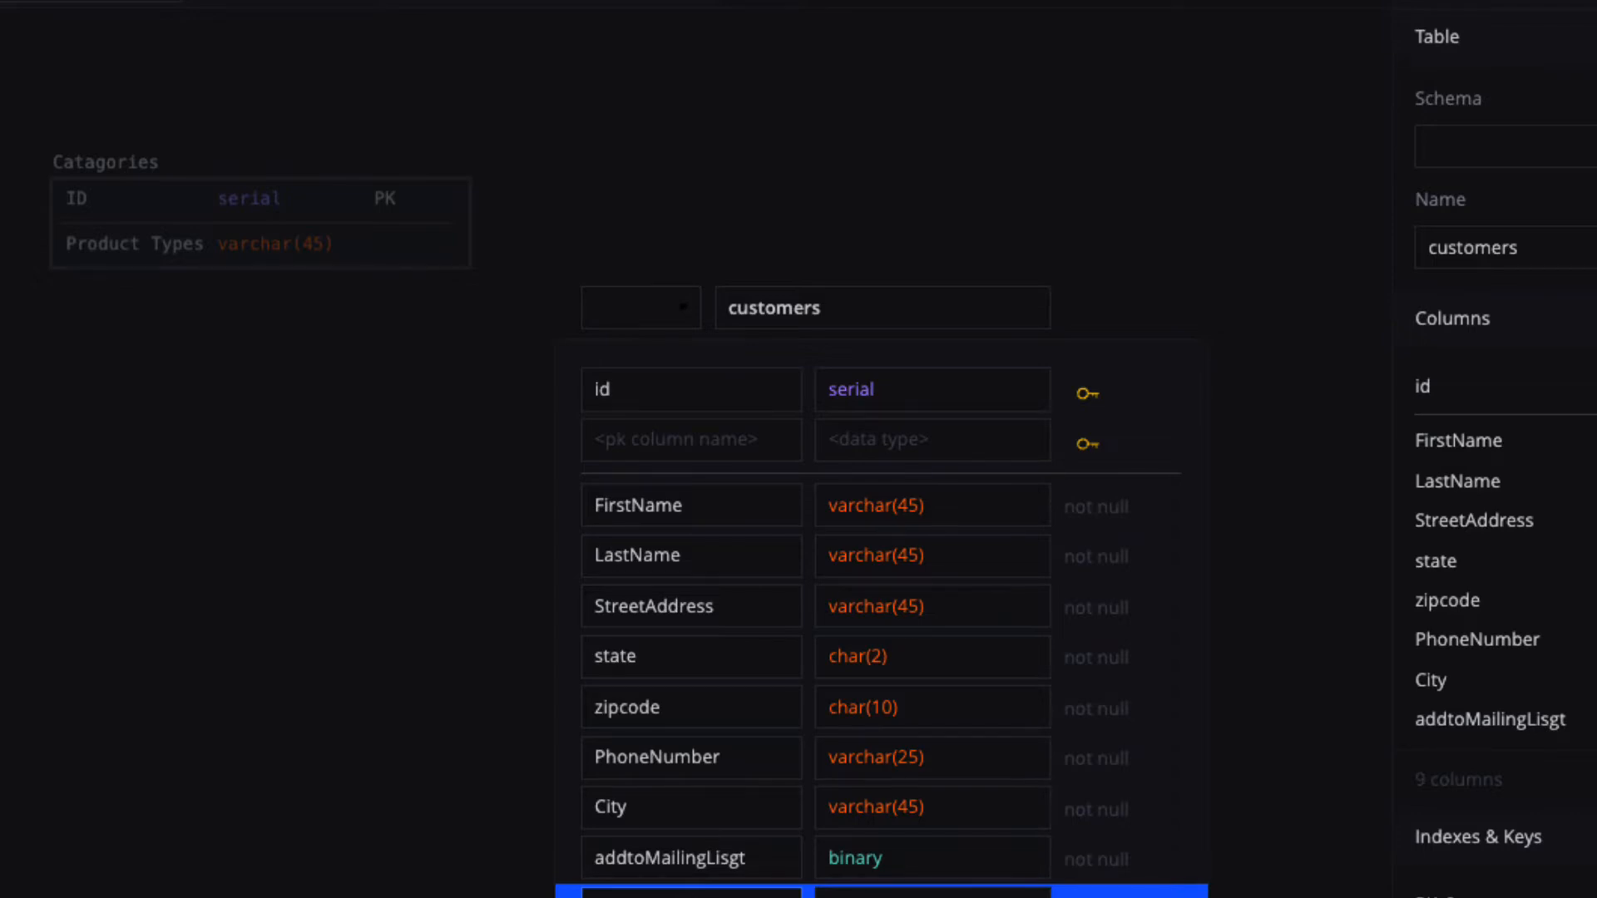
# Set the othernotes column's data type to varchar(255).
pyautogui.press('Tab')
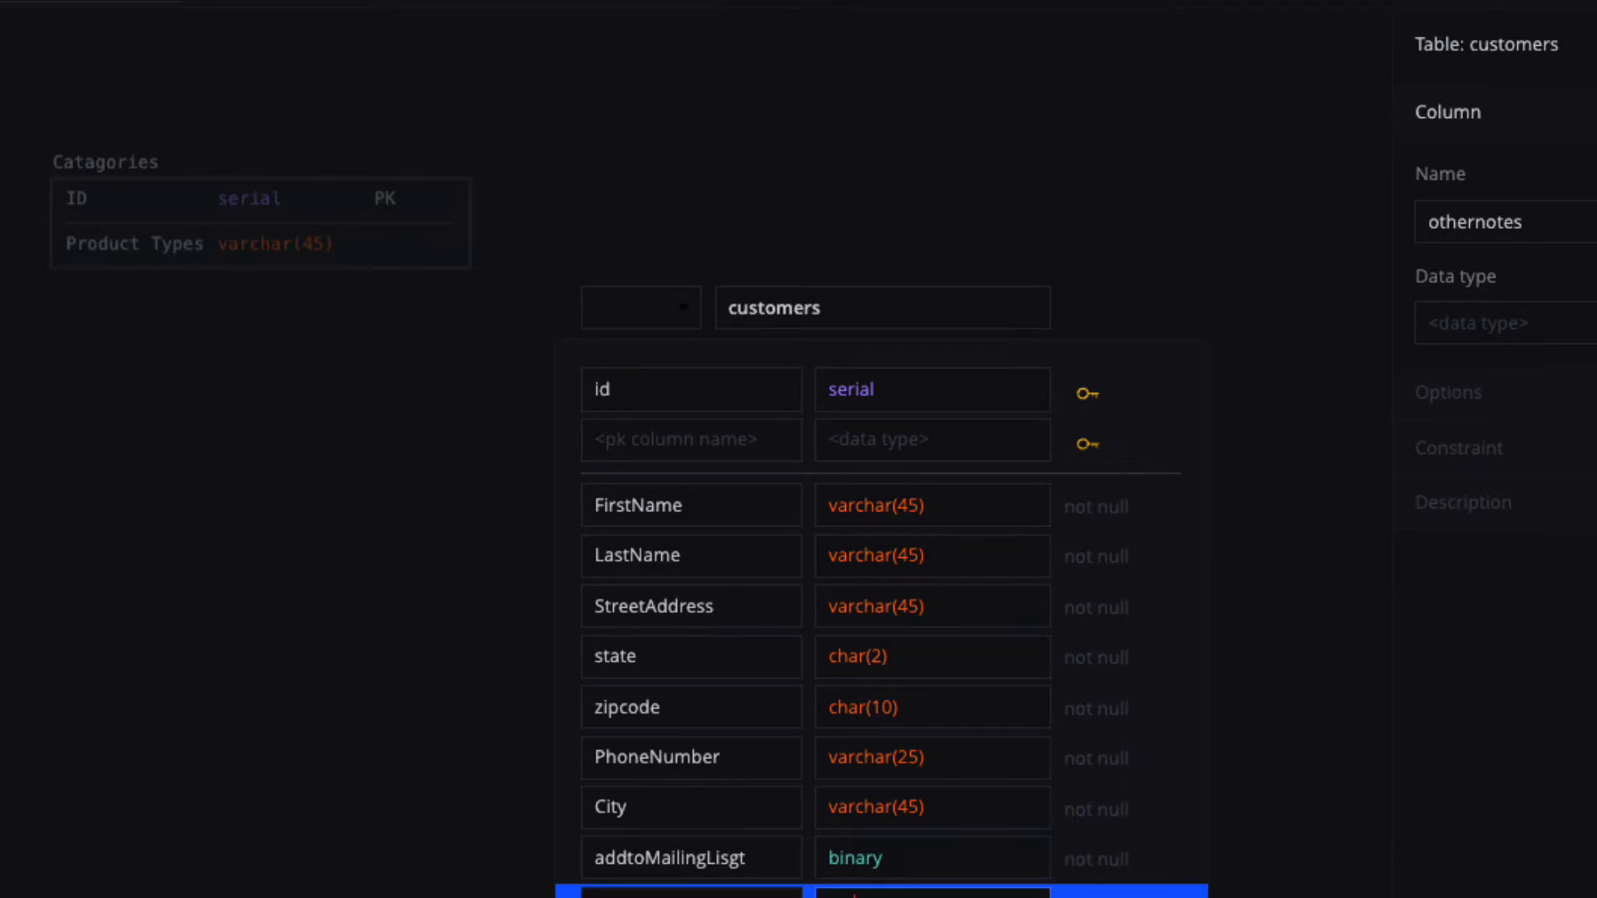
pyautogui.write('varchar(45)')
pyautogui.click(1095, 896)
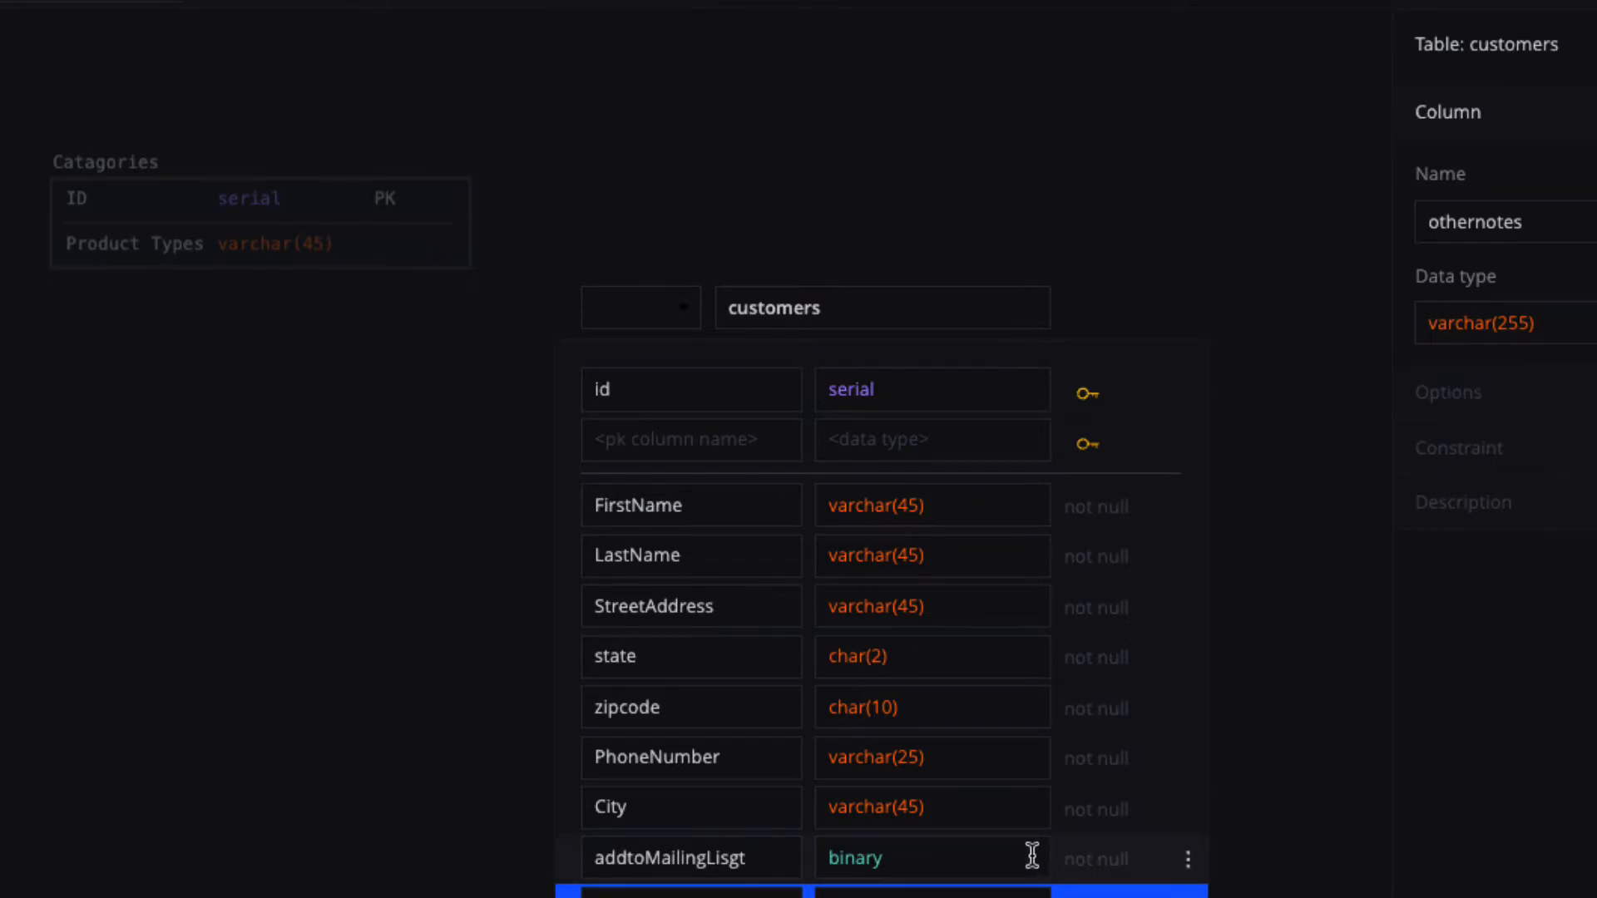
# Make addtoMailingLisgt, PhoneNumber and StreetAddress nullable, then move customers down-left.
pyautogui.click(1087, 865)
pyautogui.click(1087, 865)
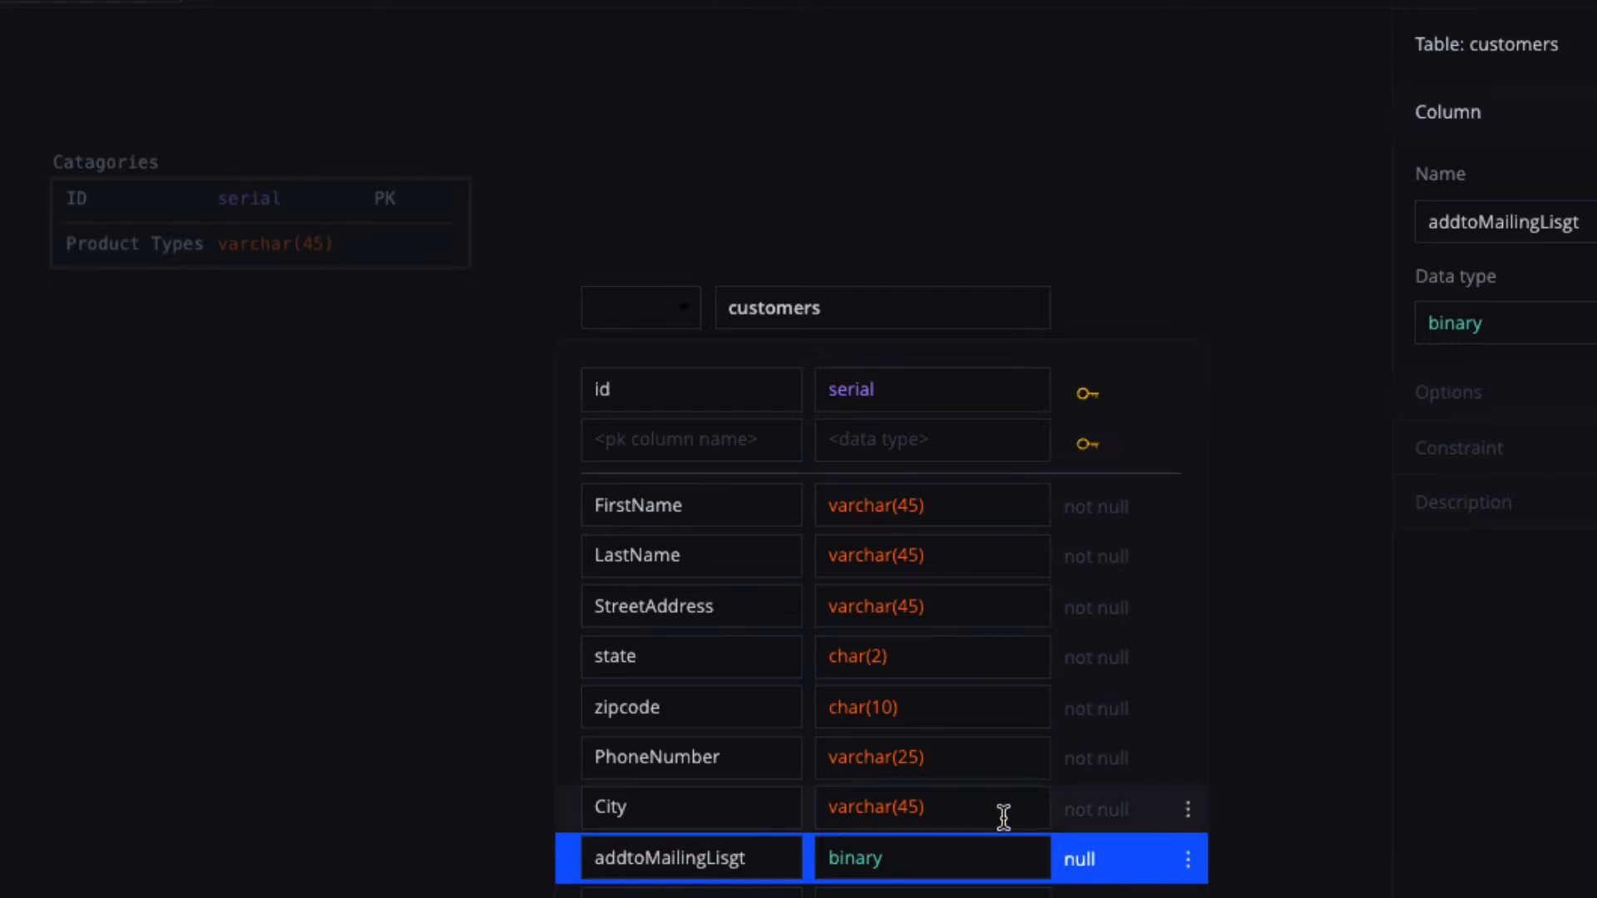
pyautogui.click(1080, 764)
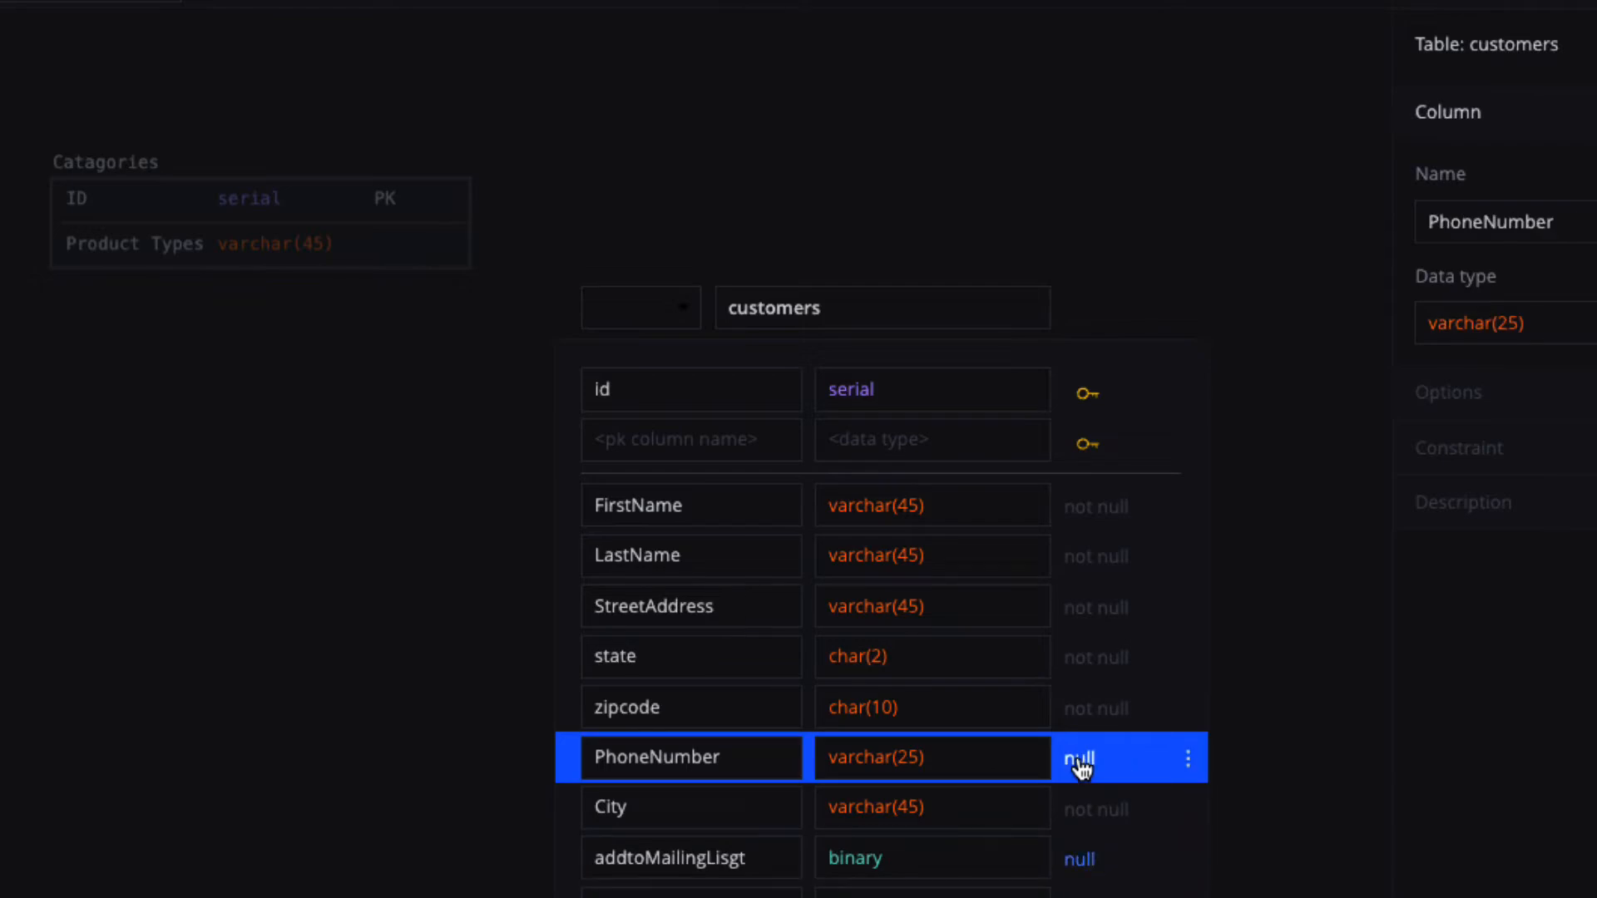
pyautogui.click(1080, 763)
pyautogui.click(1080, 763)
pyautogui.click(1081, 614)
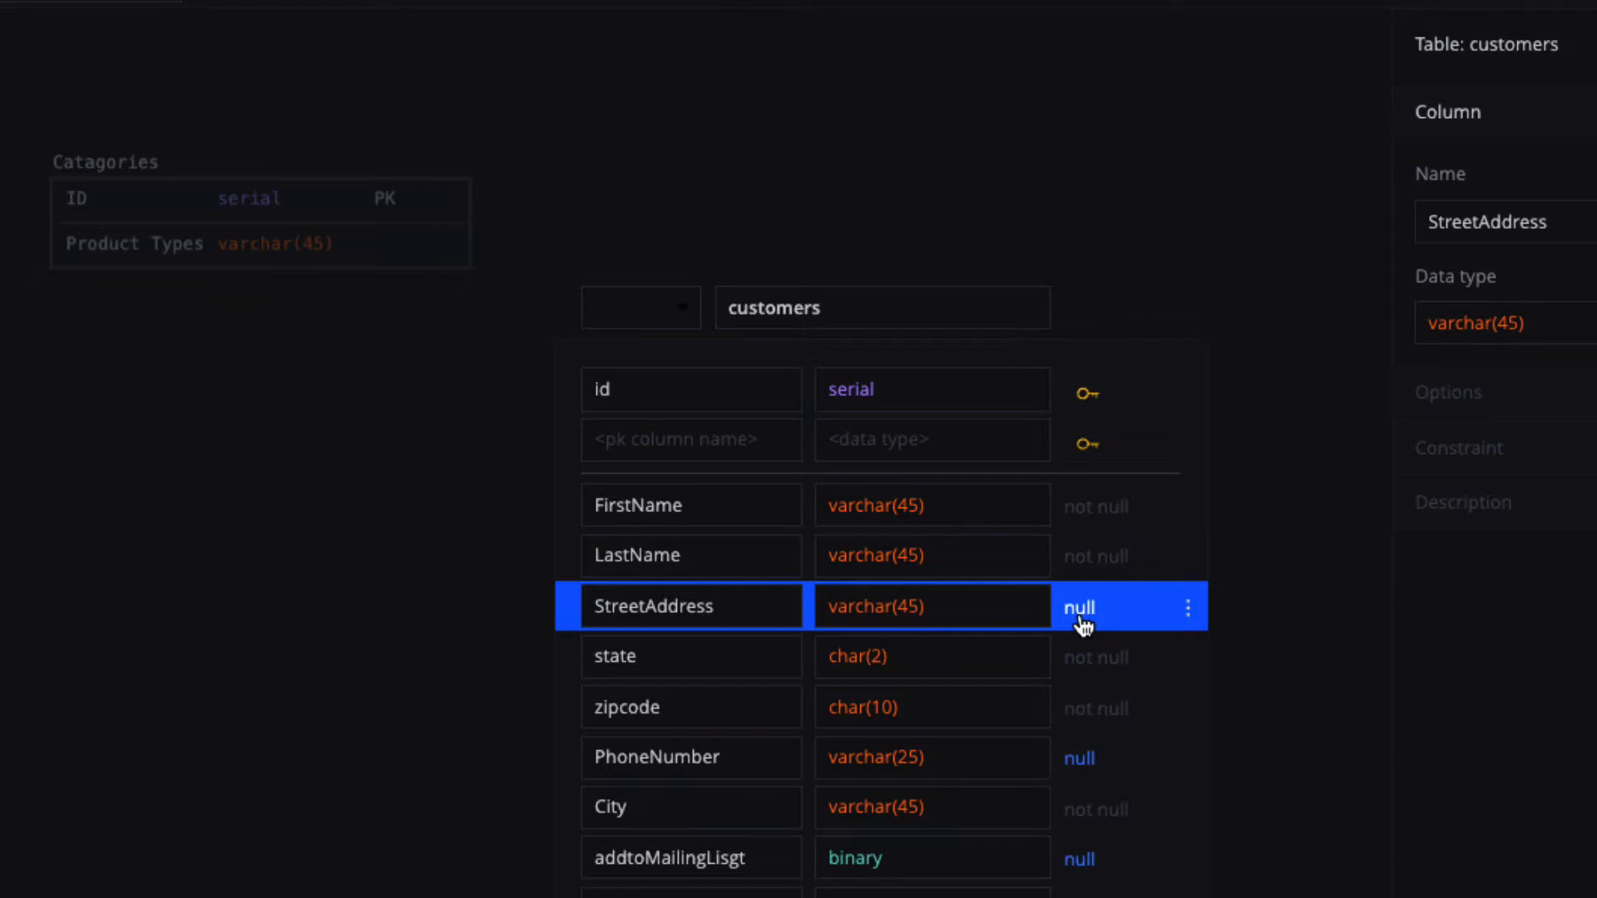
pyautogui.click(428, 694)
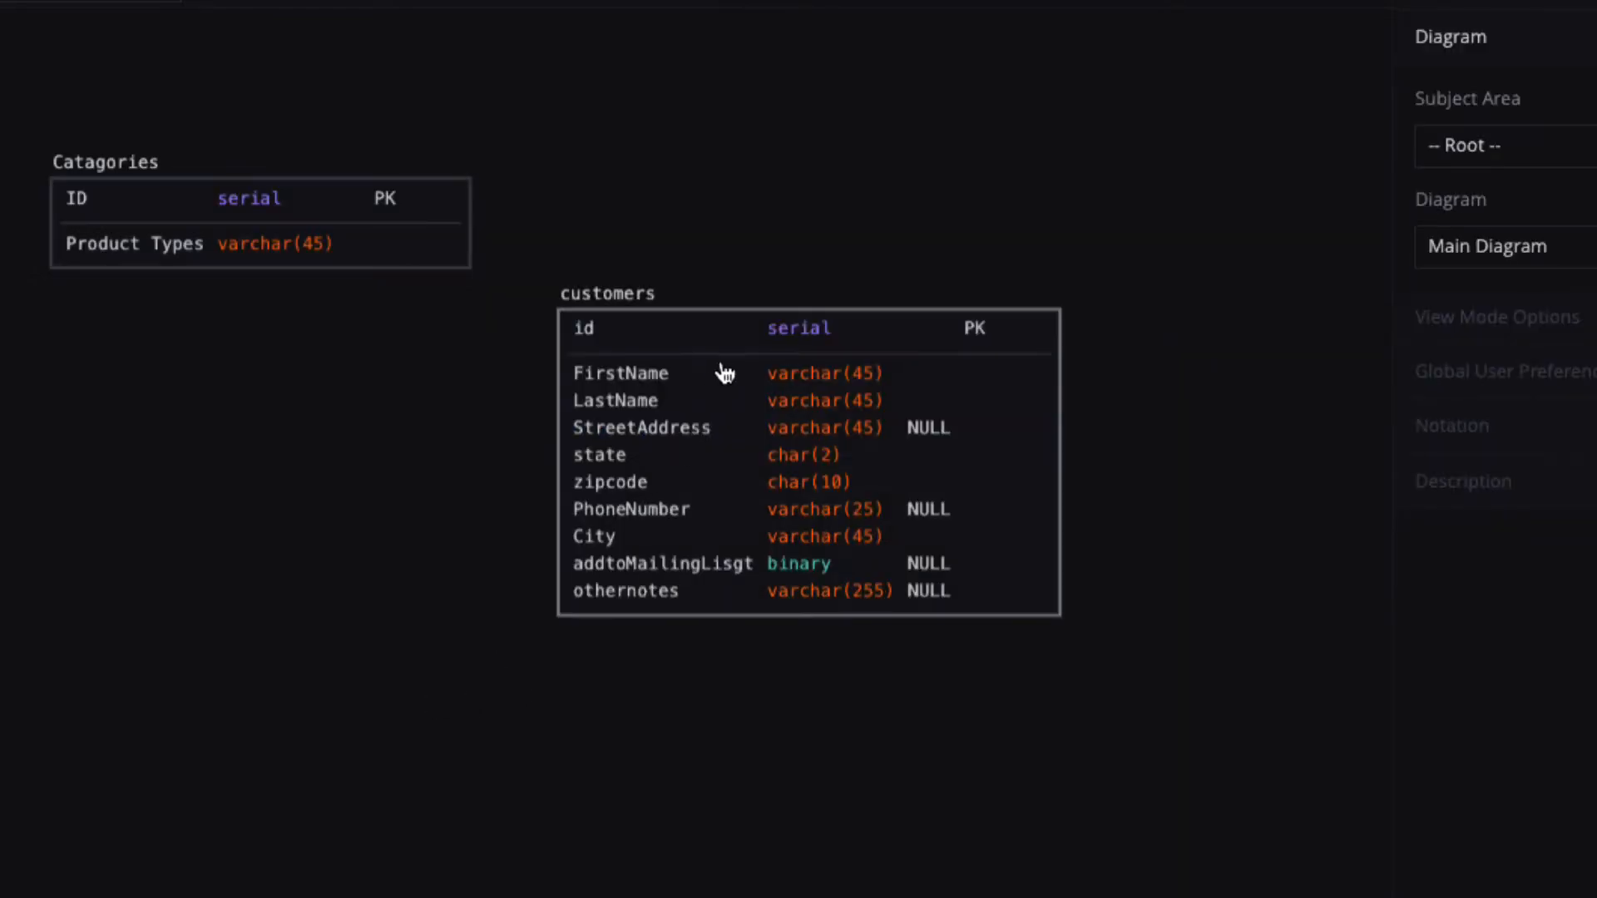
pyautogui.moveTo(731, 346); pyautogui.dragTo(115, 430)
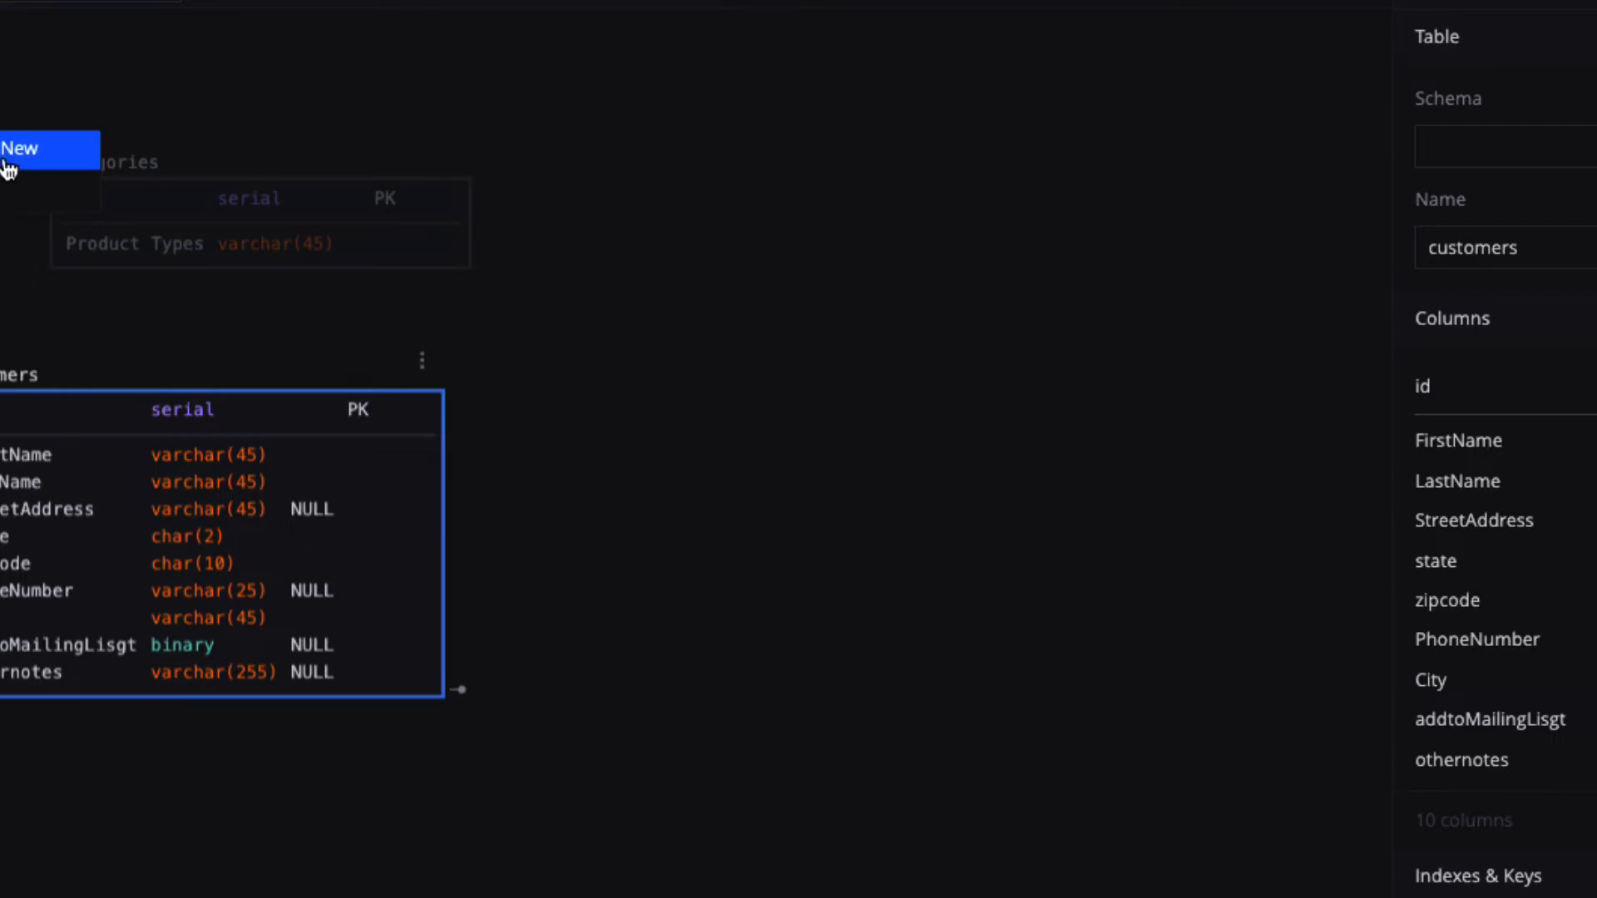
# Add a new table and name it MenuItem.
pyautogui.click(7, 164)
pyautogui.click(681, 678)
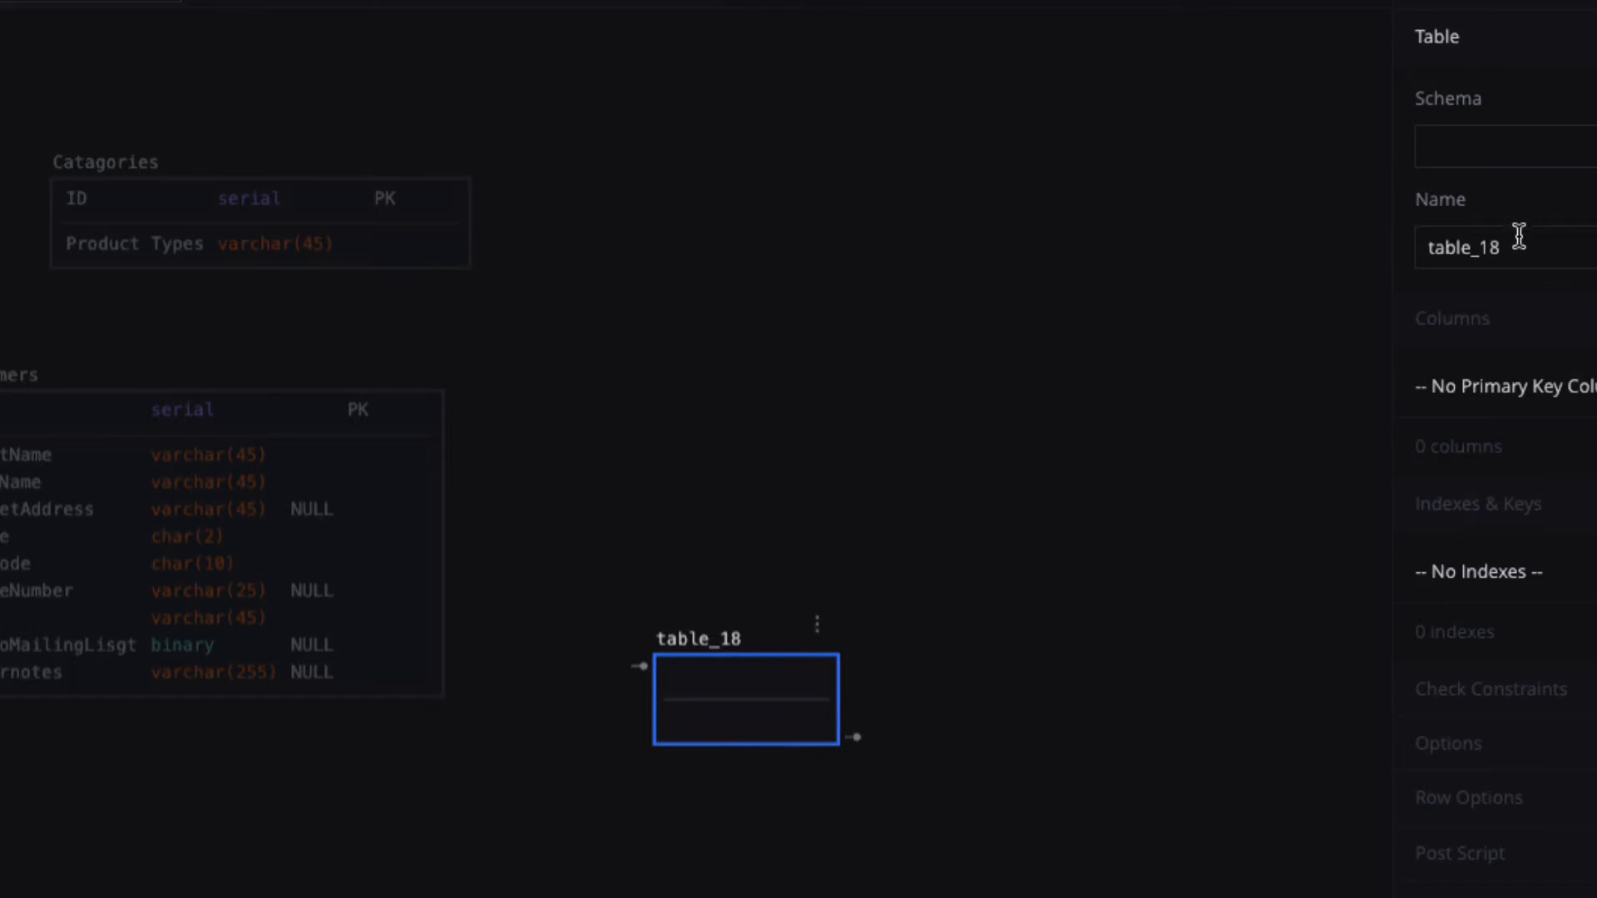
pyautogui.moveTo(1519, 237); pyautogui.dragTo(1390, 250)
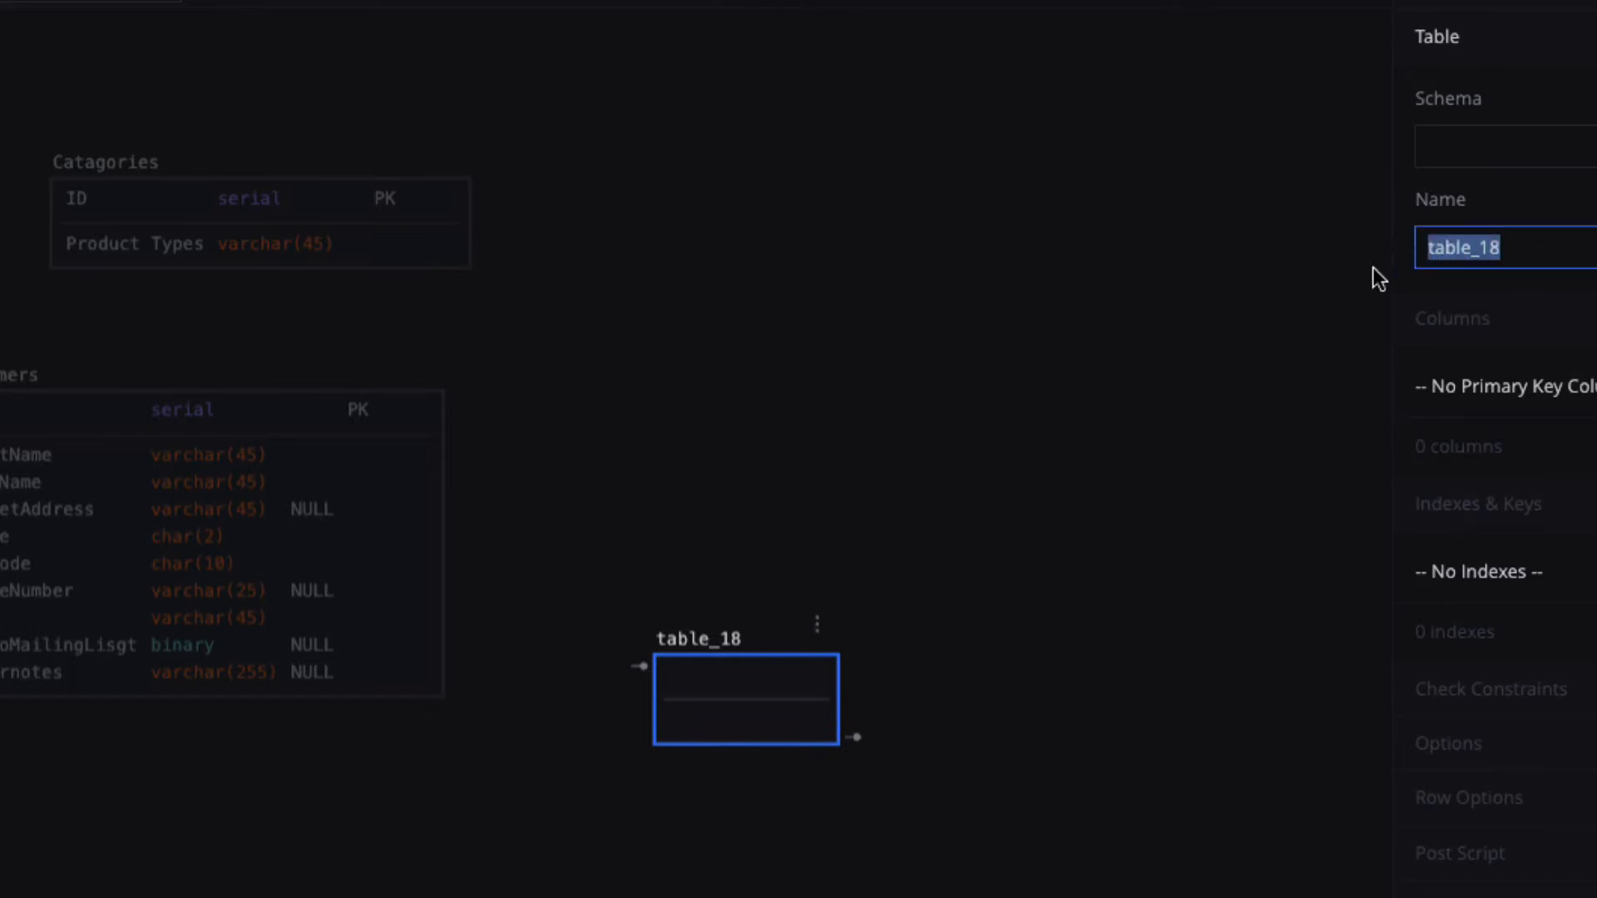
pyautogui.write('Menu')
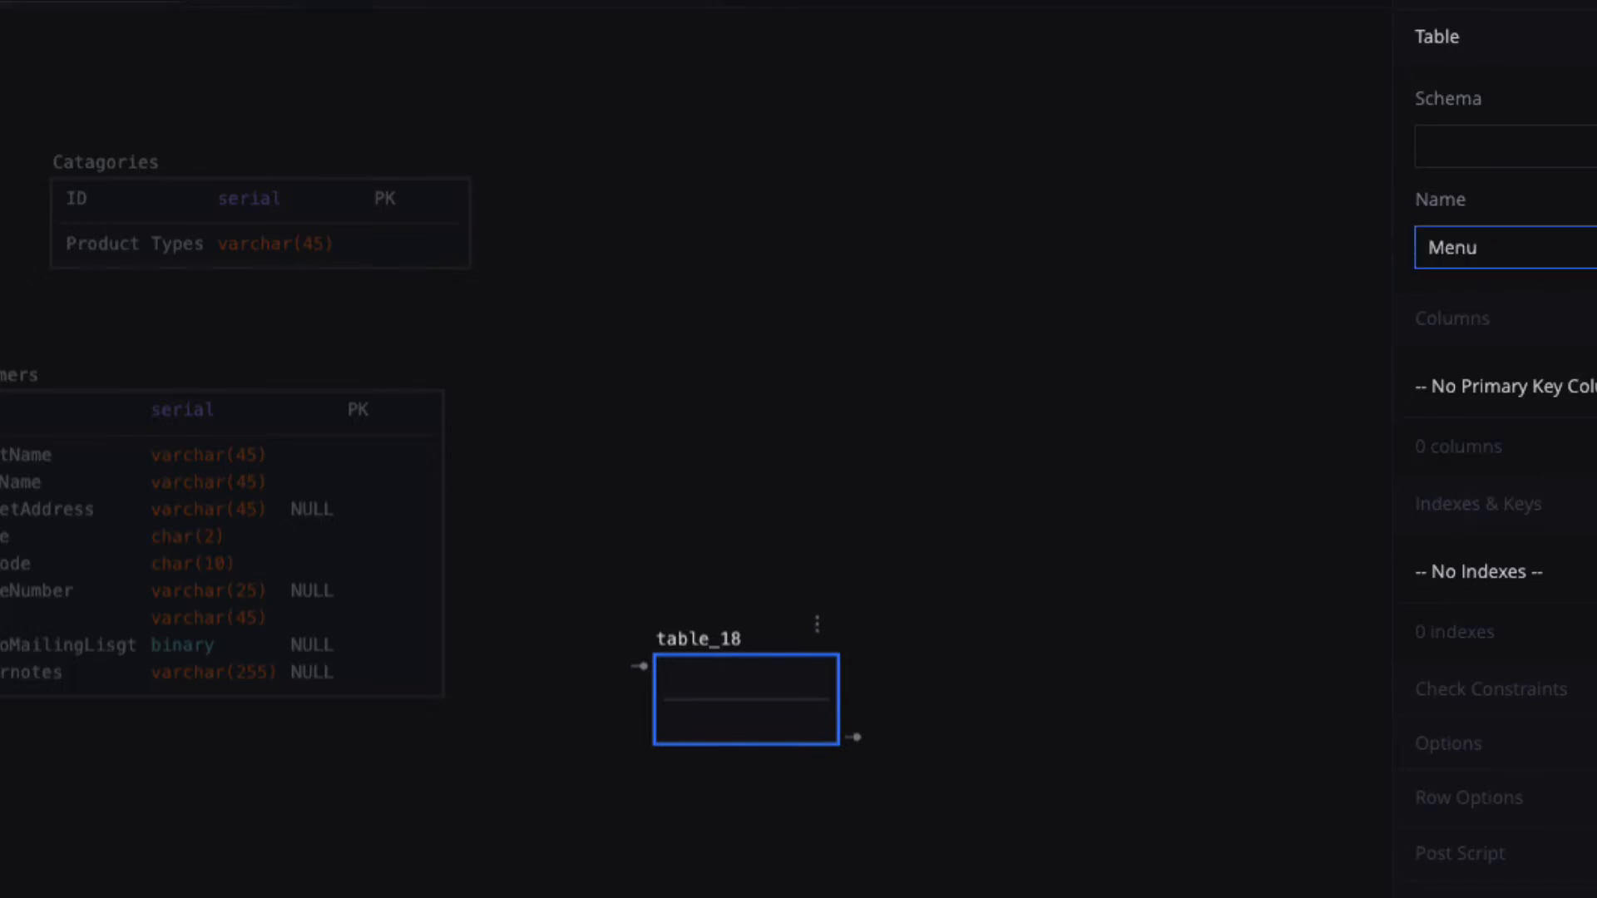
pyautogui.write('Item')
pyautogui.click(756, 670)
# Give MenuItem a primary key column ID of type serial.
pyautogui.doubleClick(752, 672)
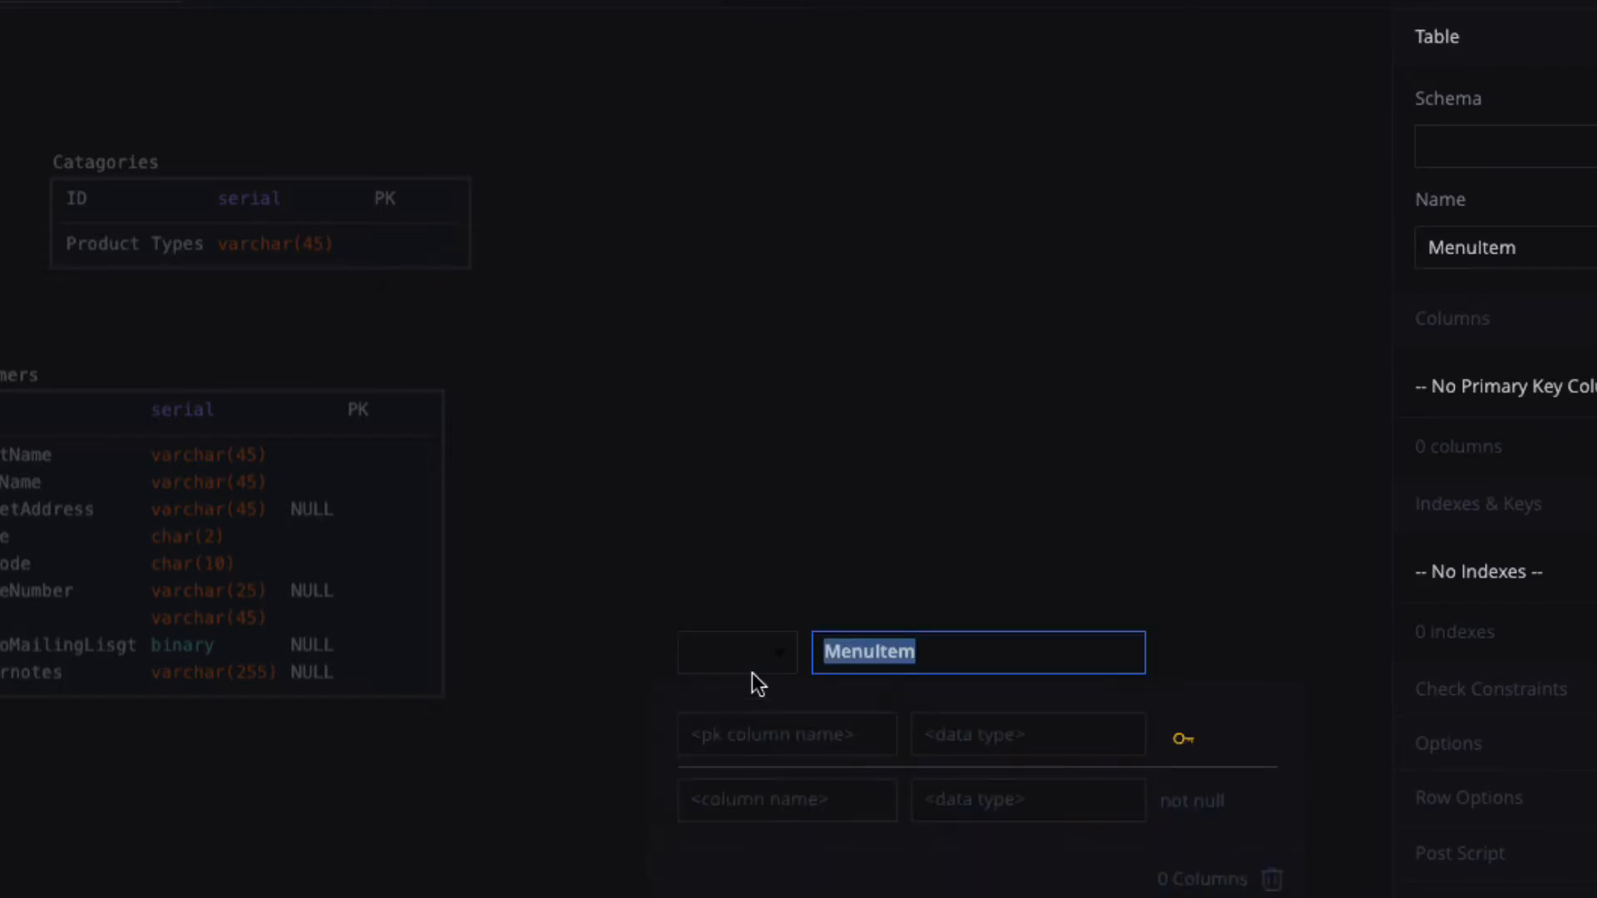
pyautogui.click(716, 740)
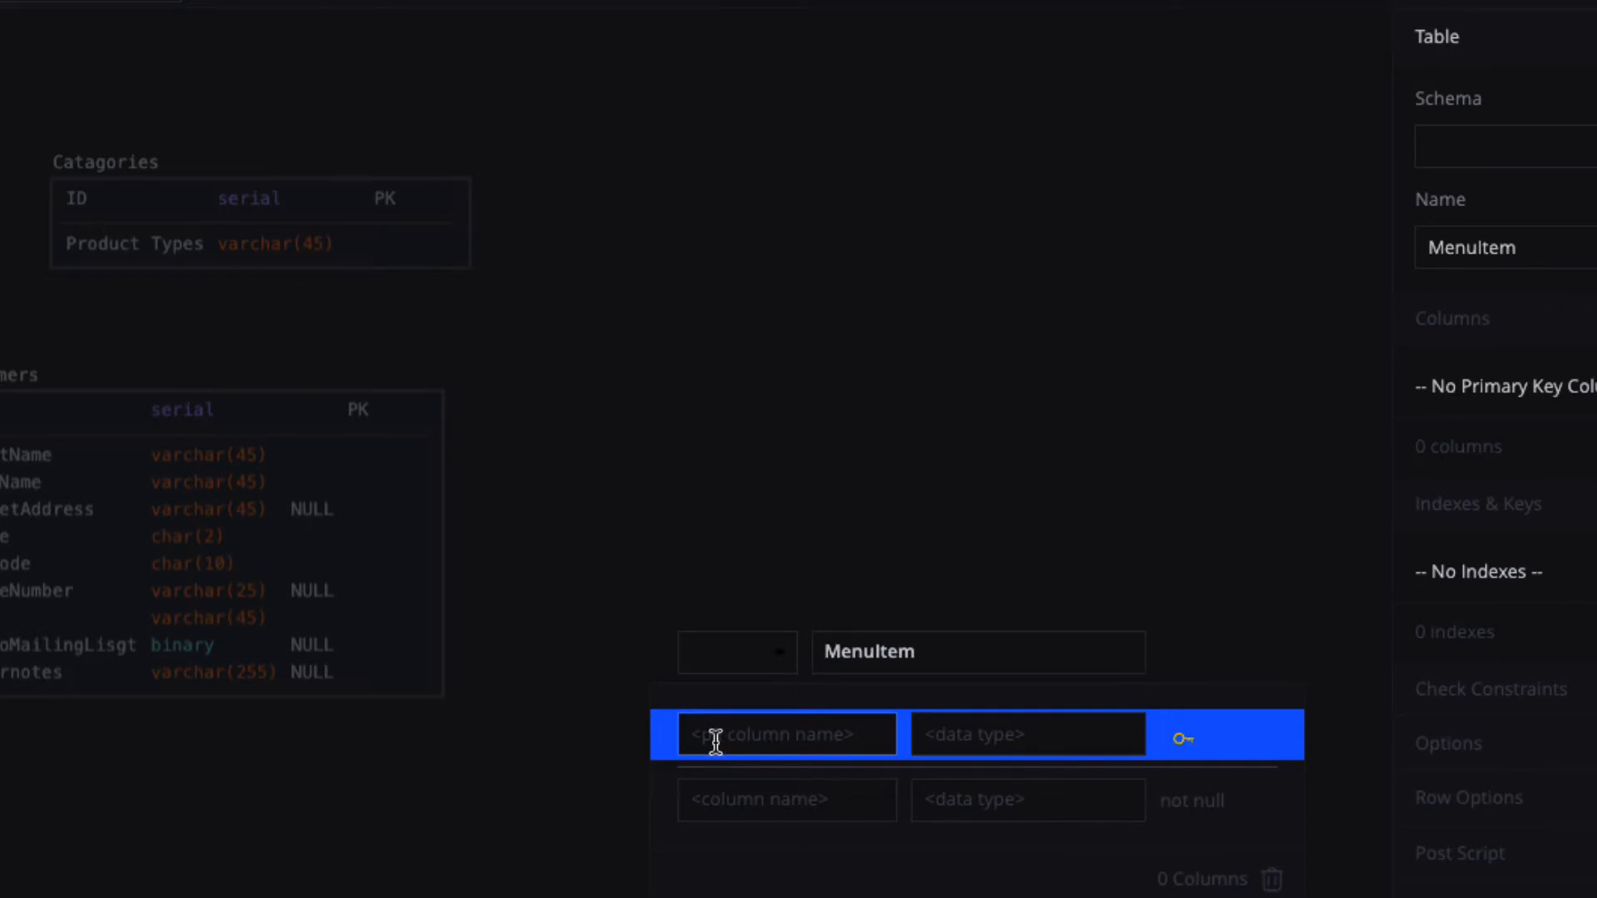
pyautogui.write('ID')
pyautogui.click(957, 738)
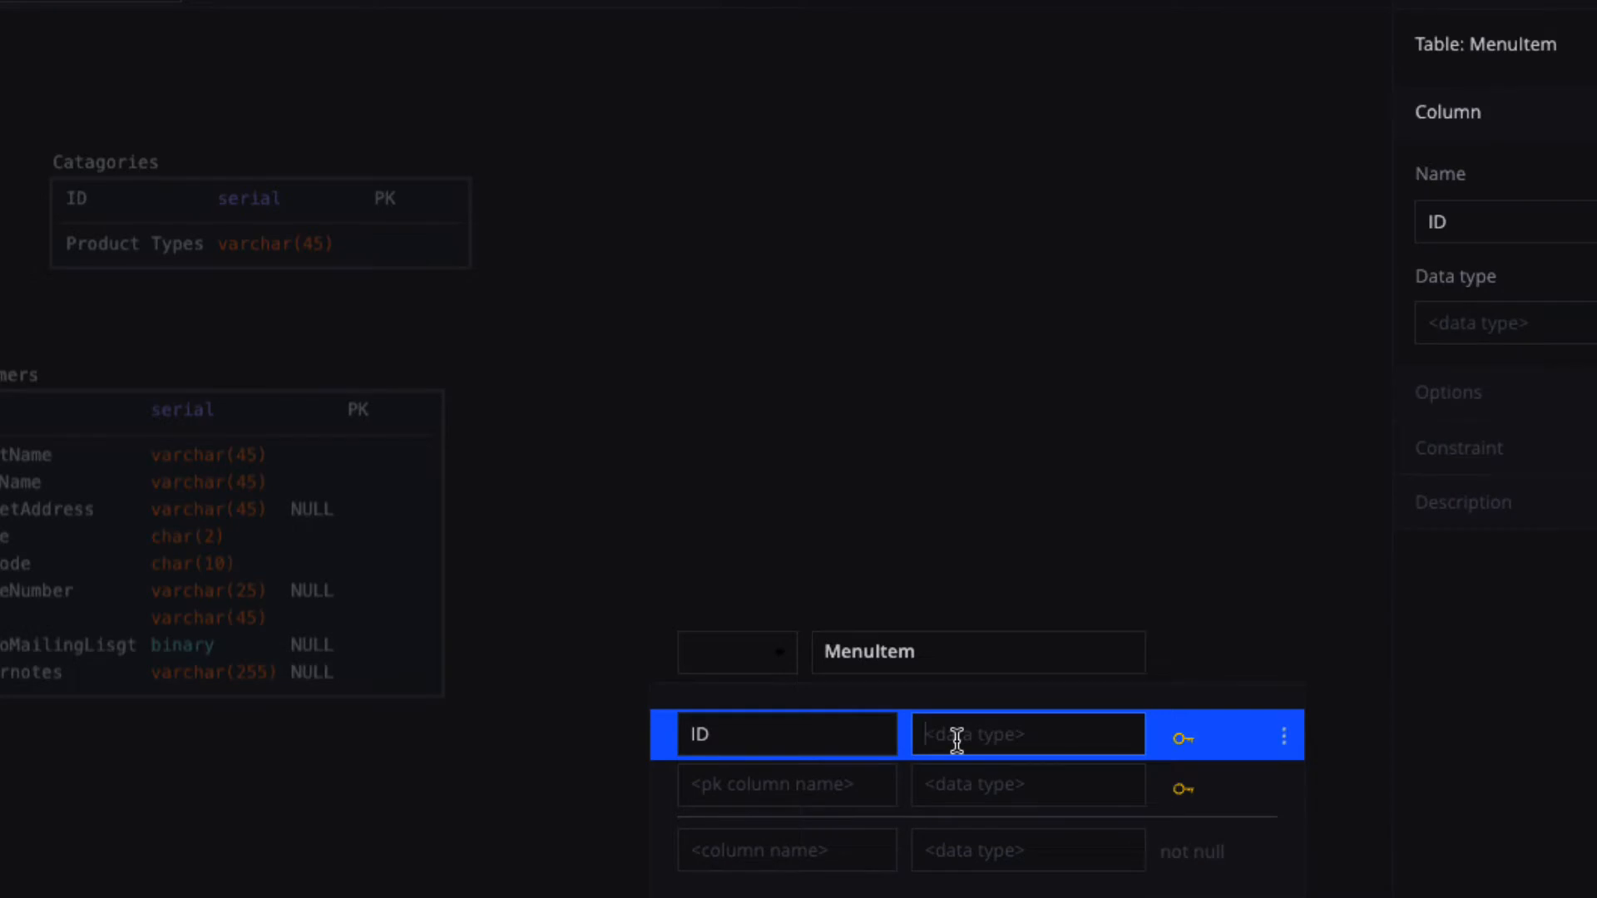
pyautogui.write('ser')
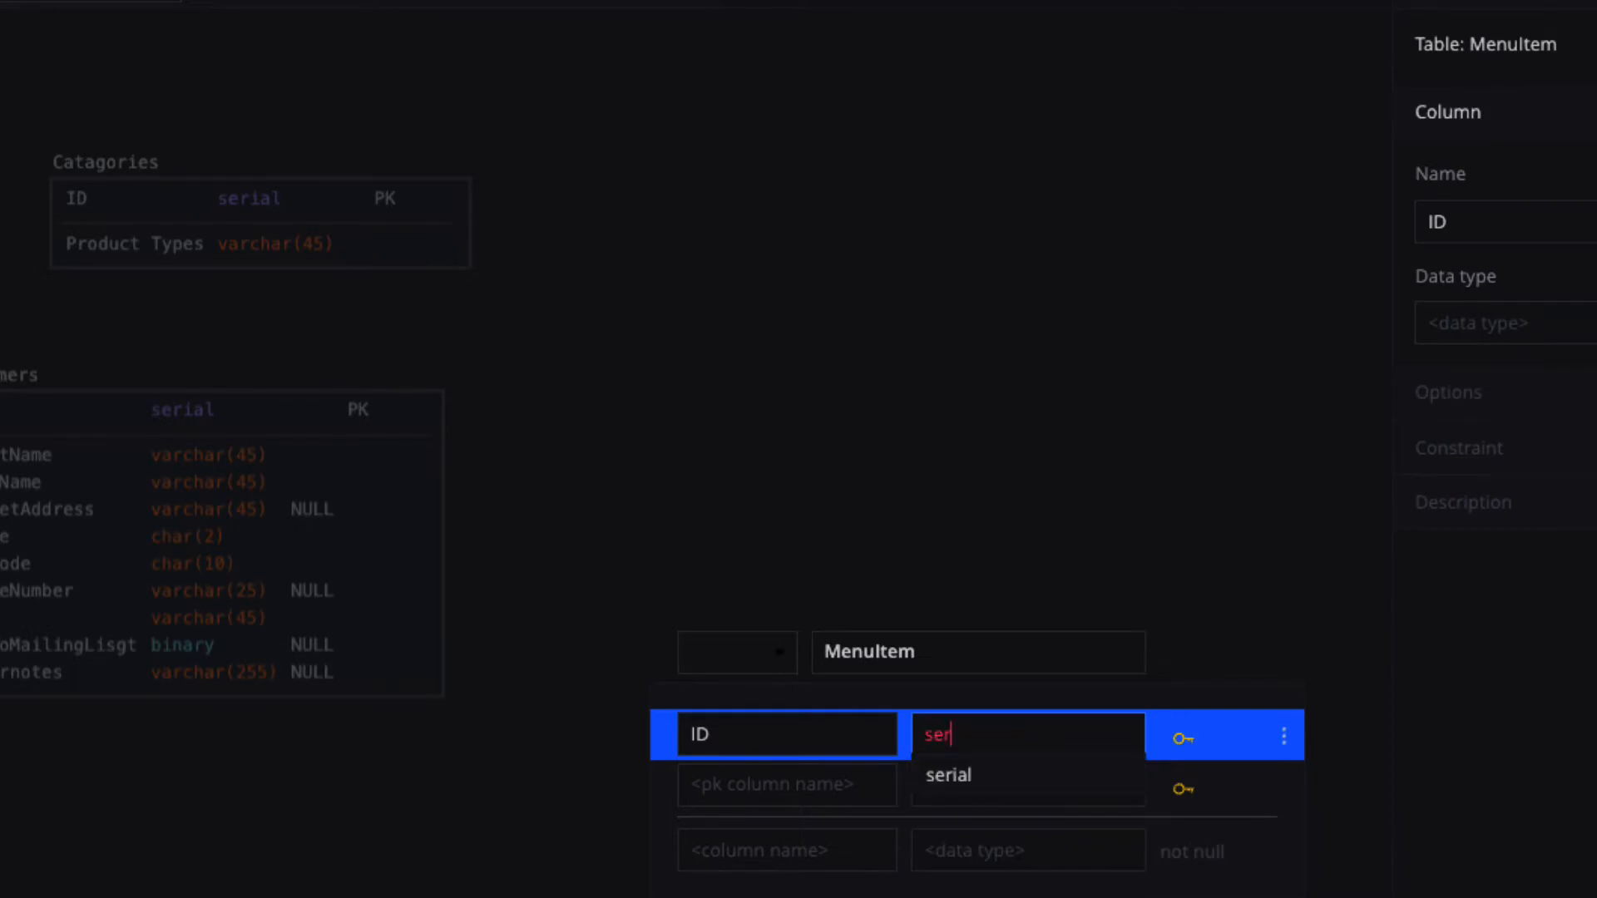
pyautogui.write('ial')
pyautogui.click(949, 780)
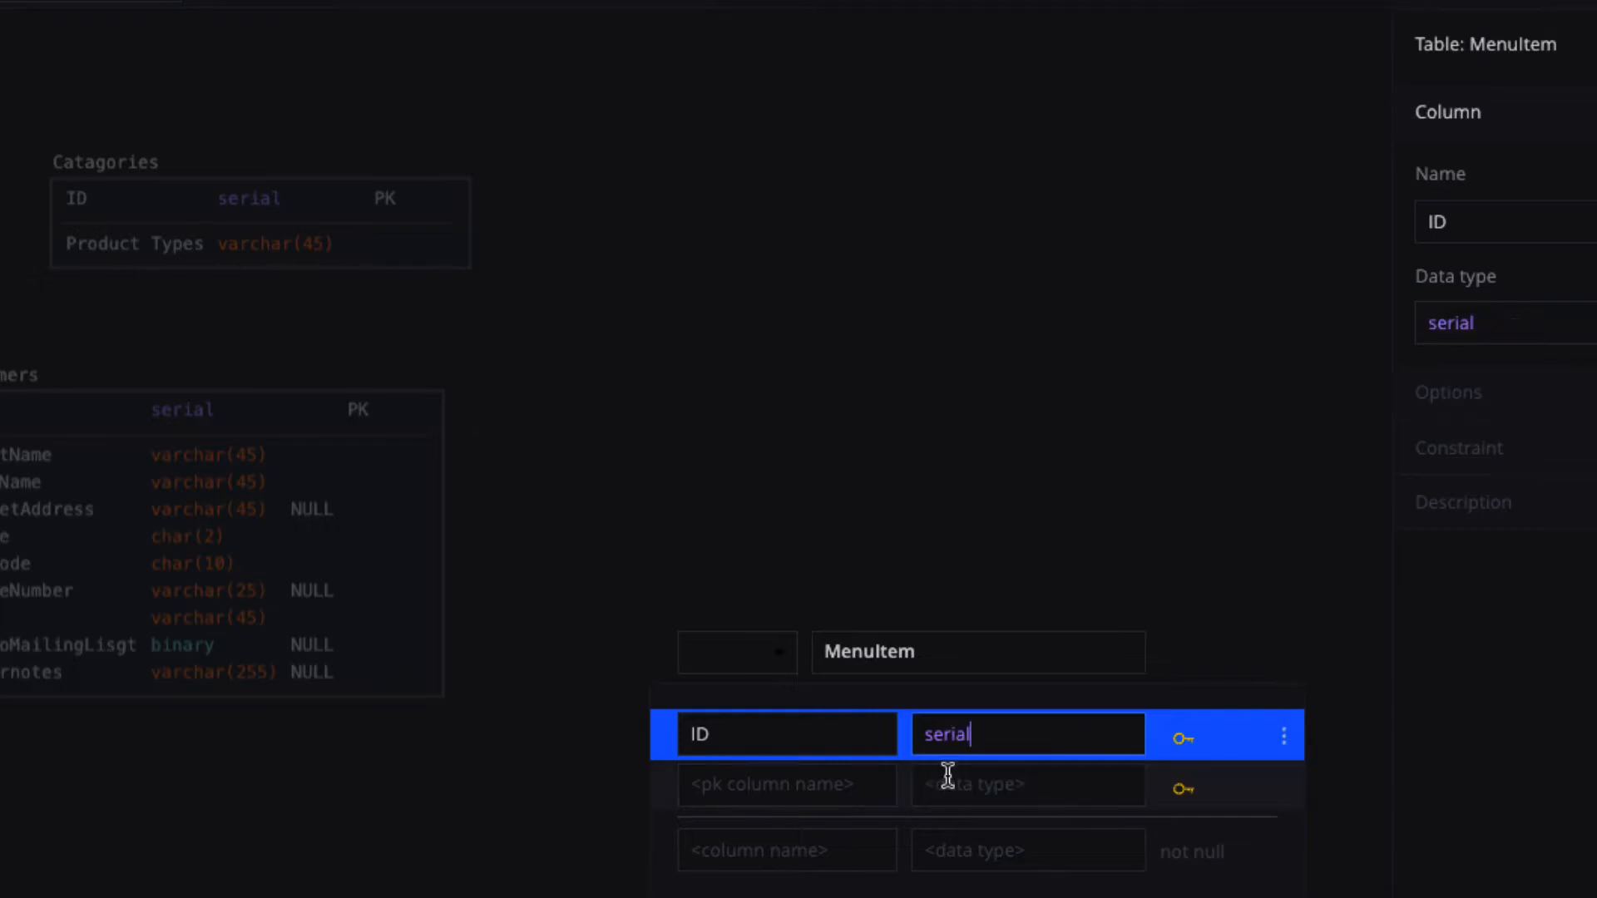
# Add a price column of type money and move MenuItem to the lower left.
pyautogui.click(760, 849)
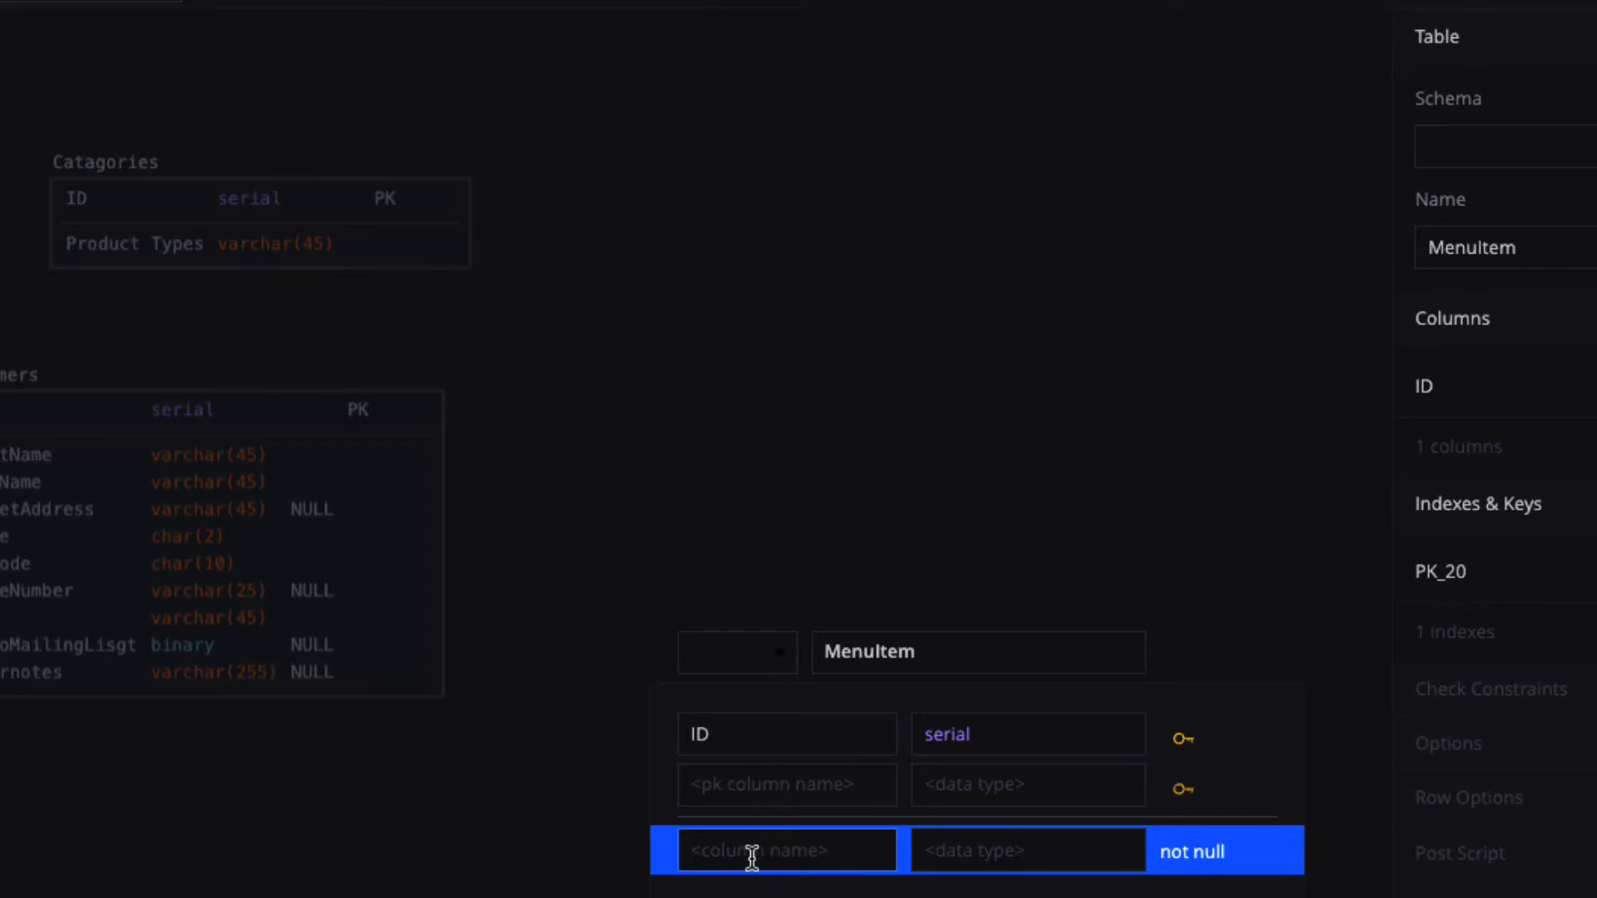
pyautogui.write('price')
pyautogui.click(931, 858)
pyautogui.write('money')
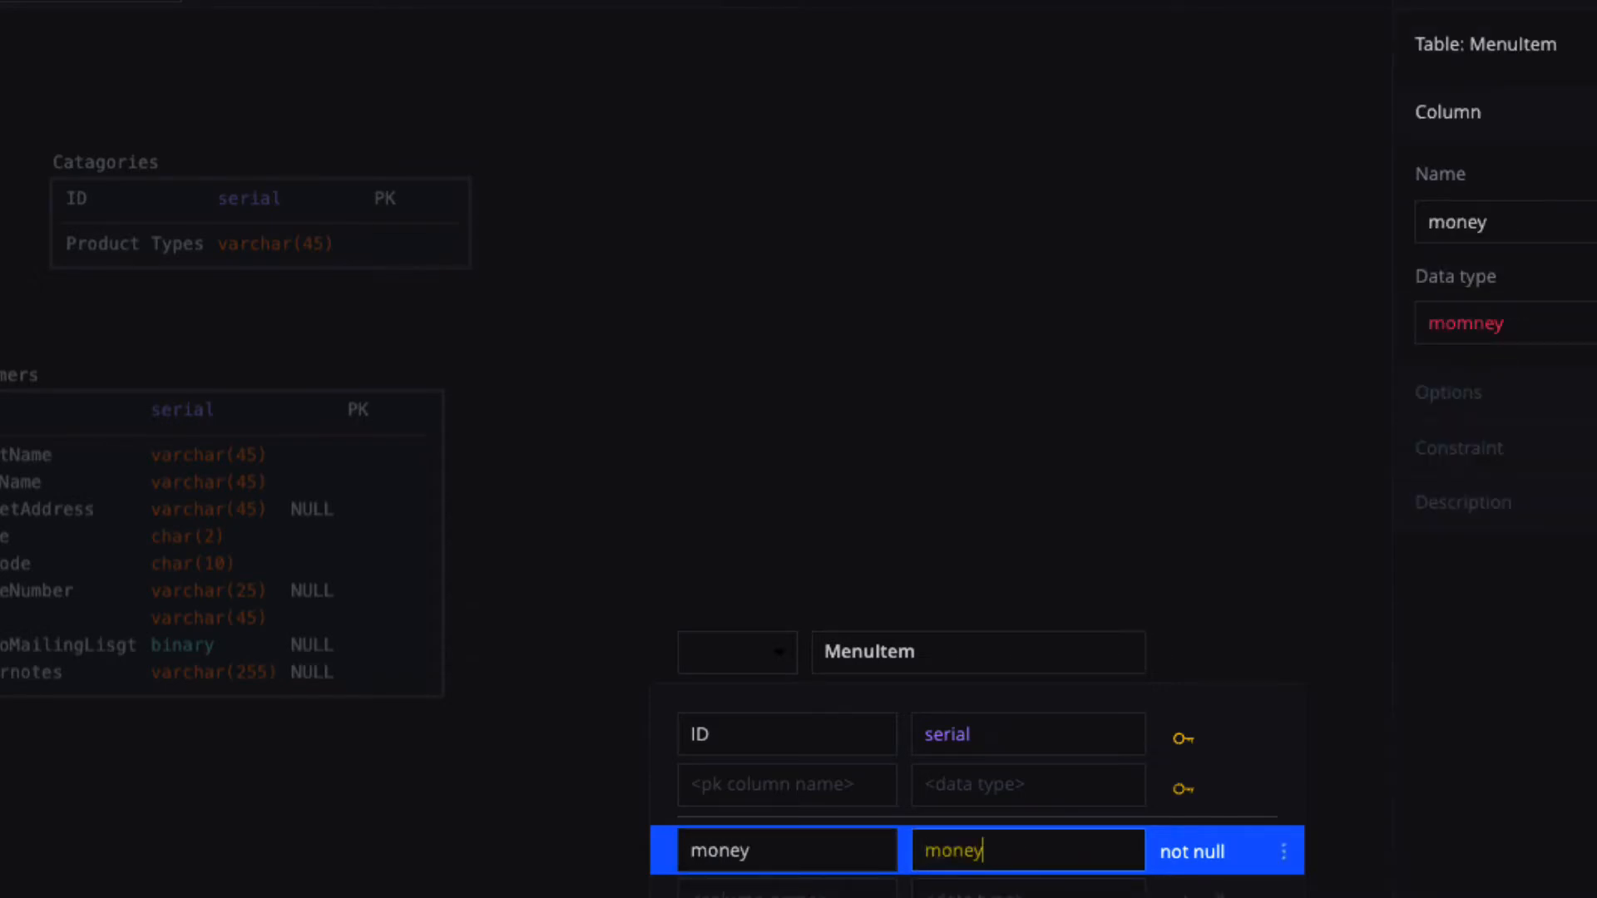
pyautogui.click(1012, 888)
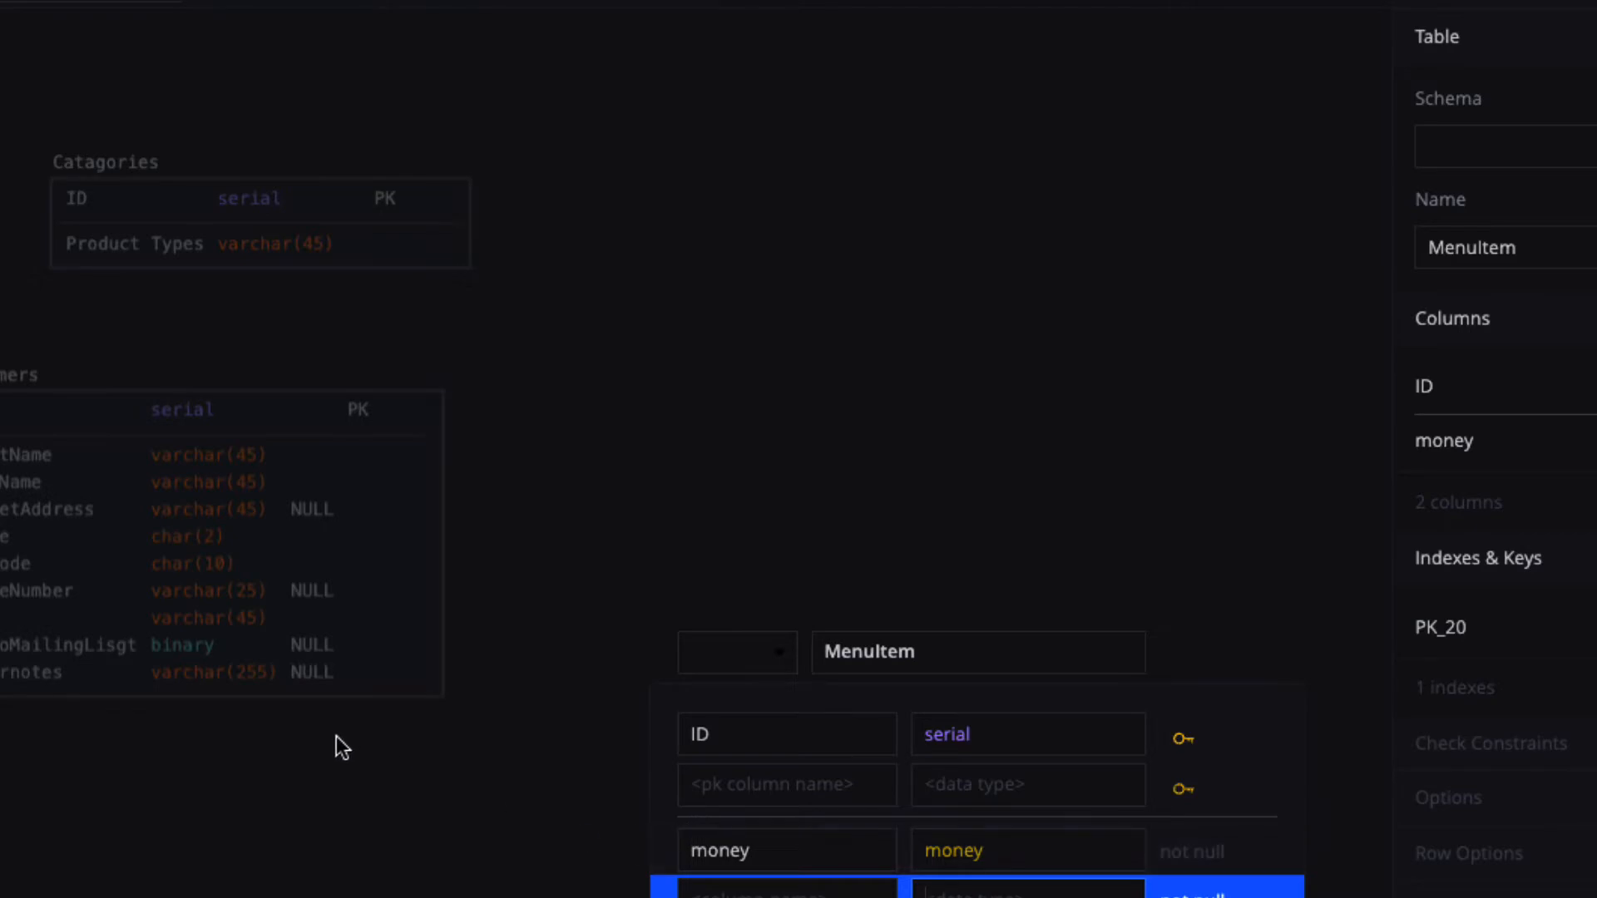
pyautogui.click(363, 783)
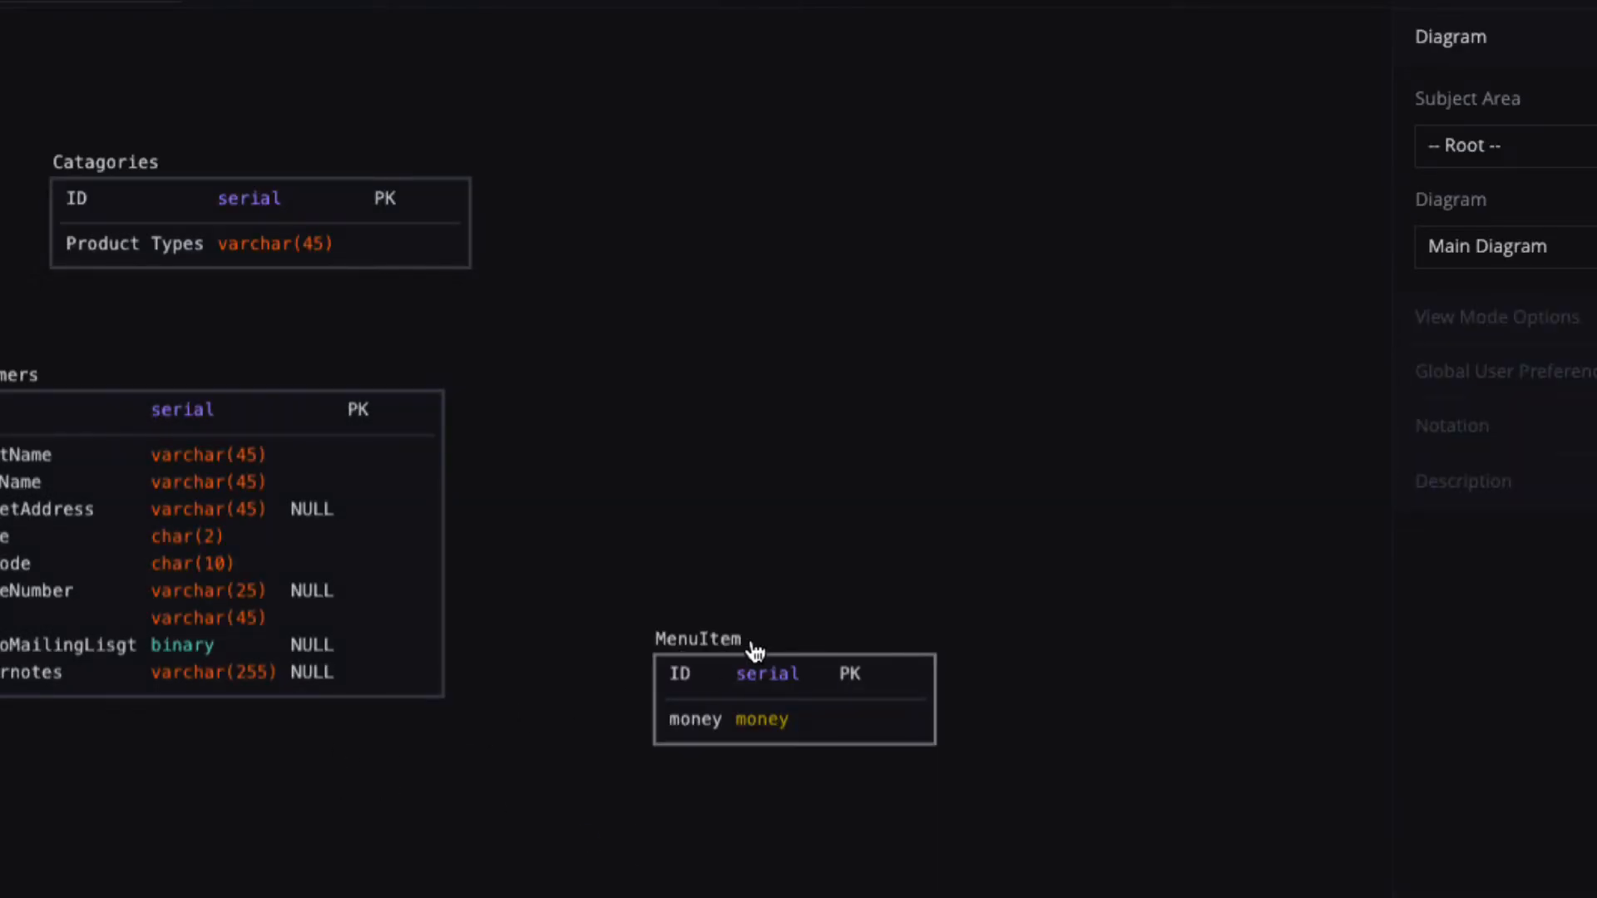
pyautogui.moveTo(755, 657); pyautogui.dragTo(358, 829)
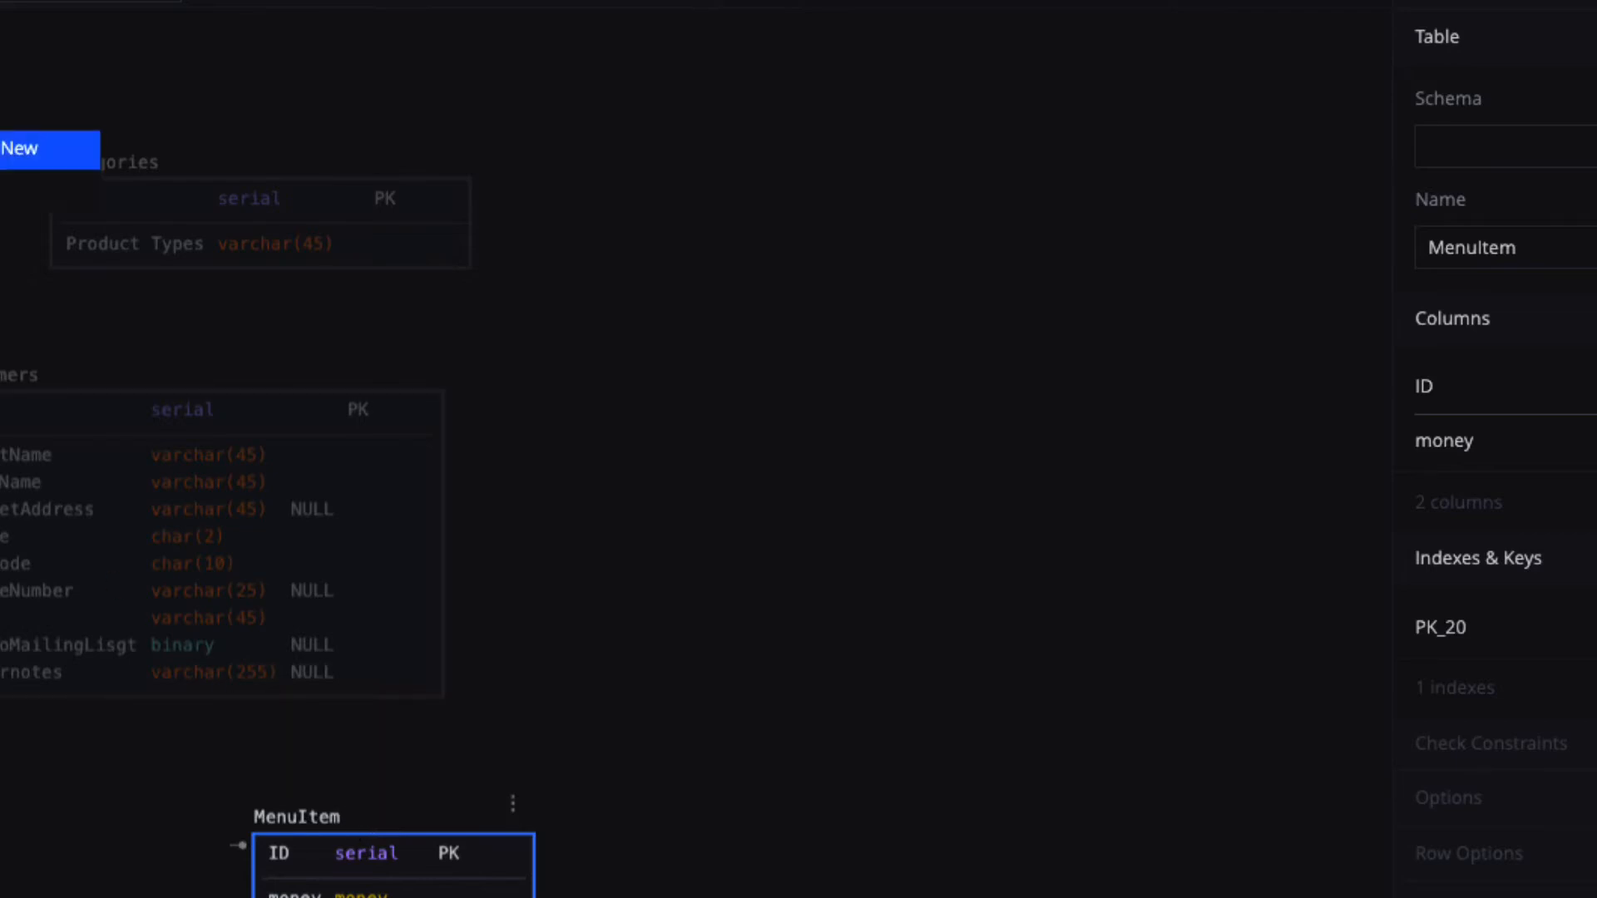
# Create a new table and rename it from table_22 to OrderItems.
pyautogui.click(20, 148)
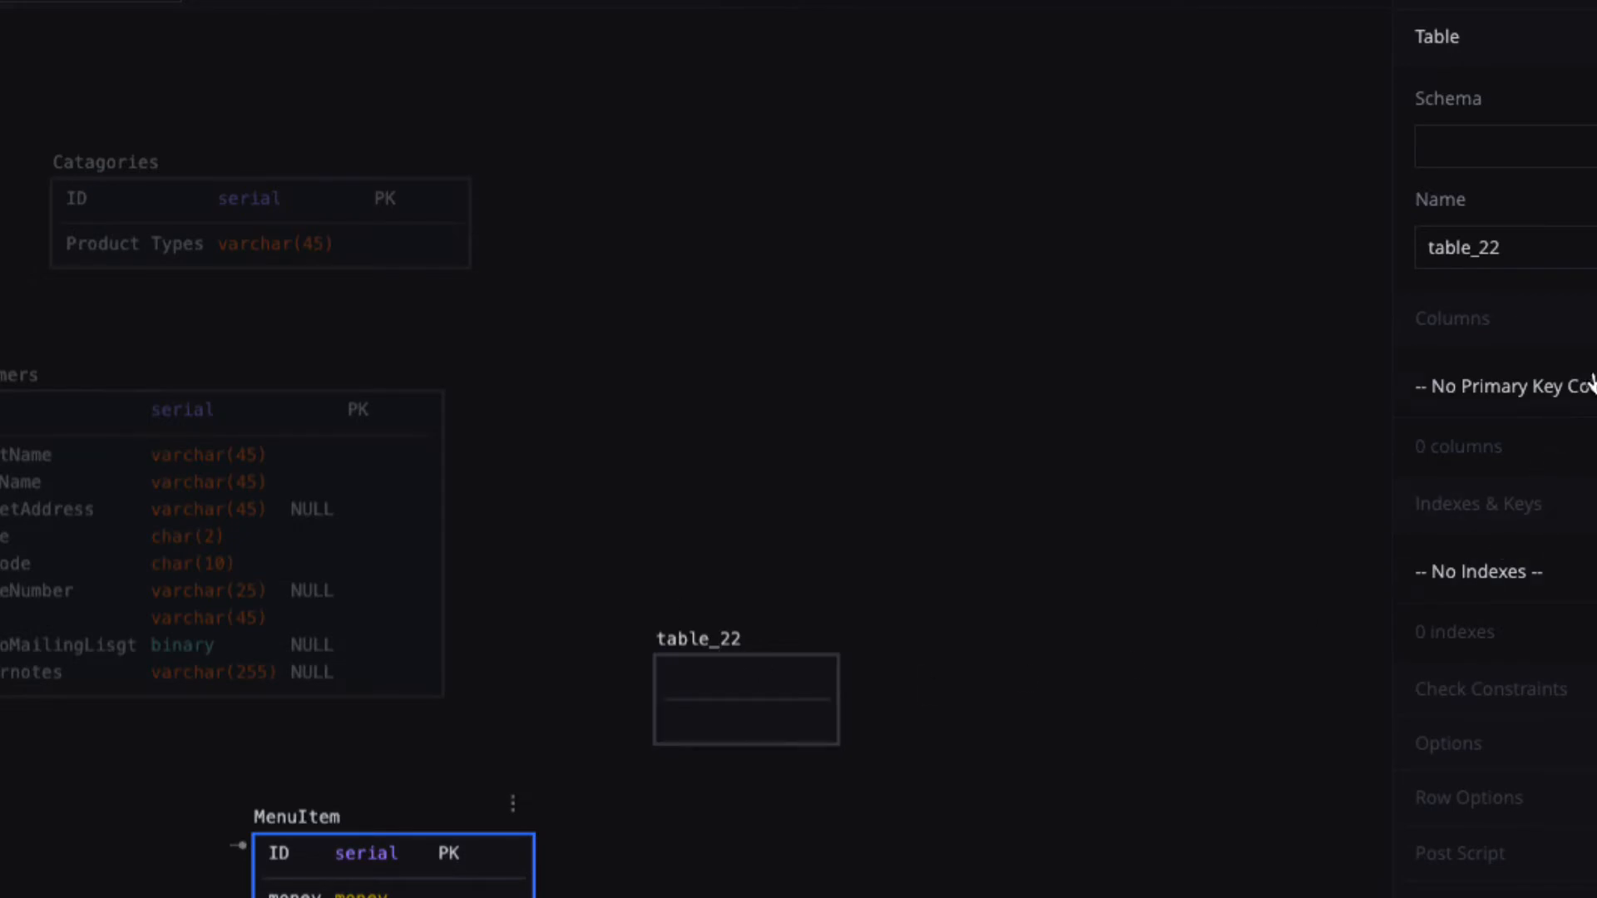
pyautogui.moveTo(1522, 247); pyautogui.dragTo(1376, 247)
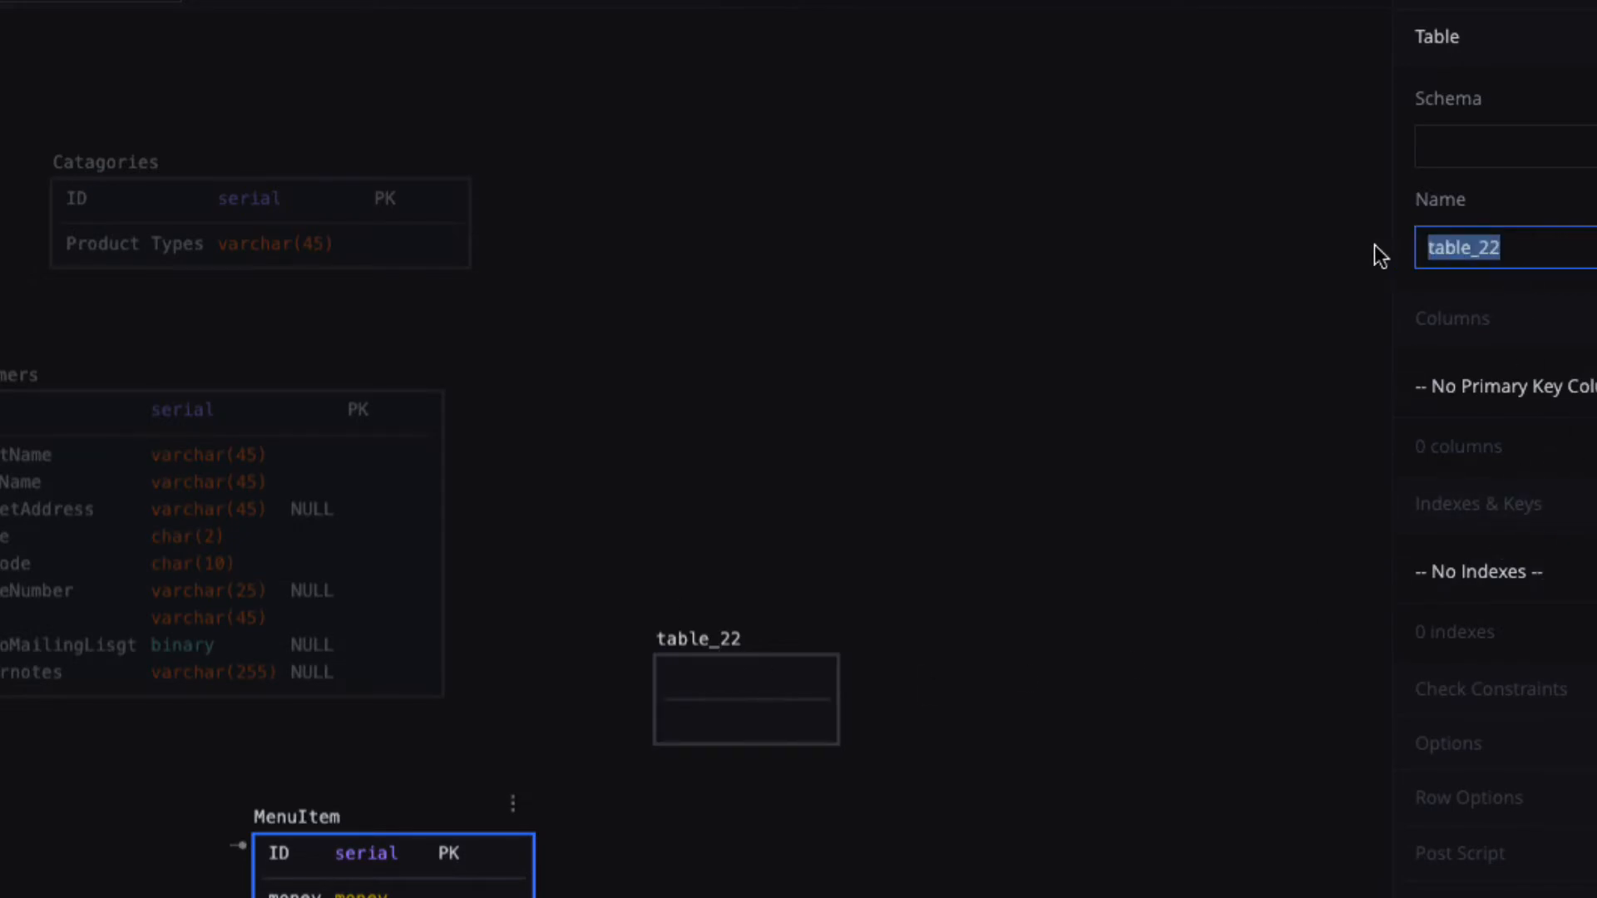
pyautogui.click(1358, 261)
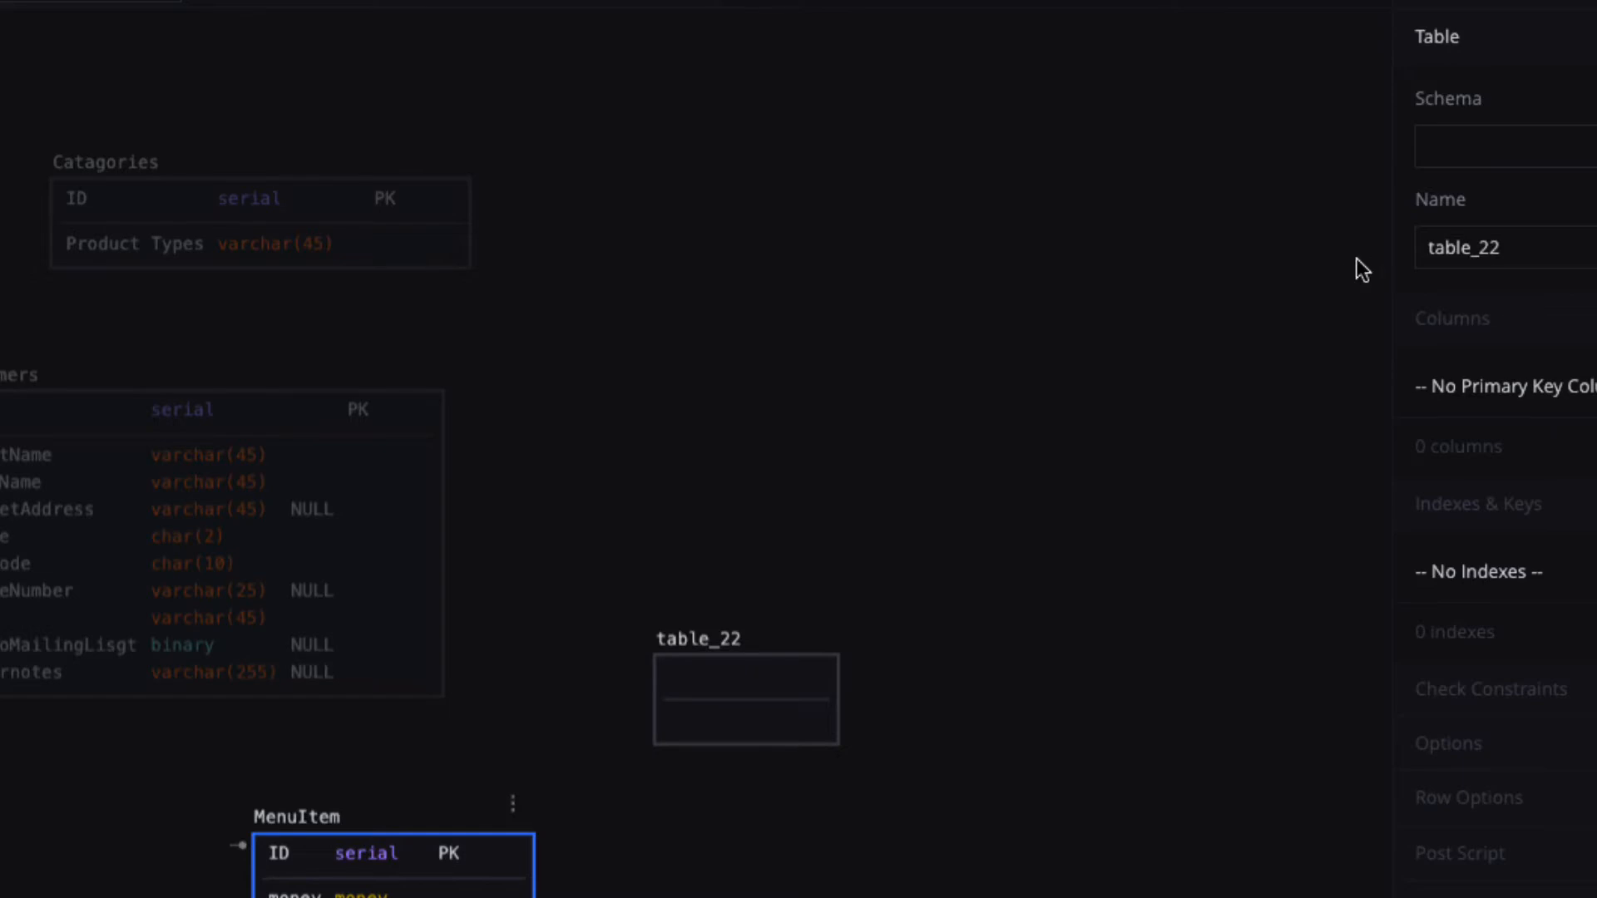
pyautogui.click(737, 663)
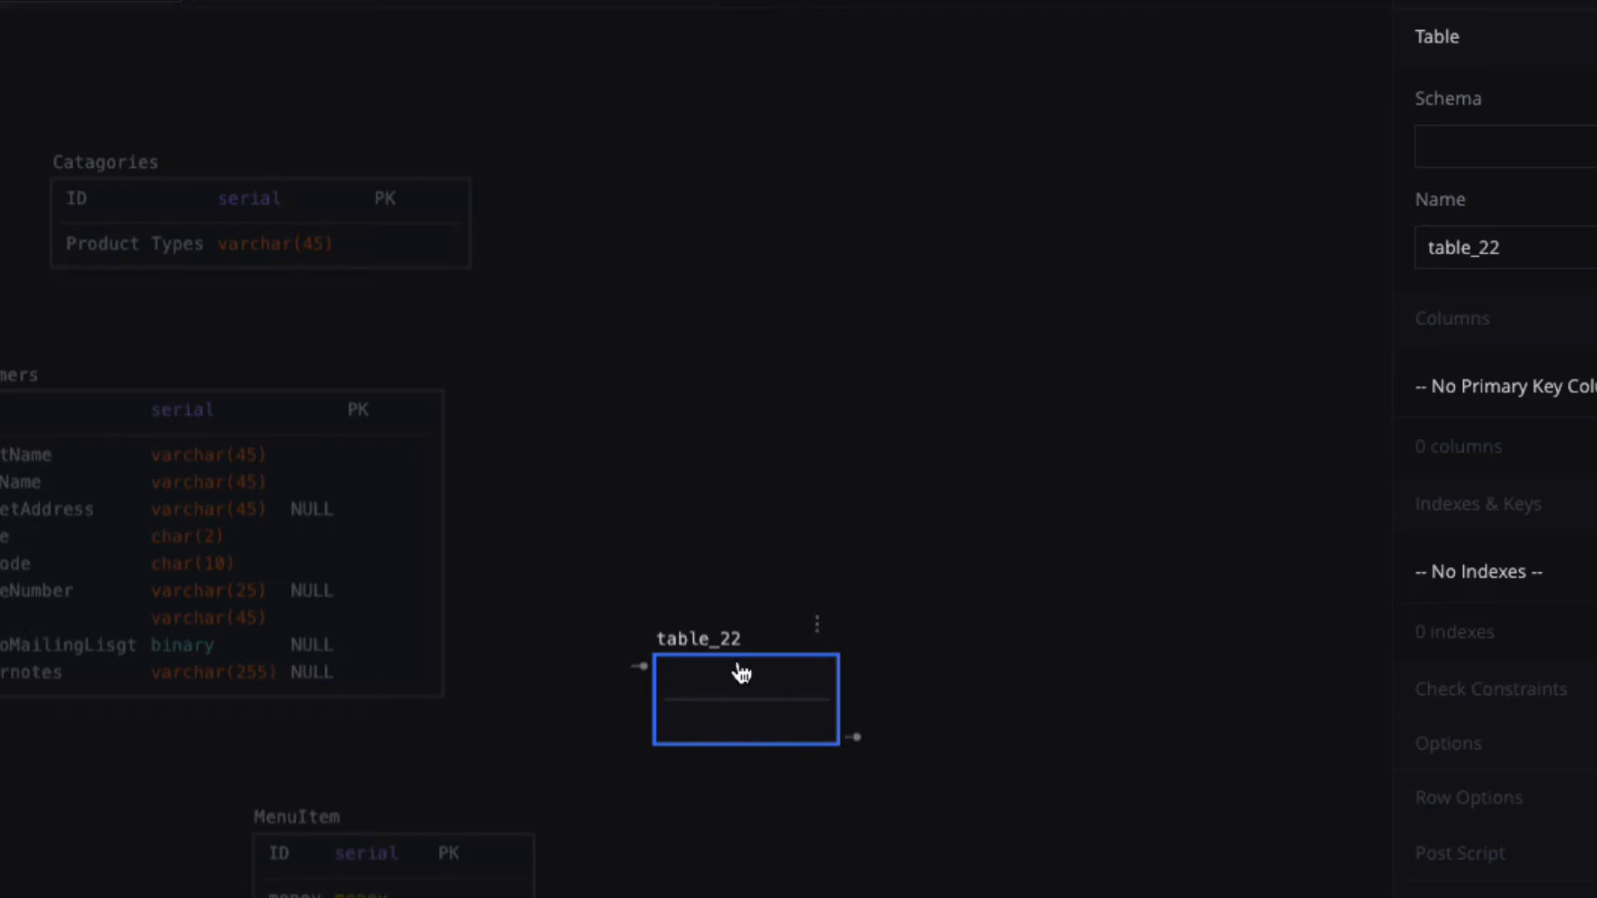
pyautogui.doubleClick(737, 663)
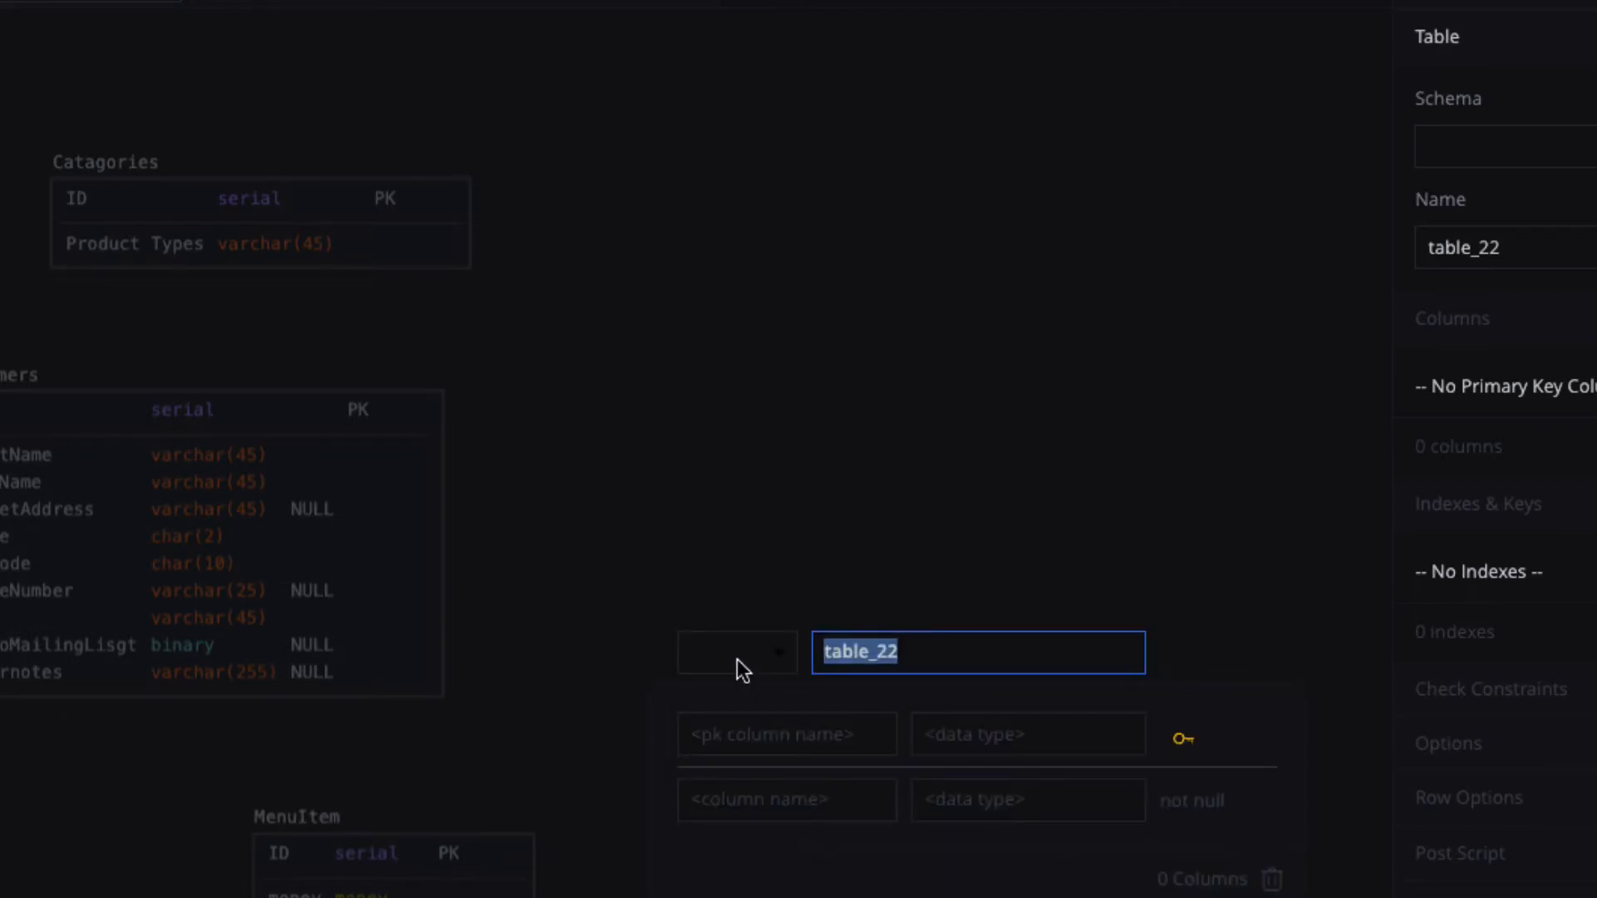
pyautogui.write('Or')
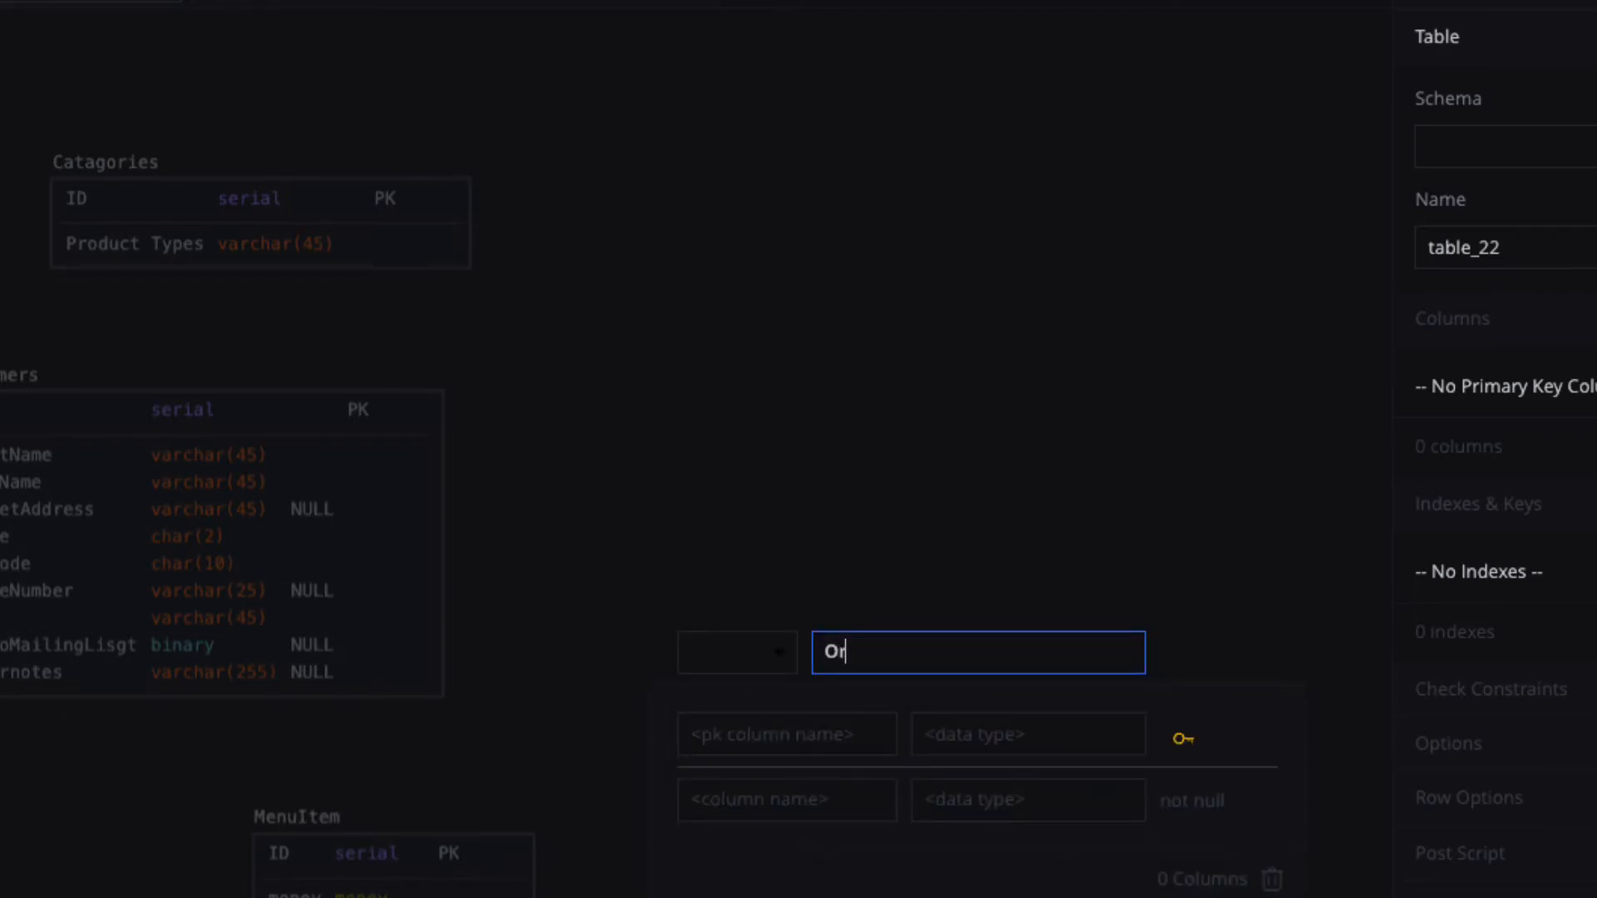
pyautogui.write('derItems')
# Give OrderItems an ID serial primary key and a Qty decimal column.
pyautogui.click(741, 738)
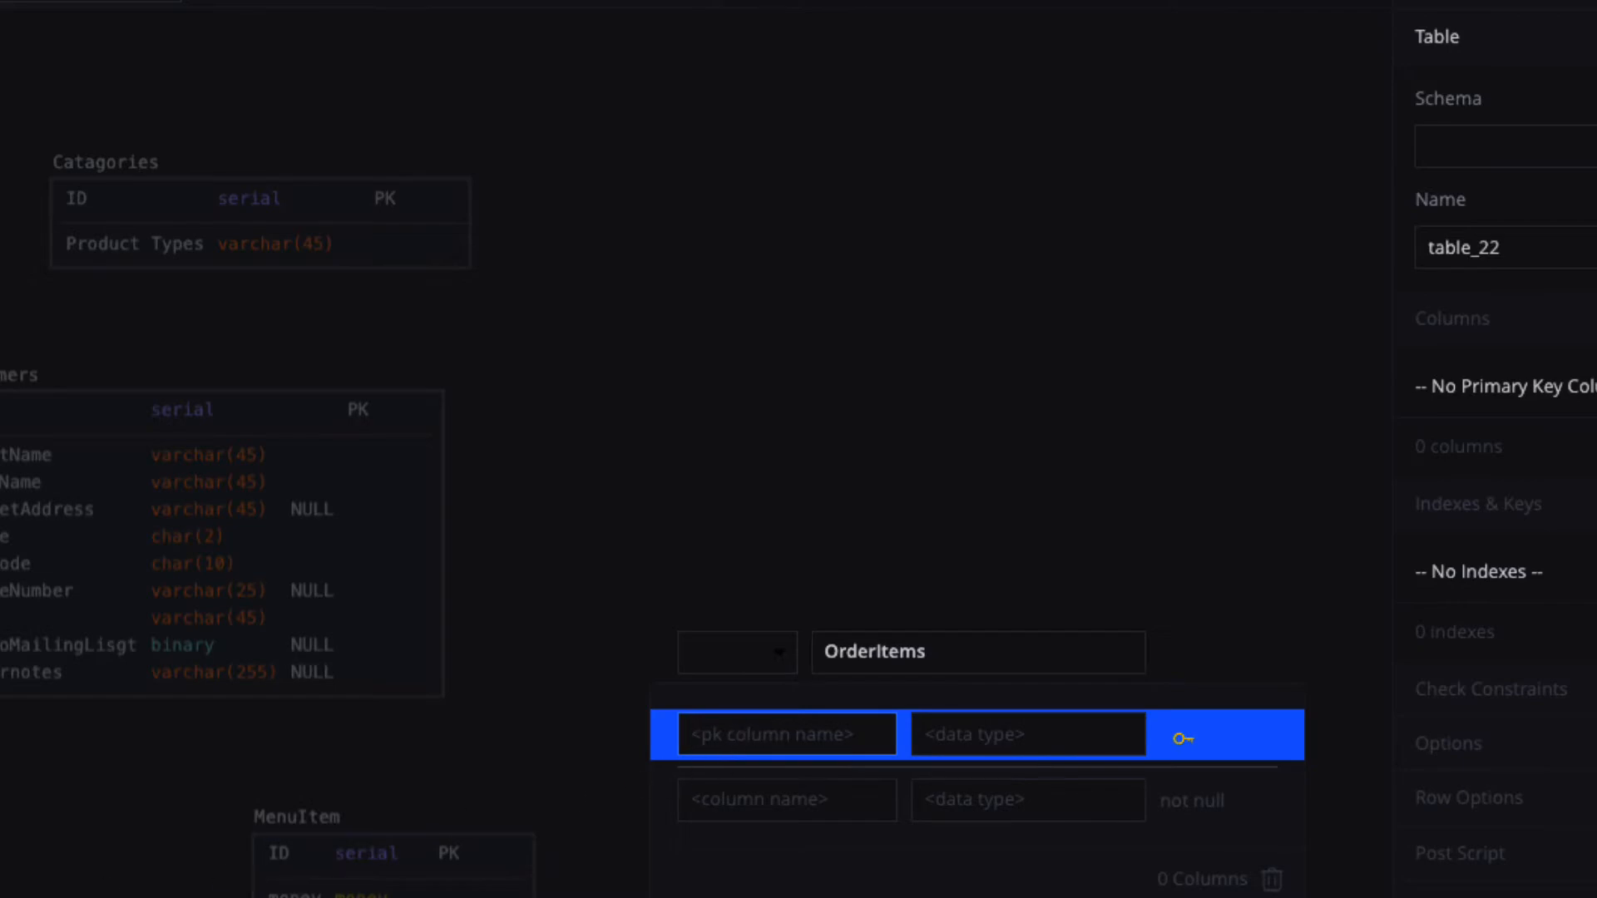
pyautogui.write('ID')
pyautogui.click(923, 727)
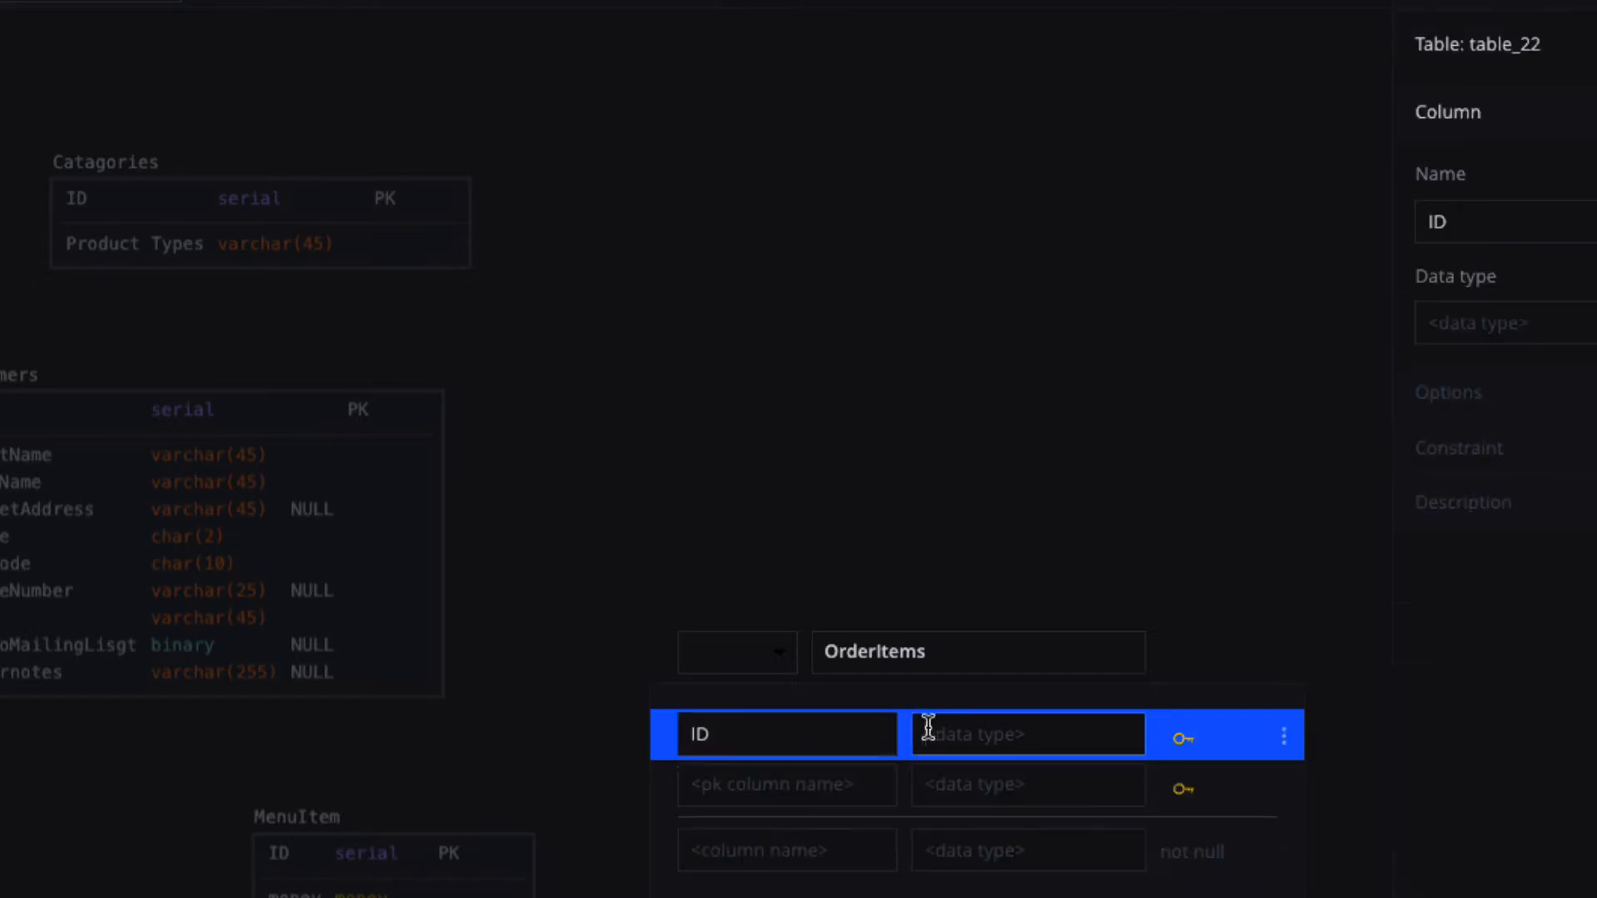
pyautogui.write('serial')
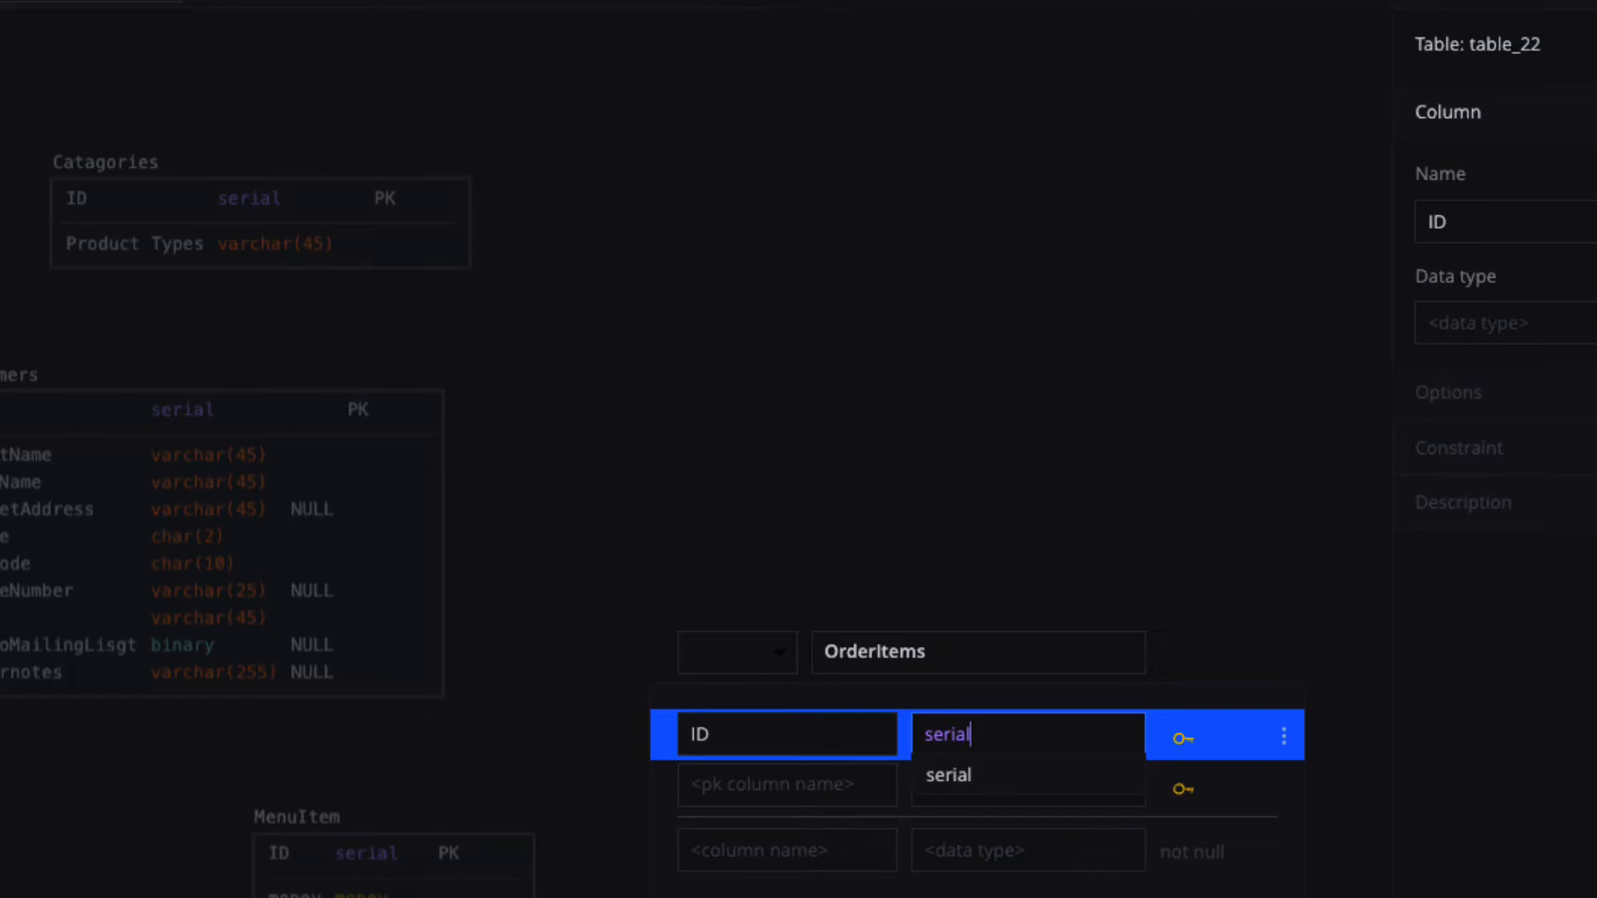
pyautogui.click(938, 777)
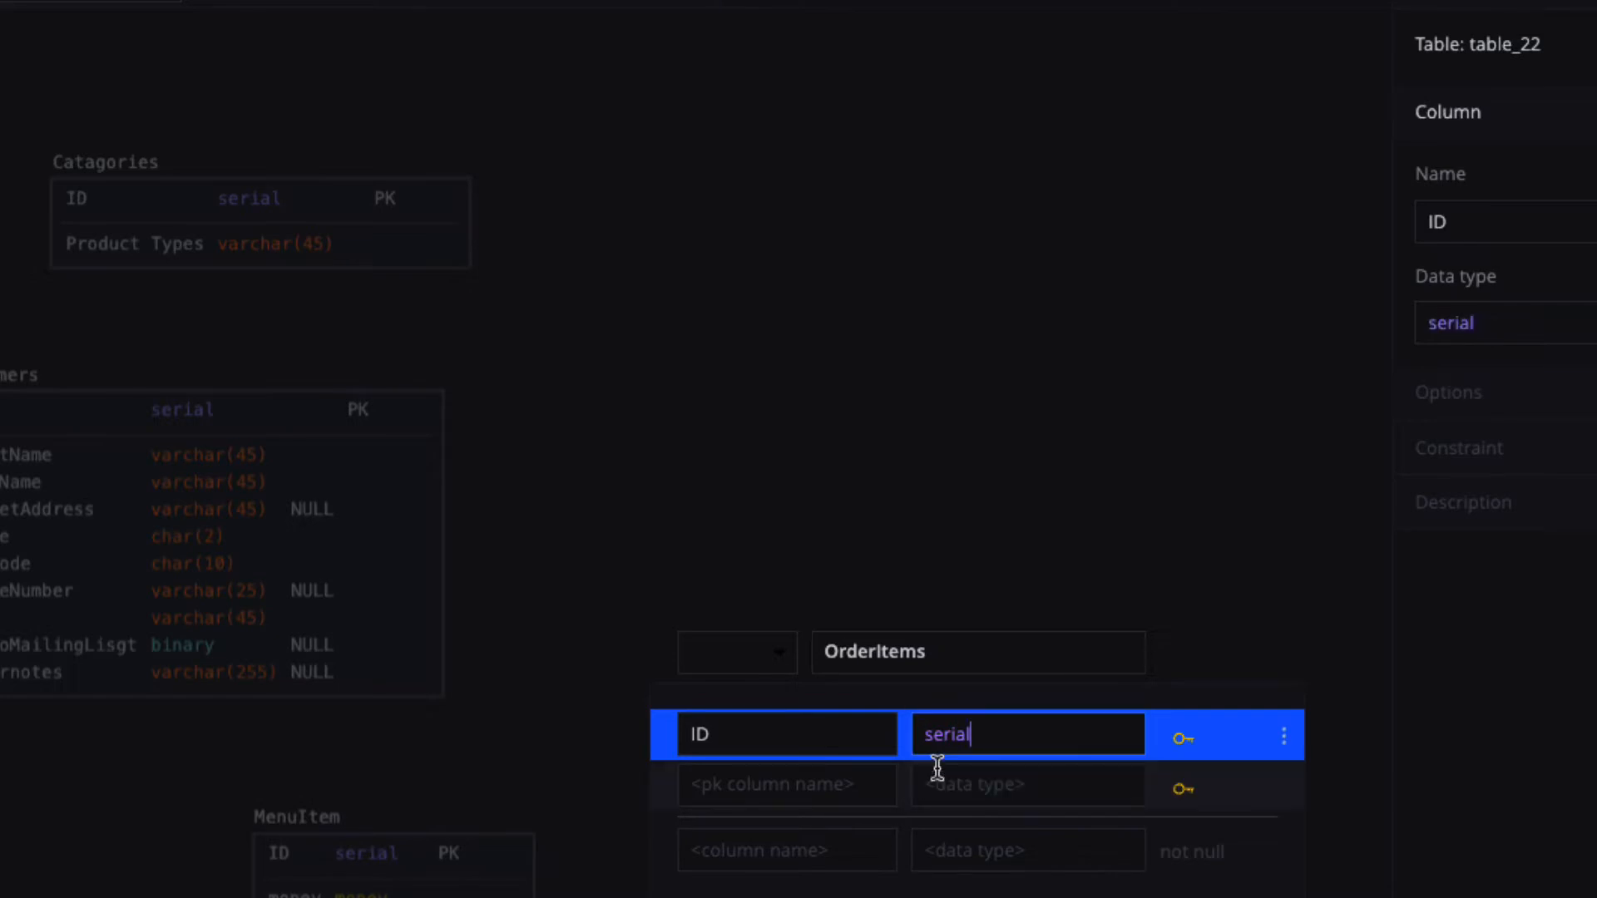
pyautogui.click(744, 855)
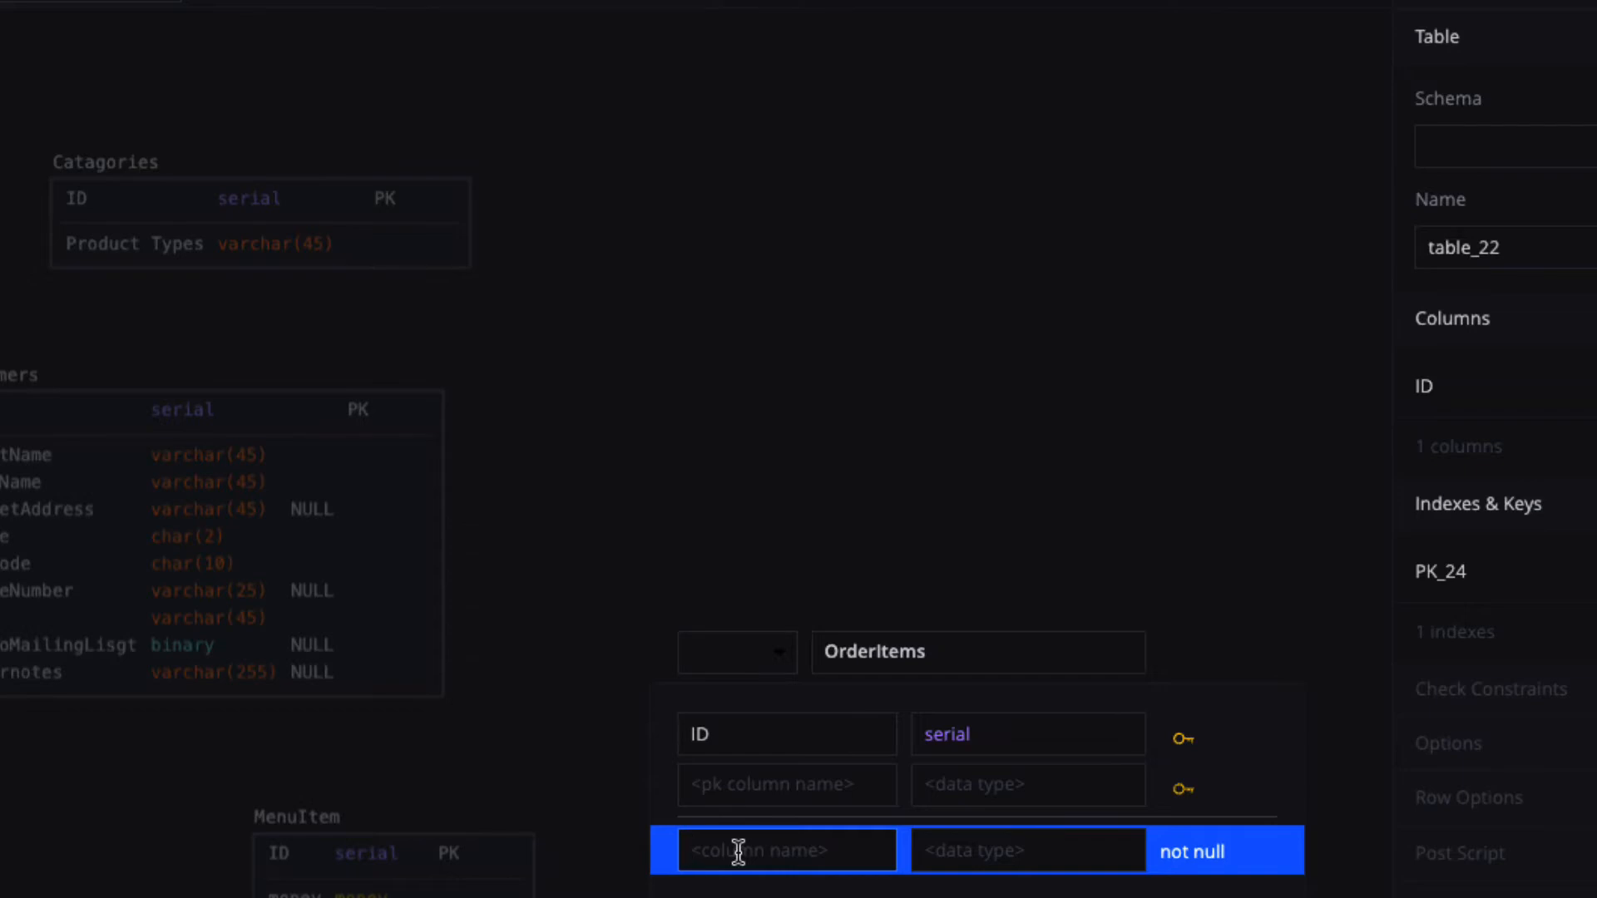
pyautogui.write('Qty')
pyautogui.click(952, 850)
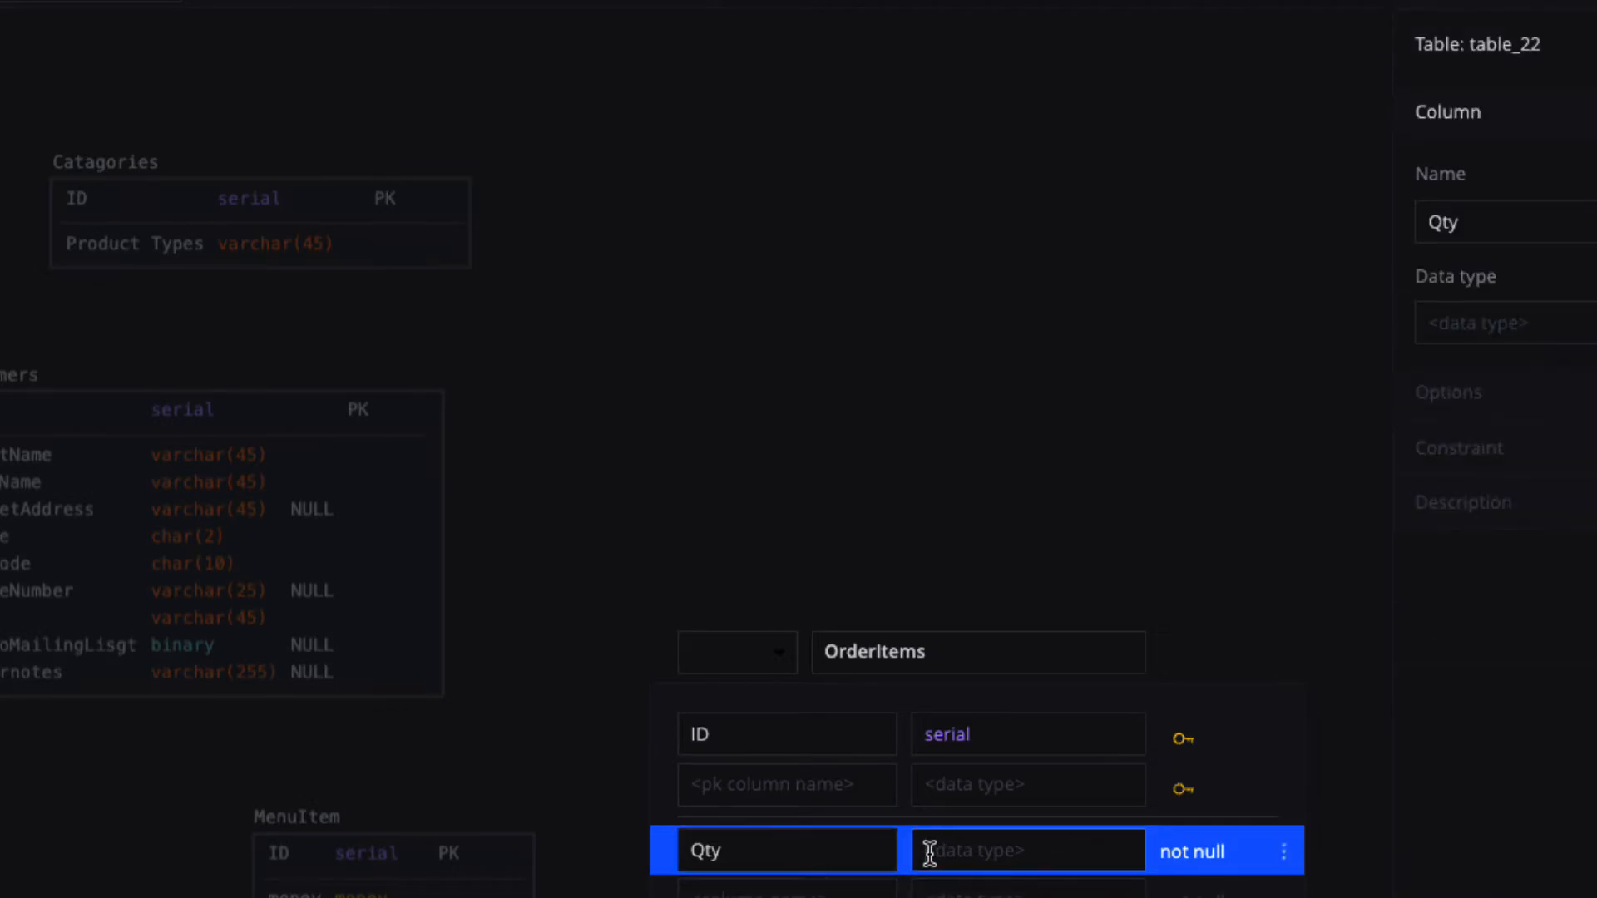
pyautogui.write('dec')
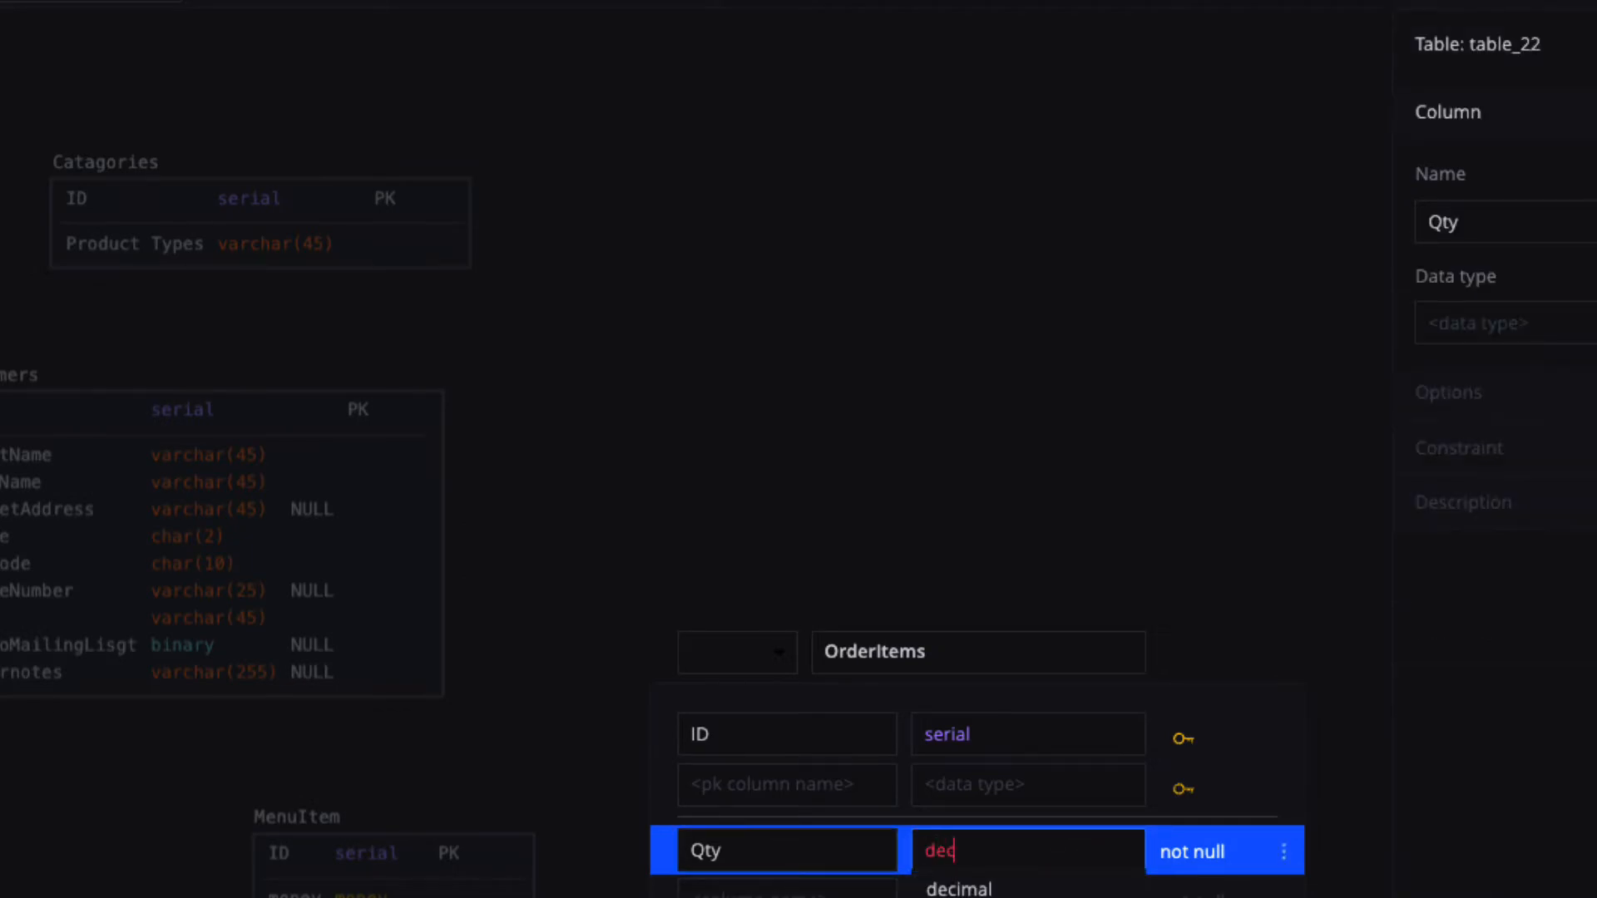
pyautogui.click(924, 886)
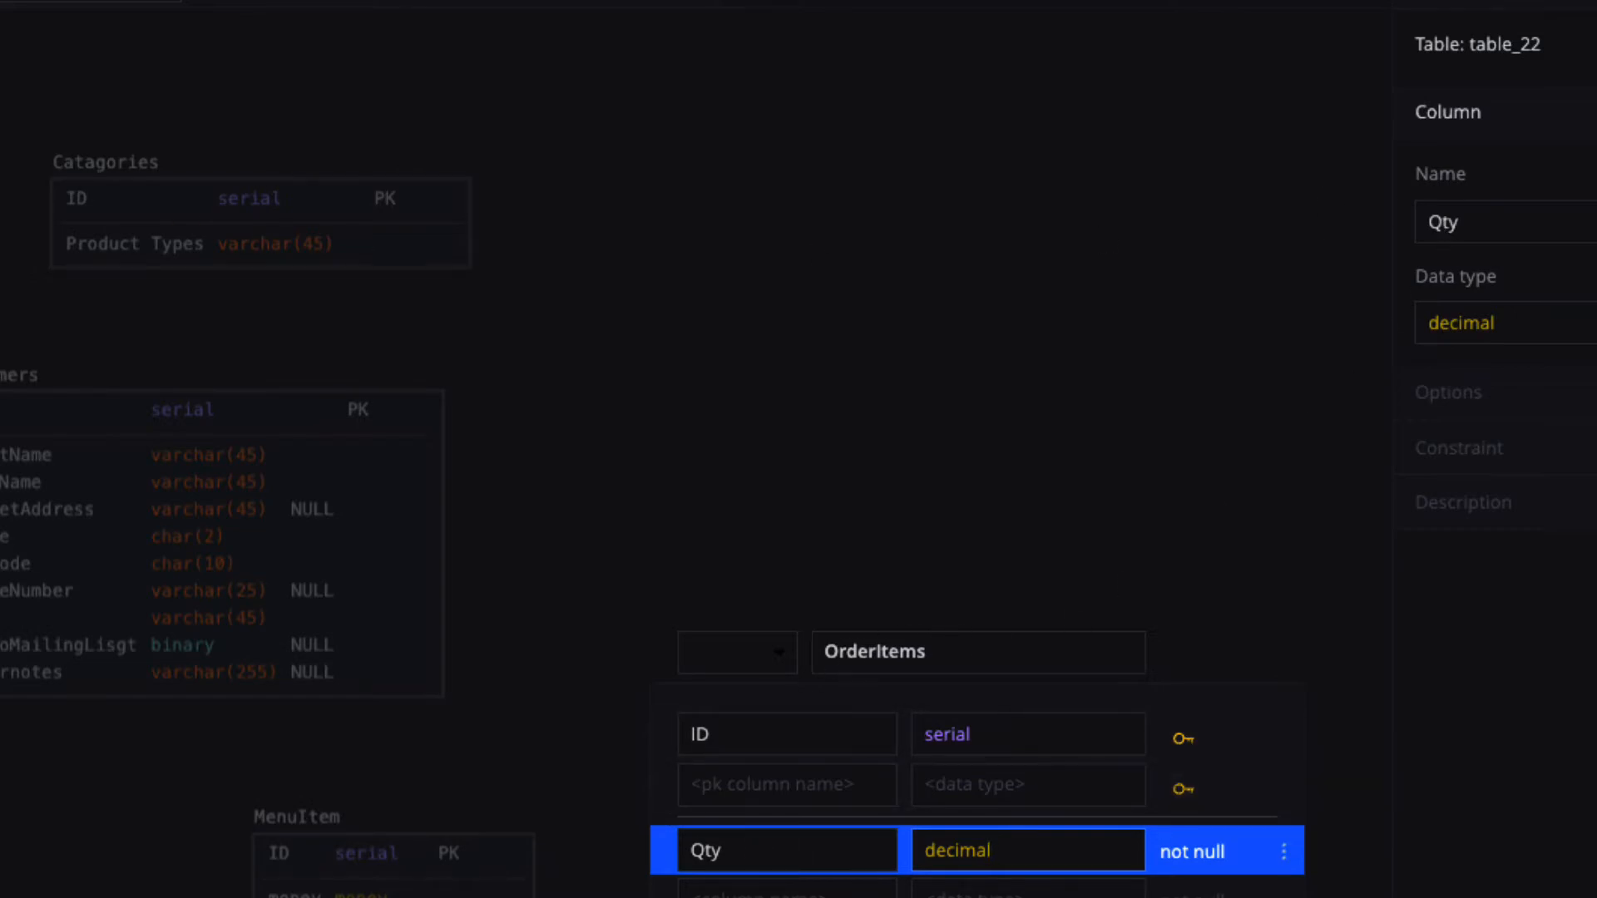
pyautogui.click(861, 488)
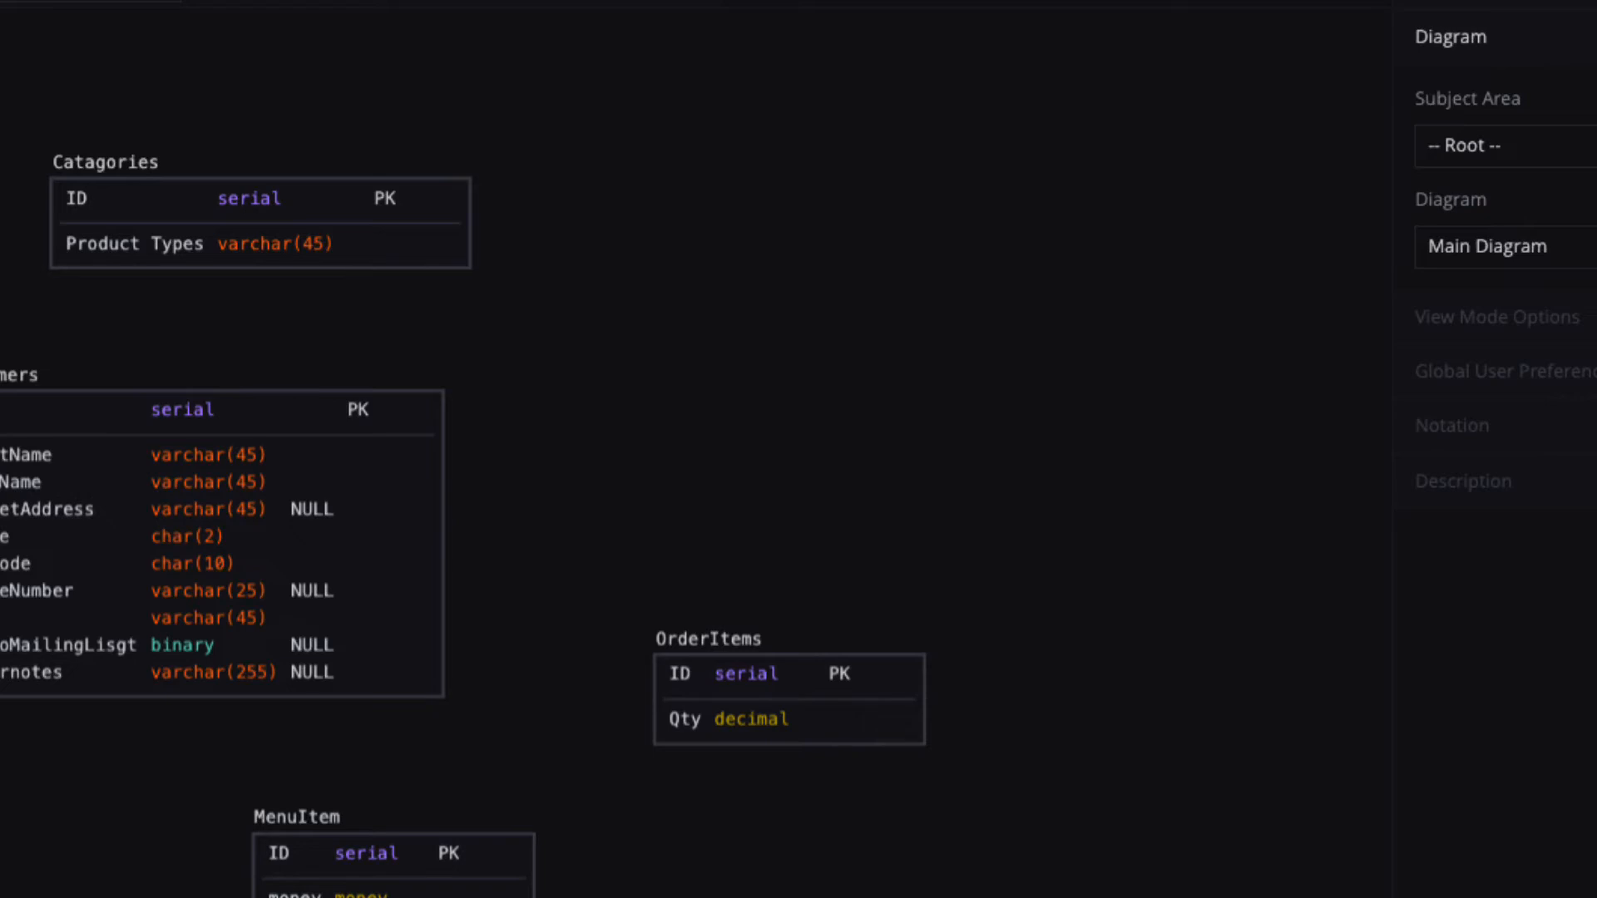
# Add a table above OrderItems named OrderTable and open its column editor.
pyautogui.click(17, 151)
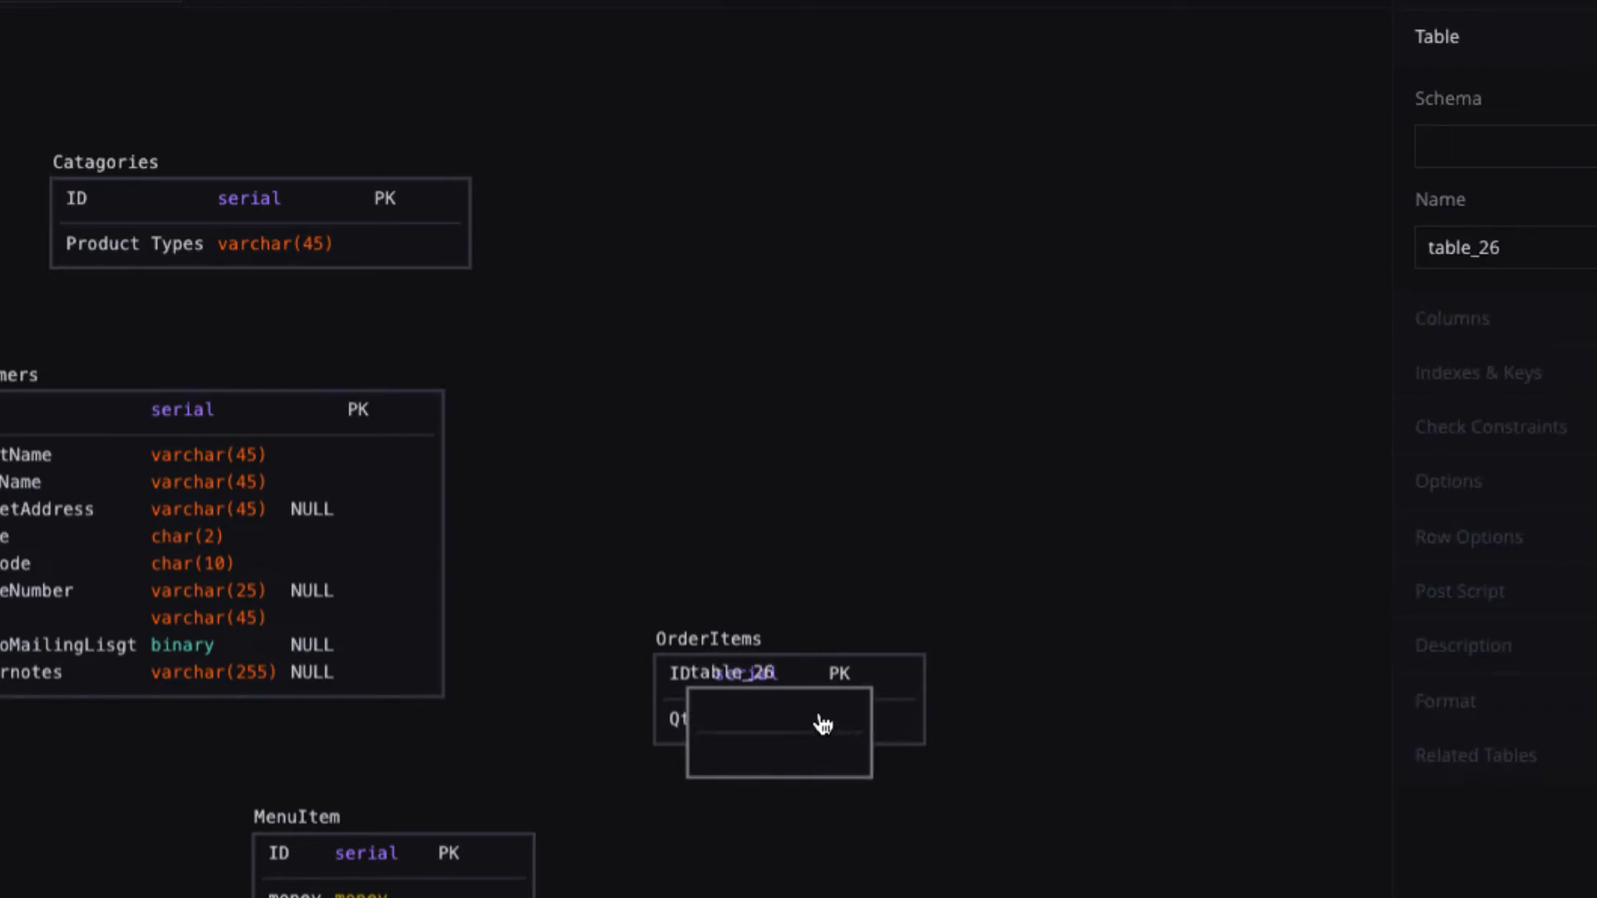
pyautogui.moveTo(820, 713); pyautogui.dragTo(854, 450)
pyautogui.write('Ord')
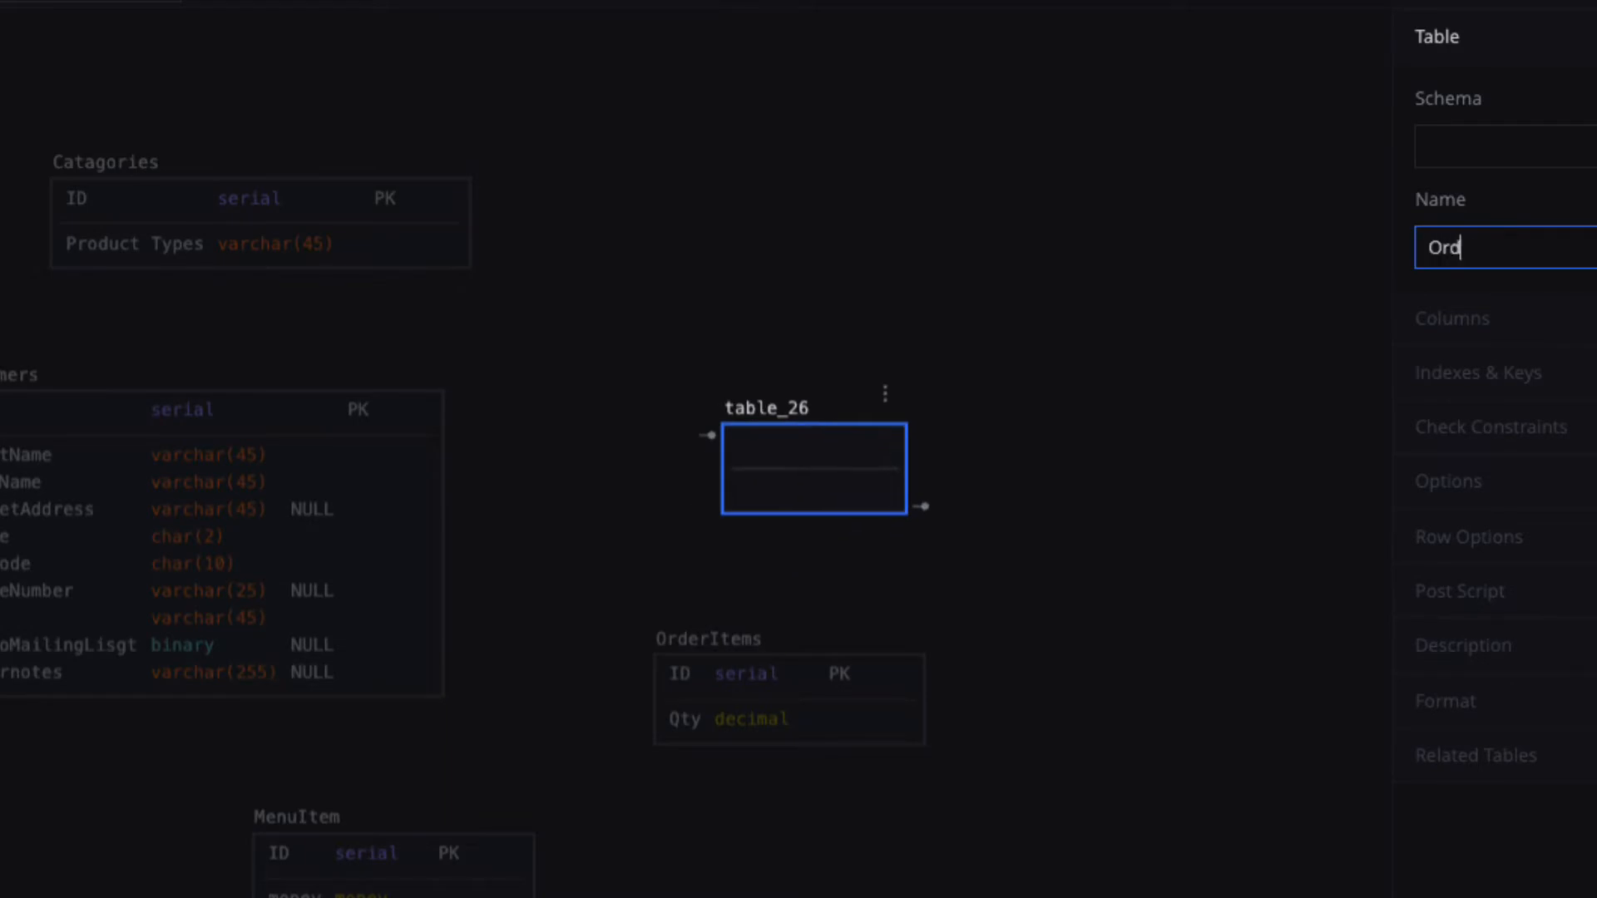
pyautogui.write('erTable')
pyautogui.doubleClick(841, 447)
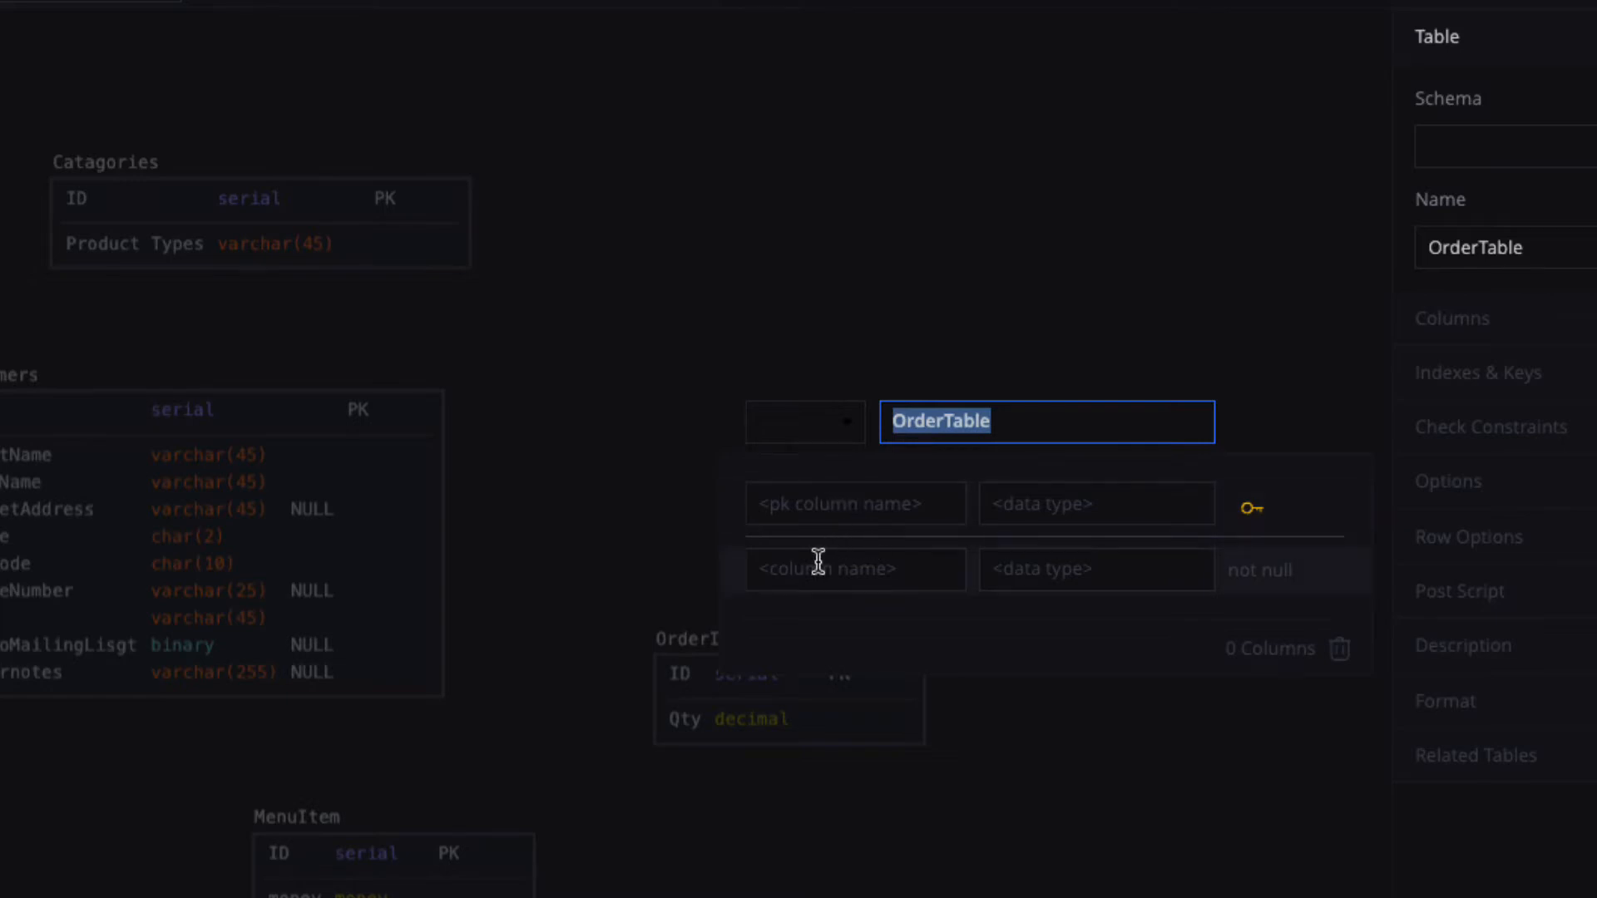
pyautogui.click(812, 513)
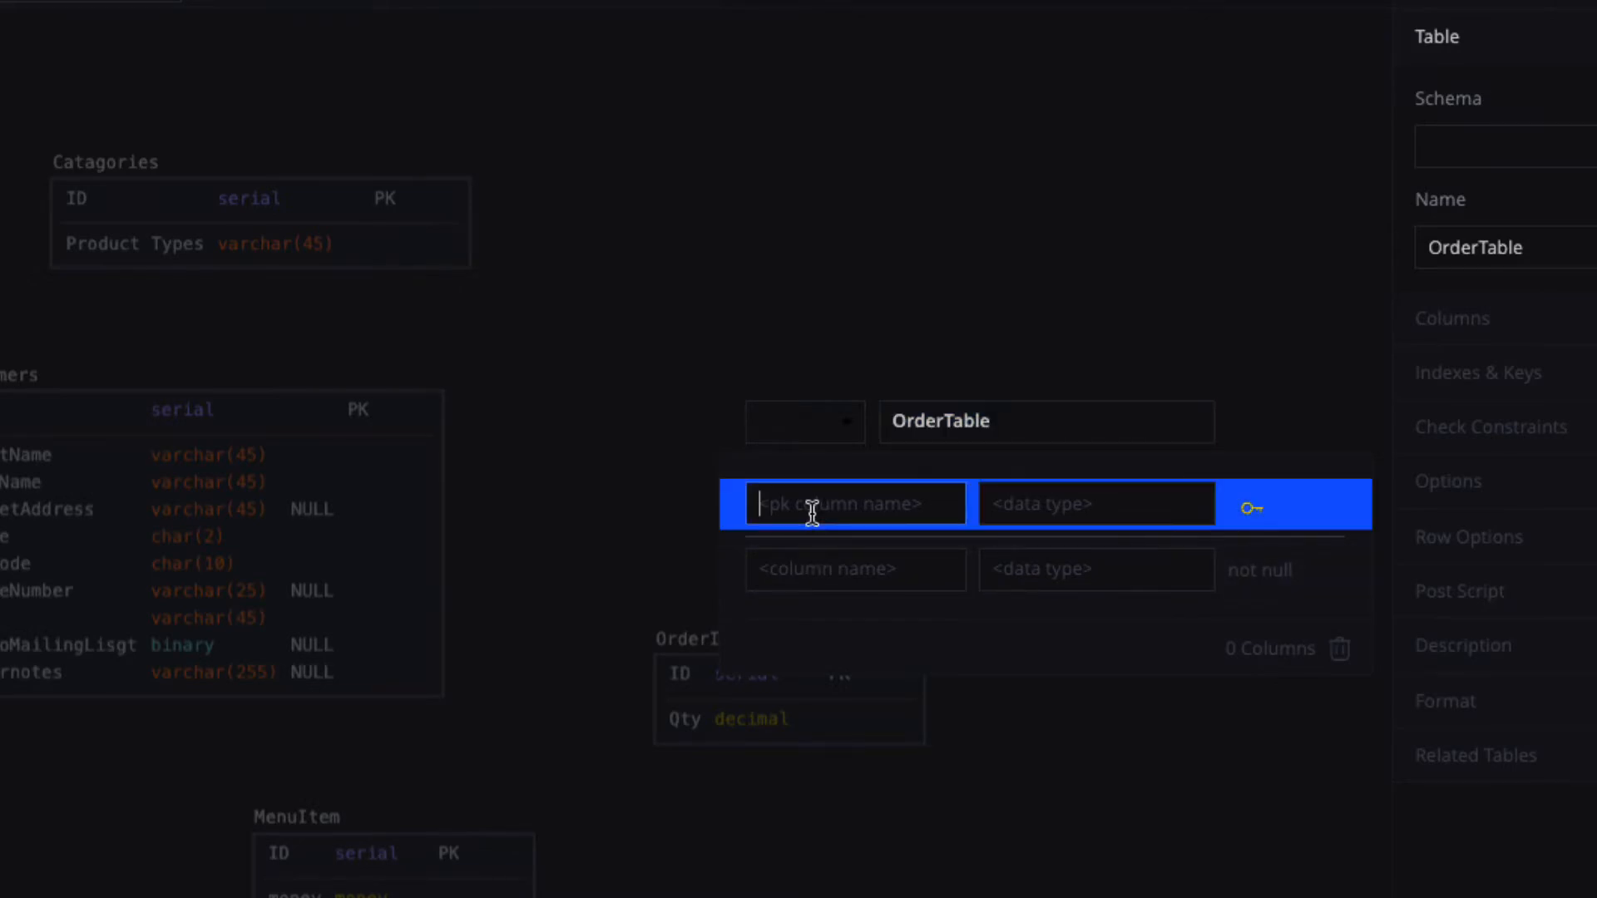
# Make ID of type serial the primary key of OrderTable.
pyautogui.write('ID')
pyautogui.click(1065, 507)
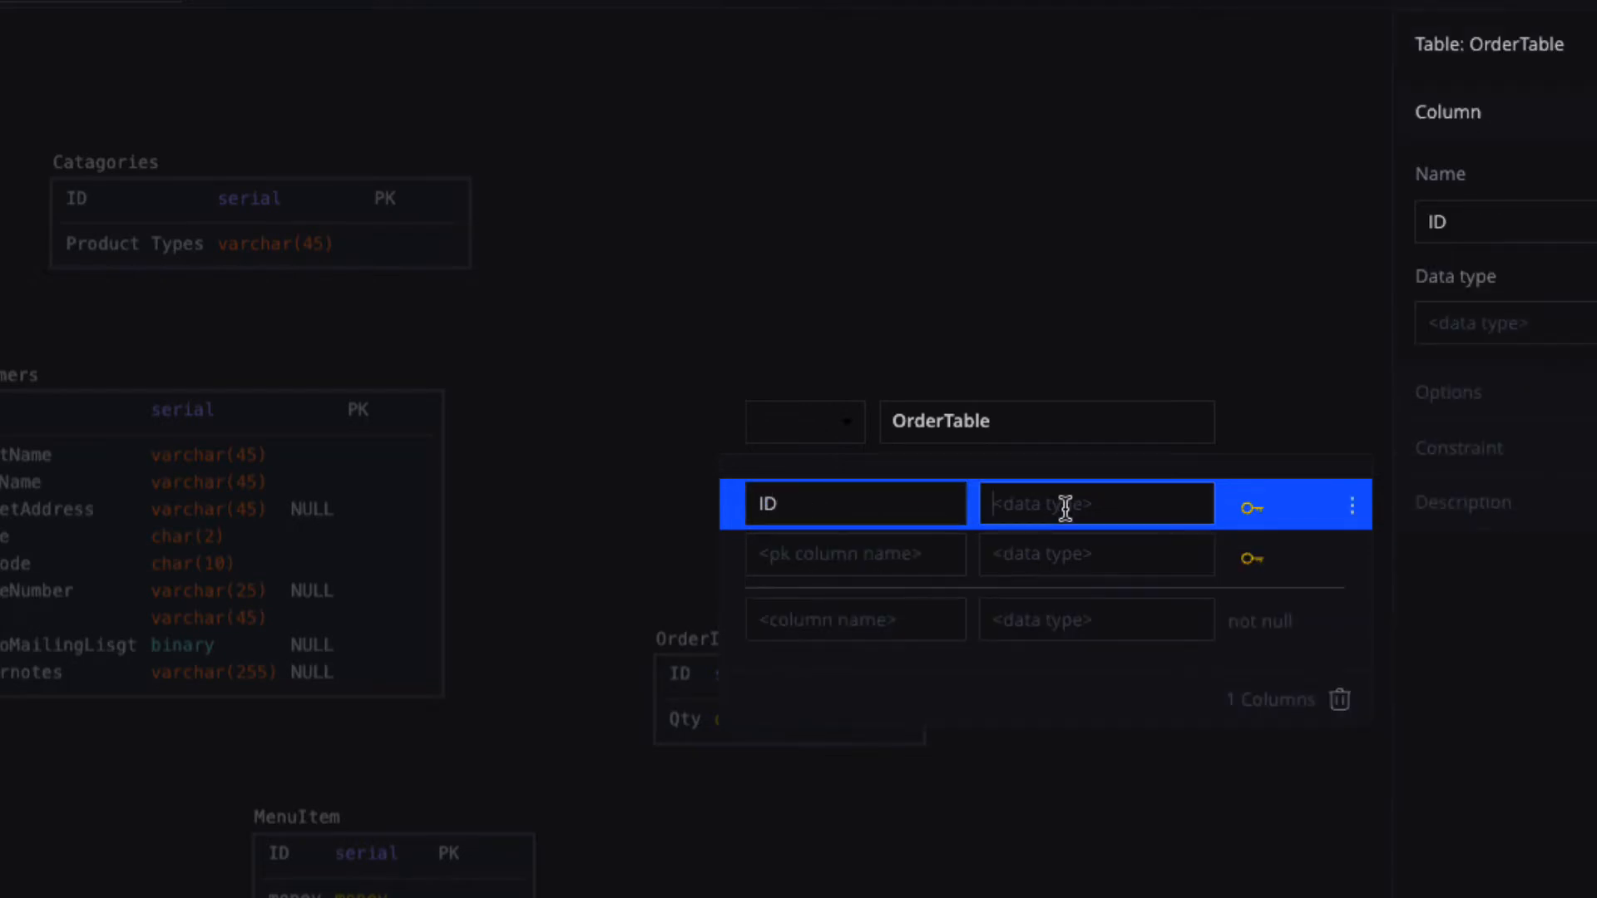
pyautogui.write('serial')
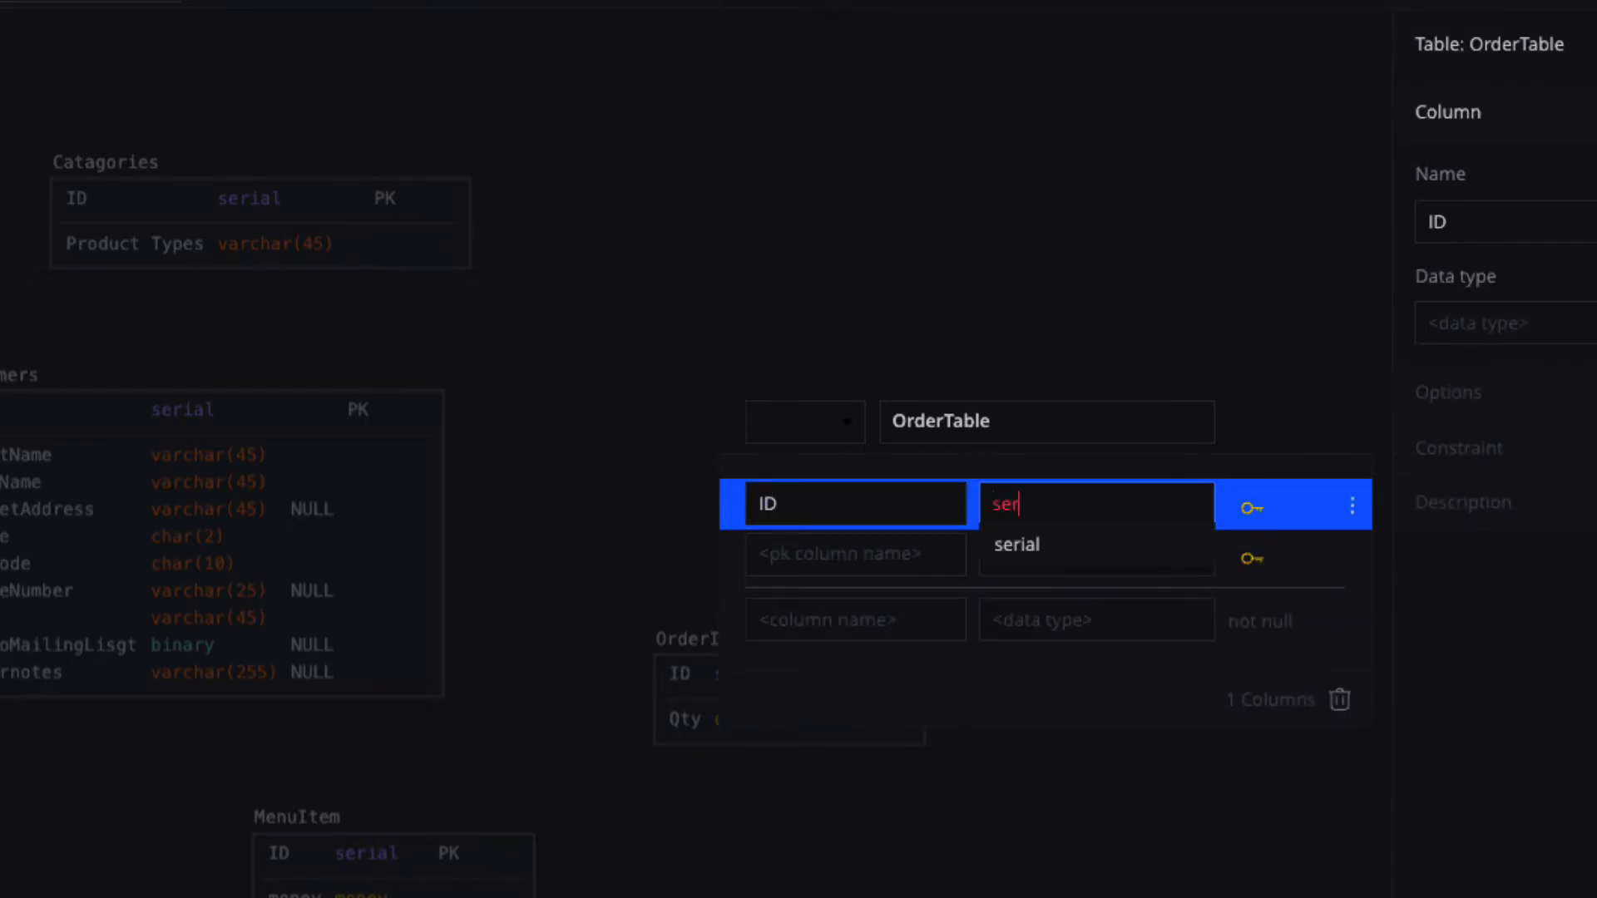
pyautogui.click(1032, 551)
# Add Paid and PreOrder columns, both of type binary.
pyautogui.click(826, 617)
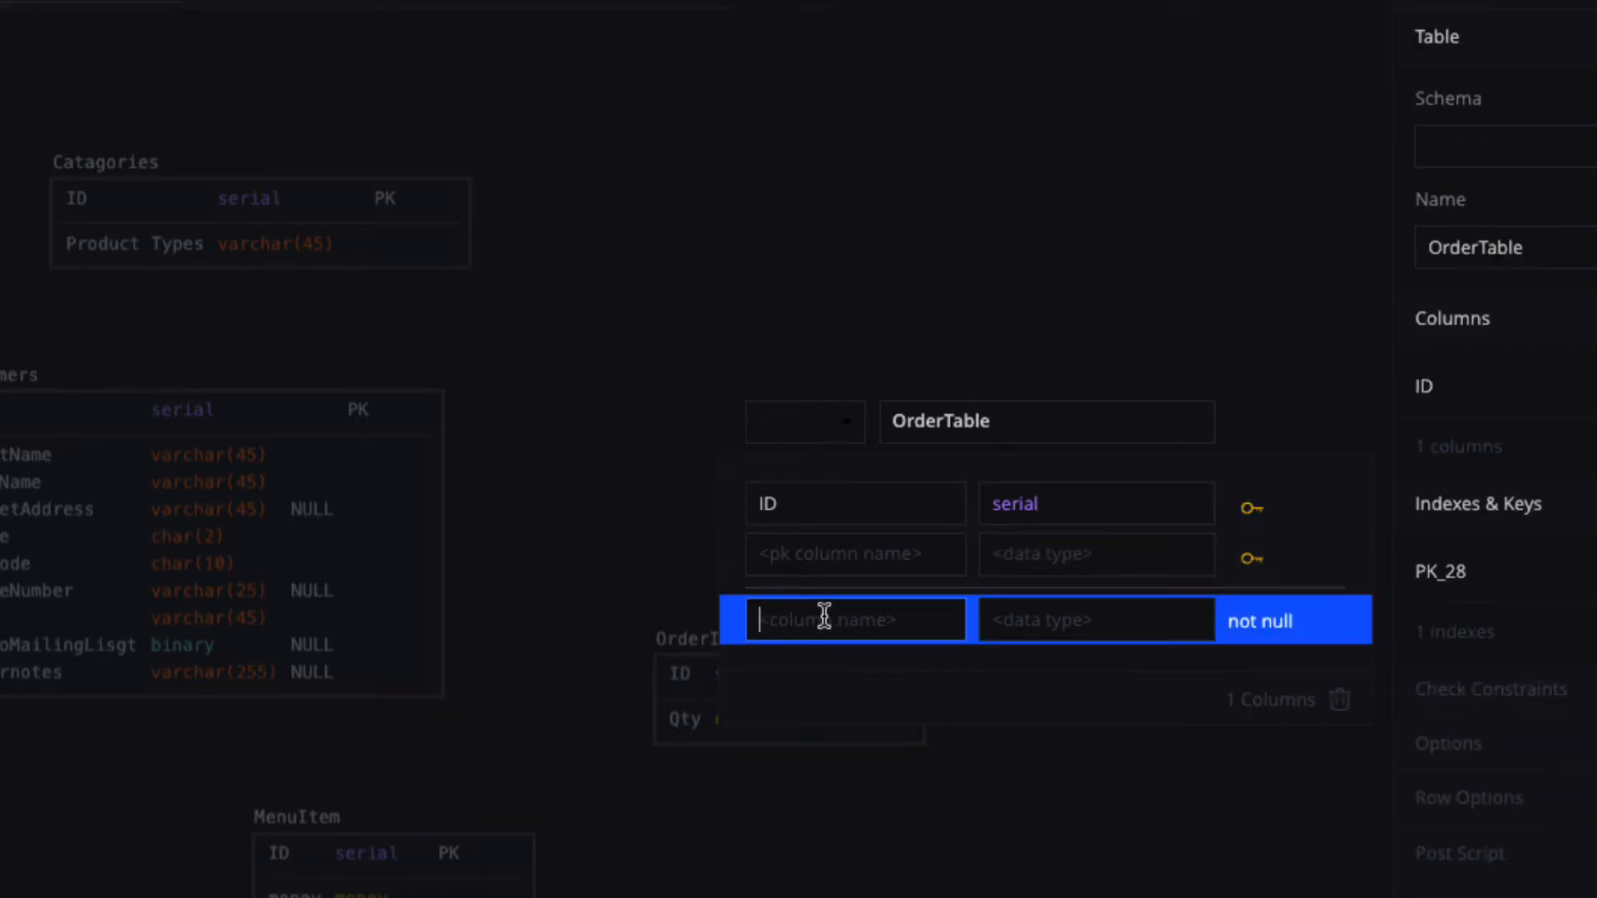
pyautogui.write('Paid')
pyautogui.click(1030, 619)
pyautogui.write('bianry')
pyautogui.moveTo(1051, 619); pyautogui.dragTo(978, 617)
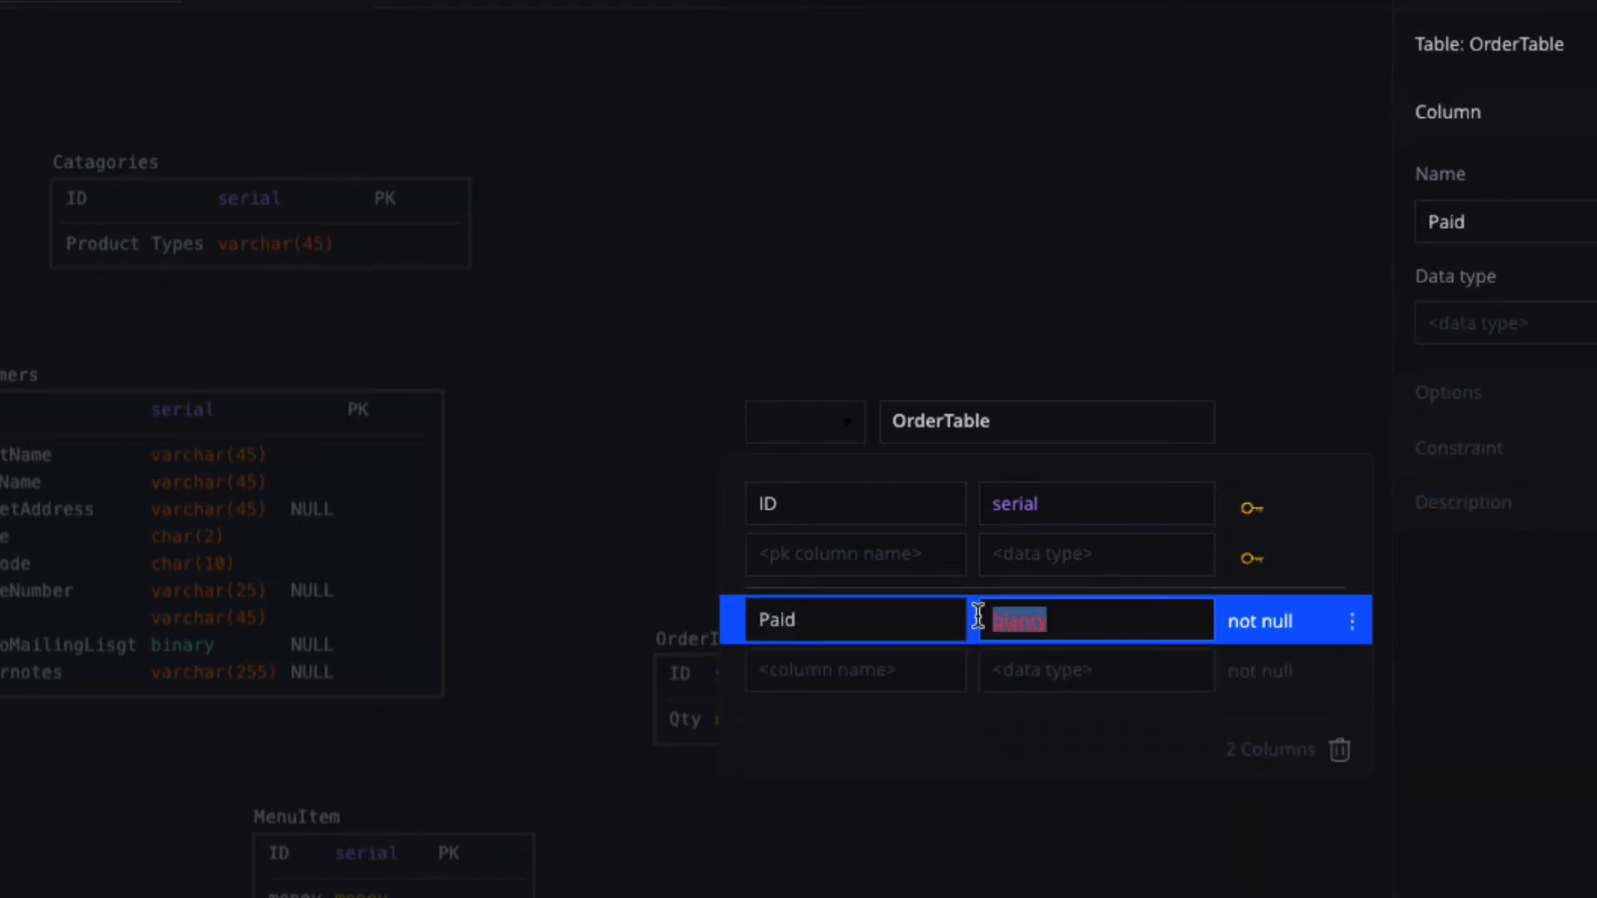
pyautogui.write('bi')
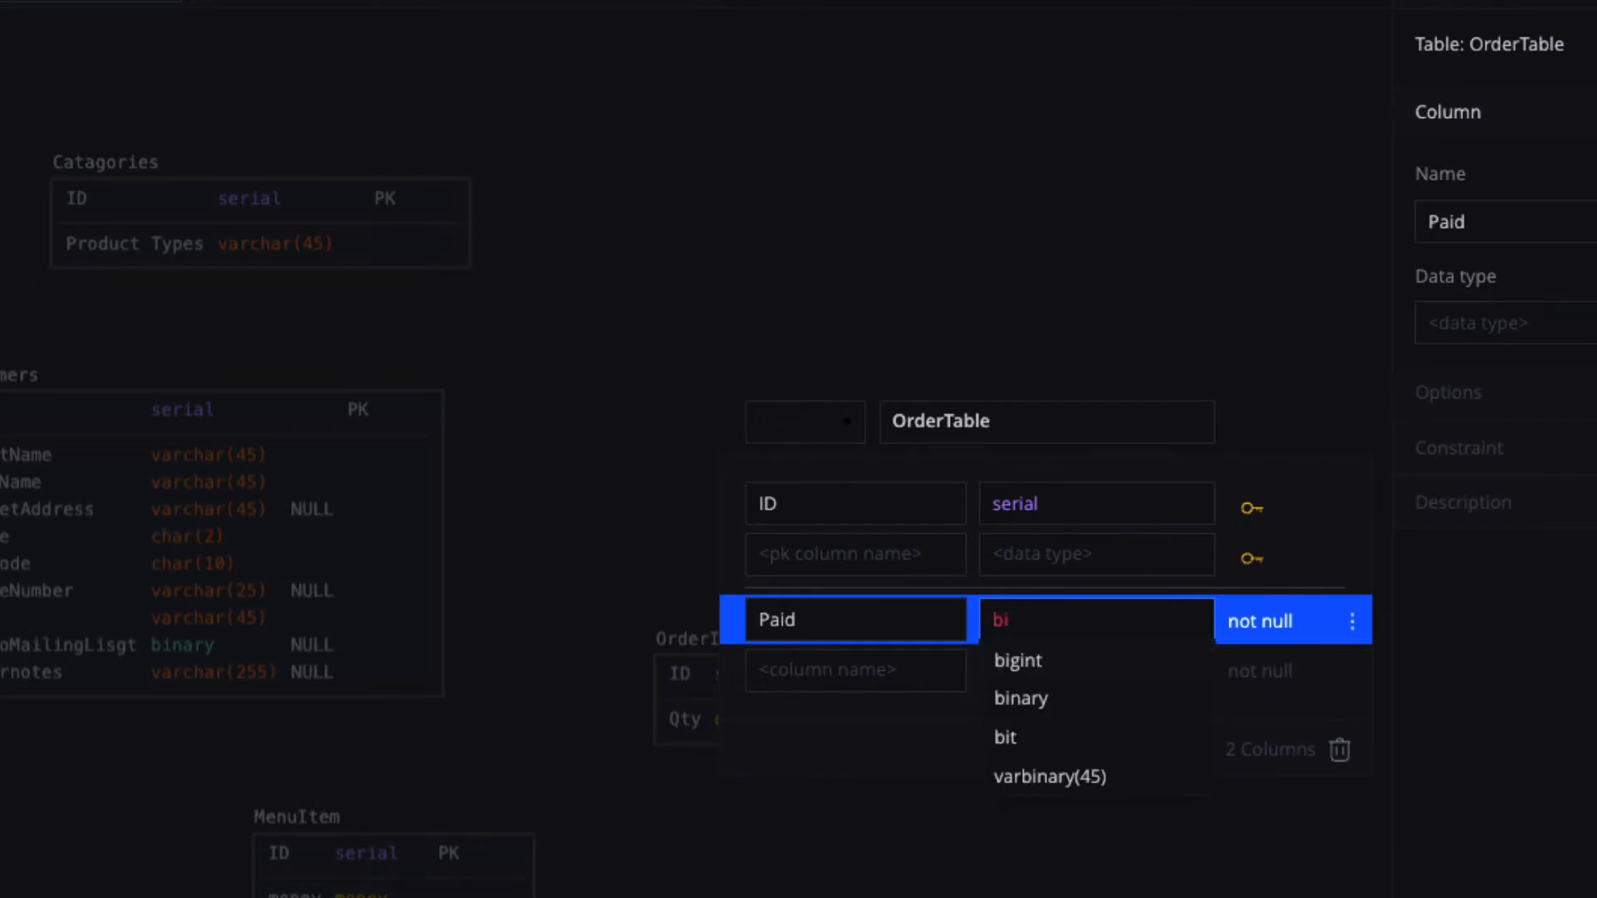
pyautogui.click(1031, 701)
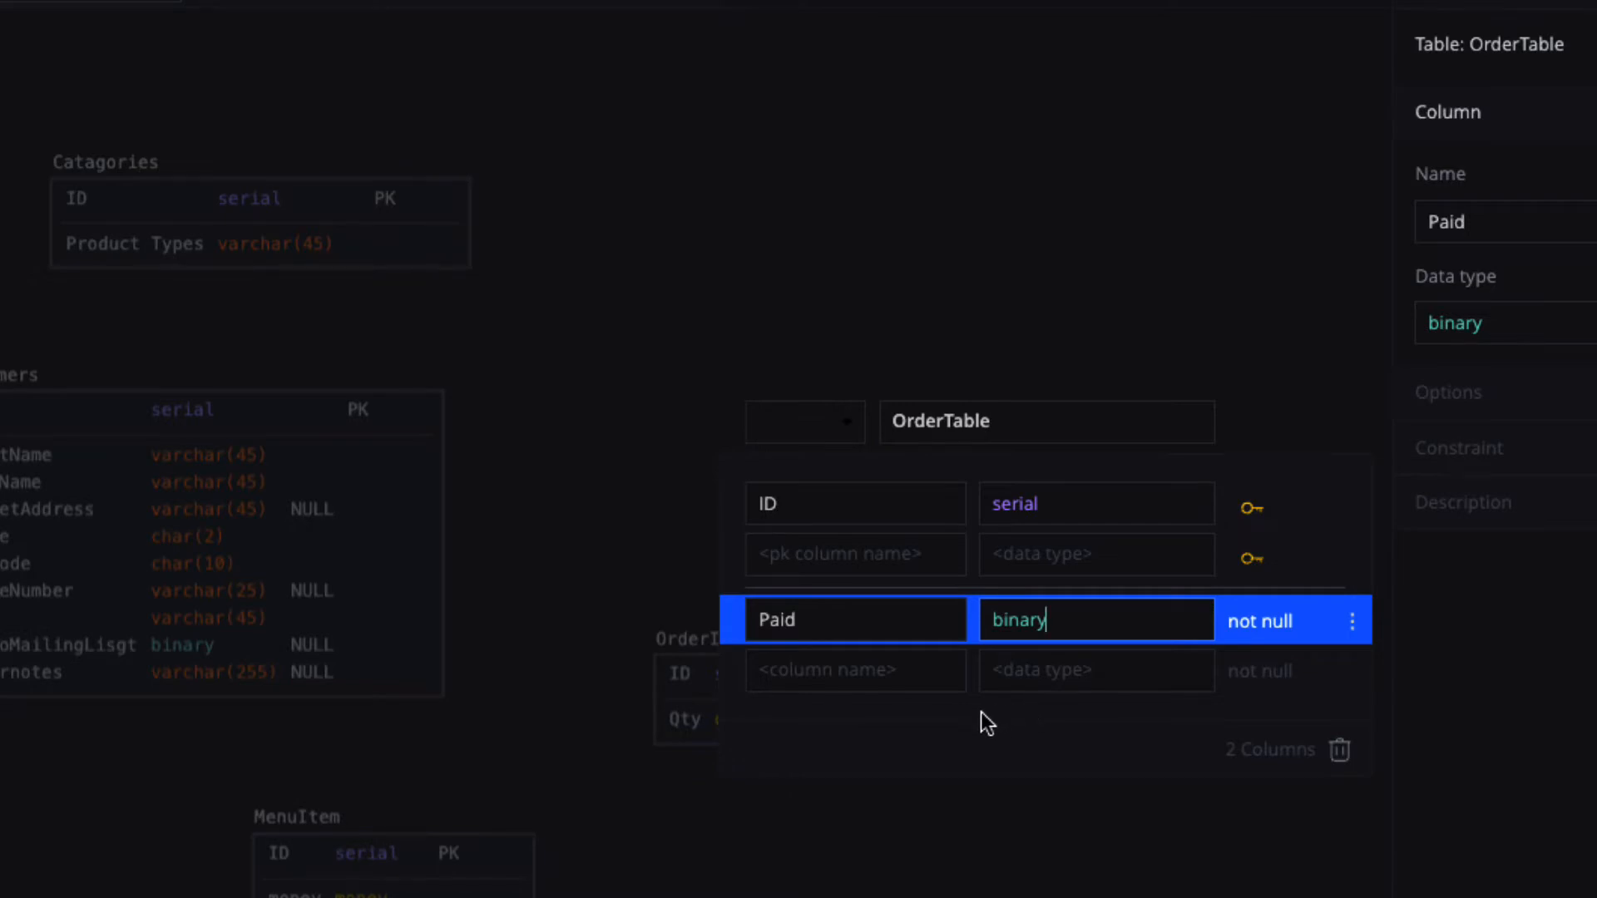
pyautogui.click(810, 673)
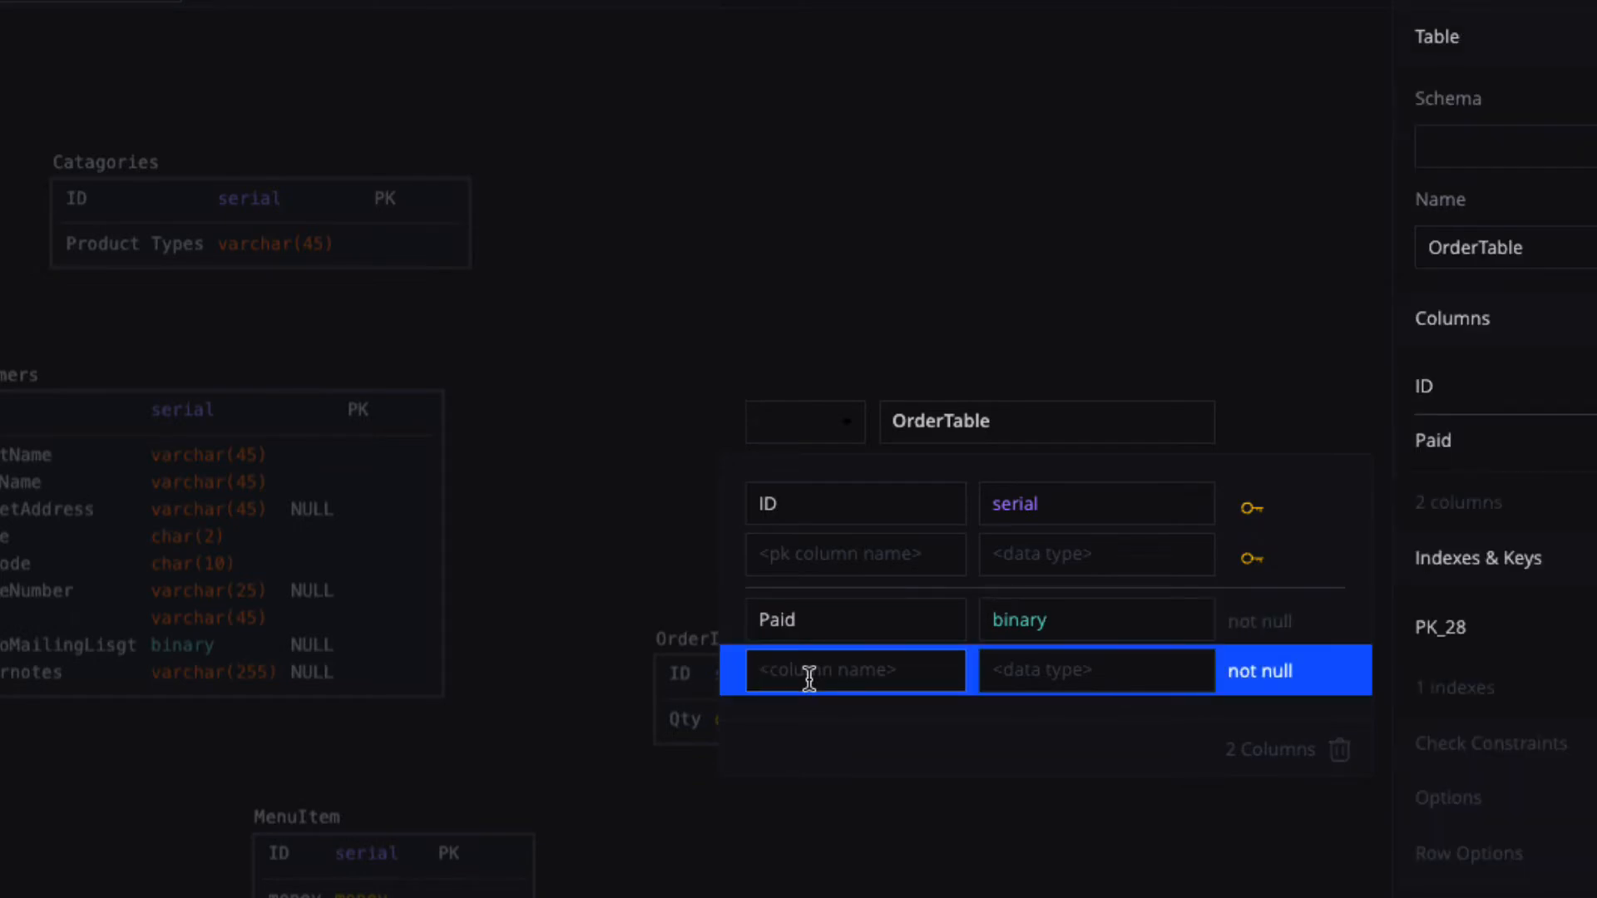
pyautogui.write('PreOrder')
pyautogui.click(1056, 671)
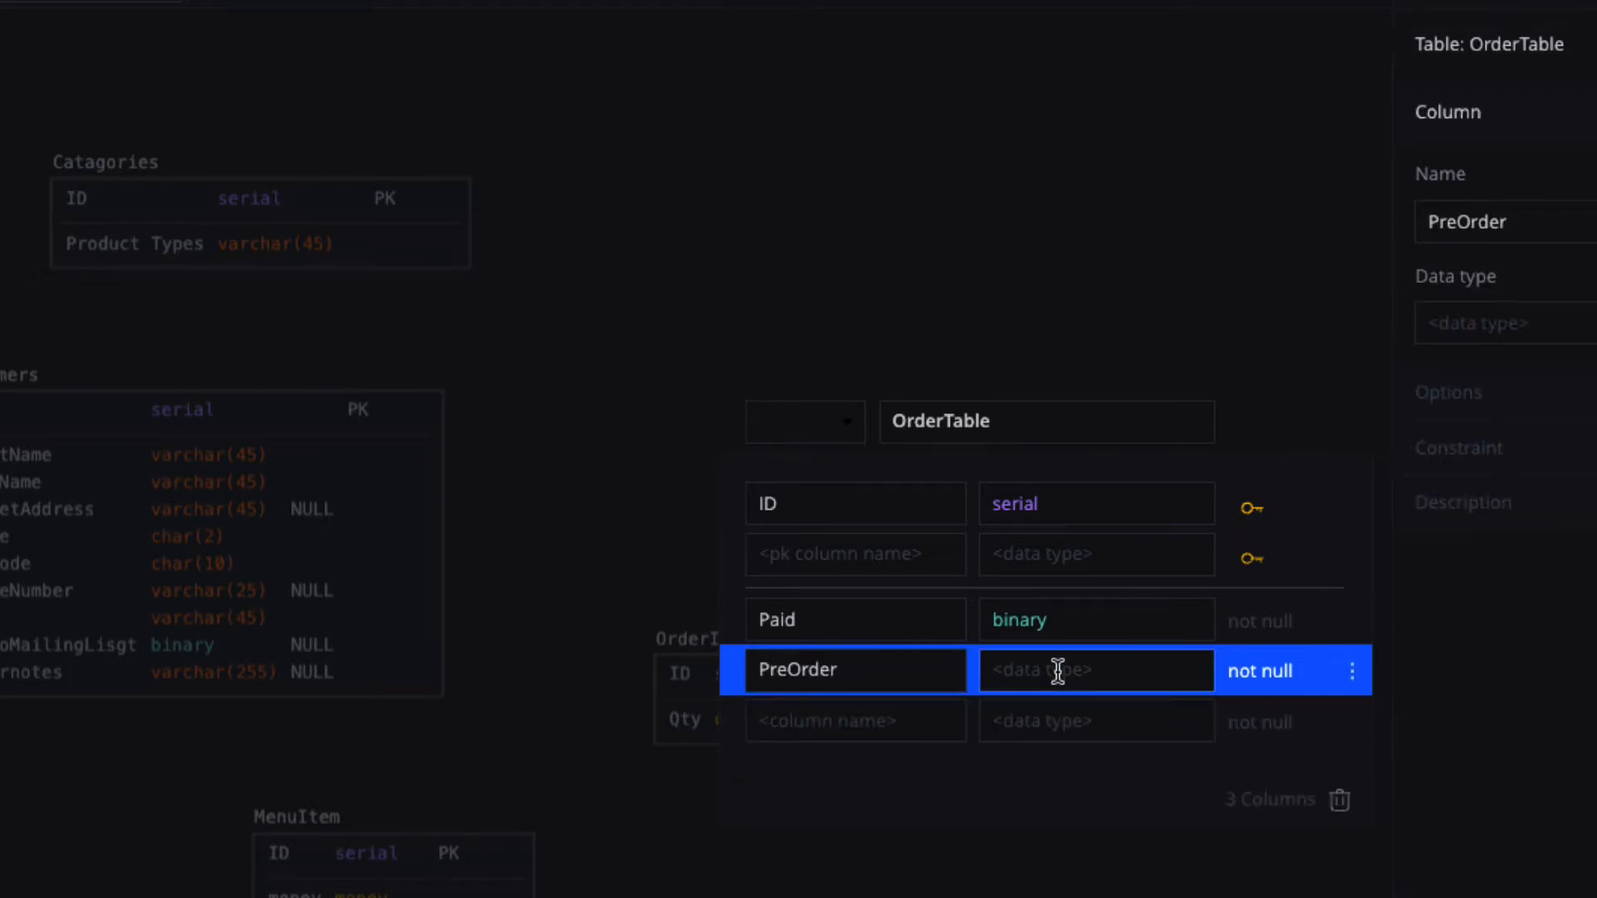
pyautogui.write('b')
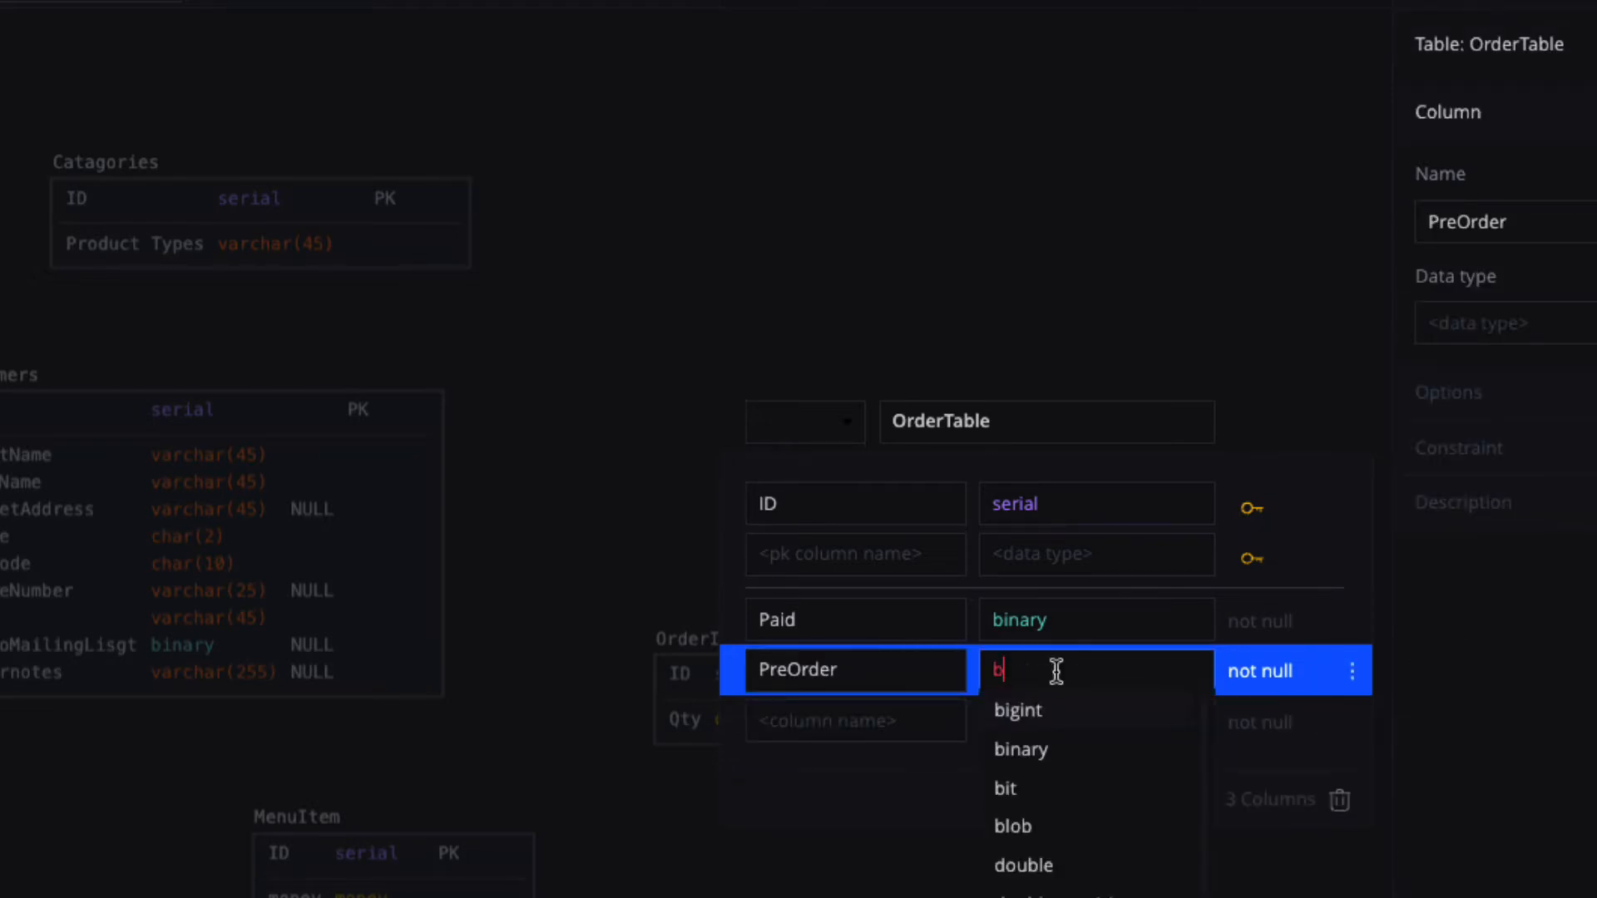
pyautogui.click(1032, 749)
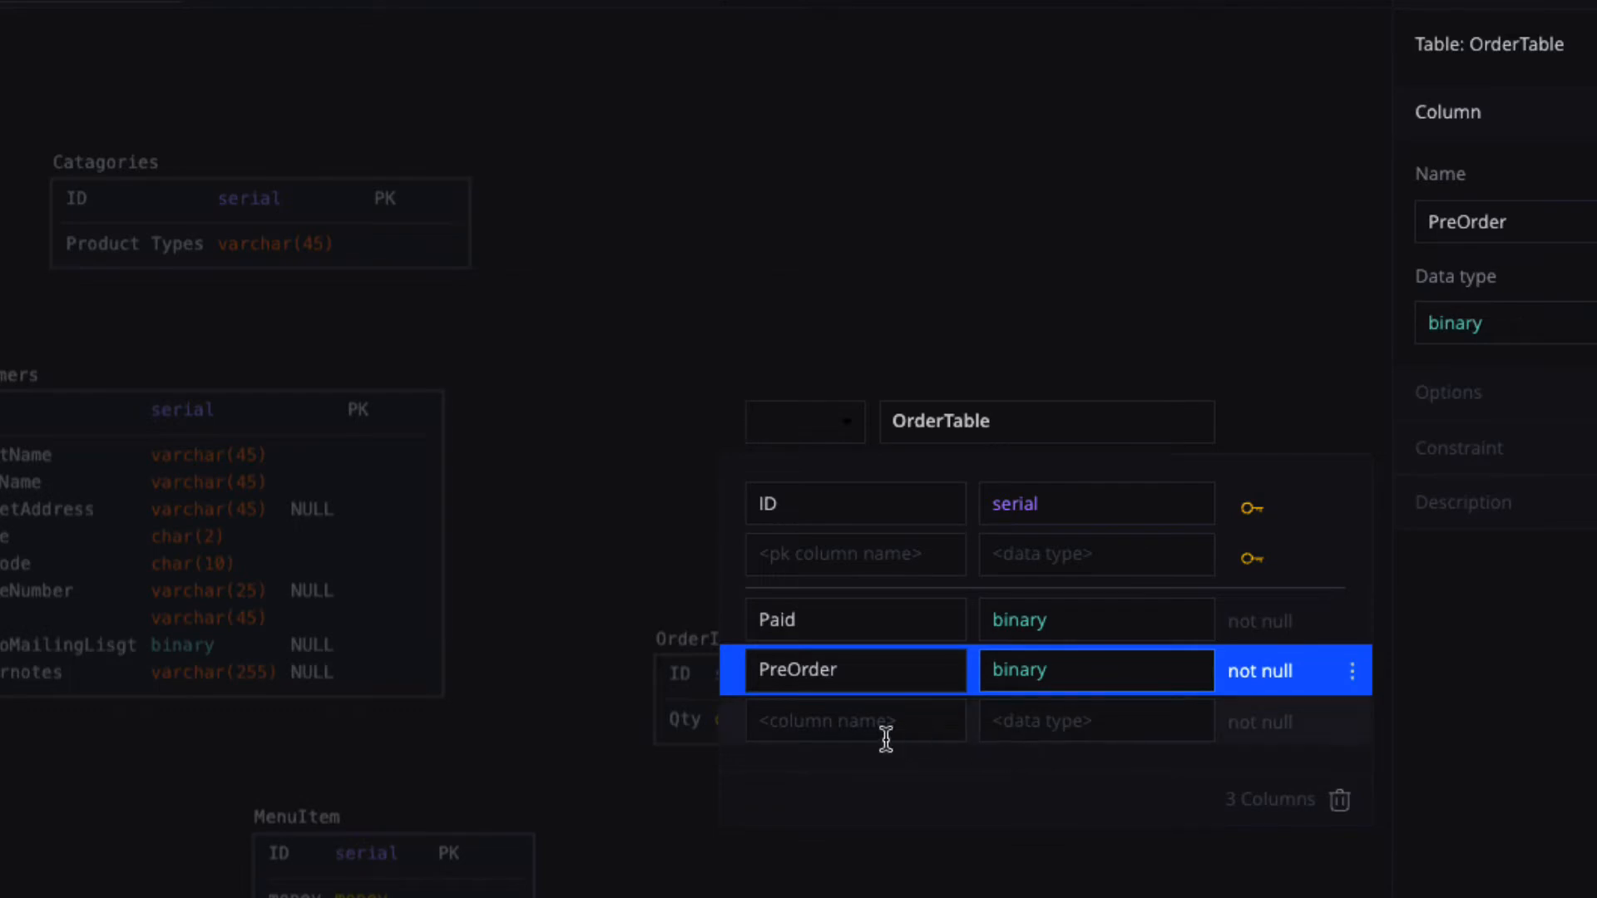
# Add Notes varchar(255) and PickupDate date columns, then close the editor.
pyautogui.click(816, 721)
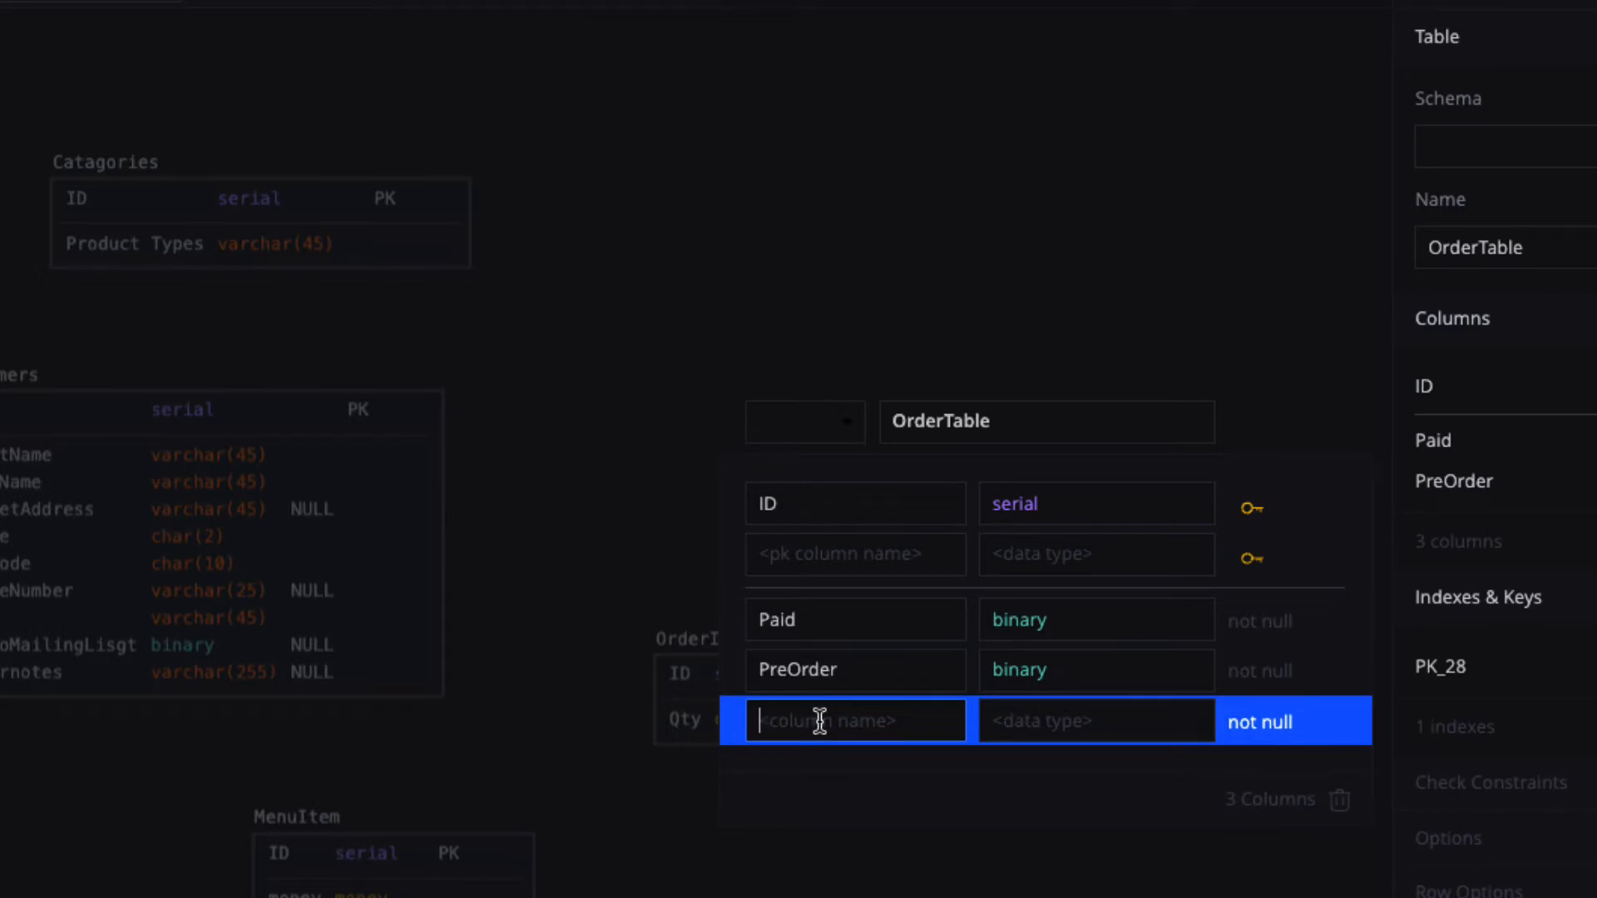
pyautogui.write('Notes')
pyautogui.click(1046, 724)
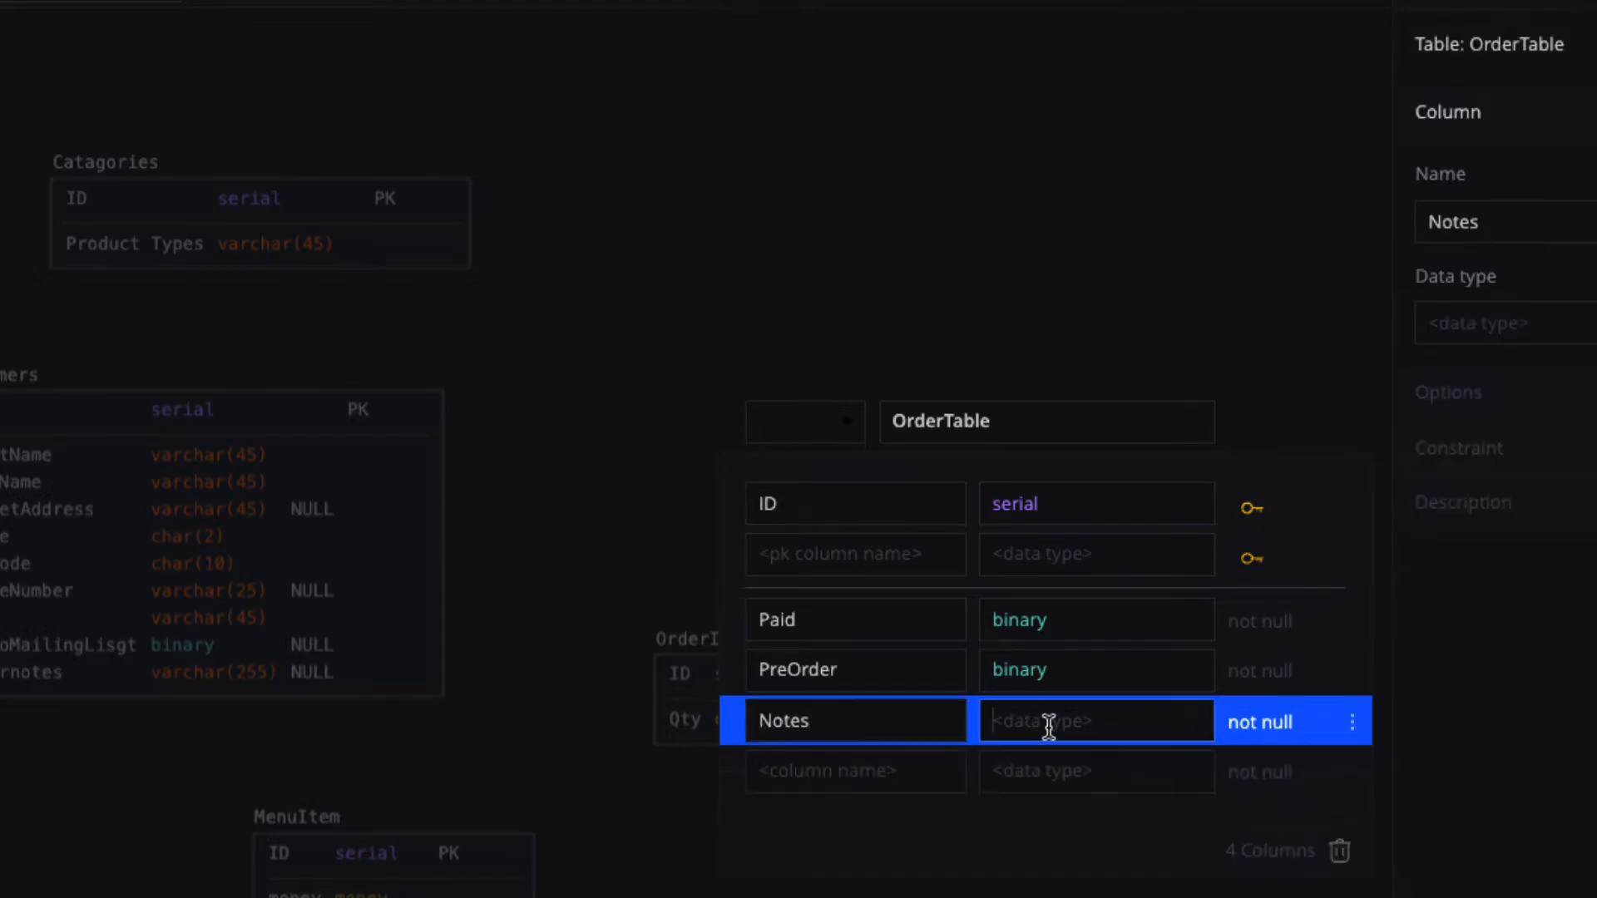
pyautogui.write('varchar')
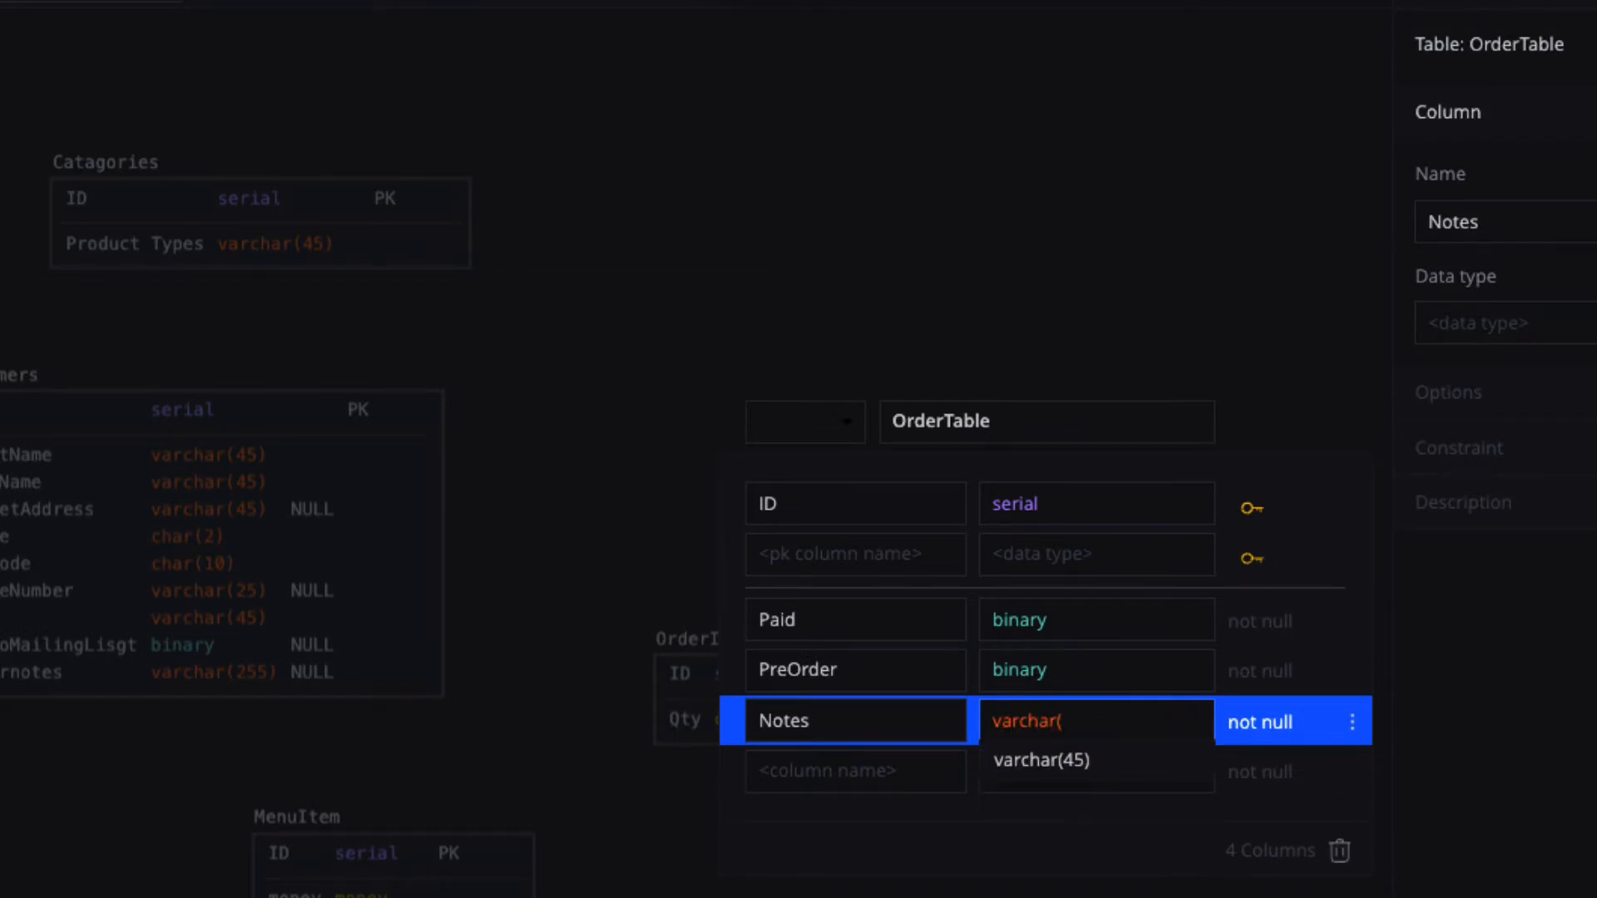
pyautogui.write('(255')
pyautogui.write(')')
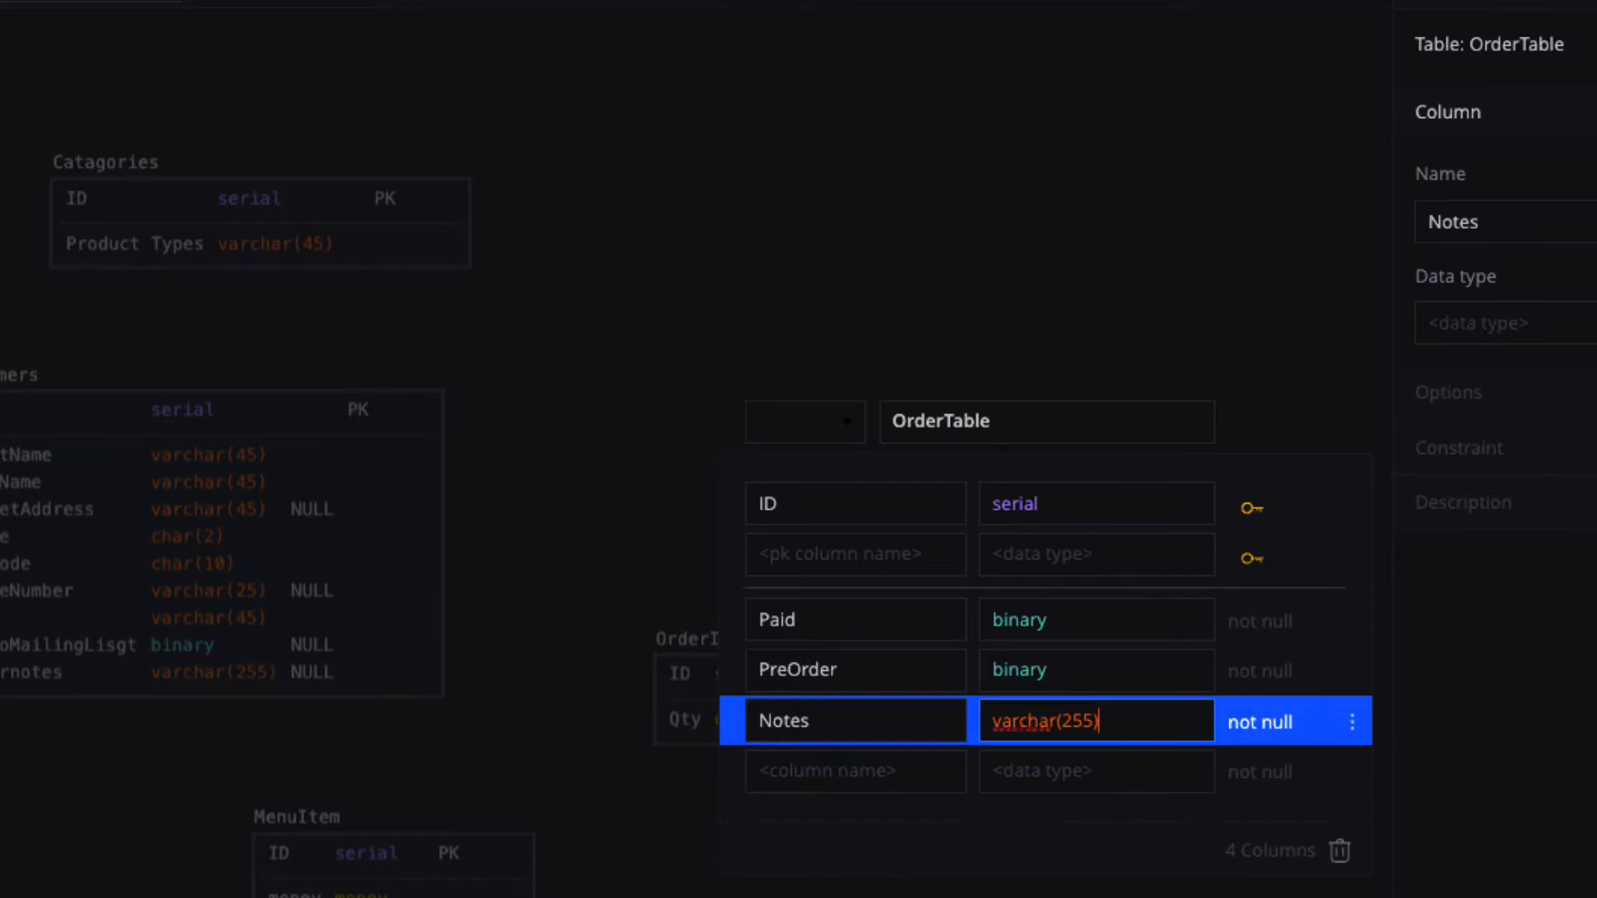
pyautogui.click(1037, 767)
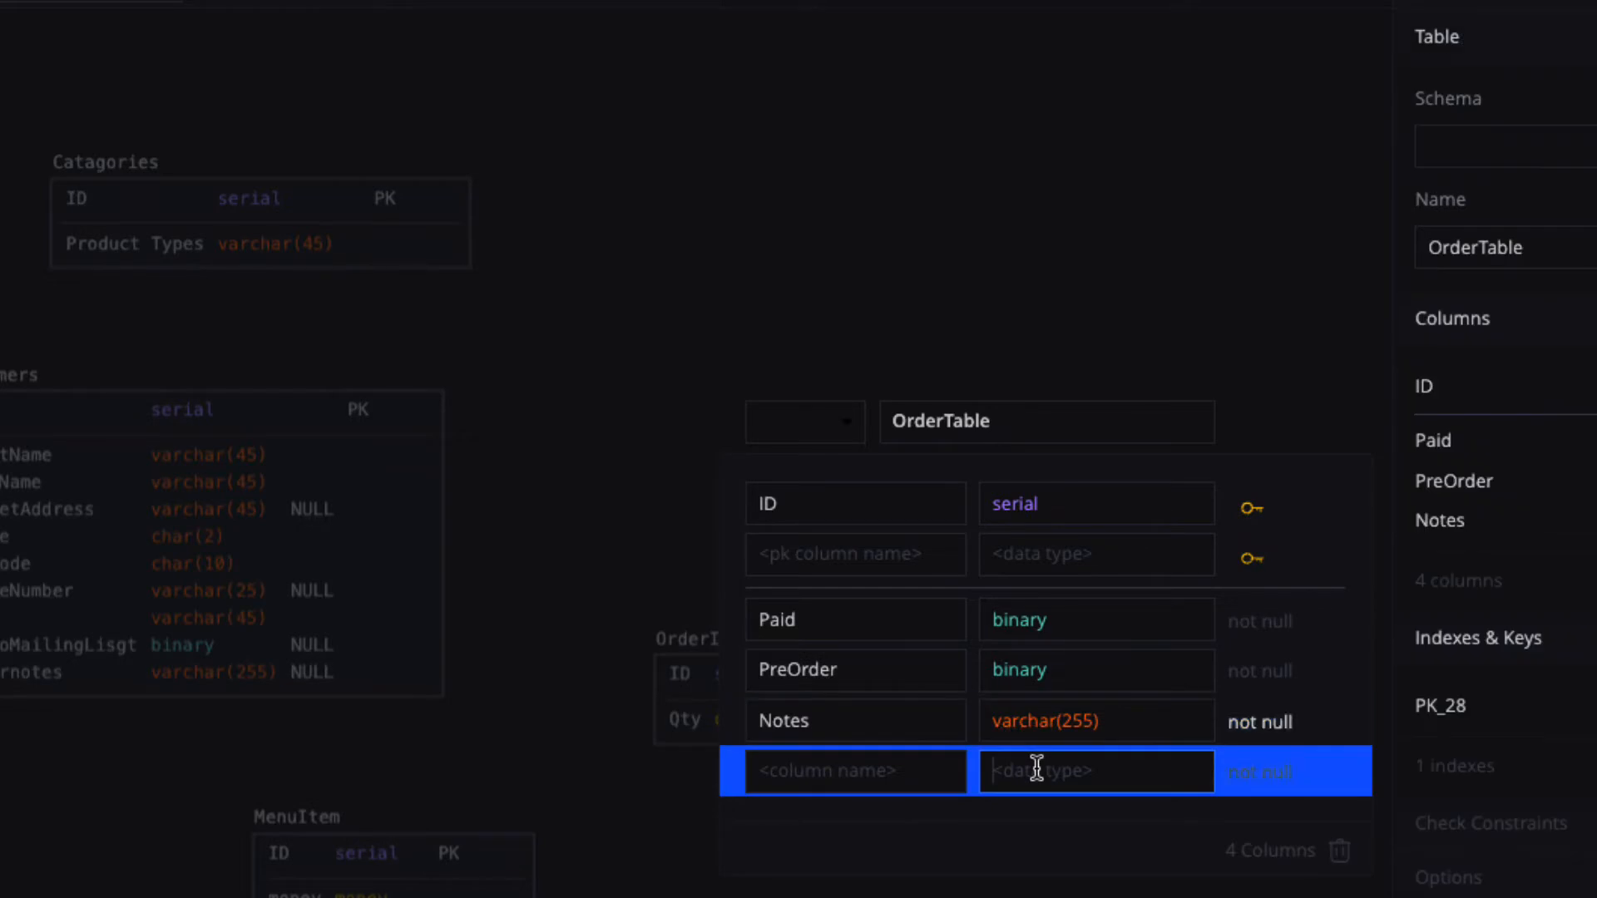
pyautogui.click(887, 758)
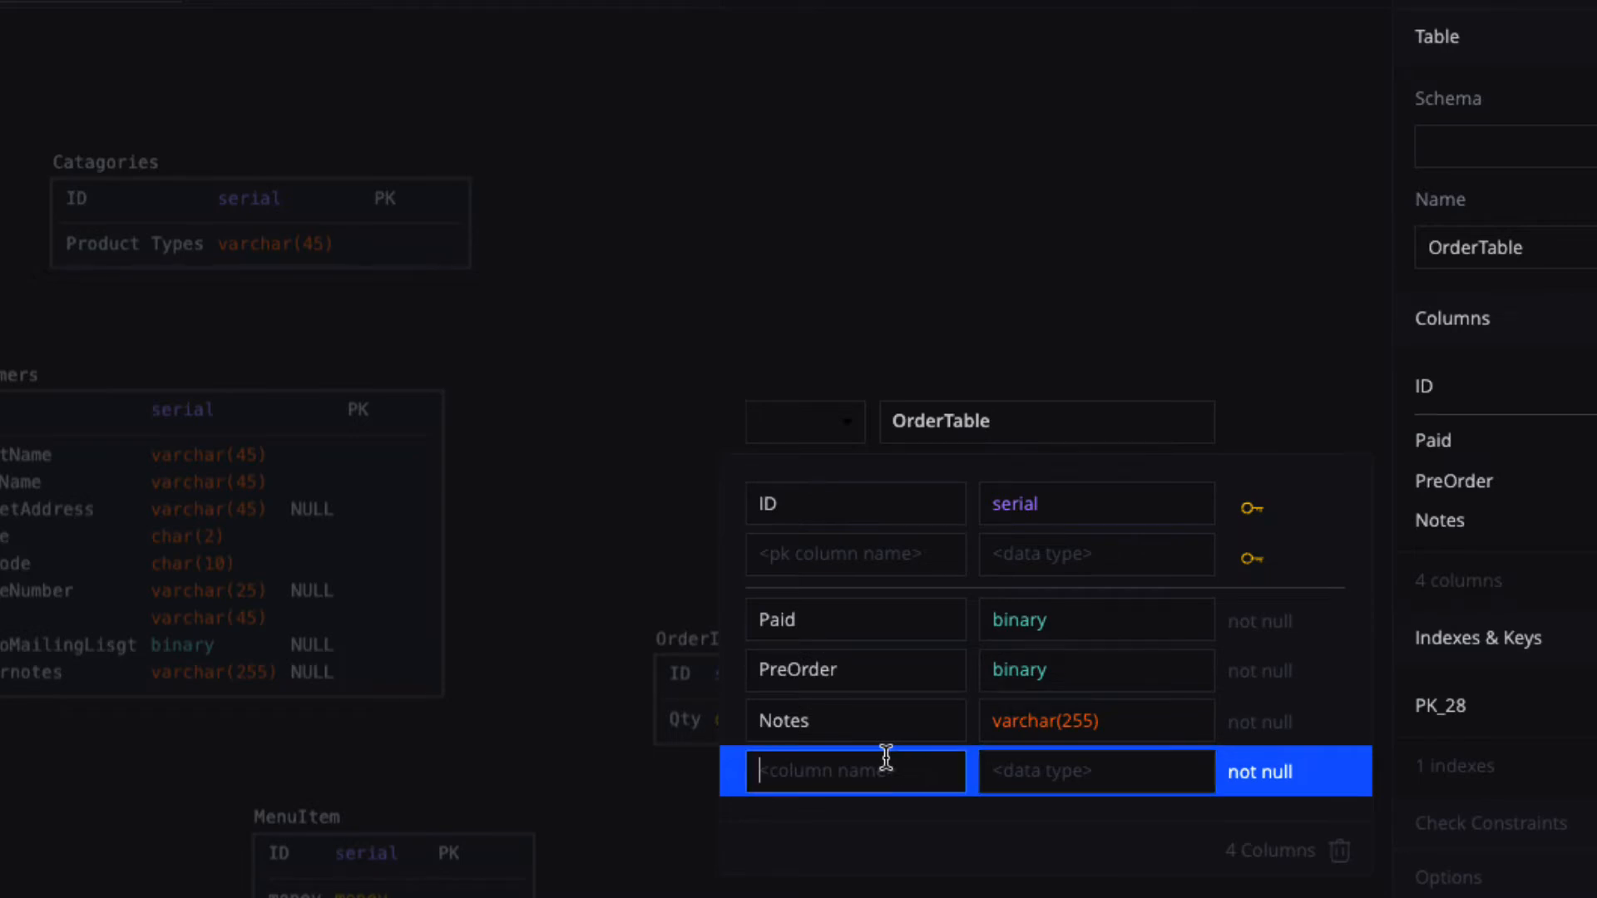
pyautogui.write('Pickup')
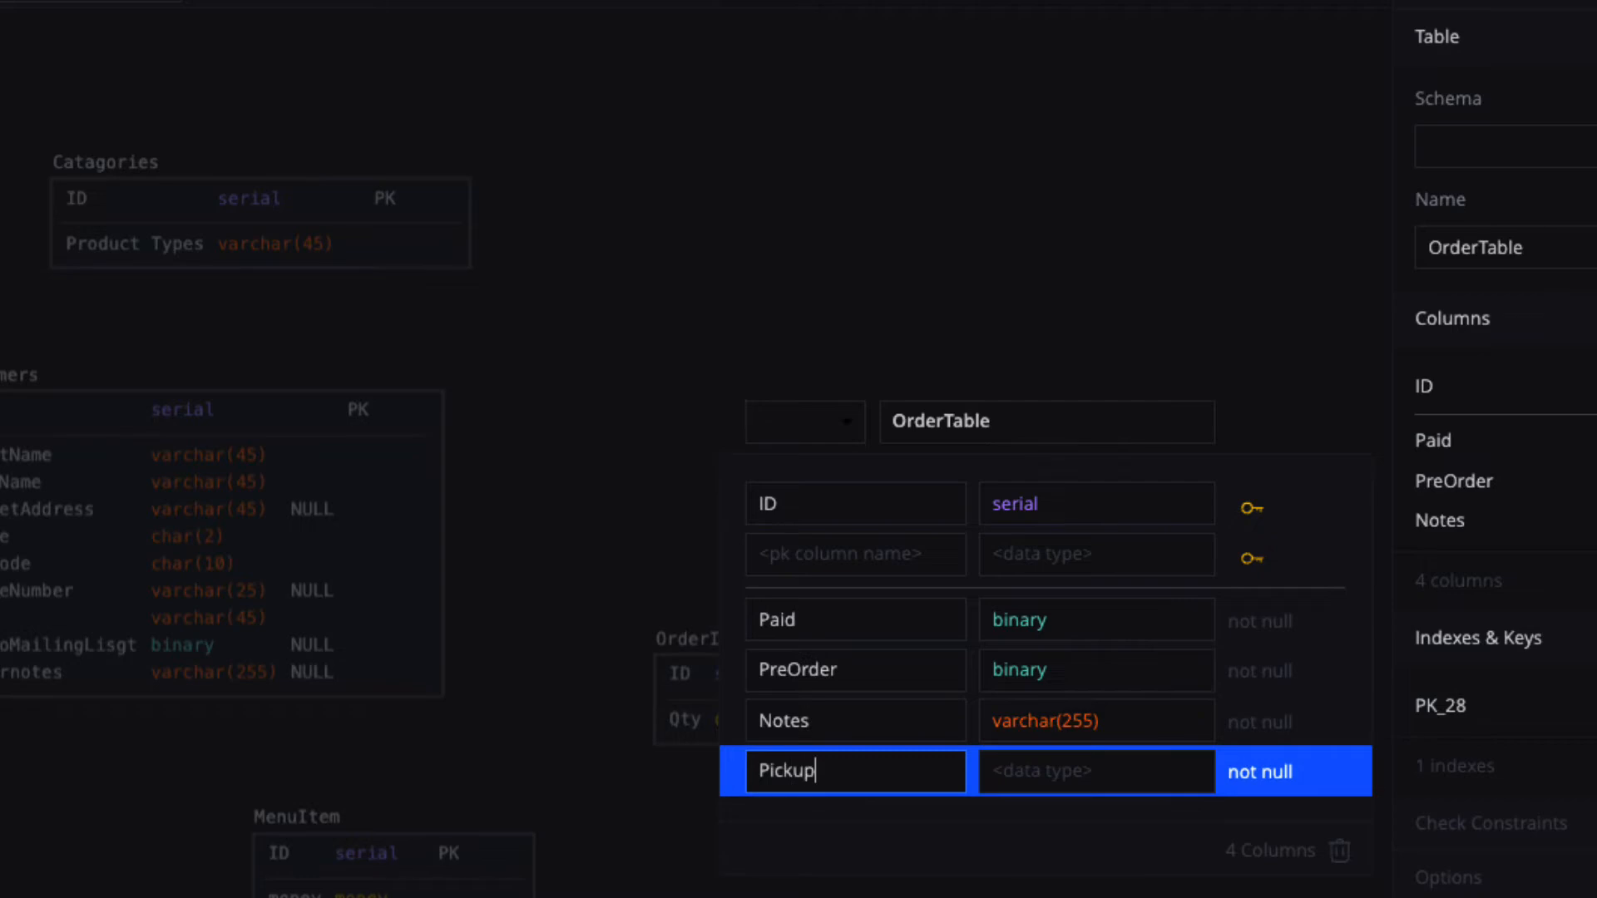
pyautogui.write('Date')
pyautogui.click(1023, 770)
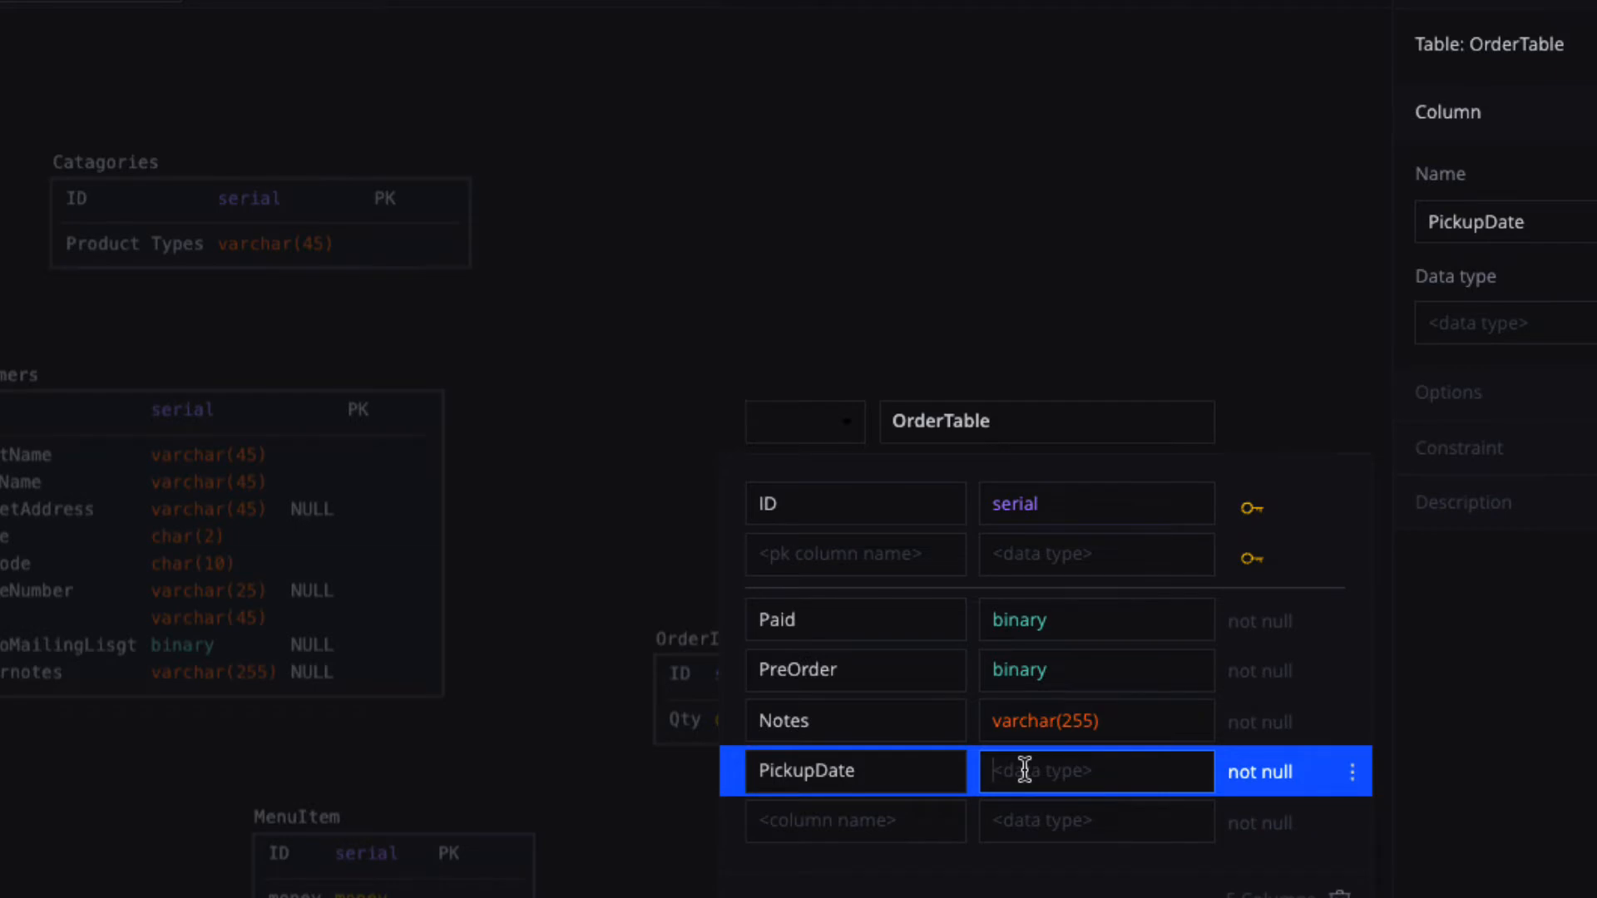
pyautogui.write('dat')
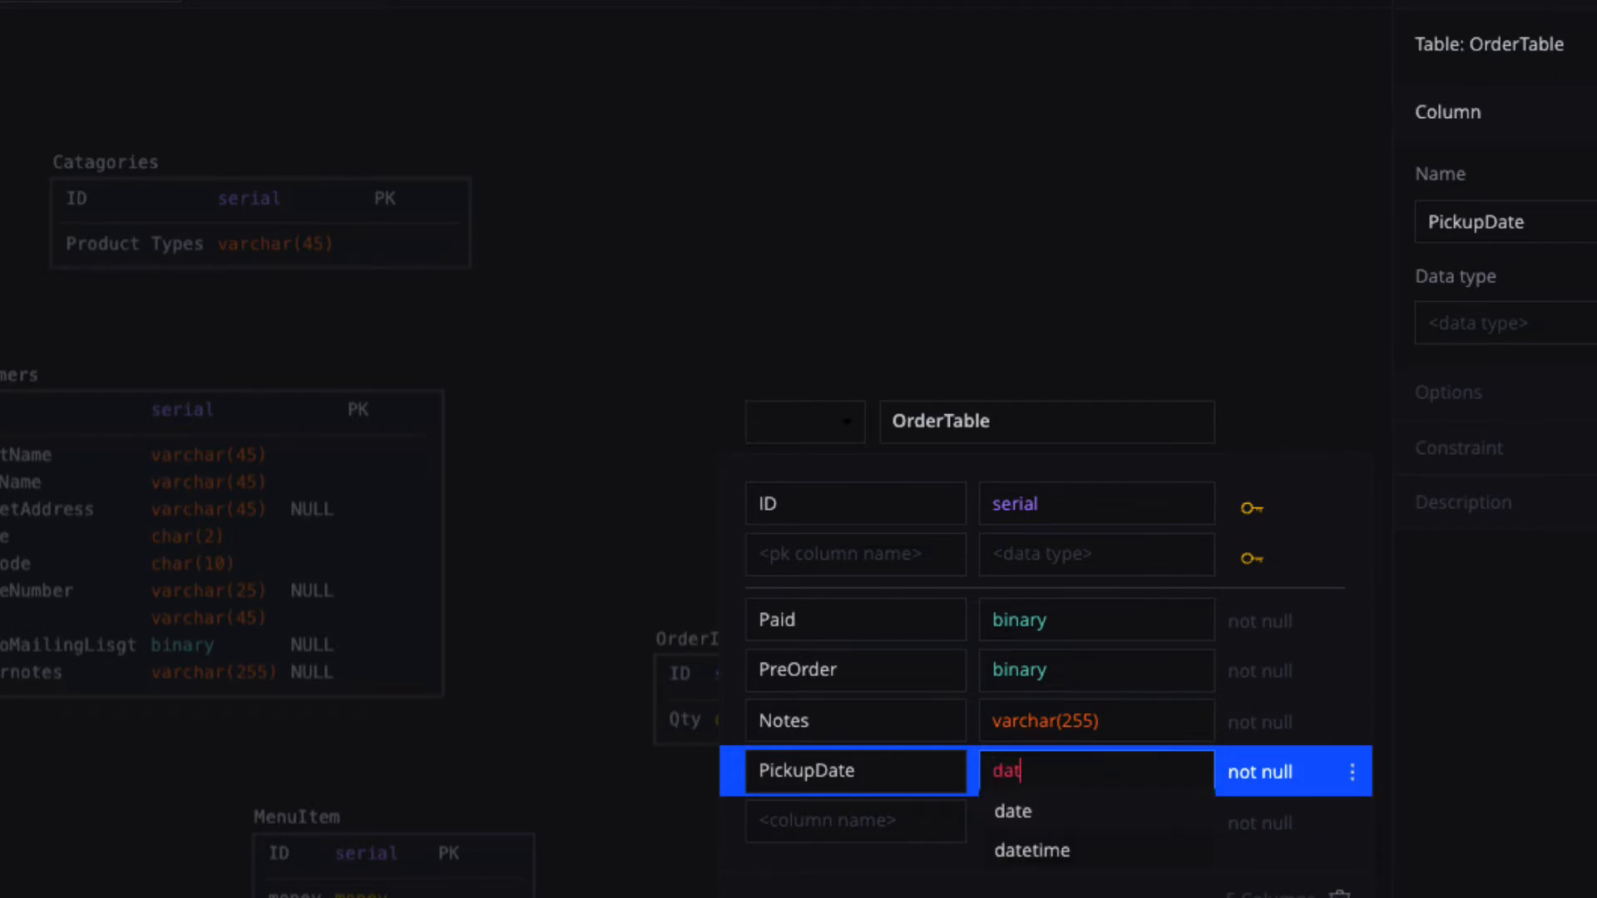
pyautogui.click(1015, 811)
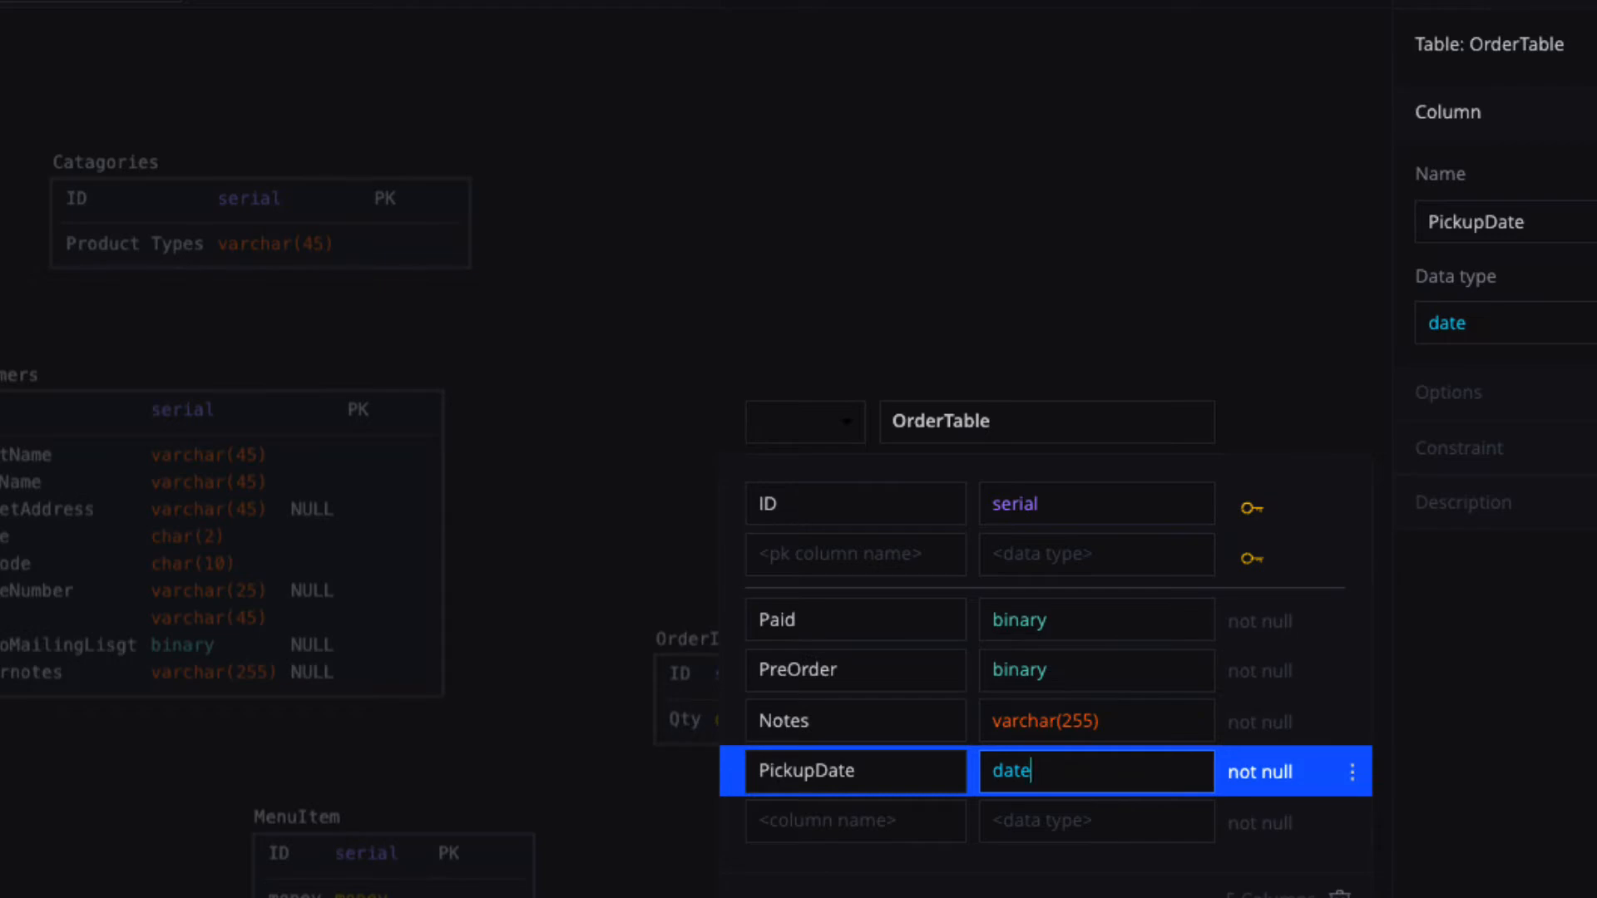
pyautogui.press('Escape')
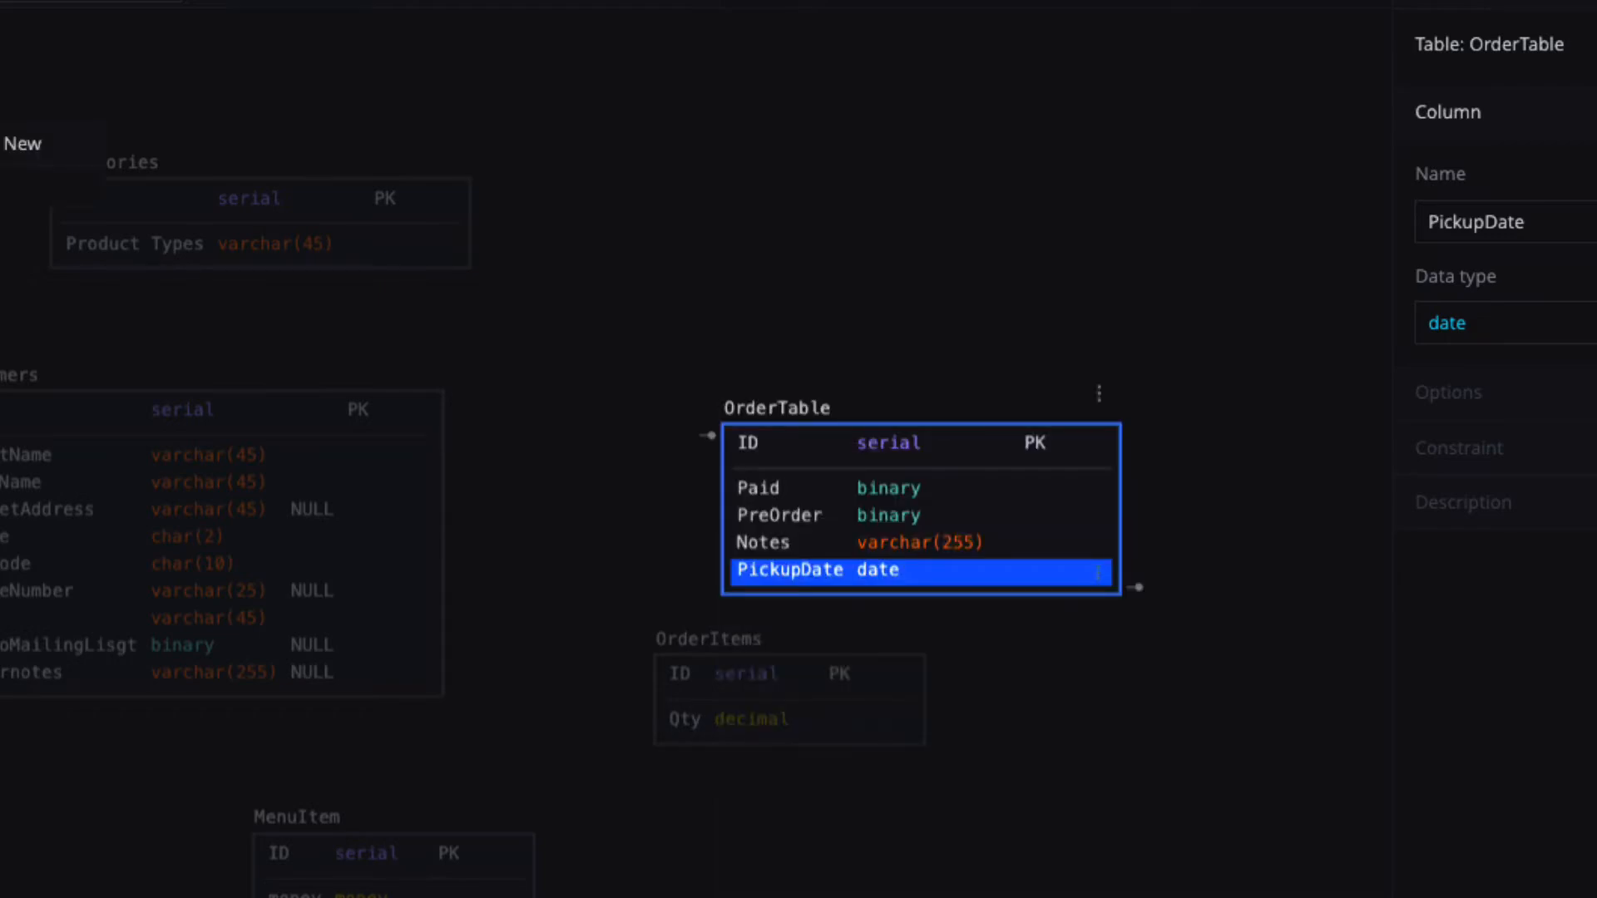
# Add a table below OrderItems beside MenuItem and rename table_33 to OrderDecember.
pyautogui.click(18, 143)
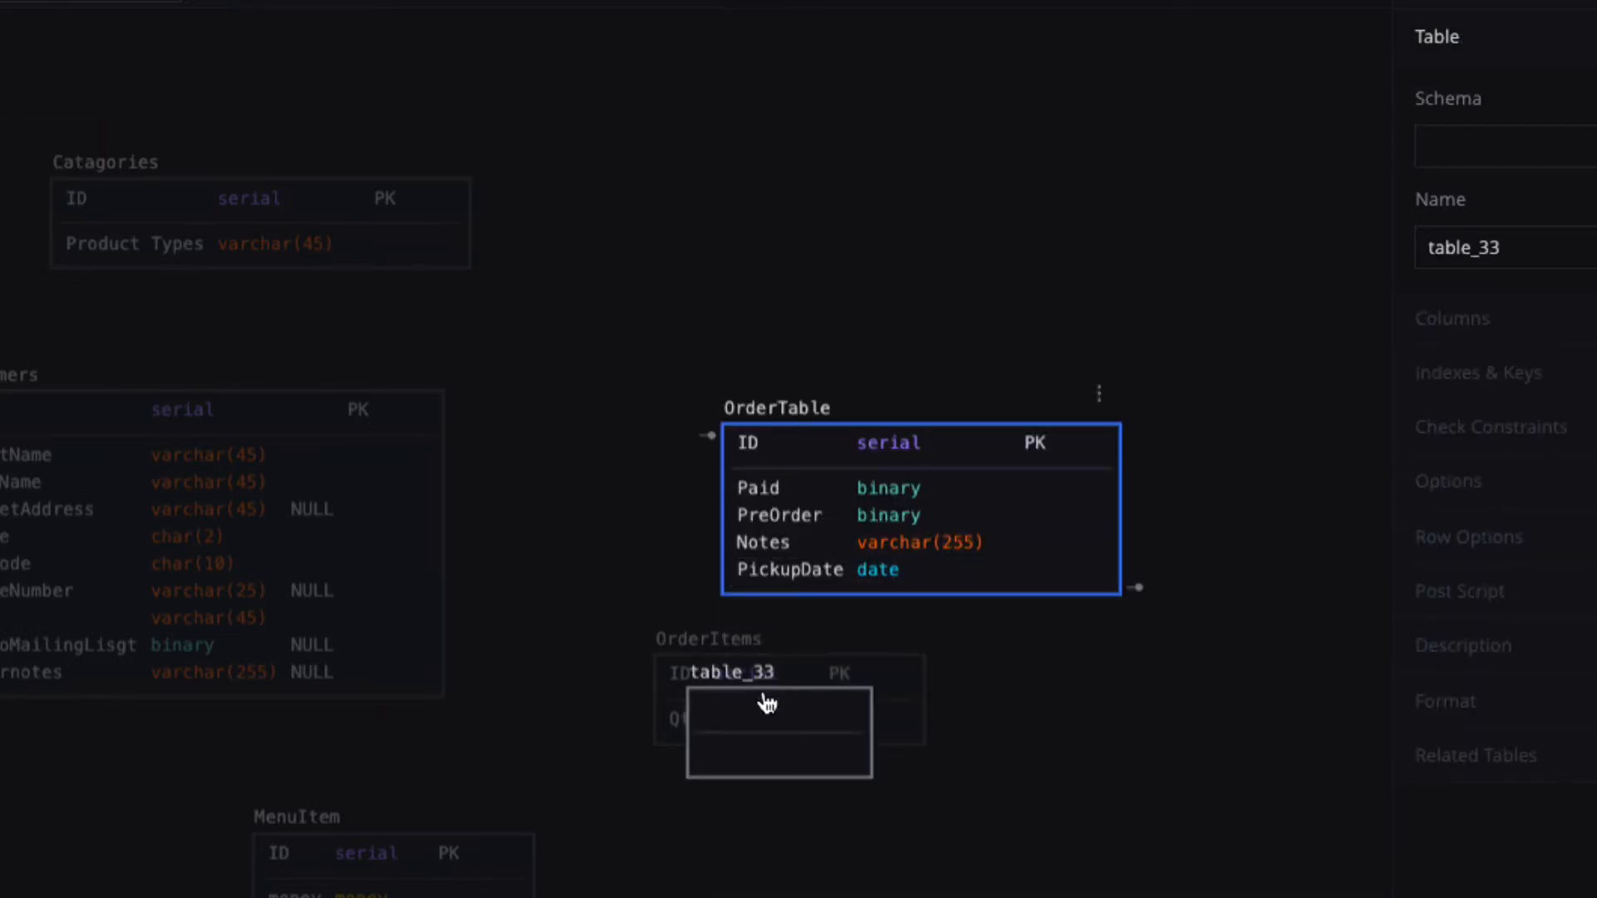
pyautogui.moveTo(762, 696); pyautogui.dragTo(709, 869)
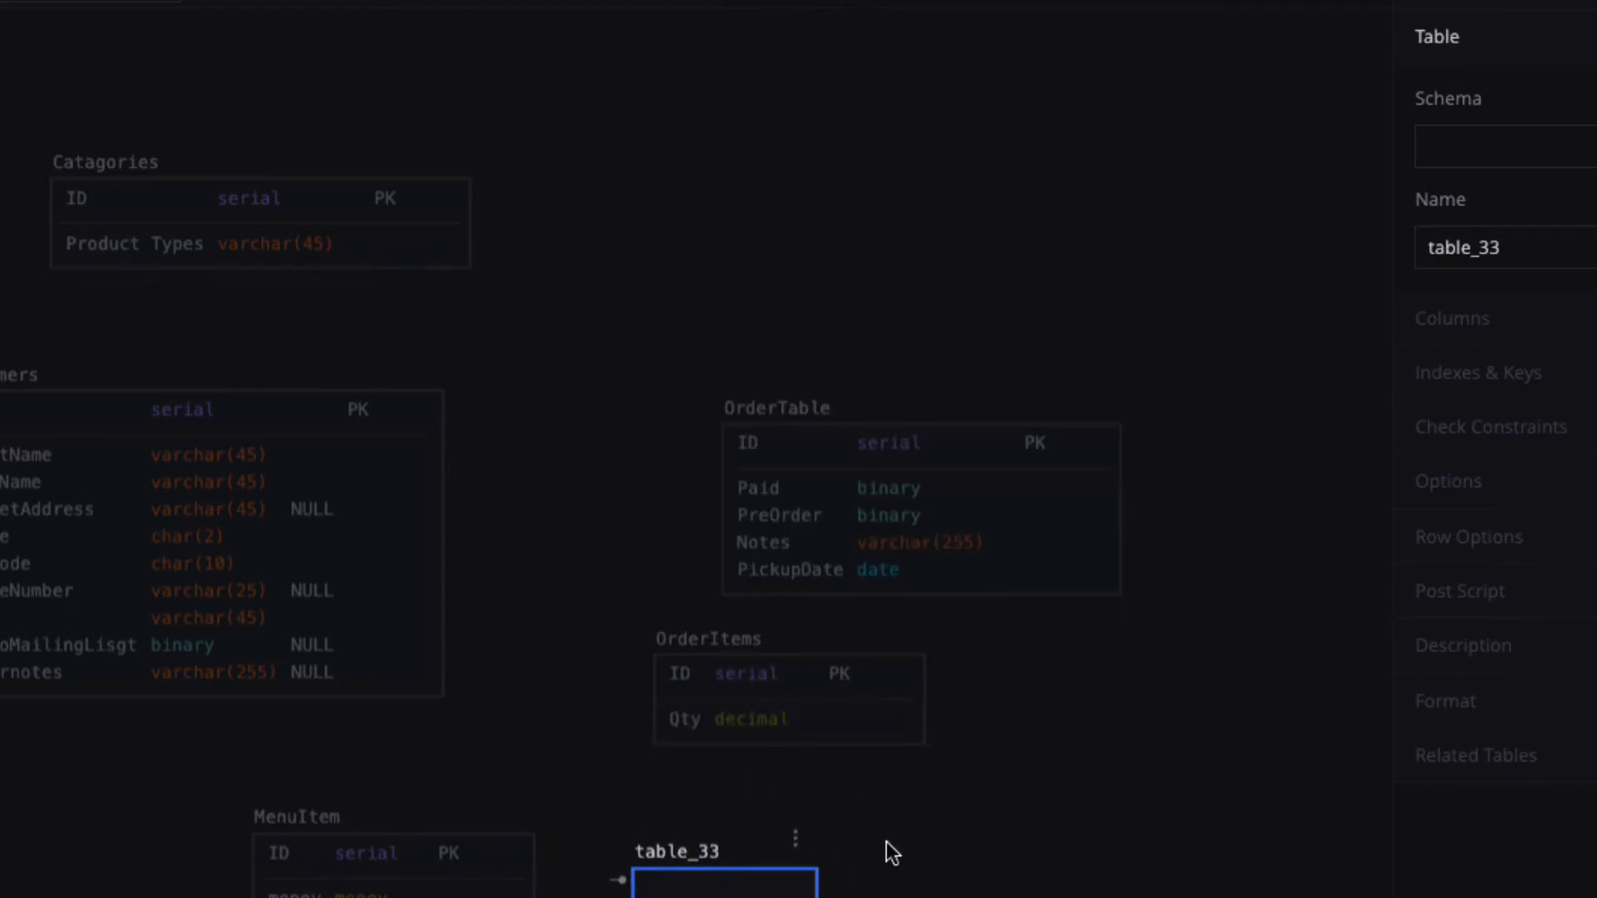
pyautogui.moveTo(1532, 247); pyautogui.dragTo(1375, 267)
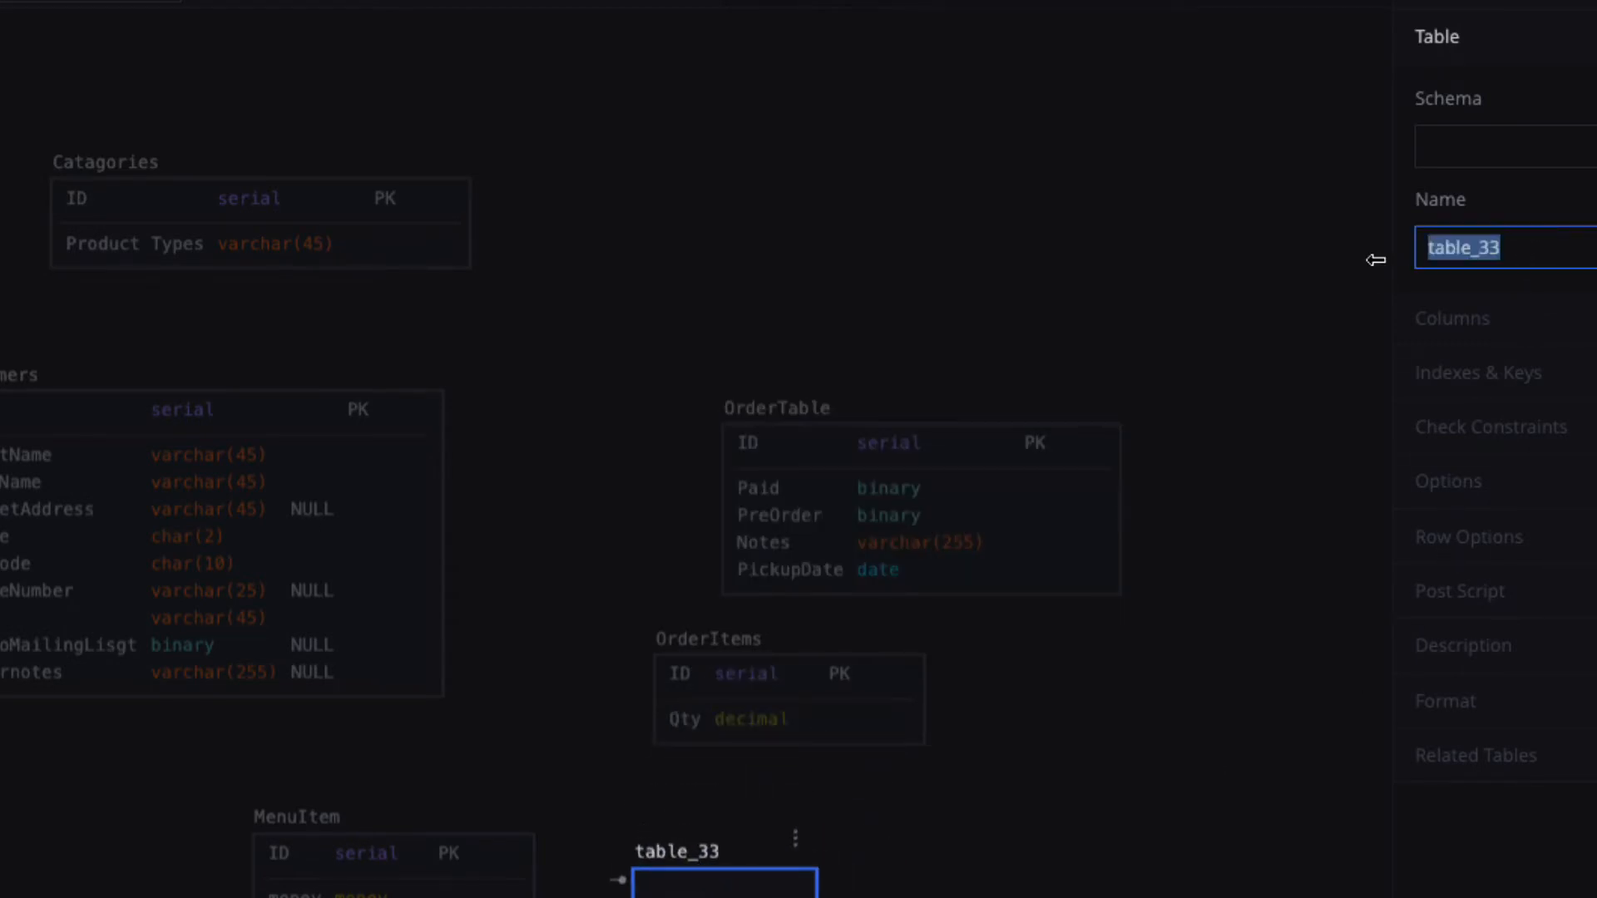
pyautogui.write('O')
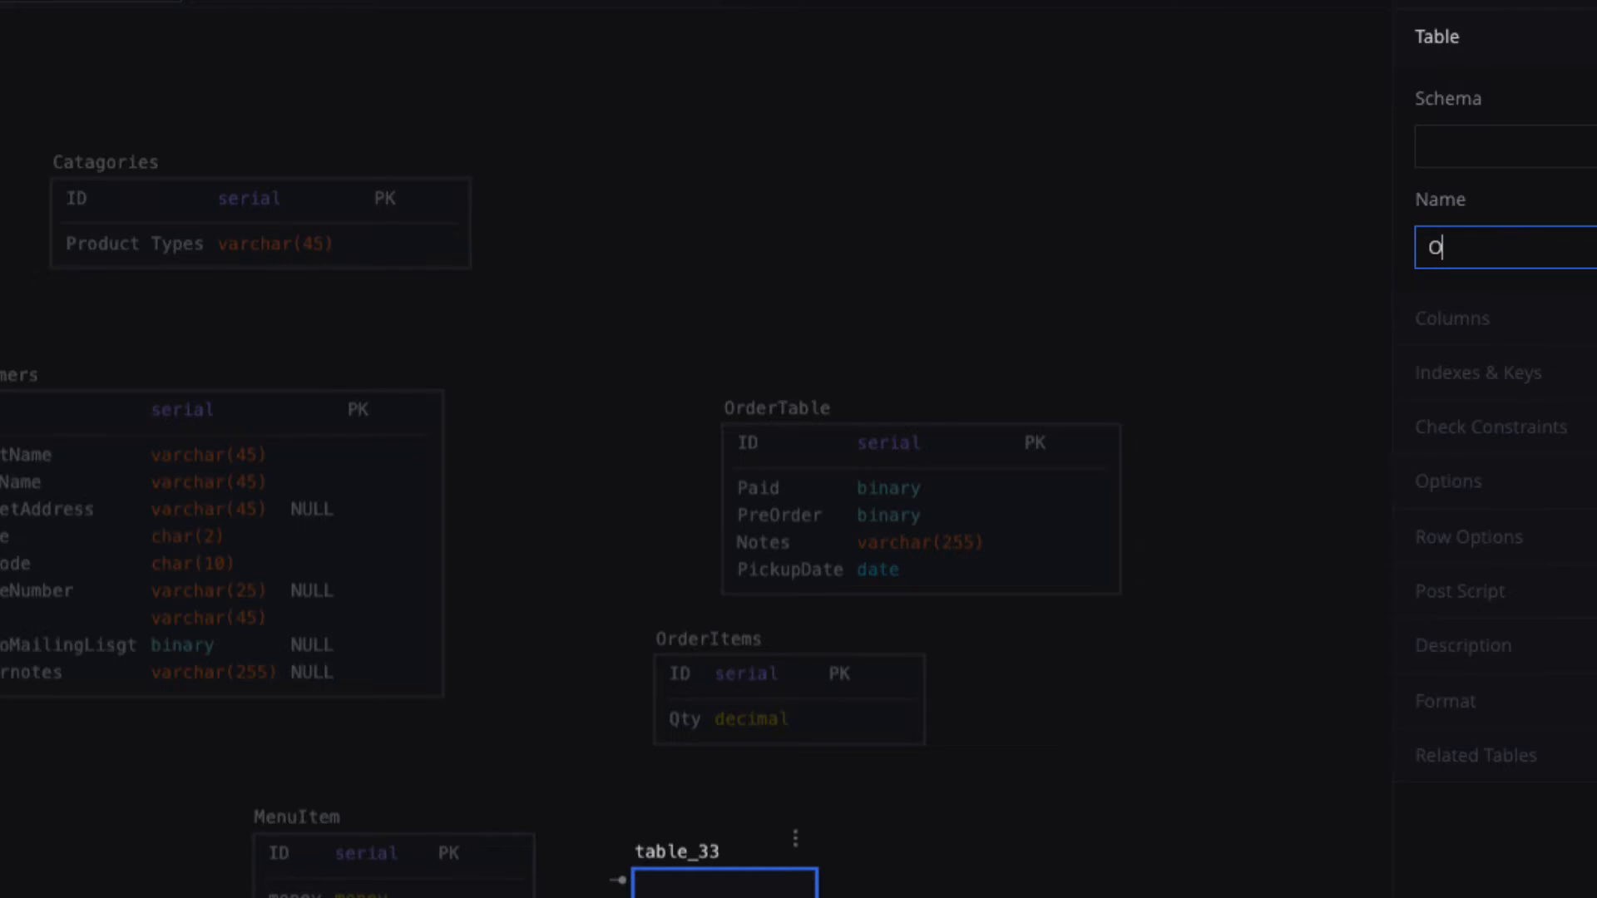
pyautogui.write('rderDecember')
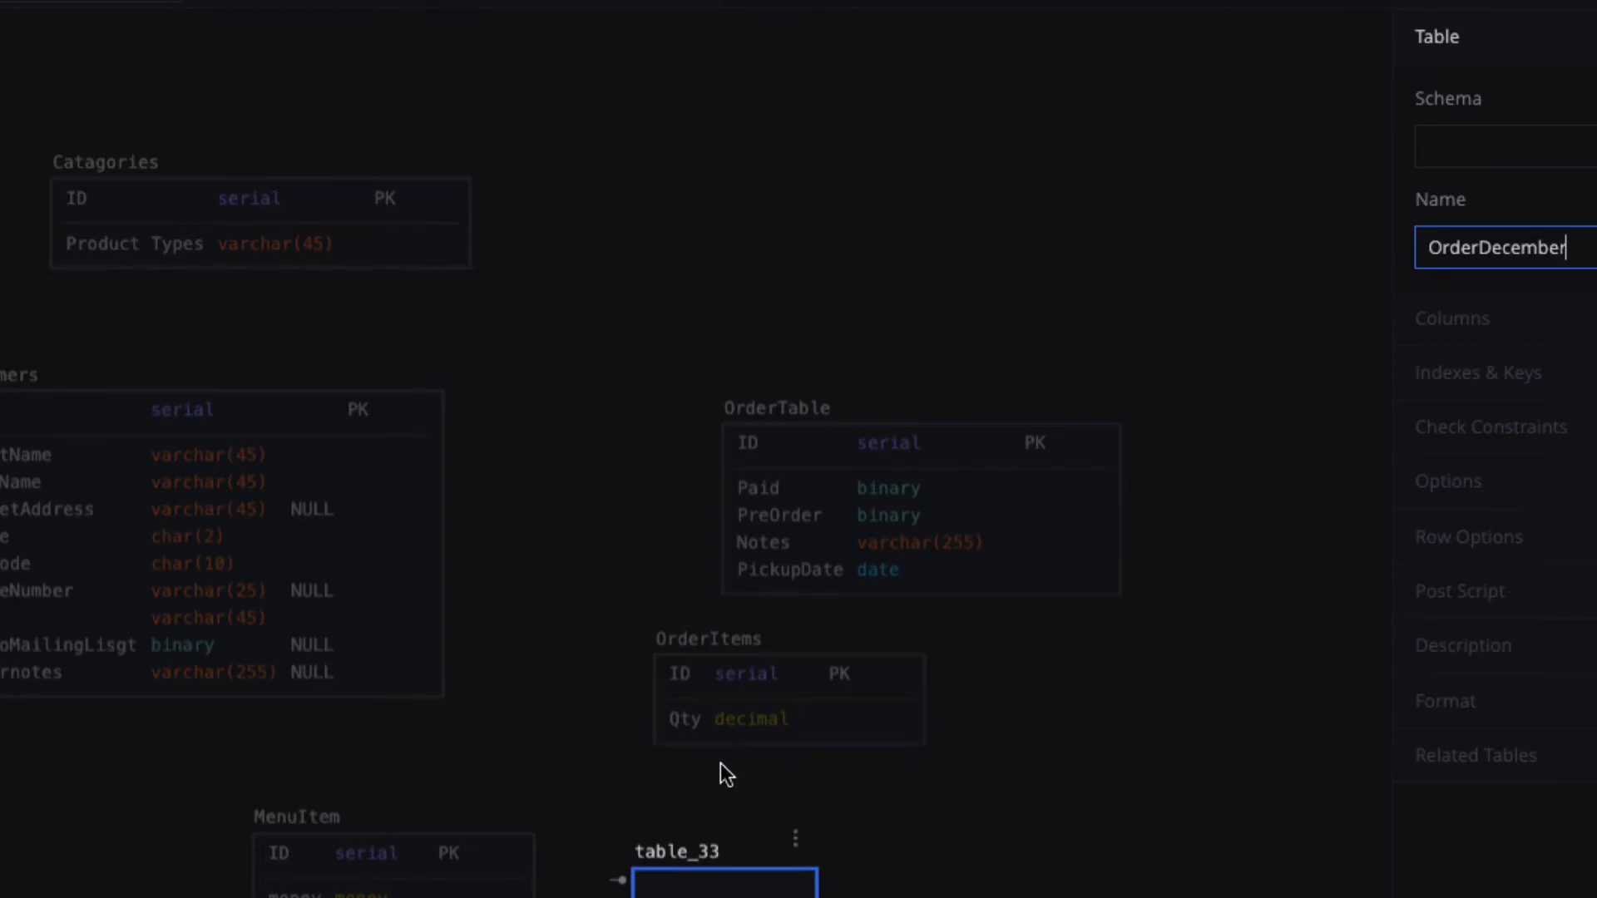
pyautogui.click(696, 889)
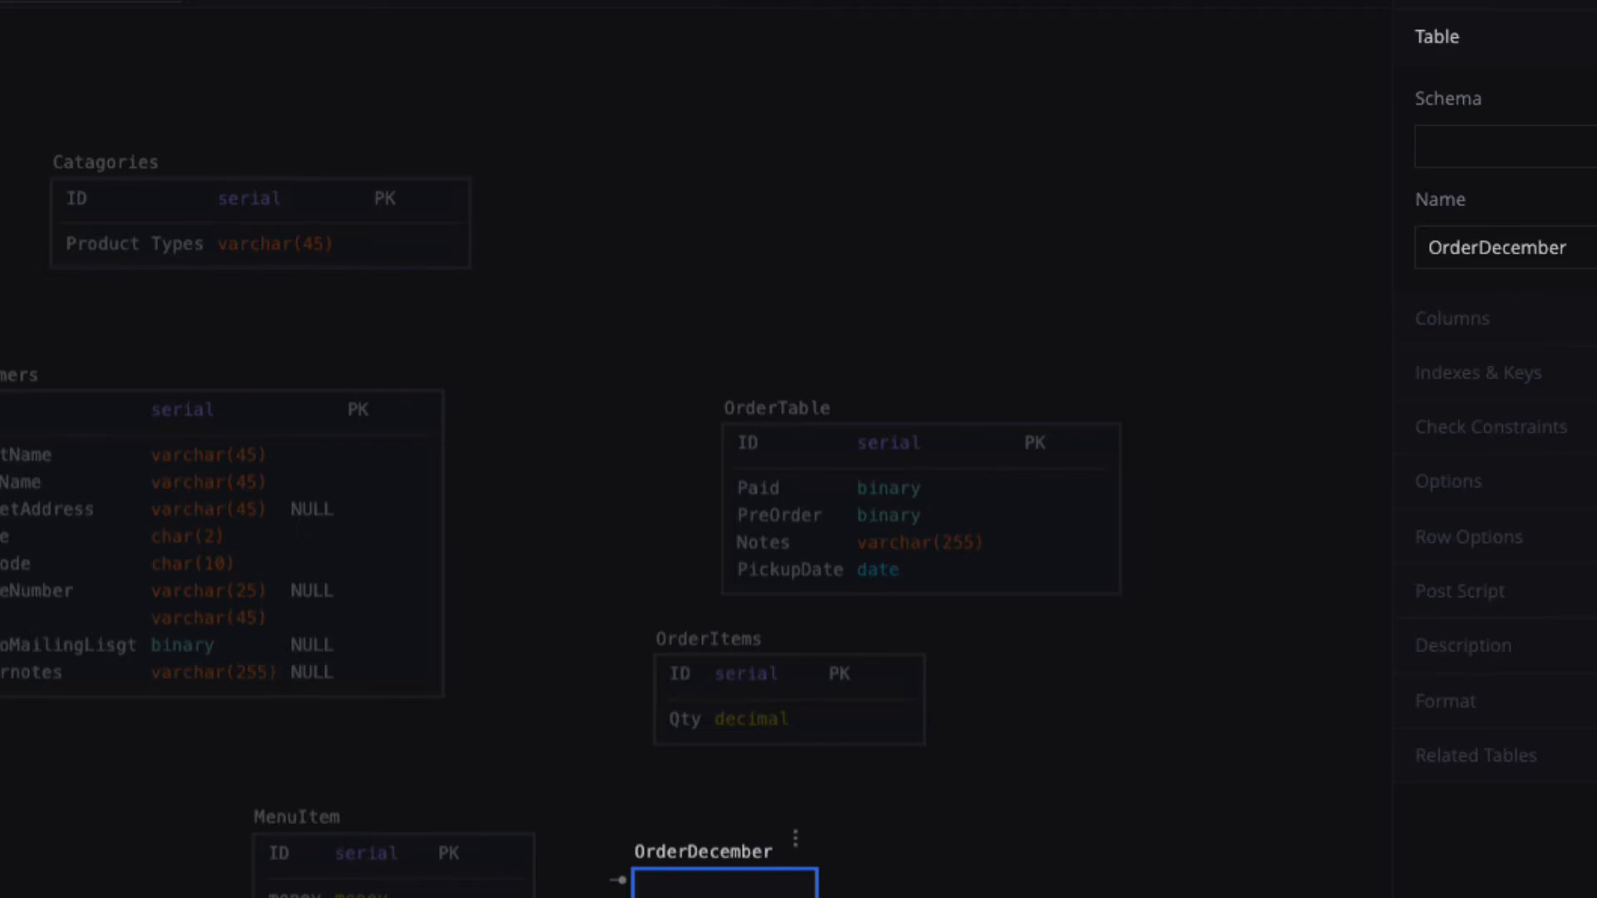
# Add ProductType and ProuctName varchar(255) columns to OrderDecember and move it near the top.
pyautogui.doubleClick(725, 890)
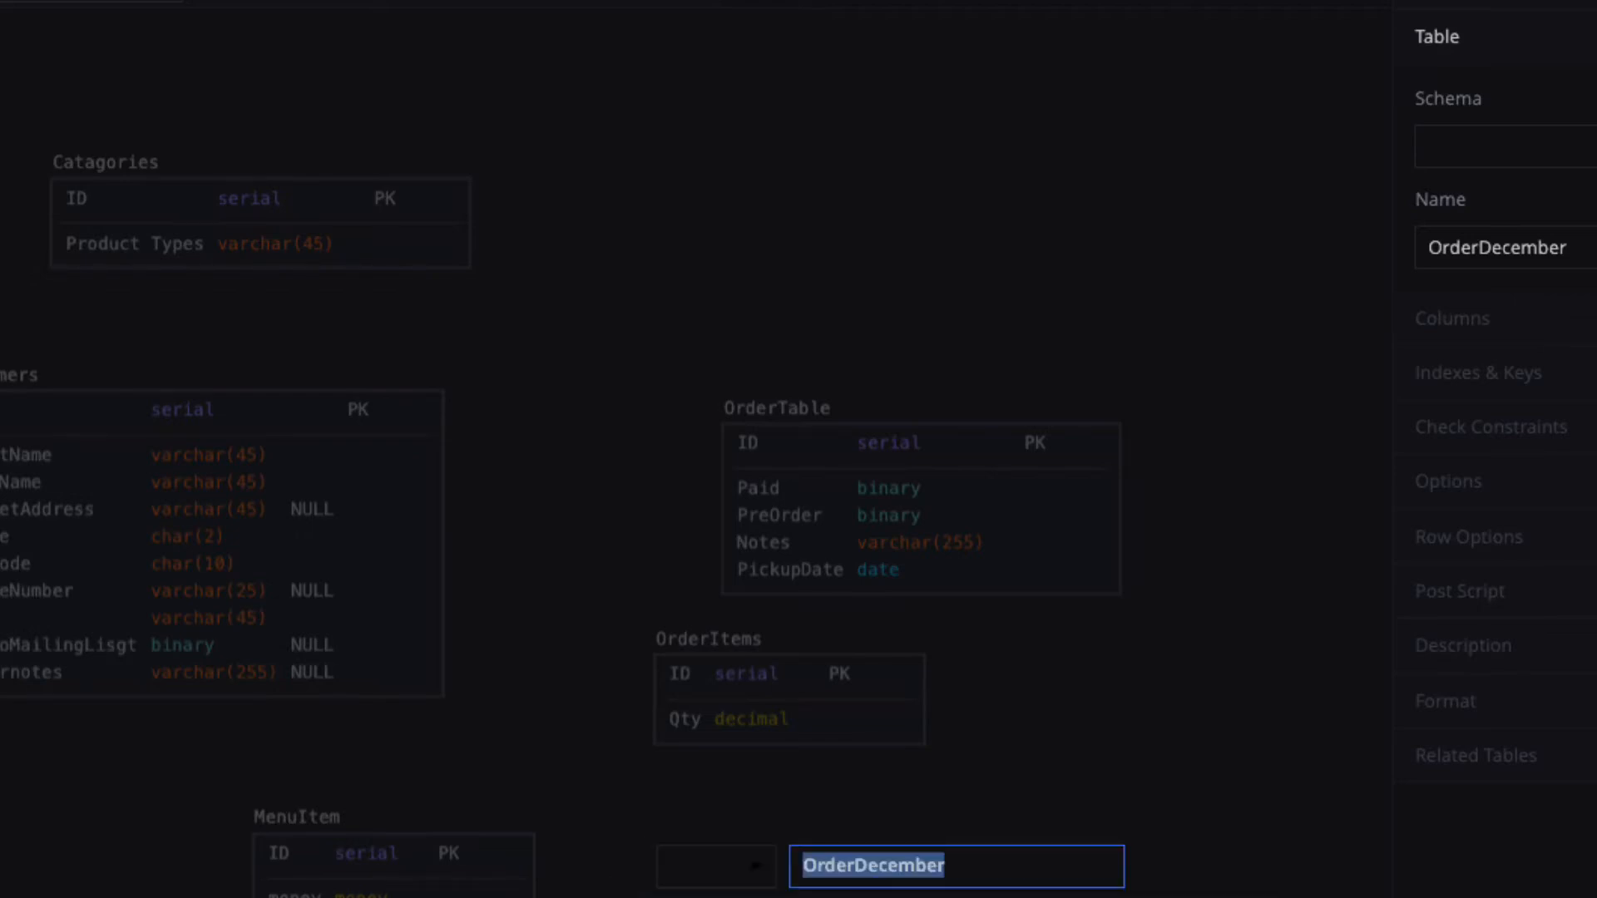
pyautogui.press('Tab')
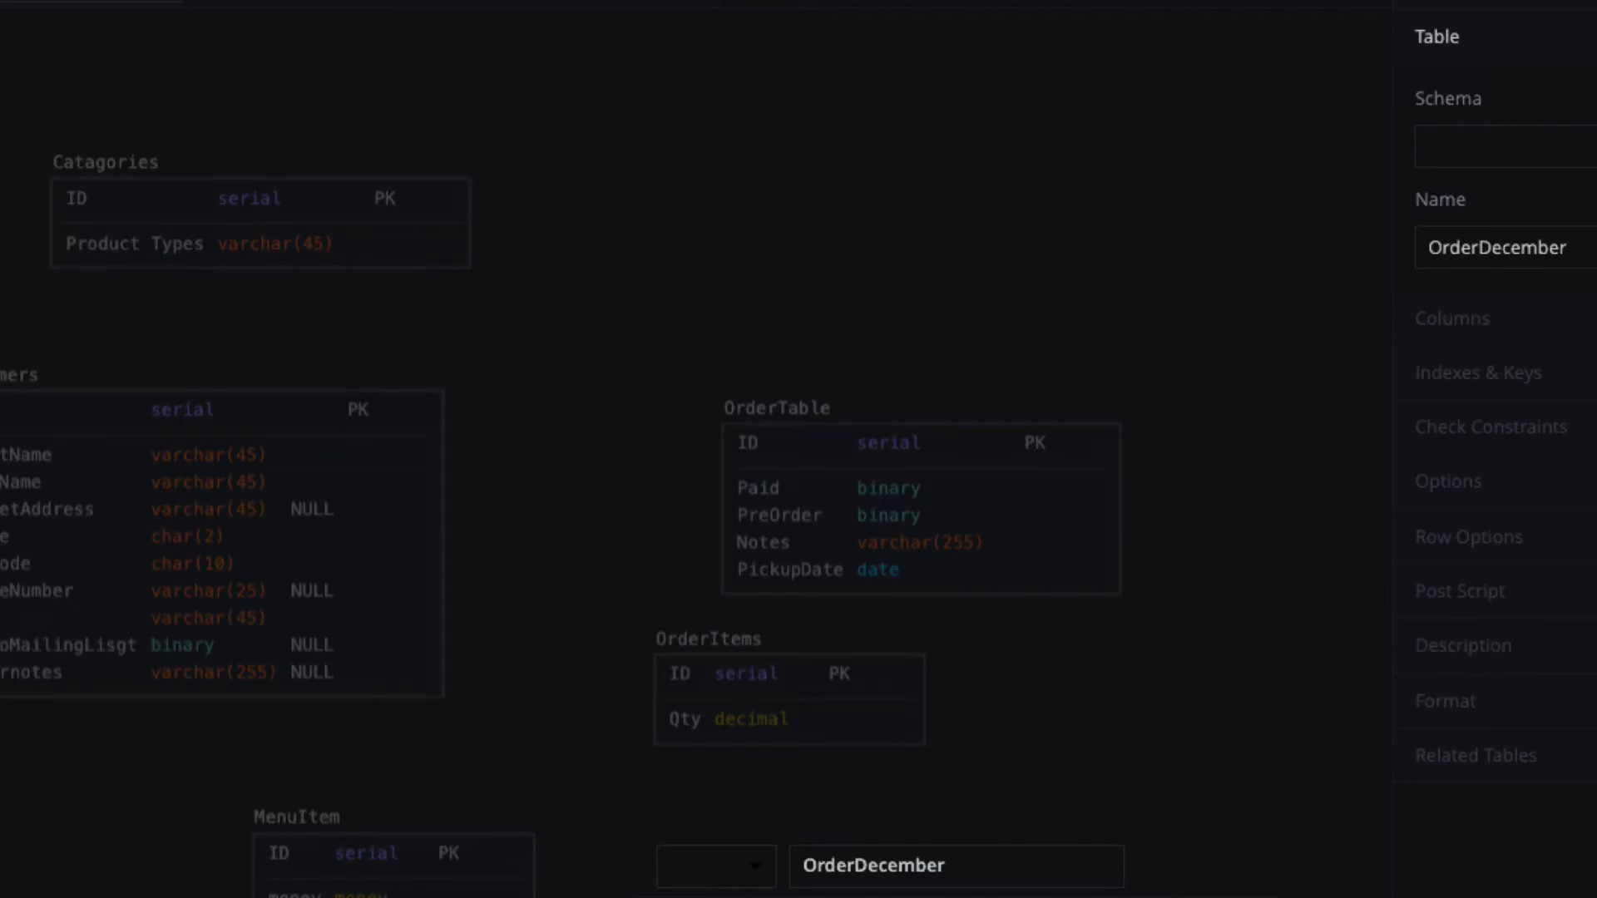
pyautogui.press('Tab')
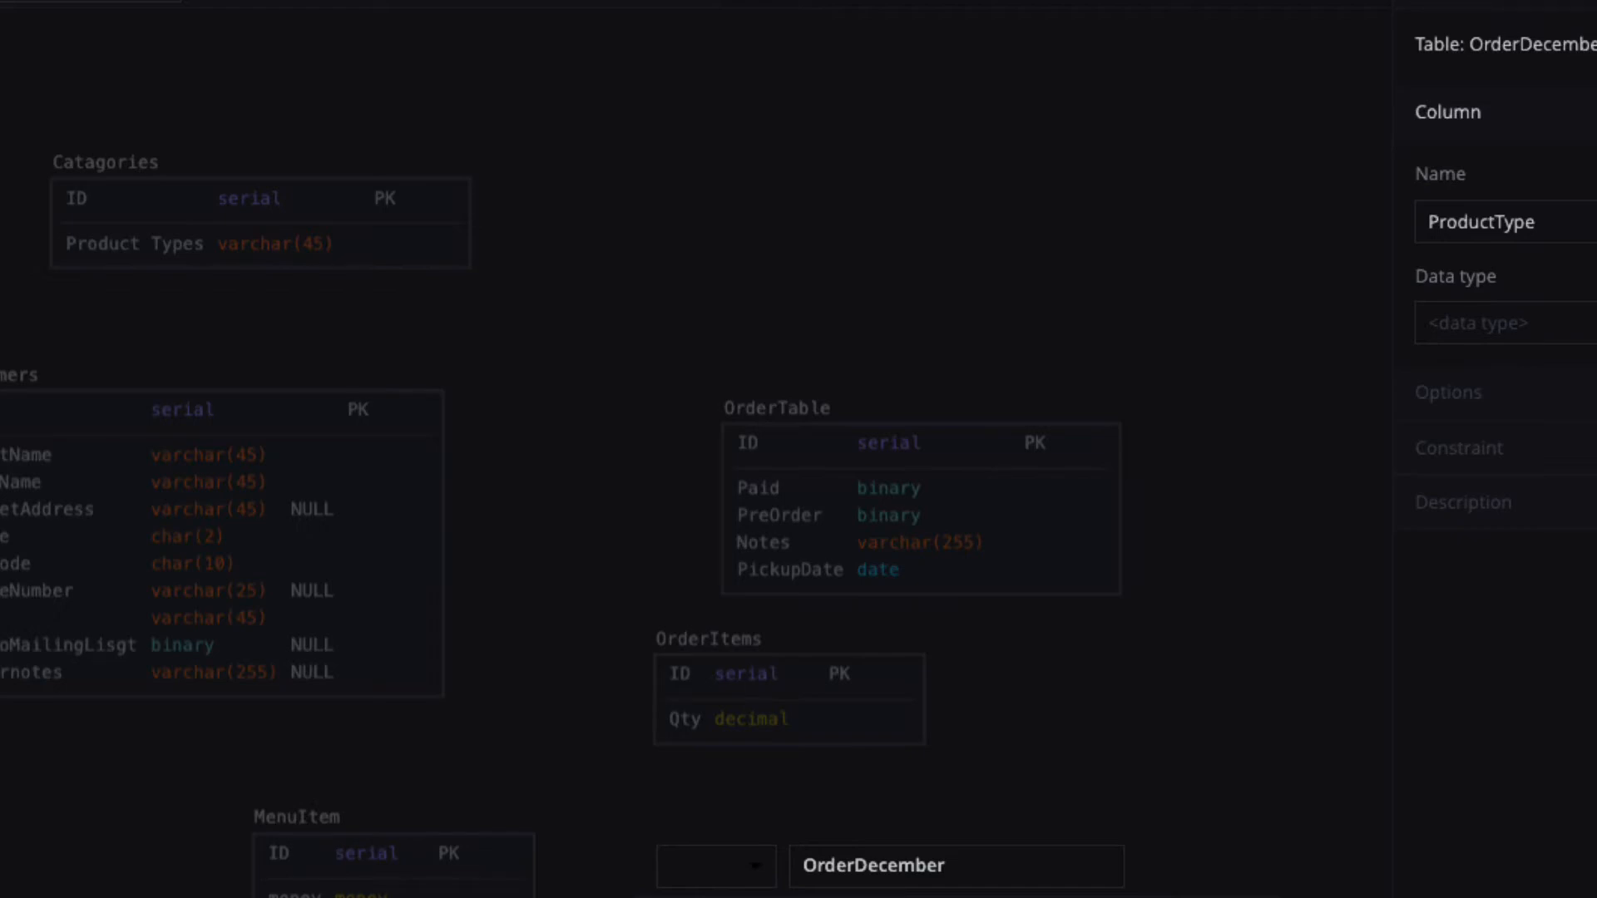
pyautogui.press('Return')
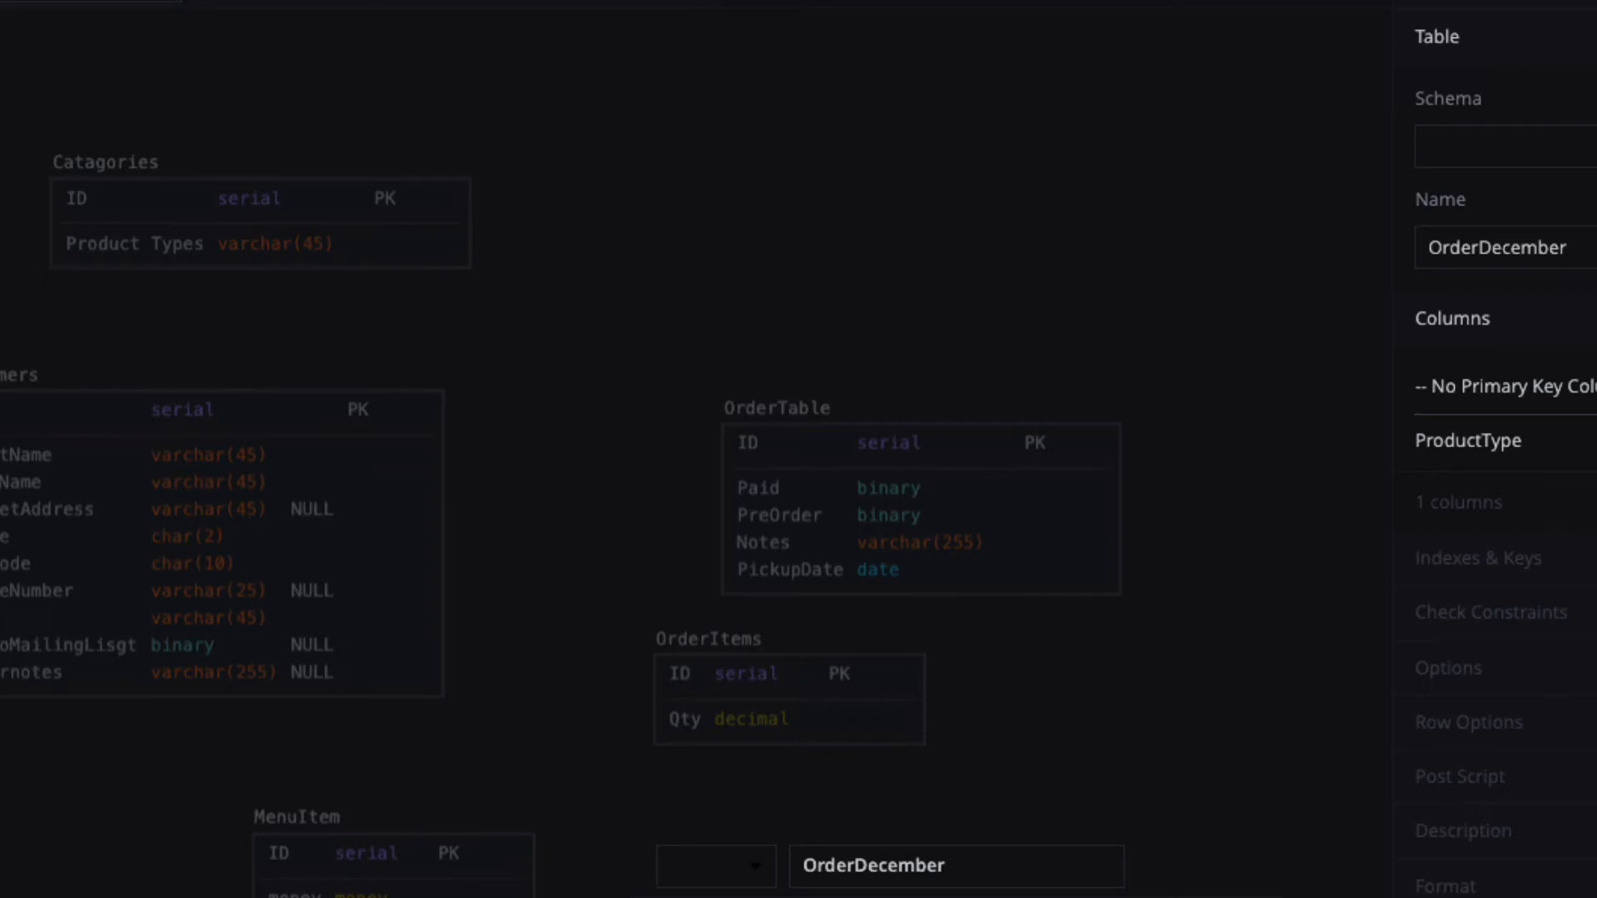
pyautogui.press('Tab')
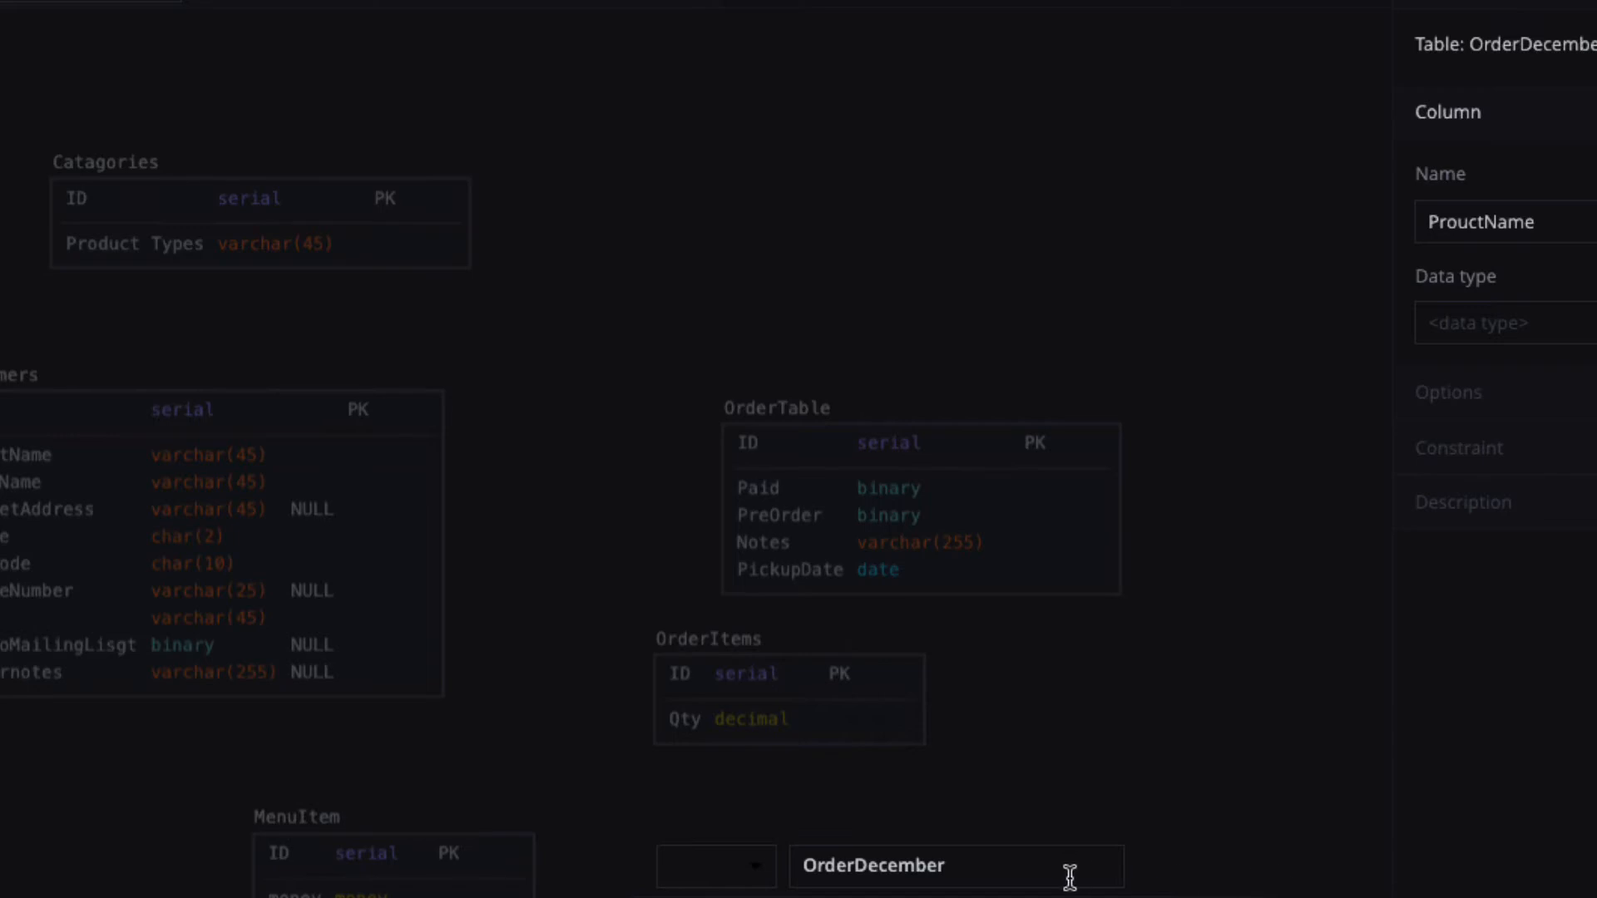
pyautogui.press('Return')
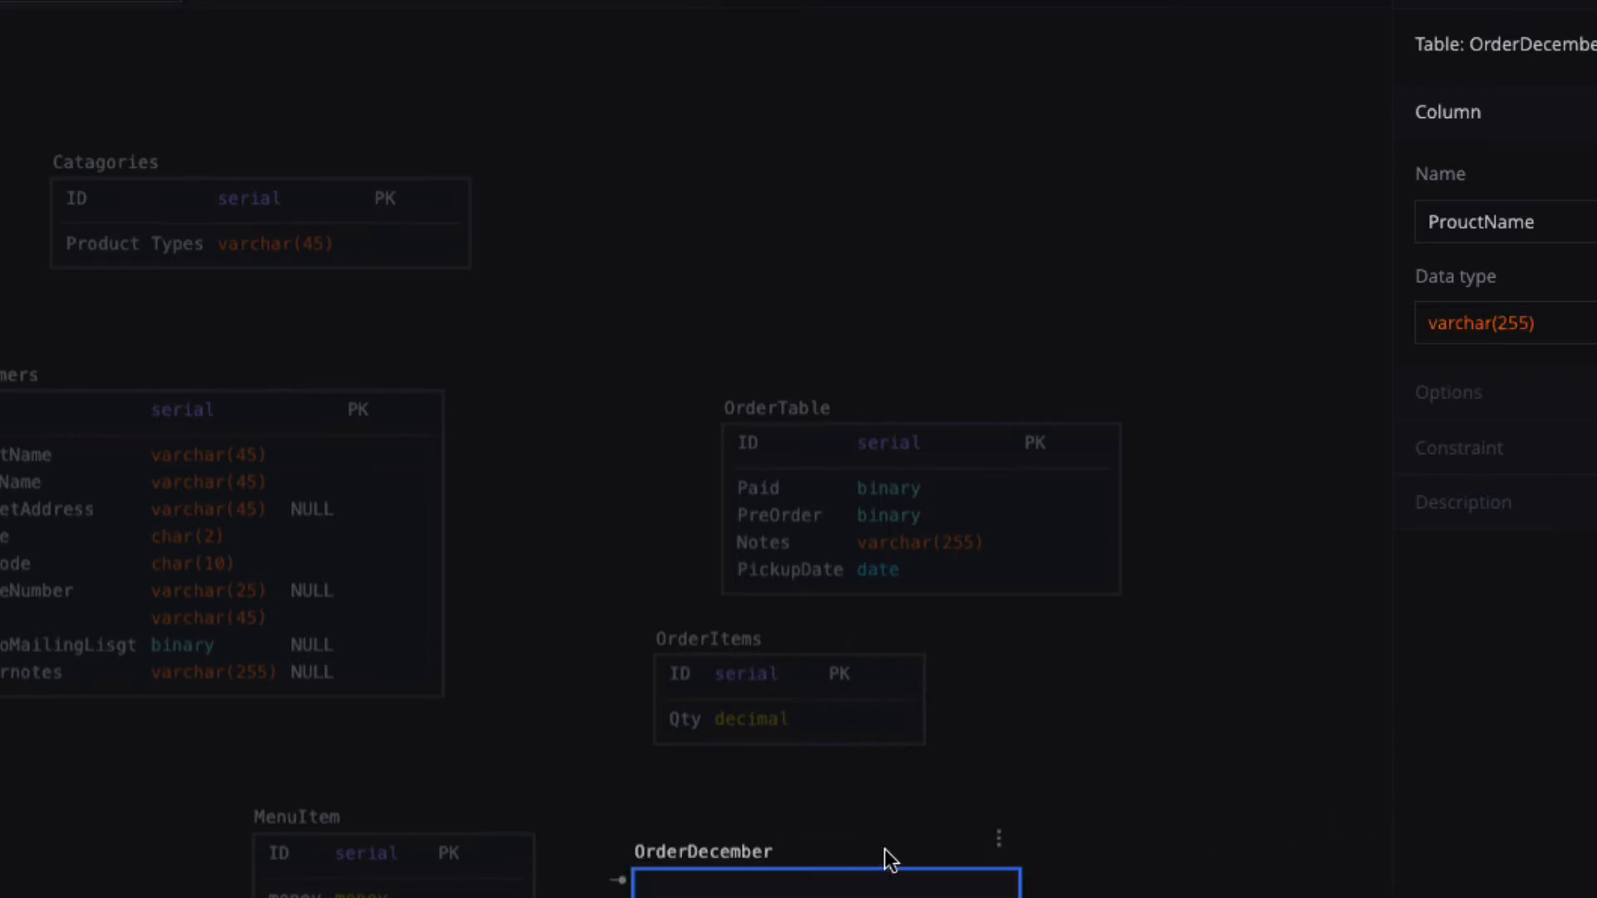
pyautogui.moveTo(887, 853); pyautogui.dragTo(790, 897)
pyautogui.click(697, 859)
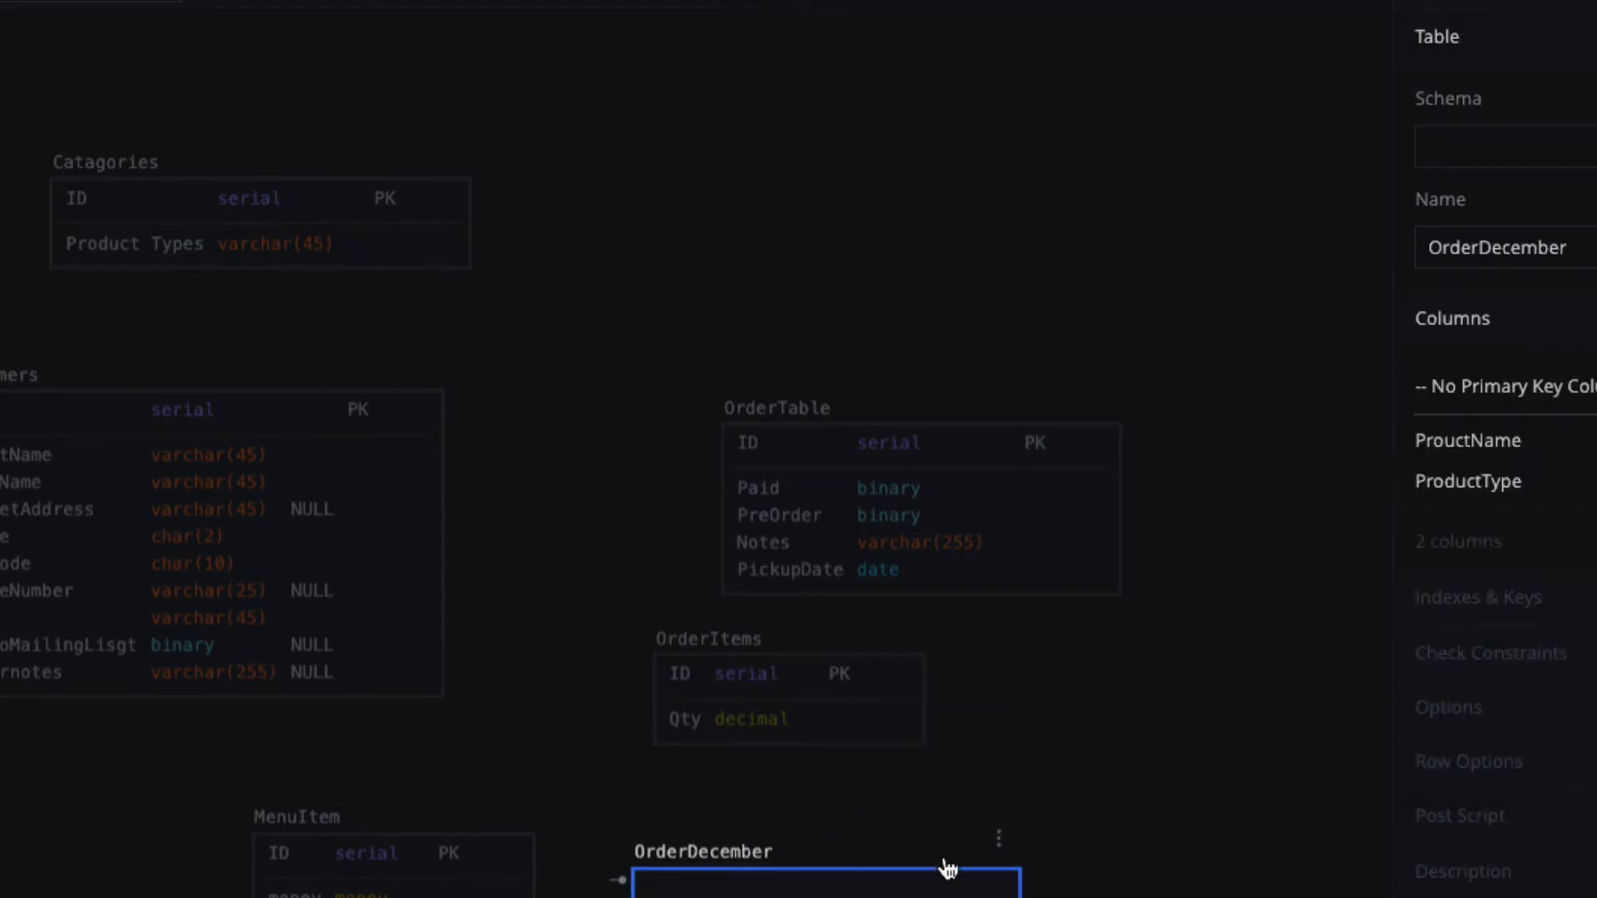
pyautogui.click(1168, 879)
pyautogui.moveTo(744, 865); pyautogui.dragTo(805, 65)
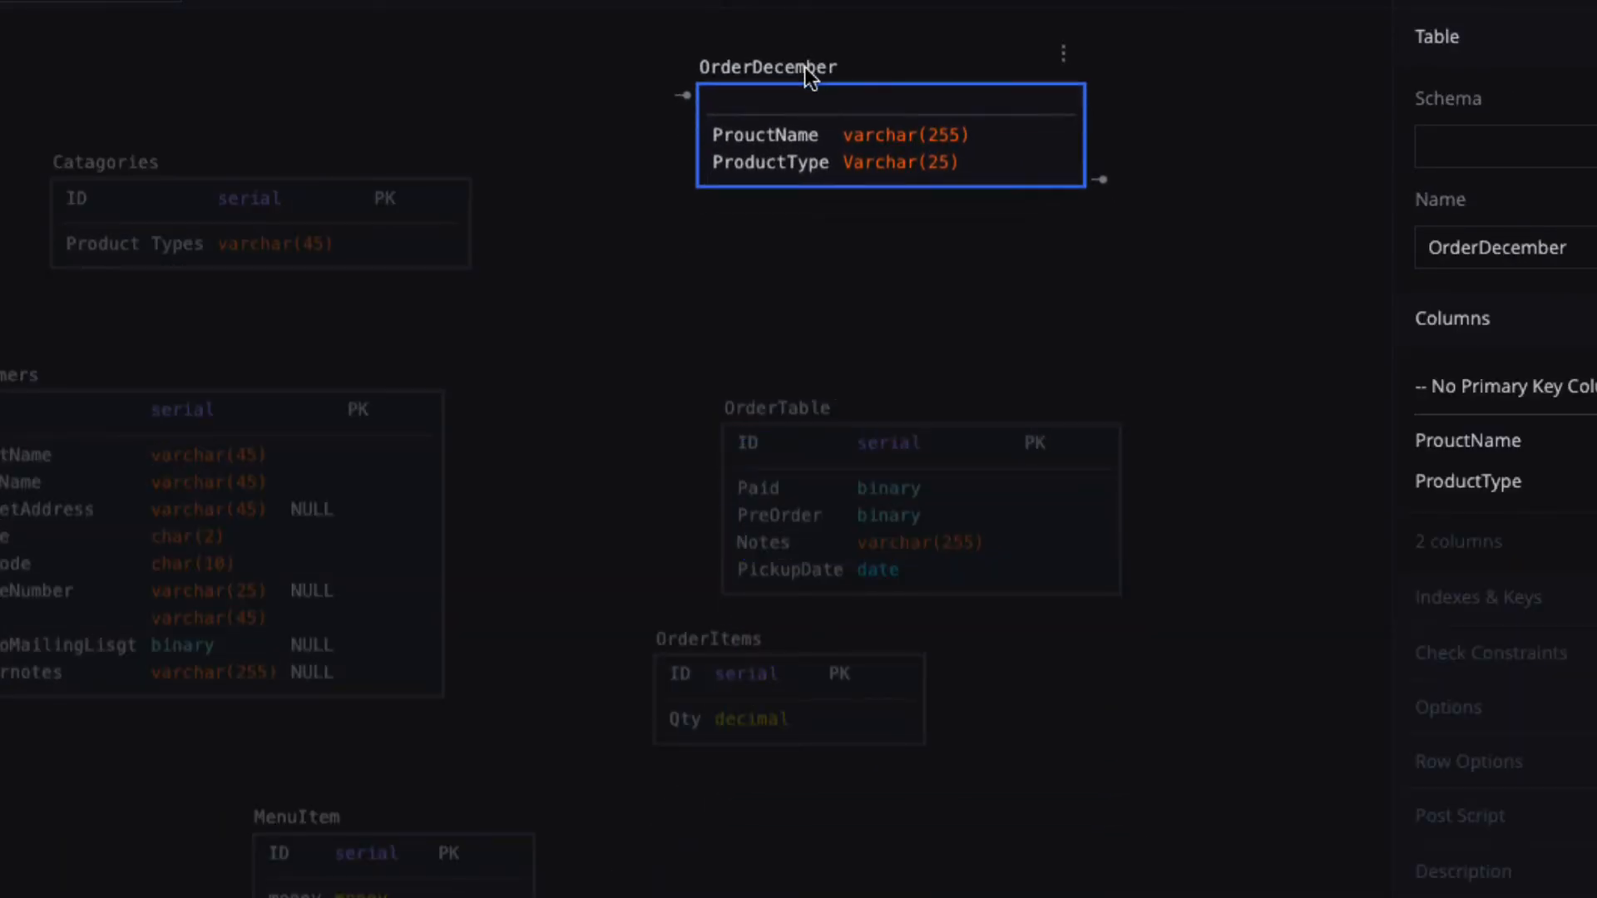
# Add an Actual#Sold decimal column to OrderDecember and move the table back down.
pyautogui.doubleClick(968, 171)
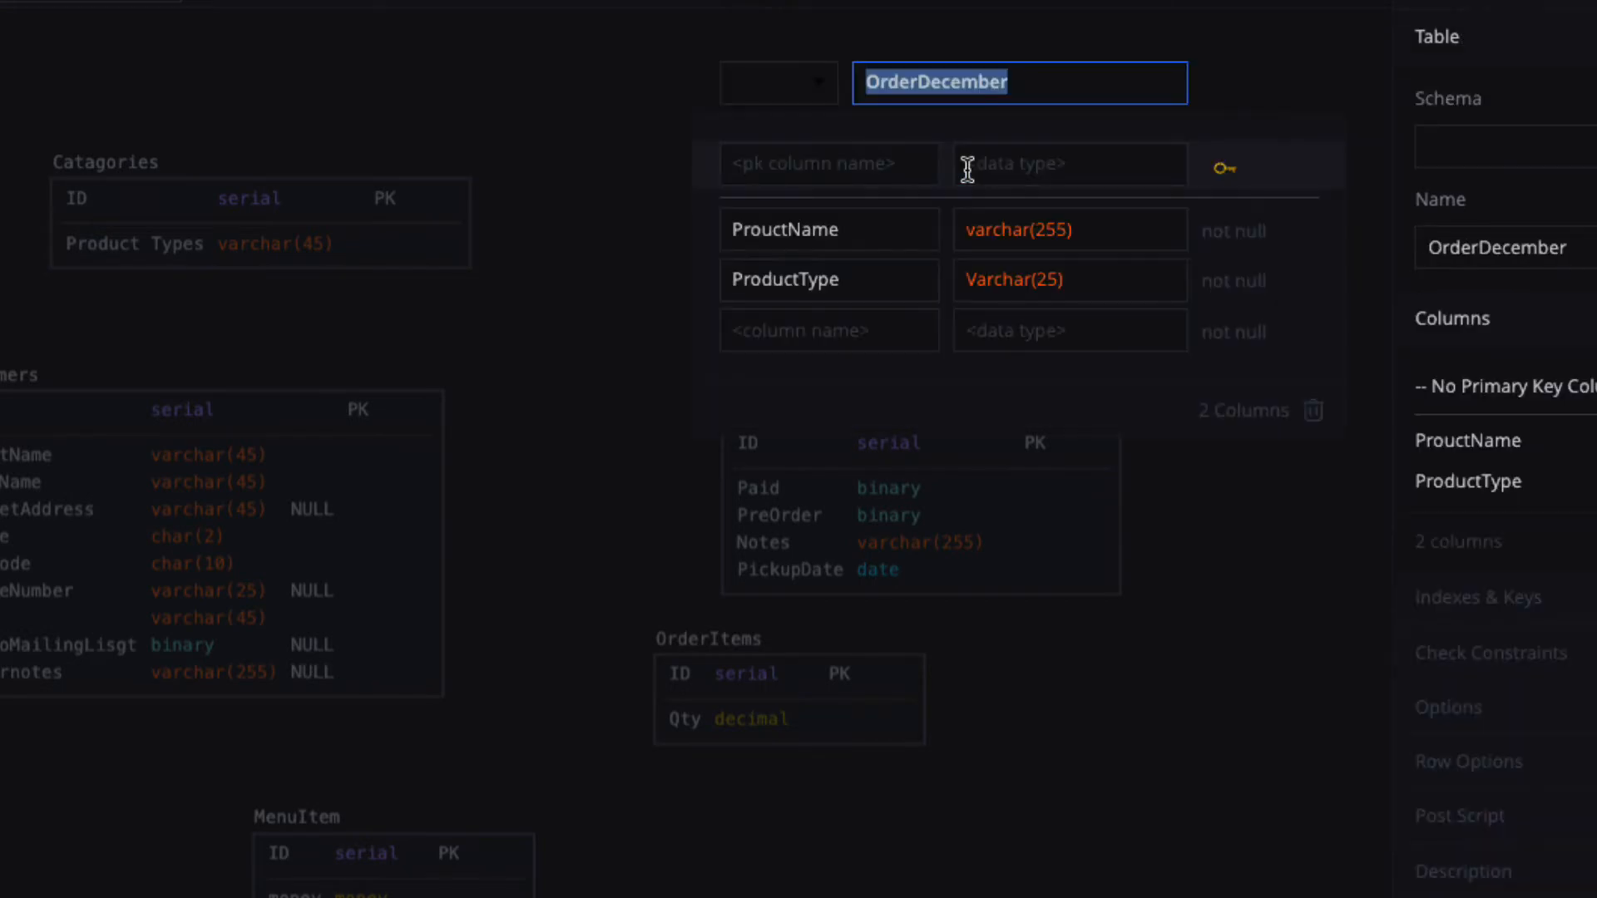
pyautogui.click(820, 334)
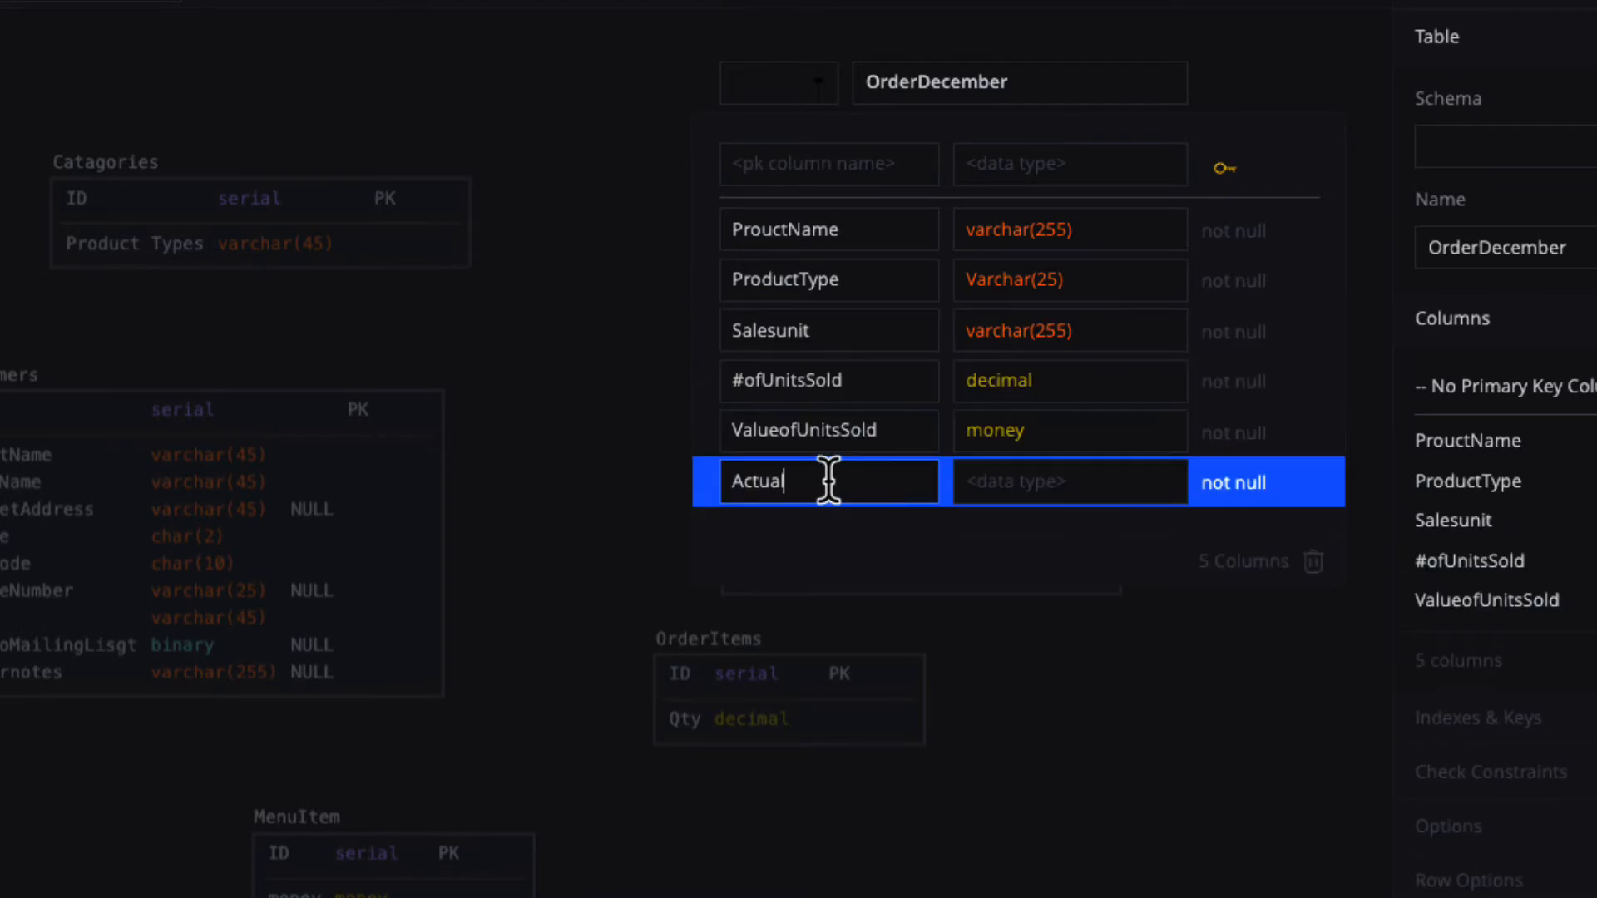
pyautogui.write('#Sold')
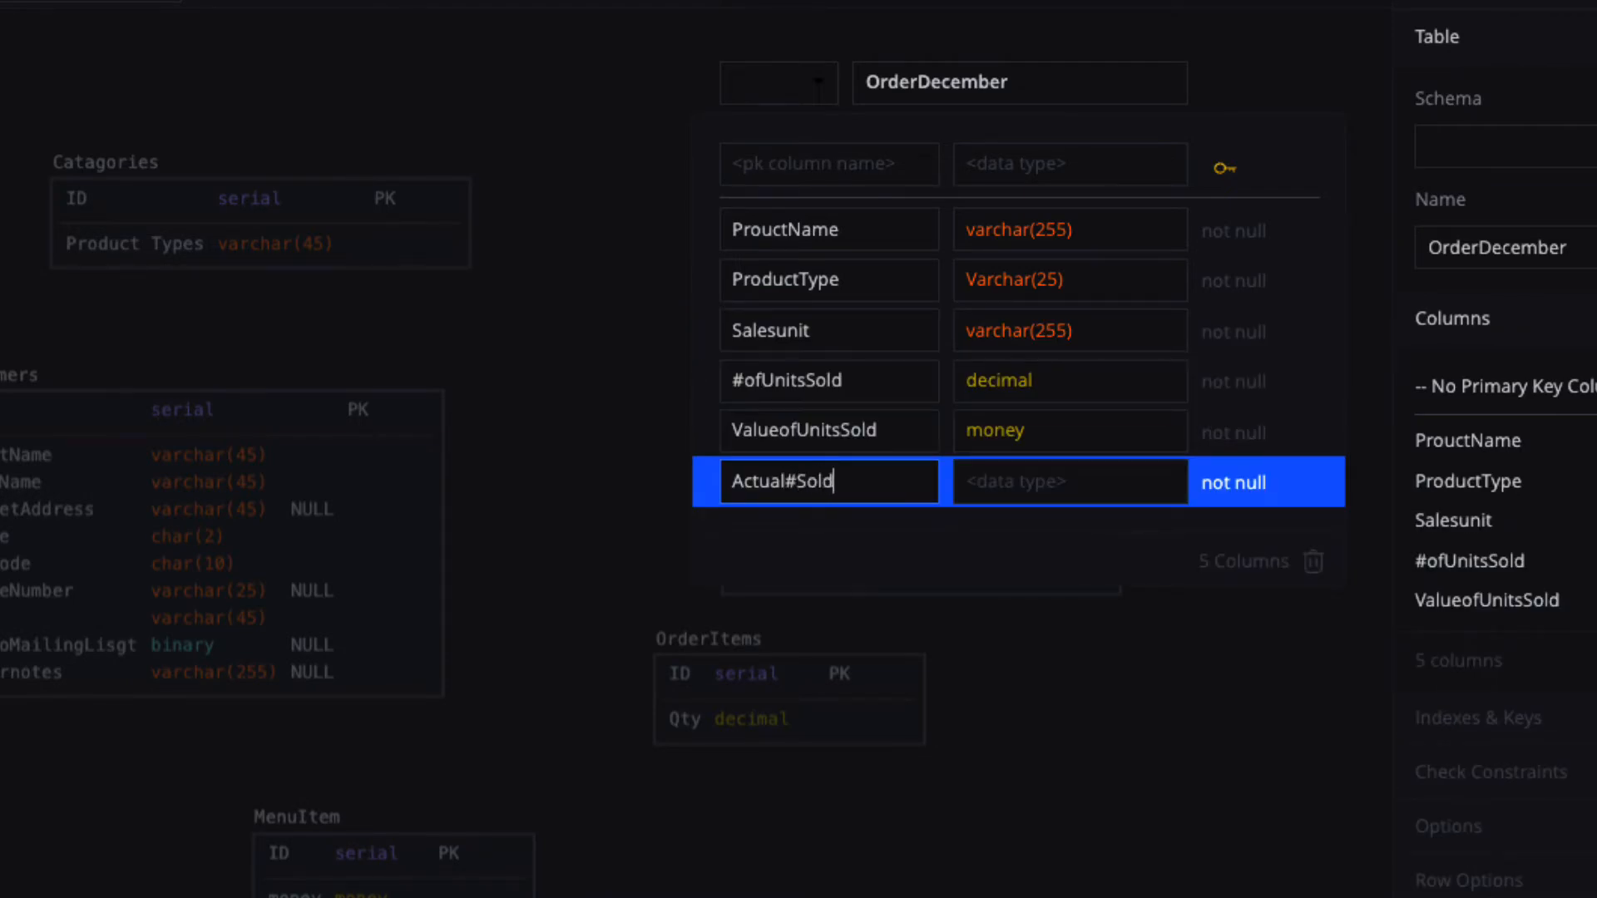
pyautogui.click(1051, 480)
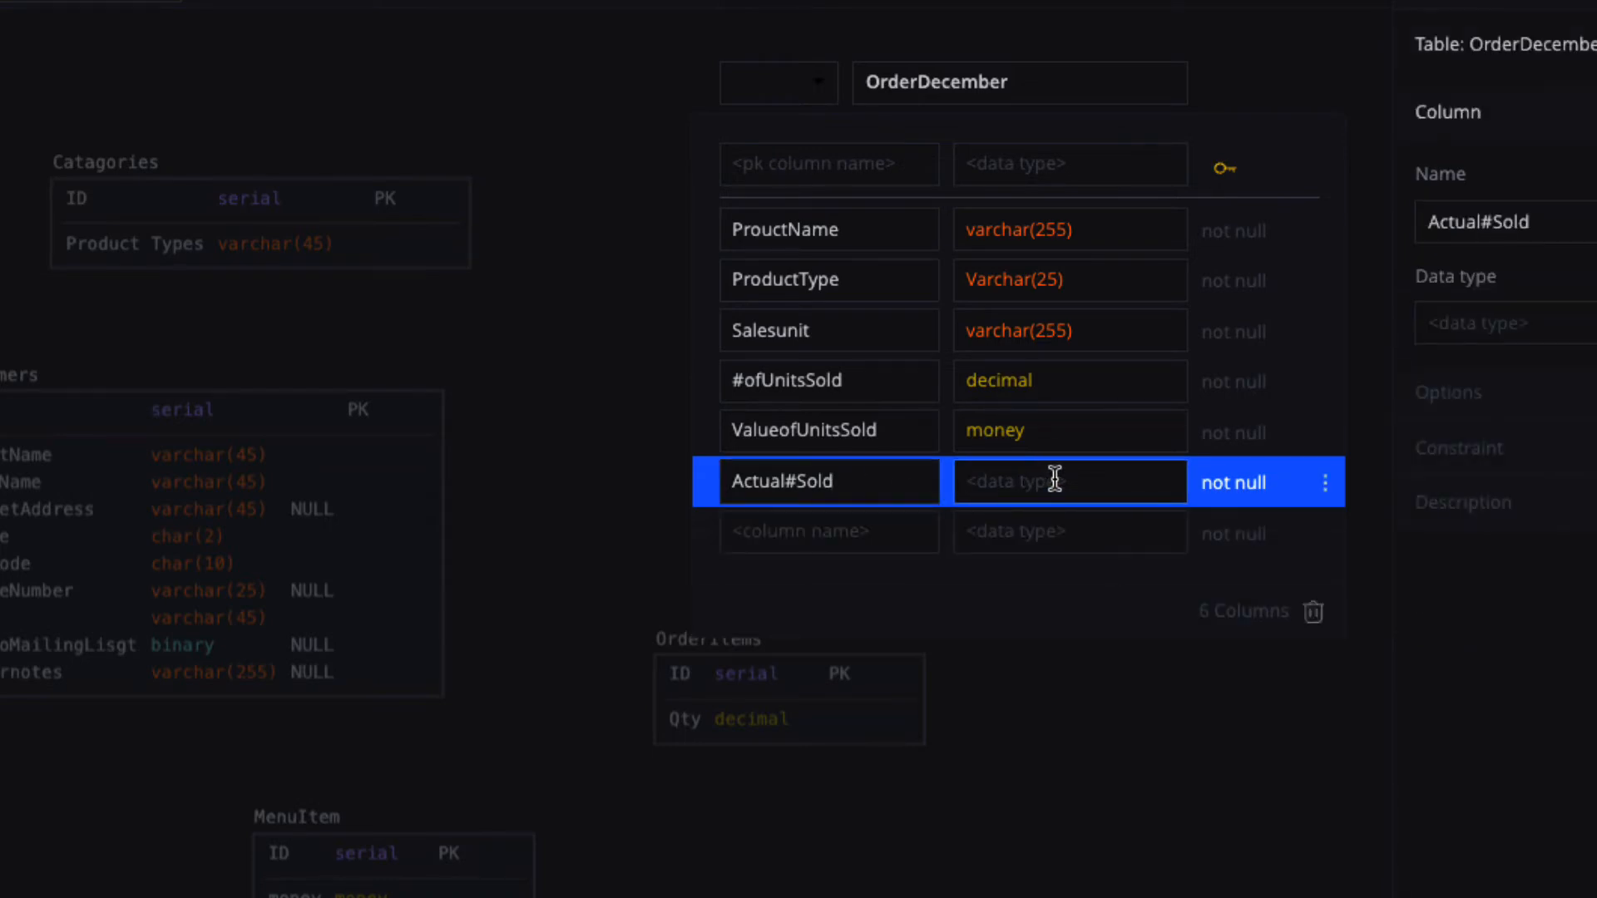
pyautogui.write('decimal')
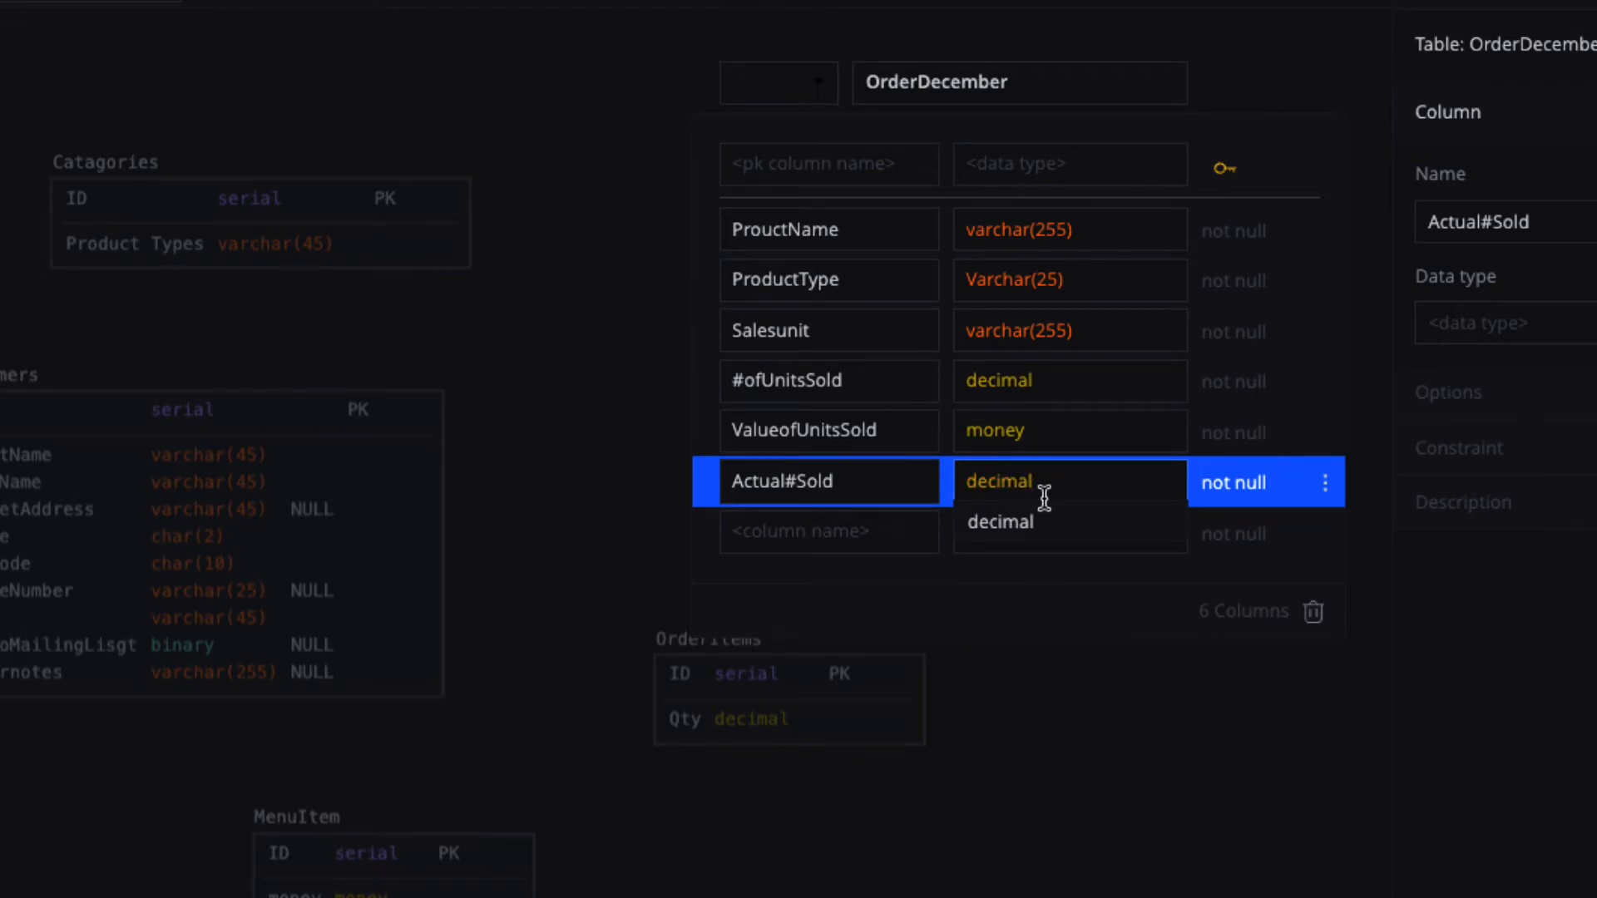
pyautogui.click(1005, 532)
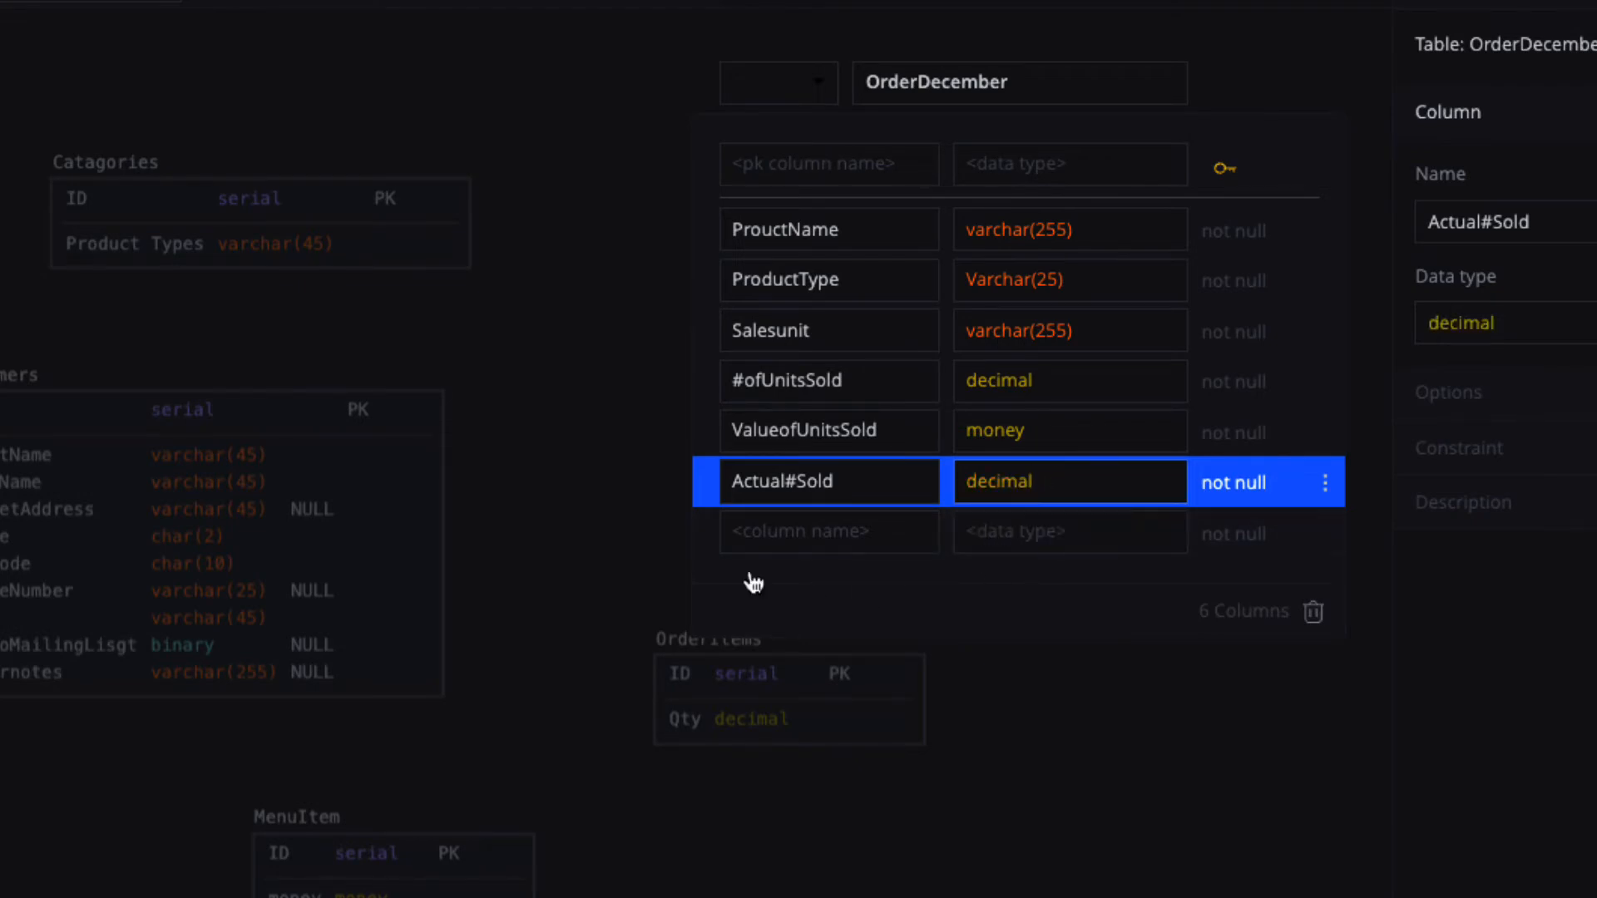
pyautogui.click(572, 475)
pyautogui.click(571, 472)
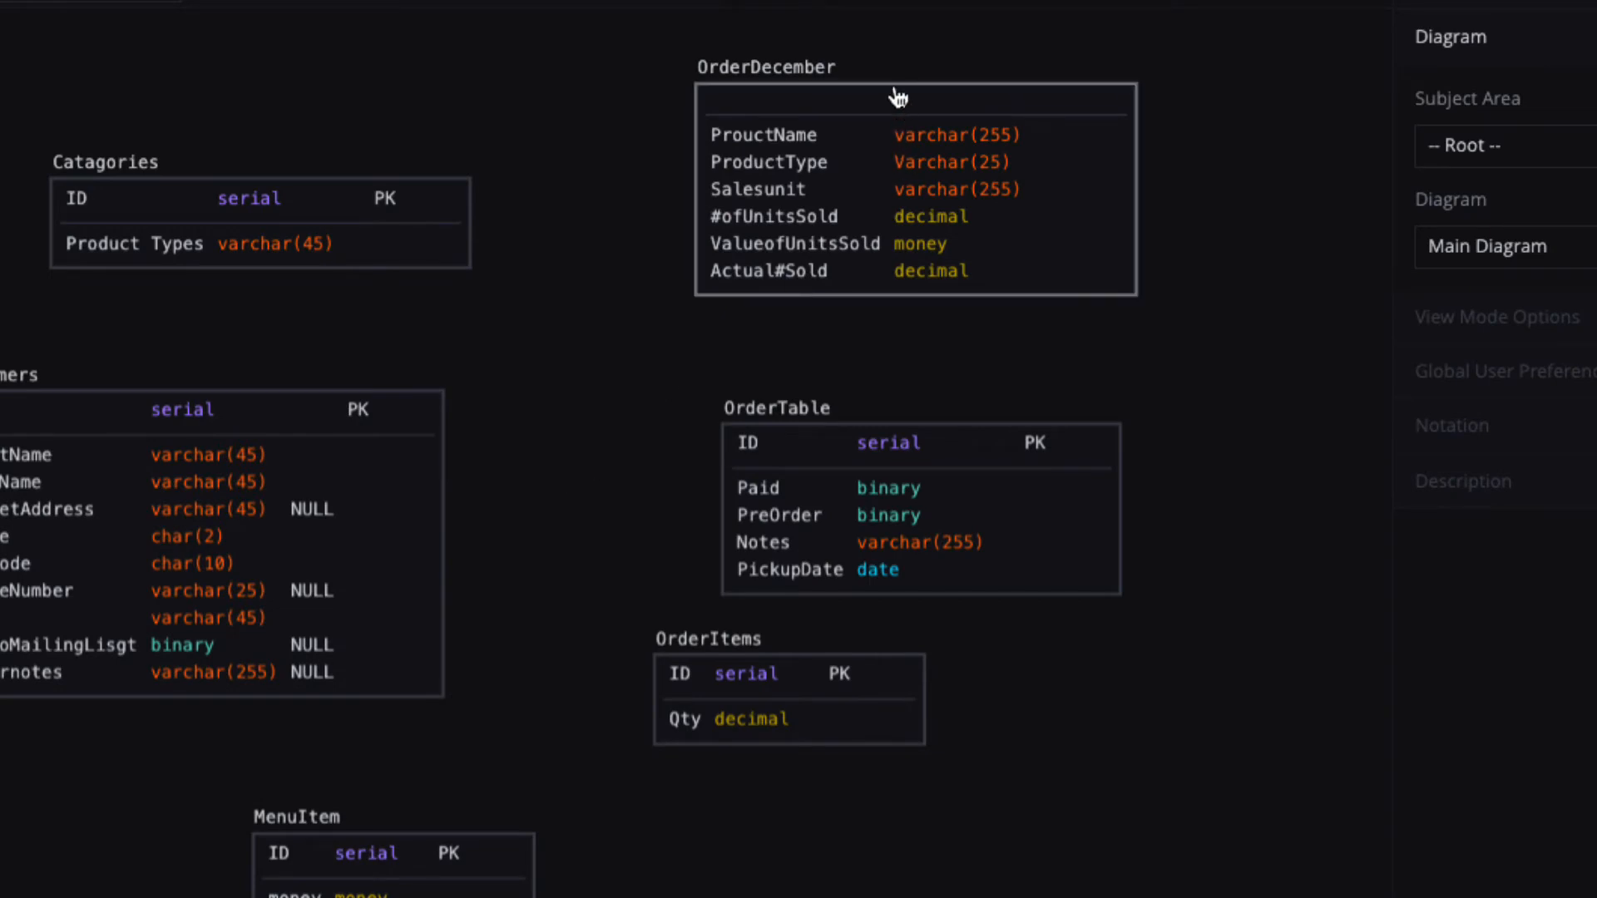
pyautogui.moveTo(897, 75); pyautogui.dragTo(199, 897)
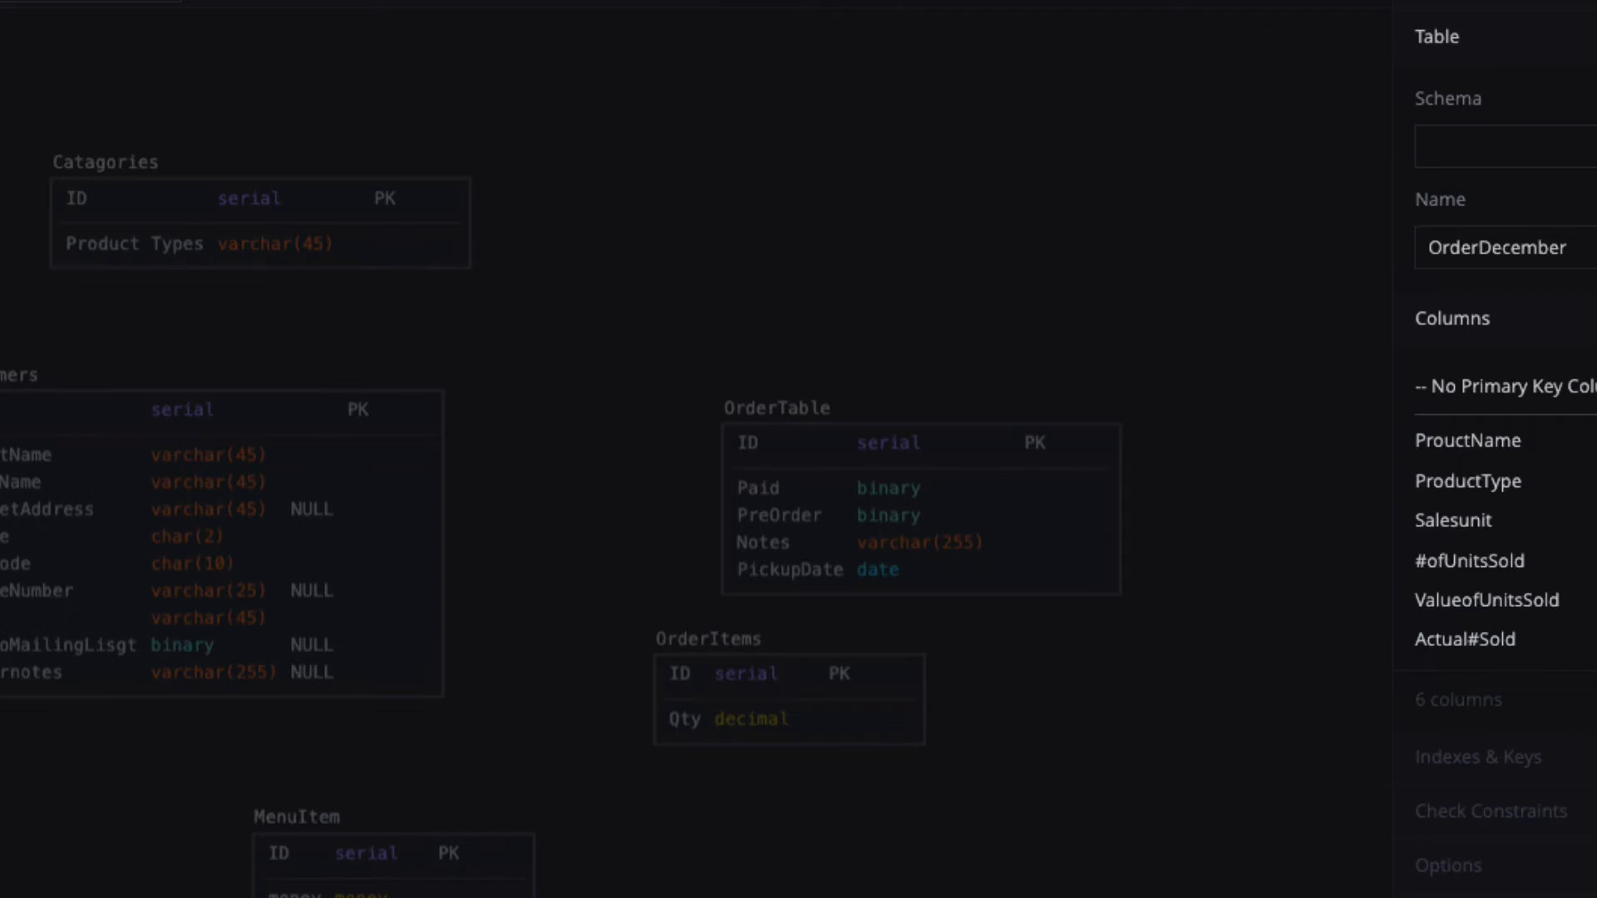
# Create a table below OrderItems and rename table_41 to ProductTable.
pyautogui.rightClick(2, 133)
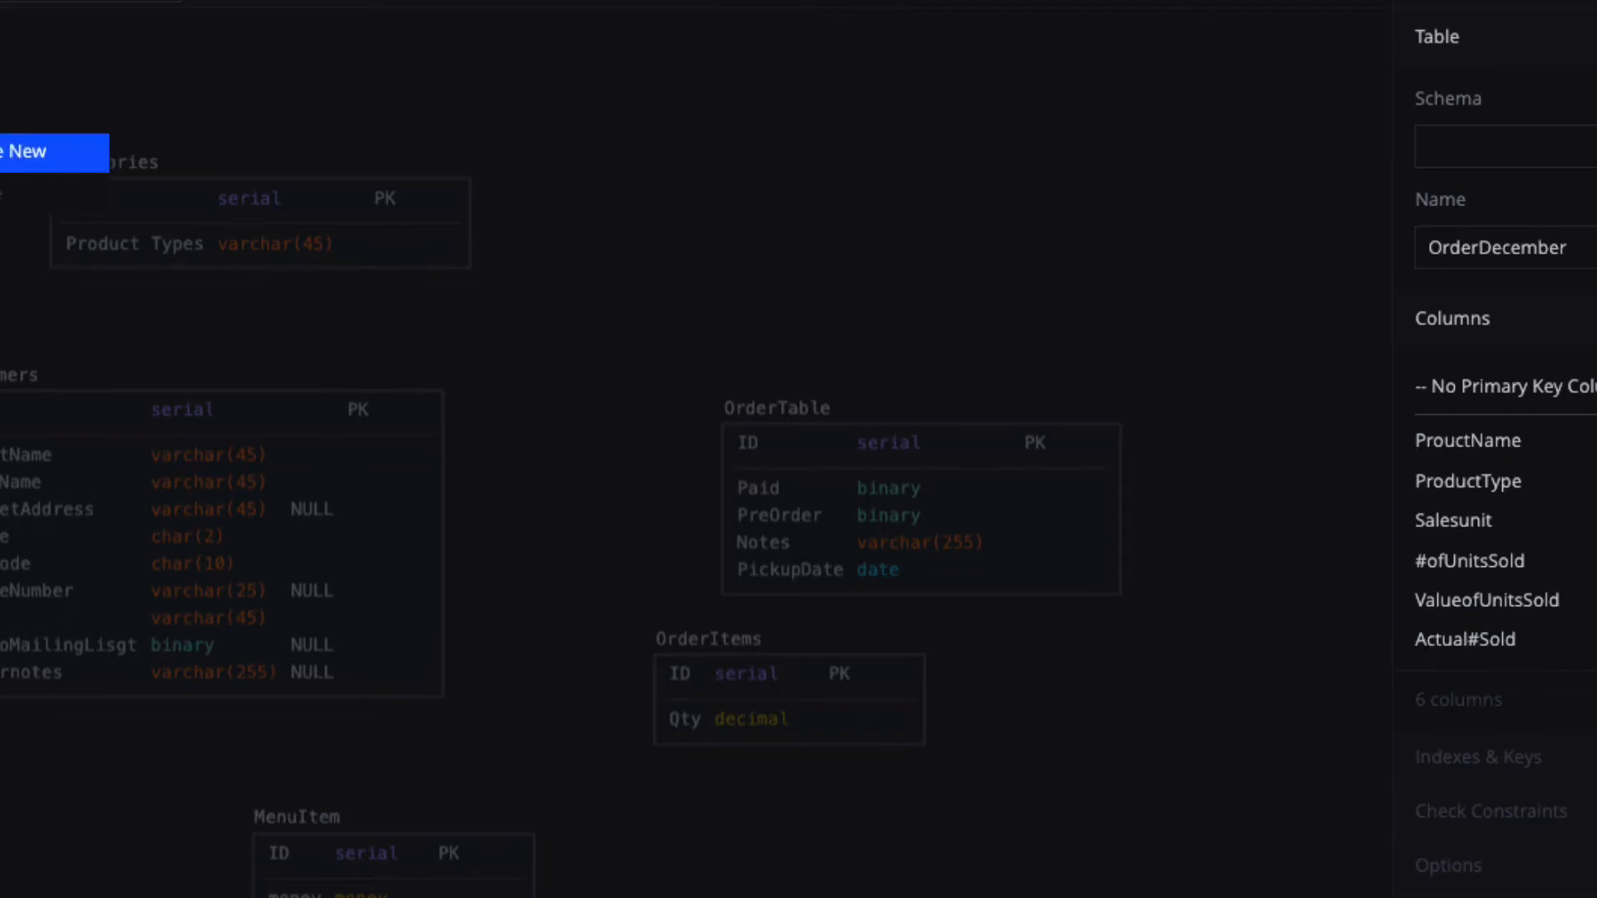
pyautogui.click(25, 151)
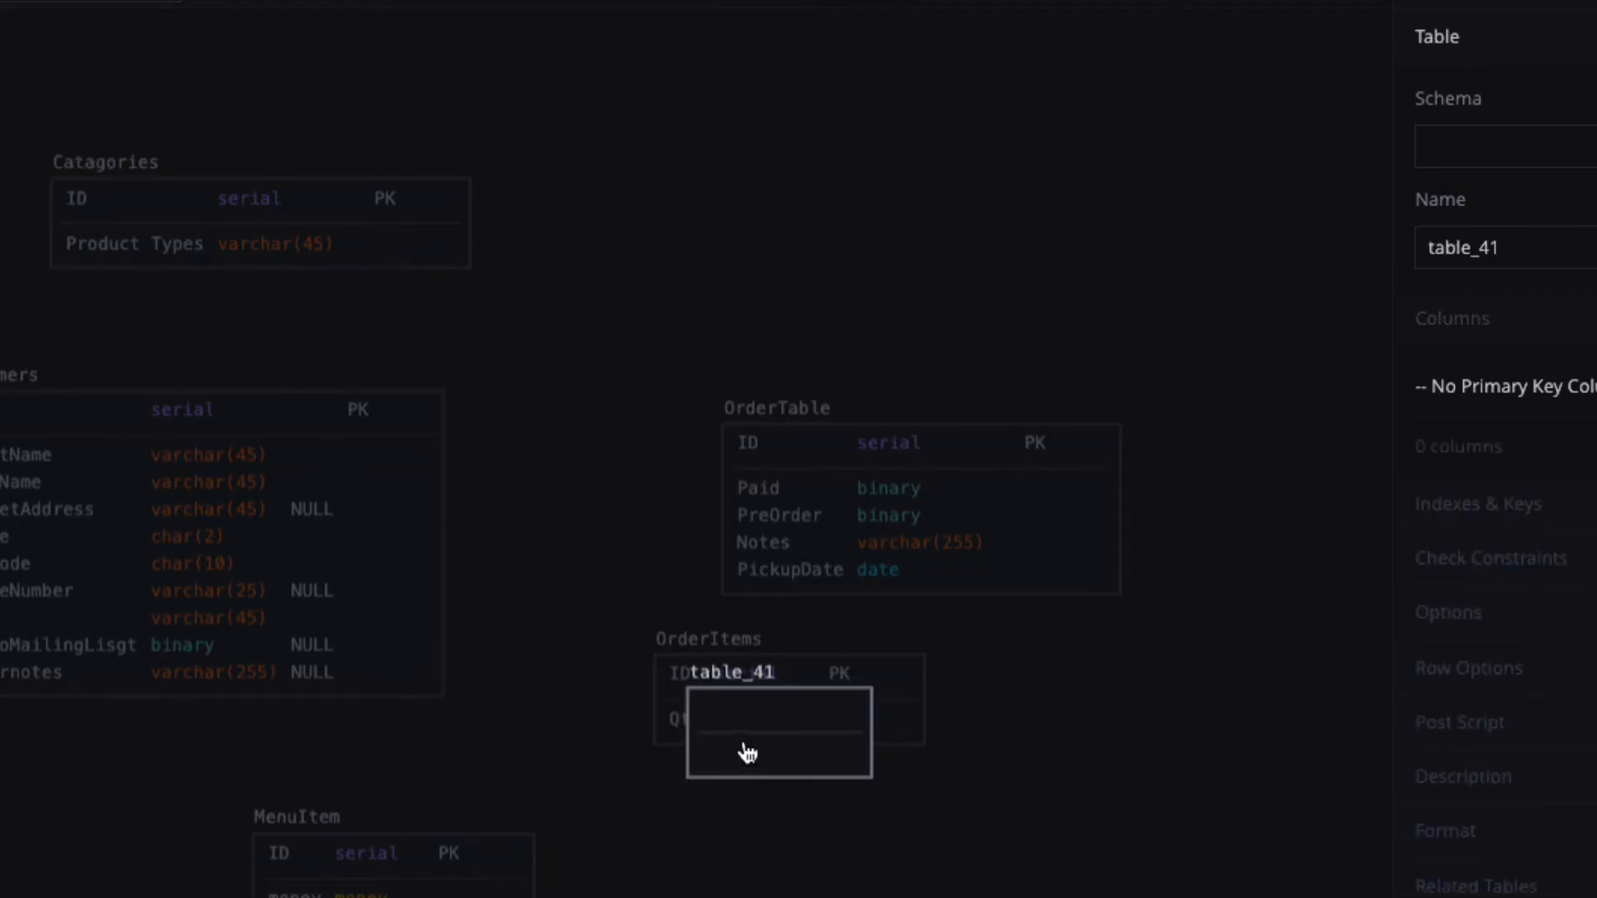
pyautogui.moveTo(745, 749); pyautogui.dragTo(737, 897)
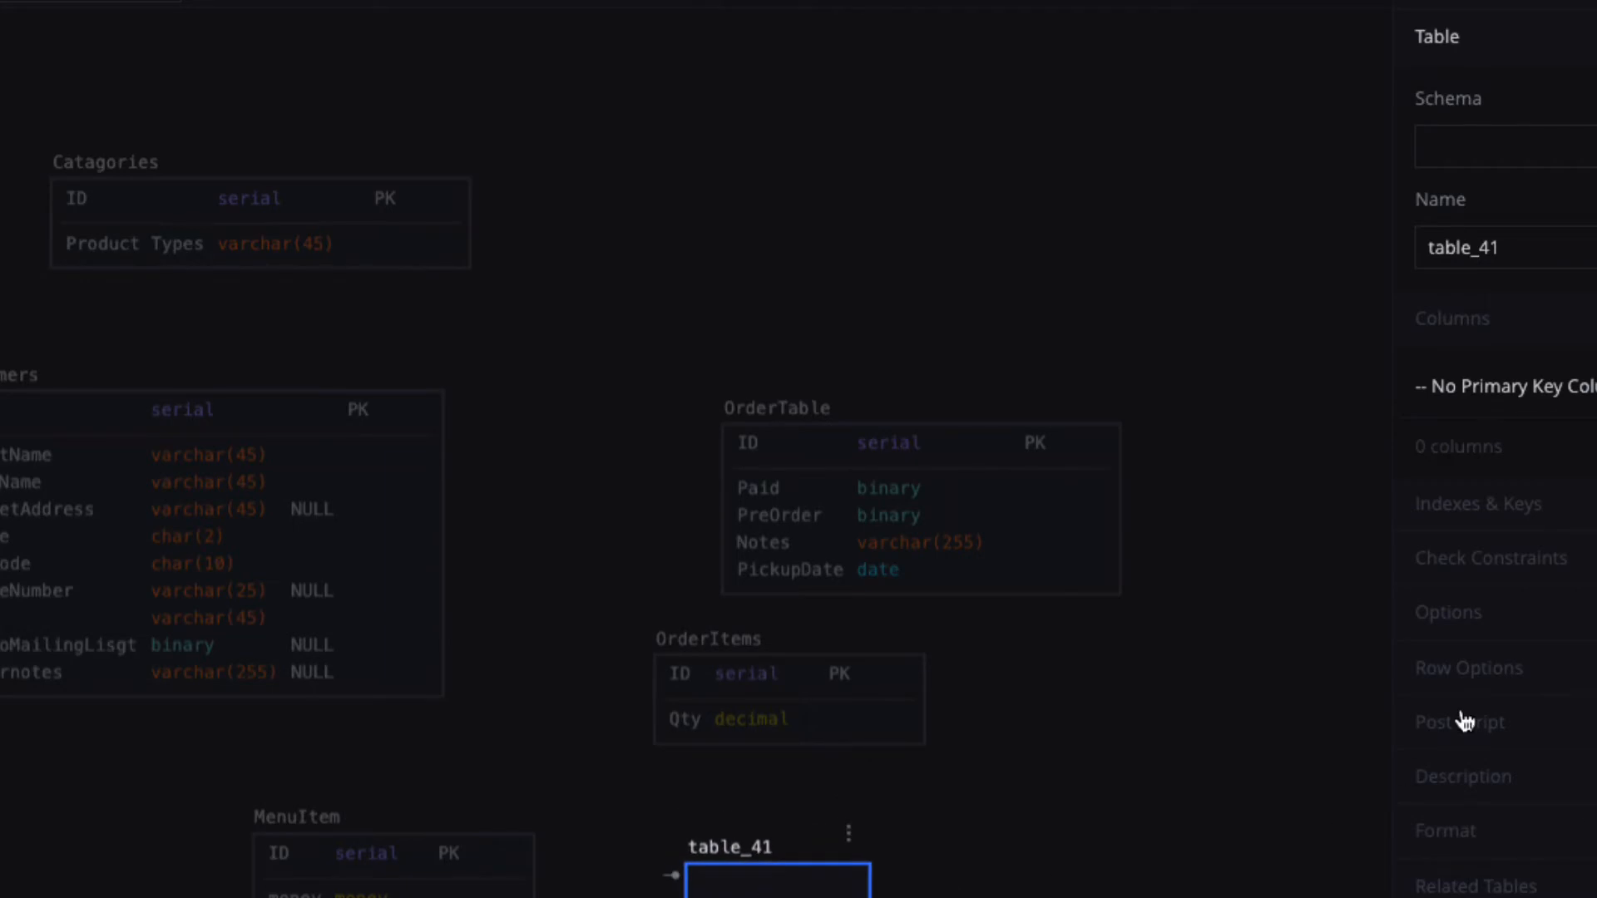
pyautogui.click(1534, 251)
pyautogui.moveTo(1533, 251); pyautogui.dragTo(1390, 253)
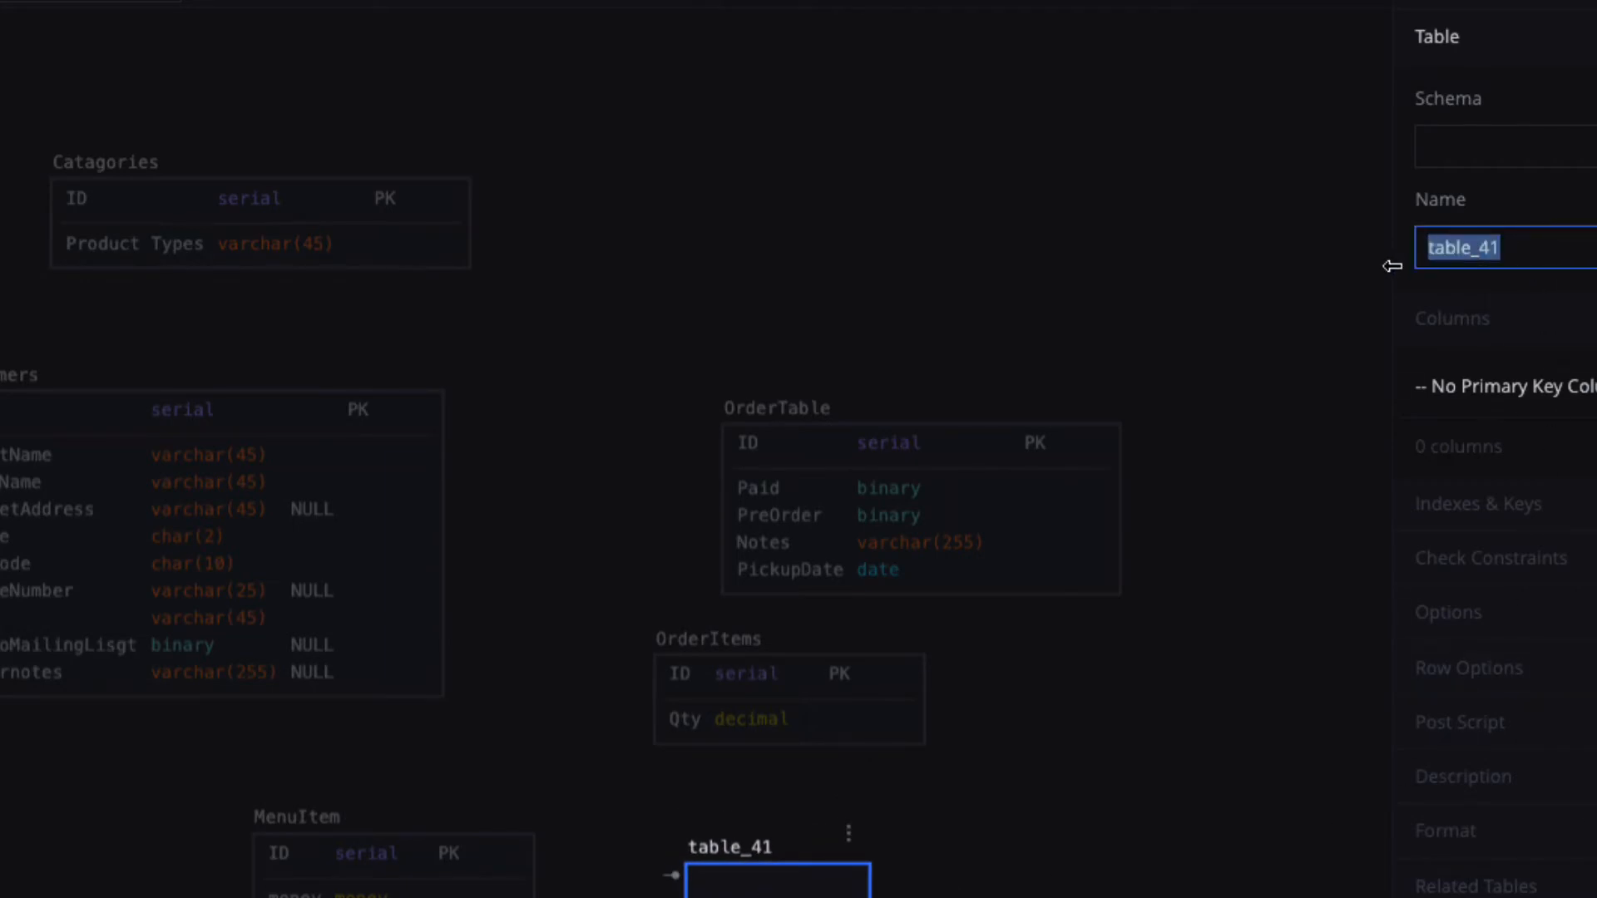
pyautogui.write('Pro')
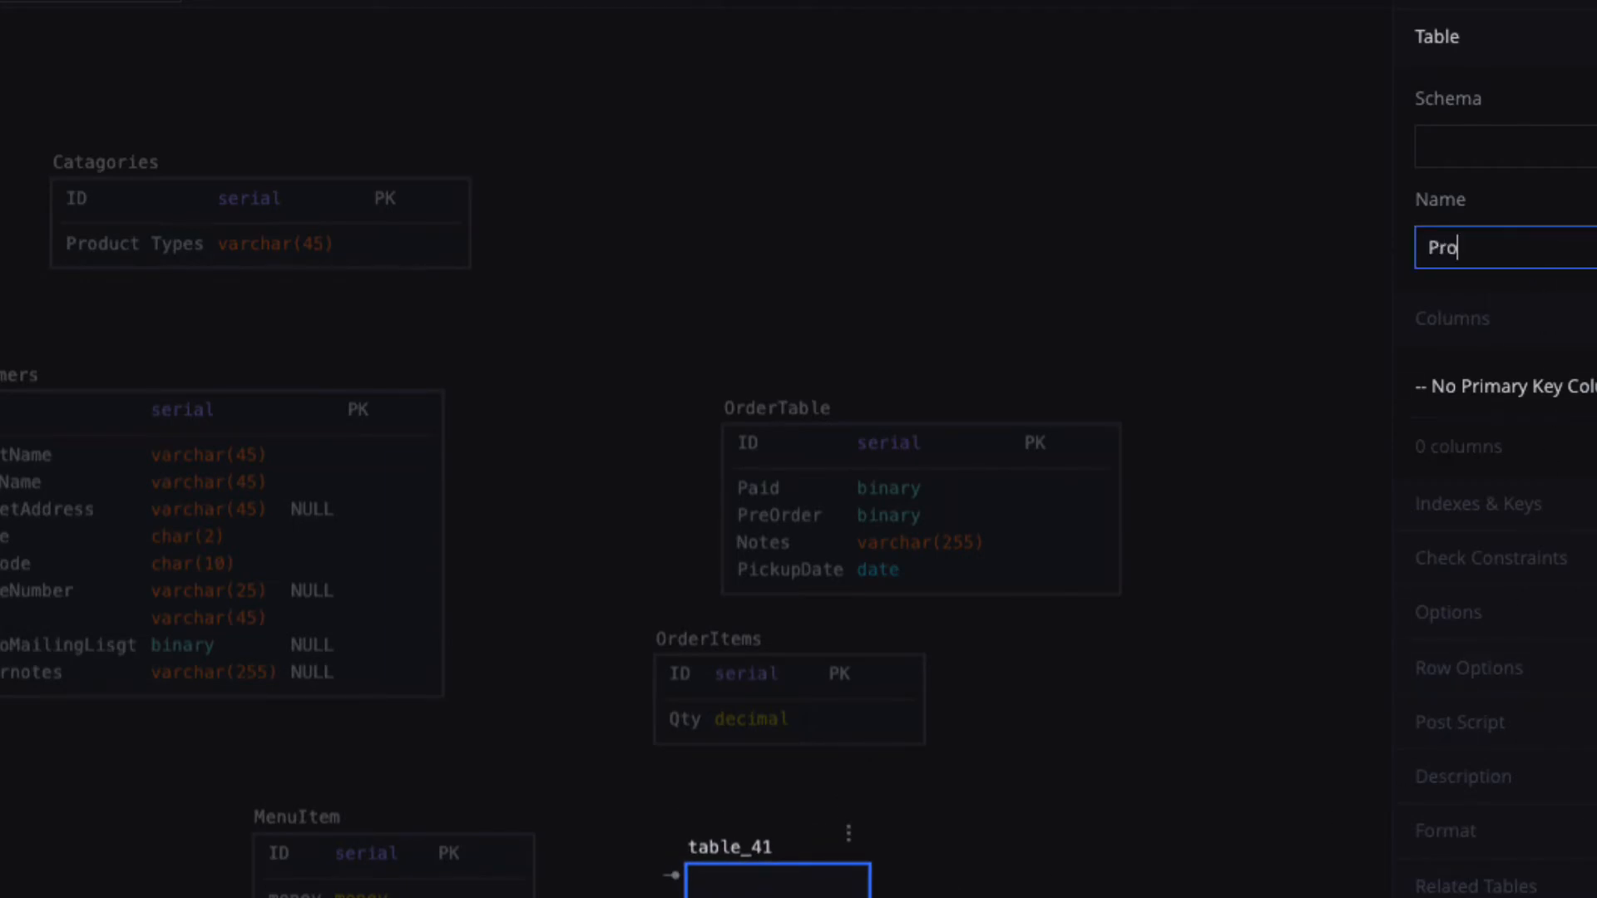
pyautogui.write('ductTable')
pyautogui.click(748, 880)
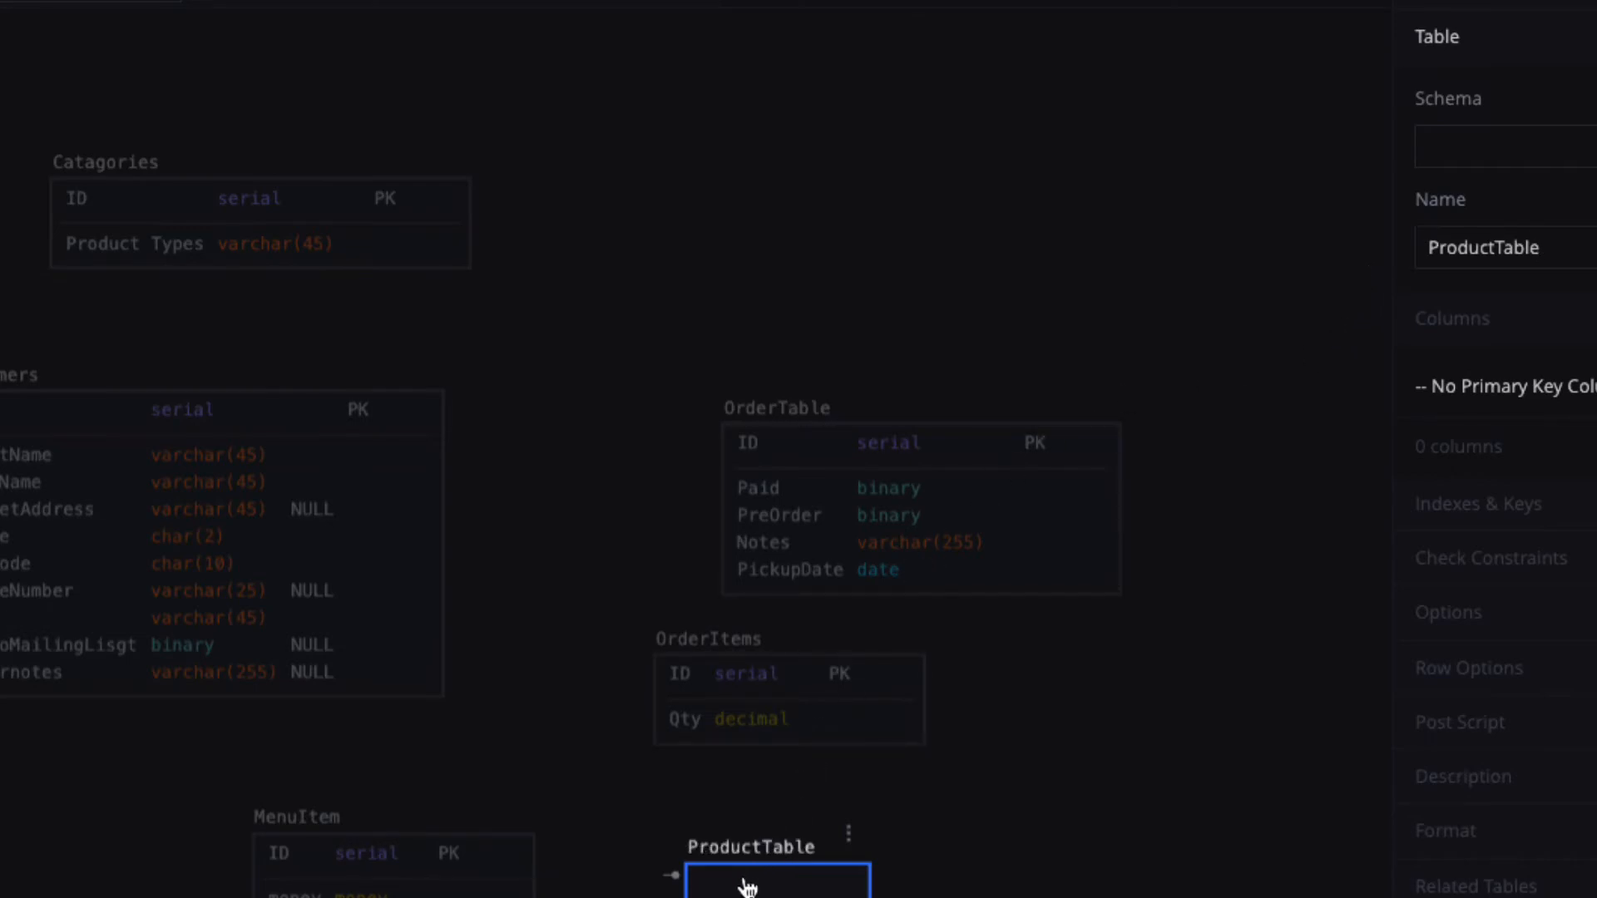
# Add an ID serial primary key column to ProductTable.
pyautogui.doubleClick(747, 886)
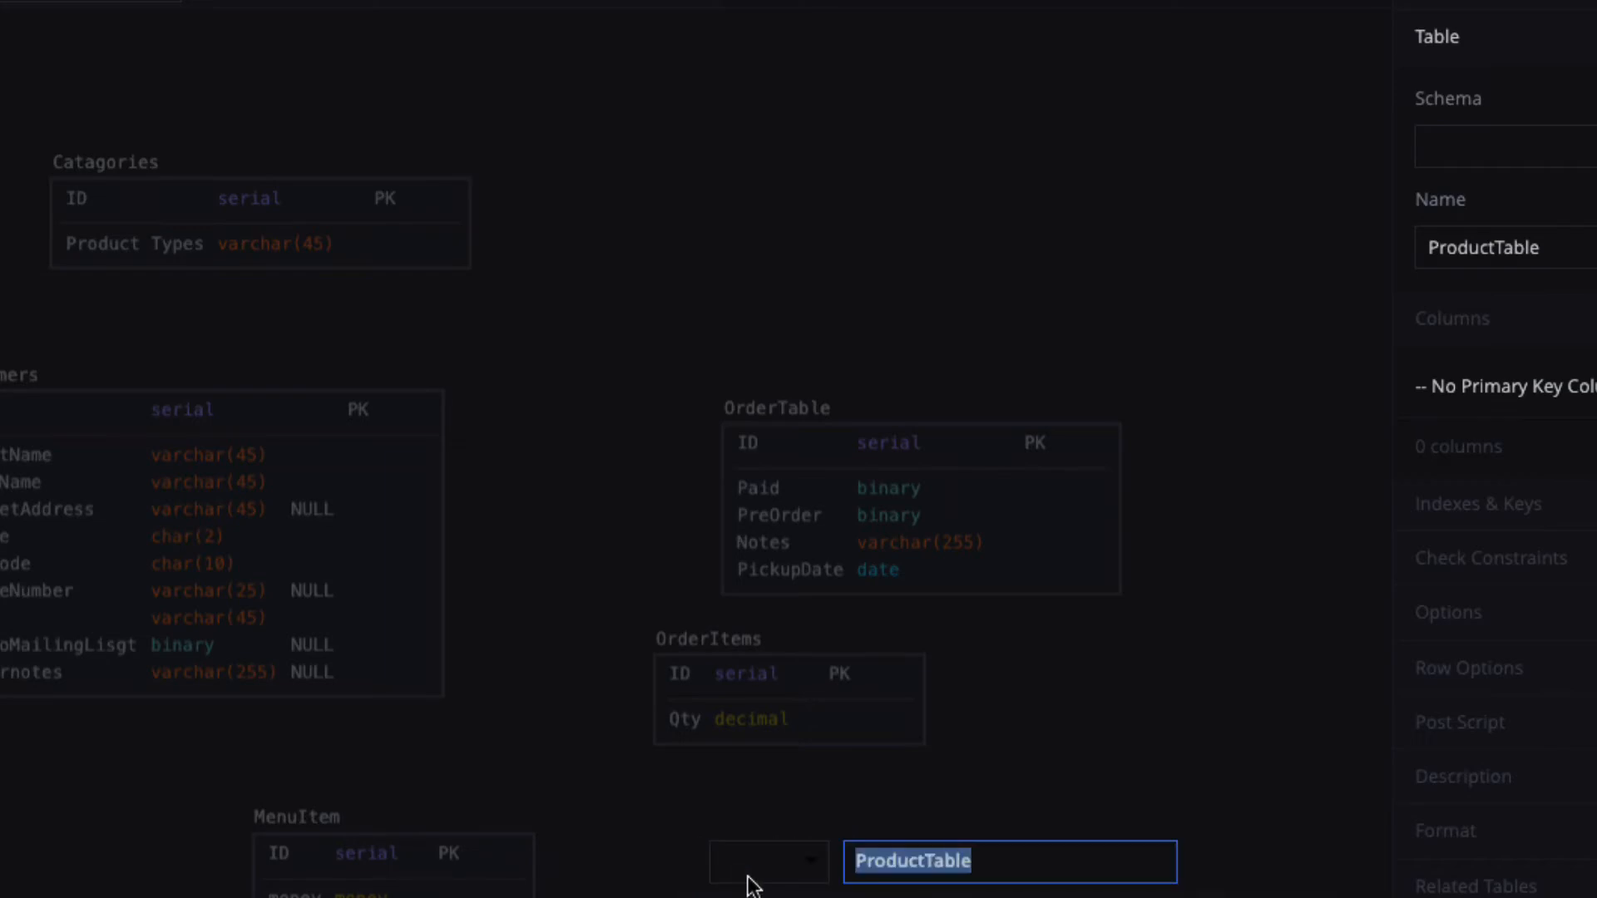
pyautogui.press('Tab')
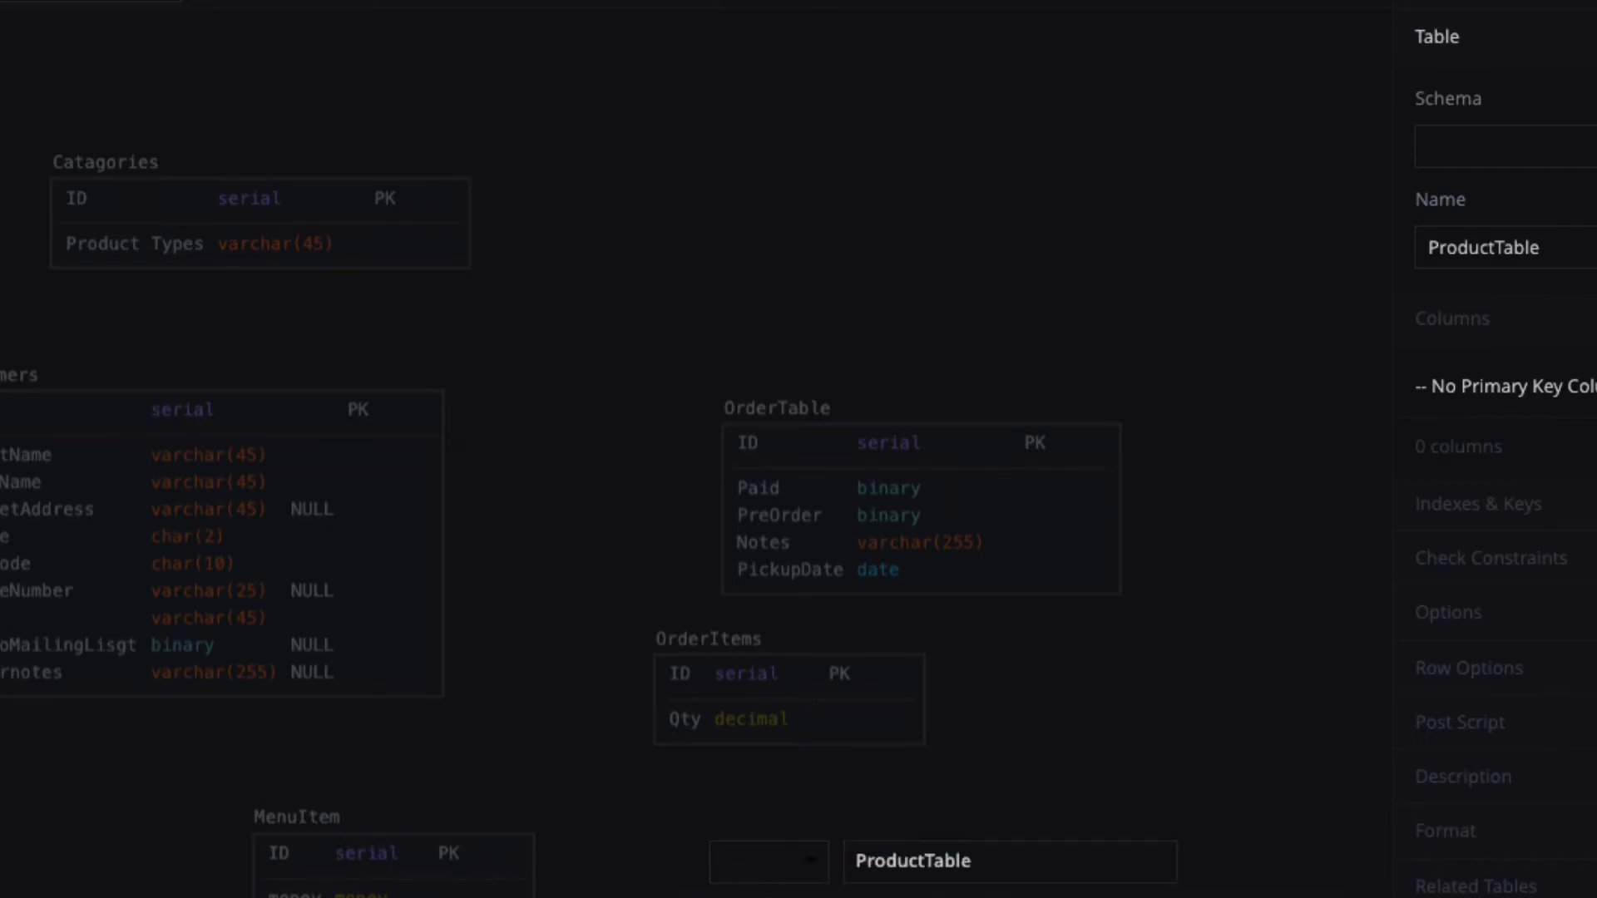
pyautogui.write('ID')
pyautogui.press('Tab')
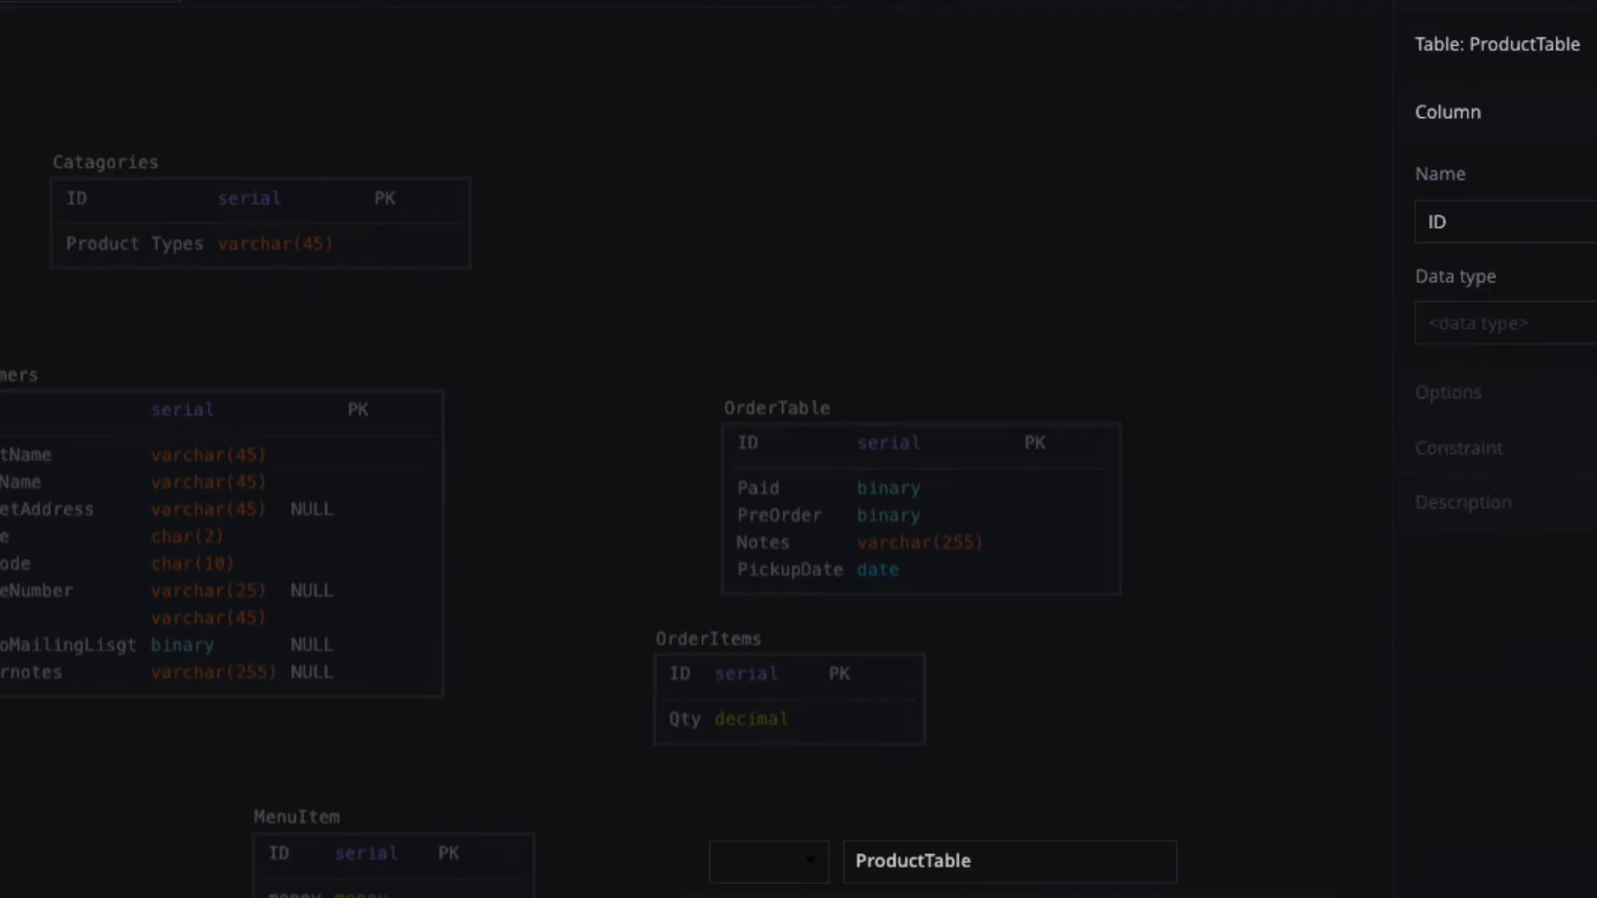
pyautogui.write('serial')
pyautogui.press('Tab')
pyautogui.press('Tab')
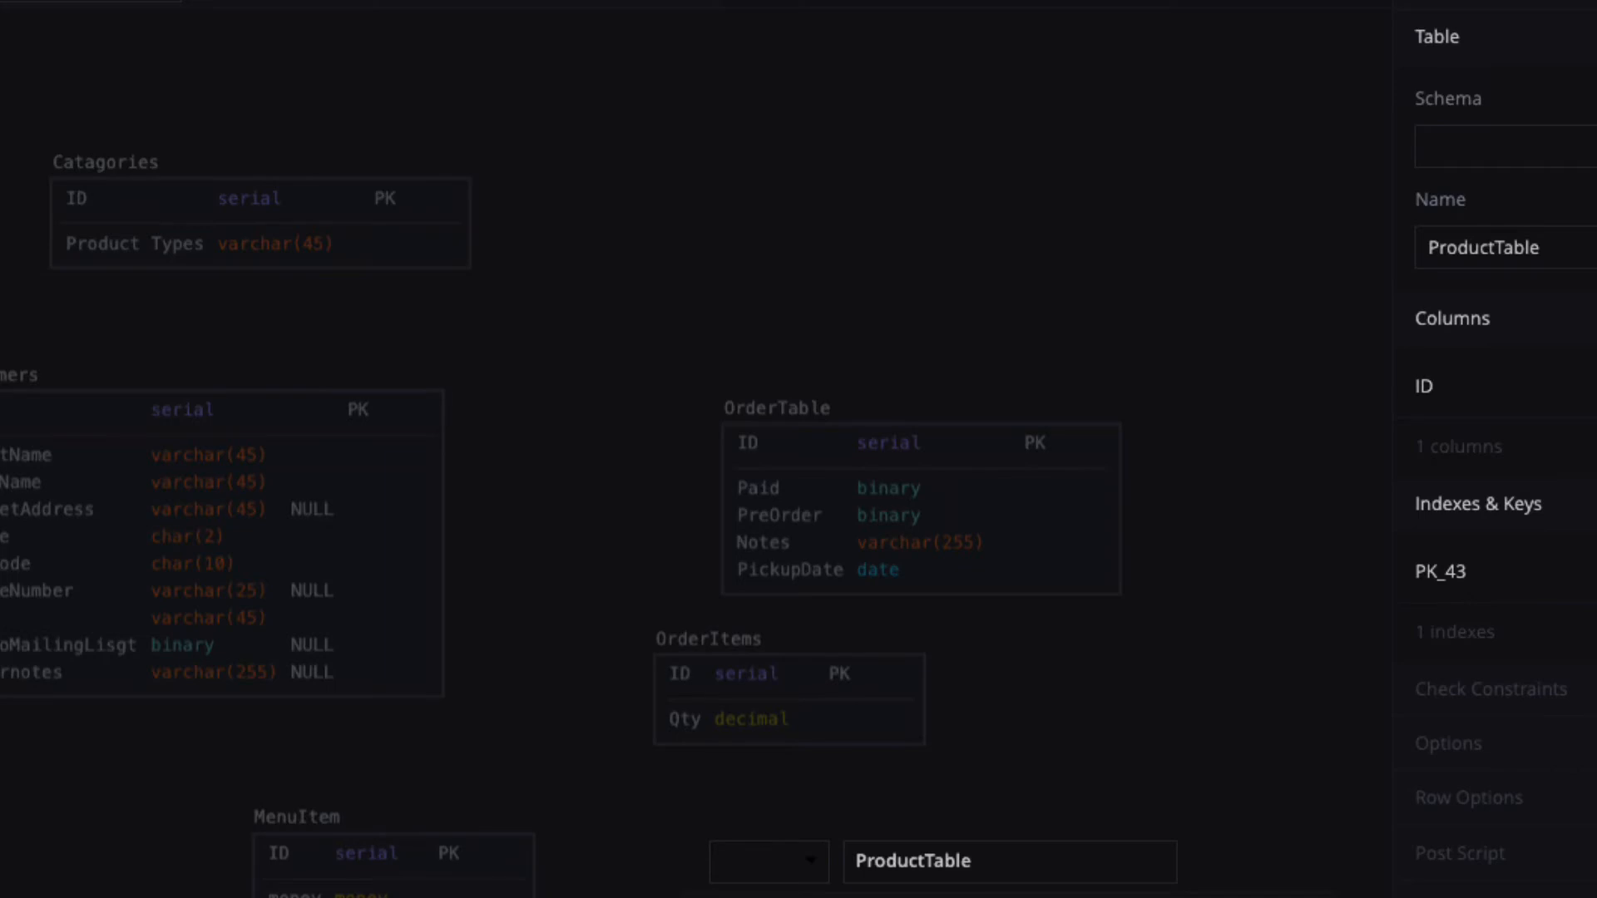
pyautogui.press('Escape')
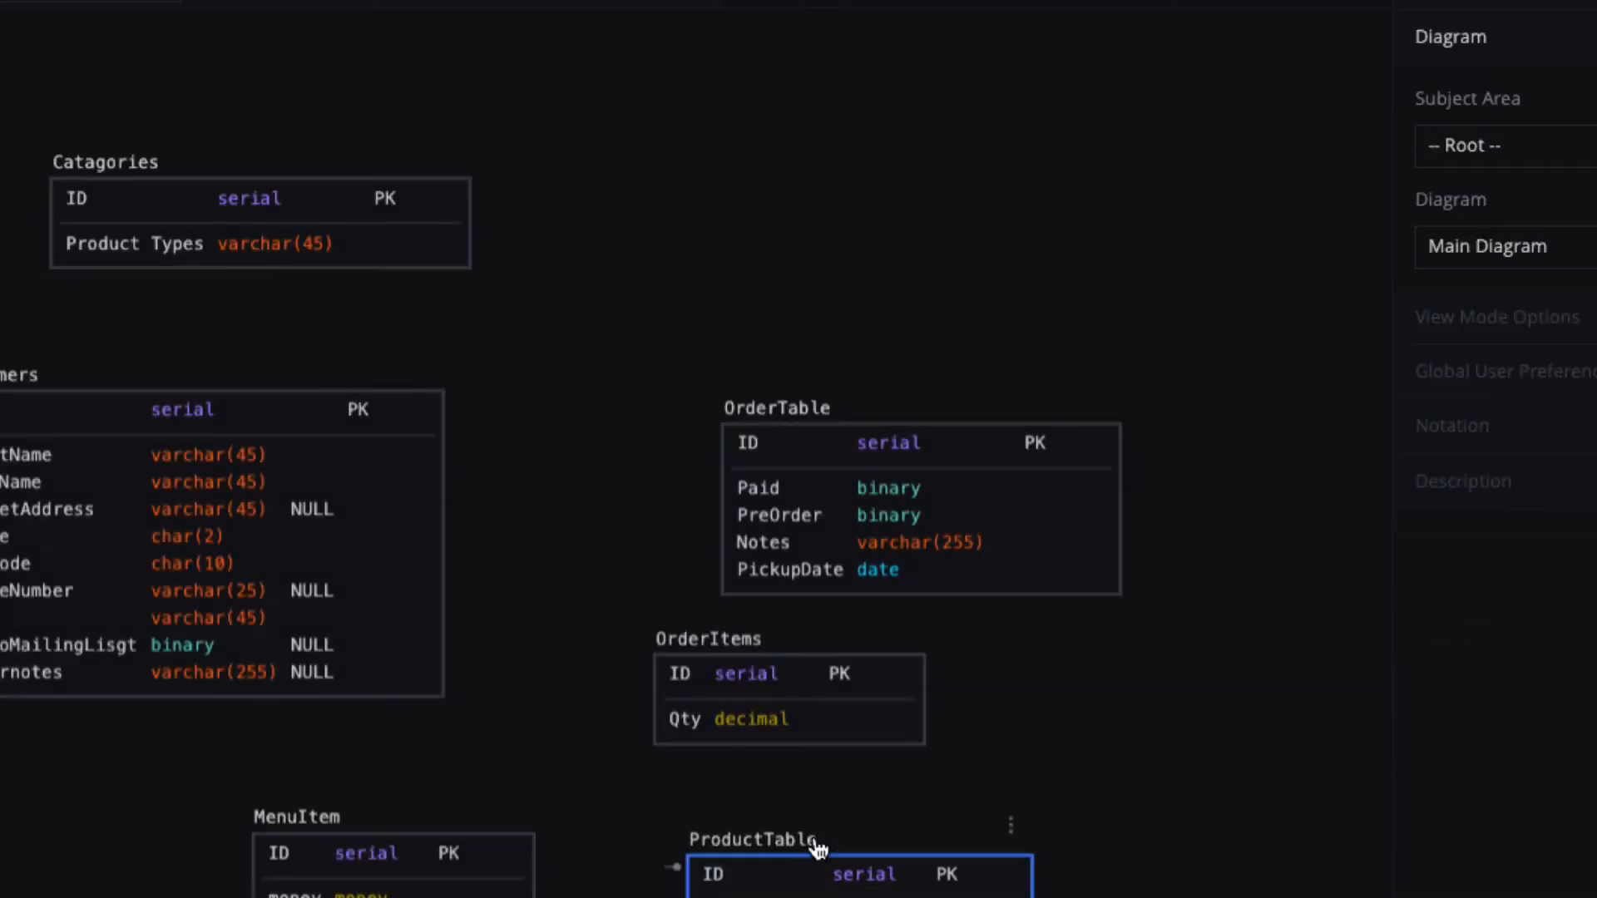
# Move ProductTable to the top and set ProductName's type to varchar(45).
pyautogui.moveTo(815, 843); pyautogui.dragTo(785, 113)
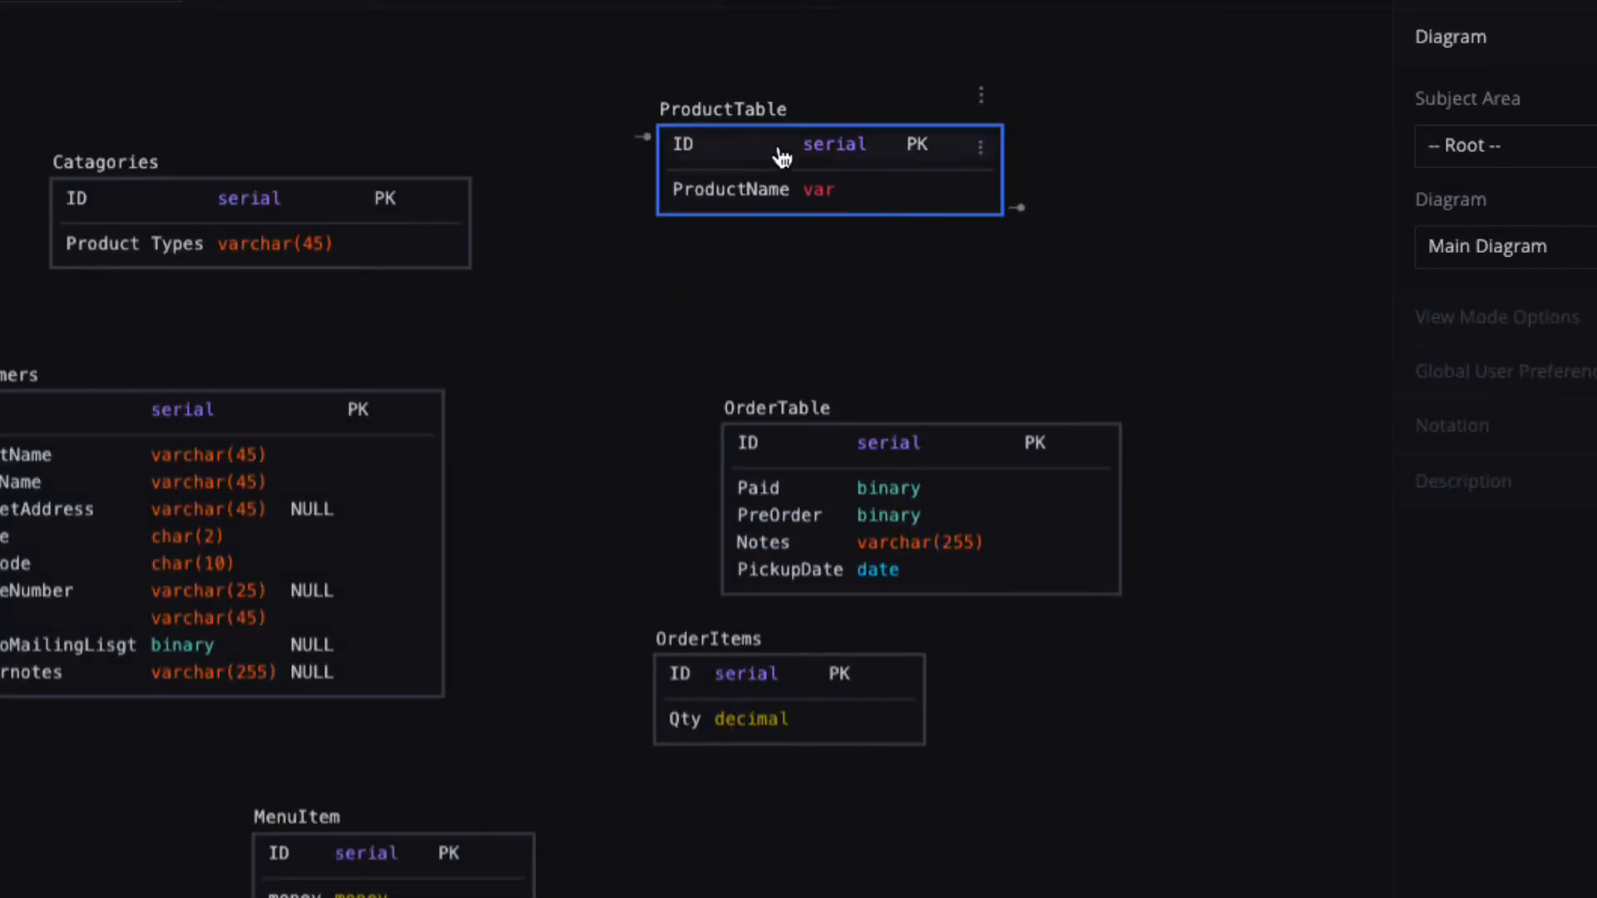
pyautogui.doubleClick(778, 154)
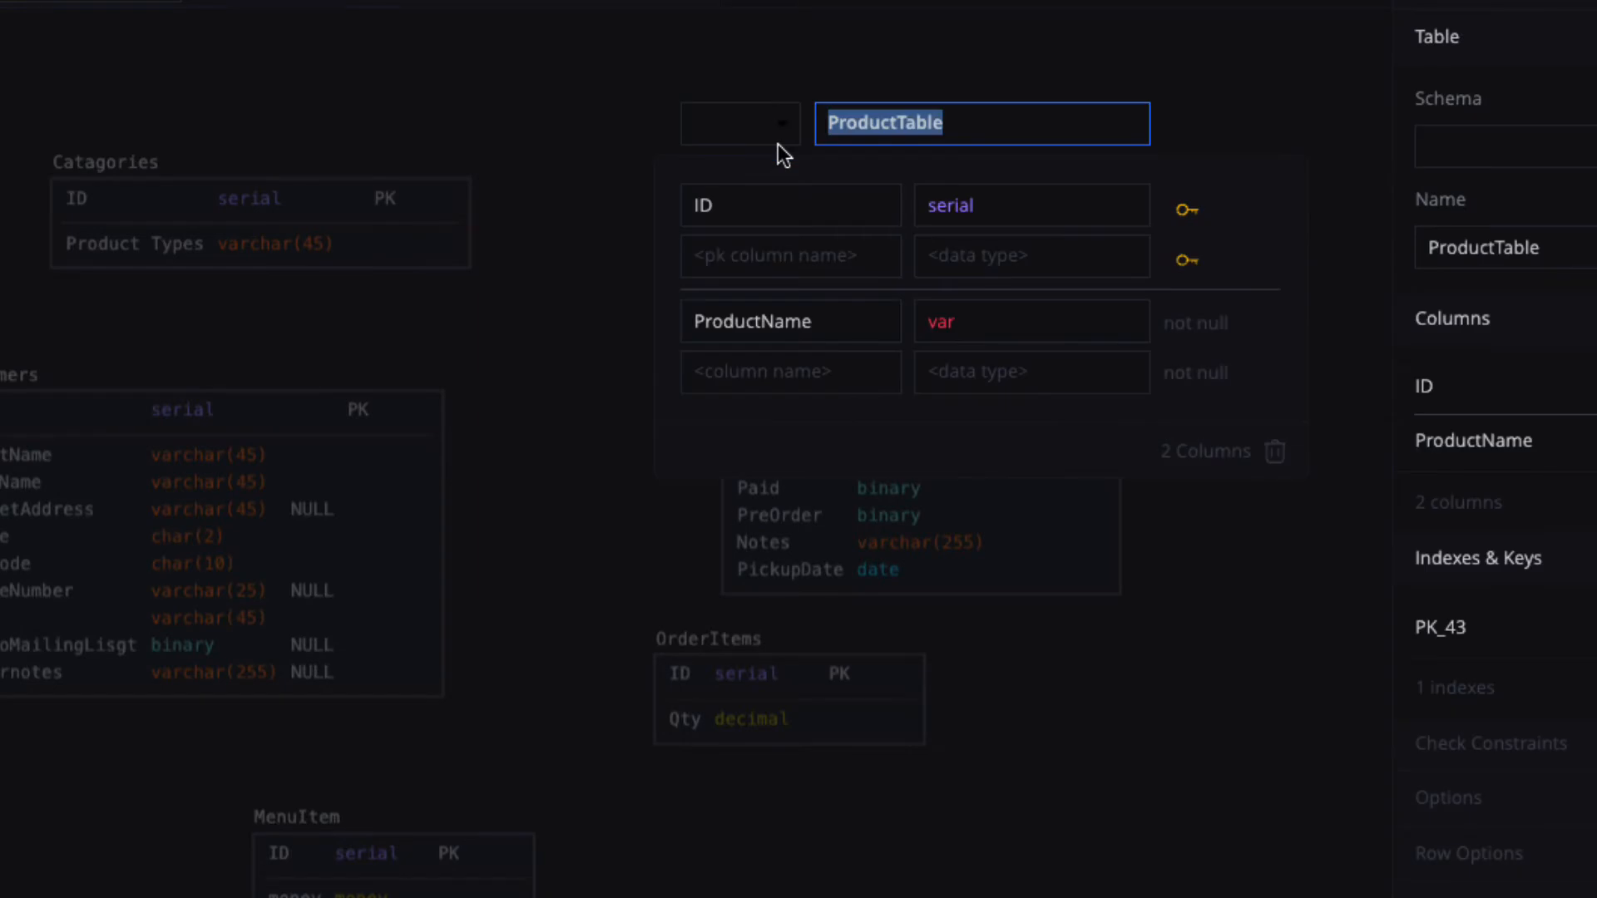
pyautogui.click(977, 323)
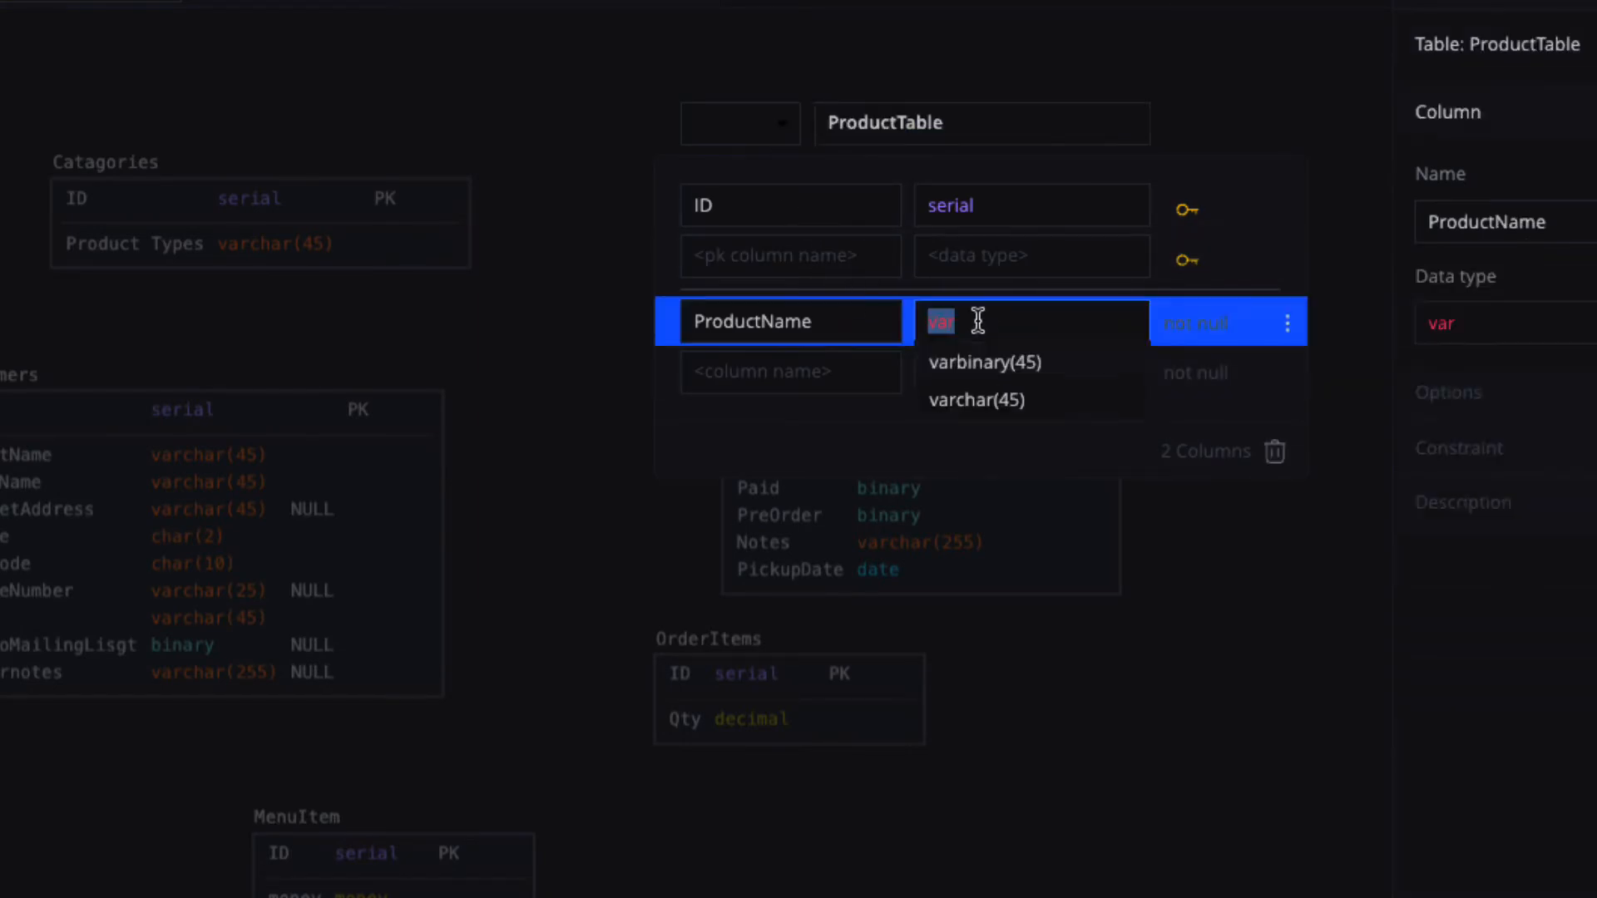
pyautogui.click(976, 400)
# Add a Description column of type varchar(255) to ProductTable.
pyautogui.click(806, 380)
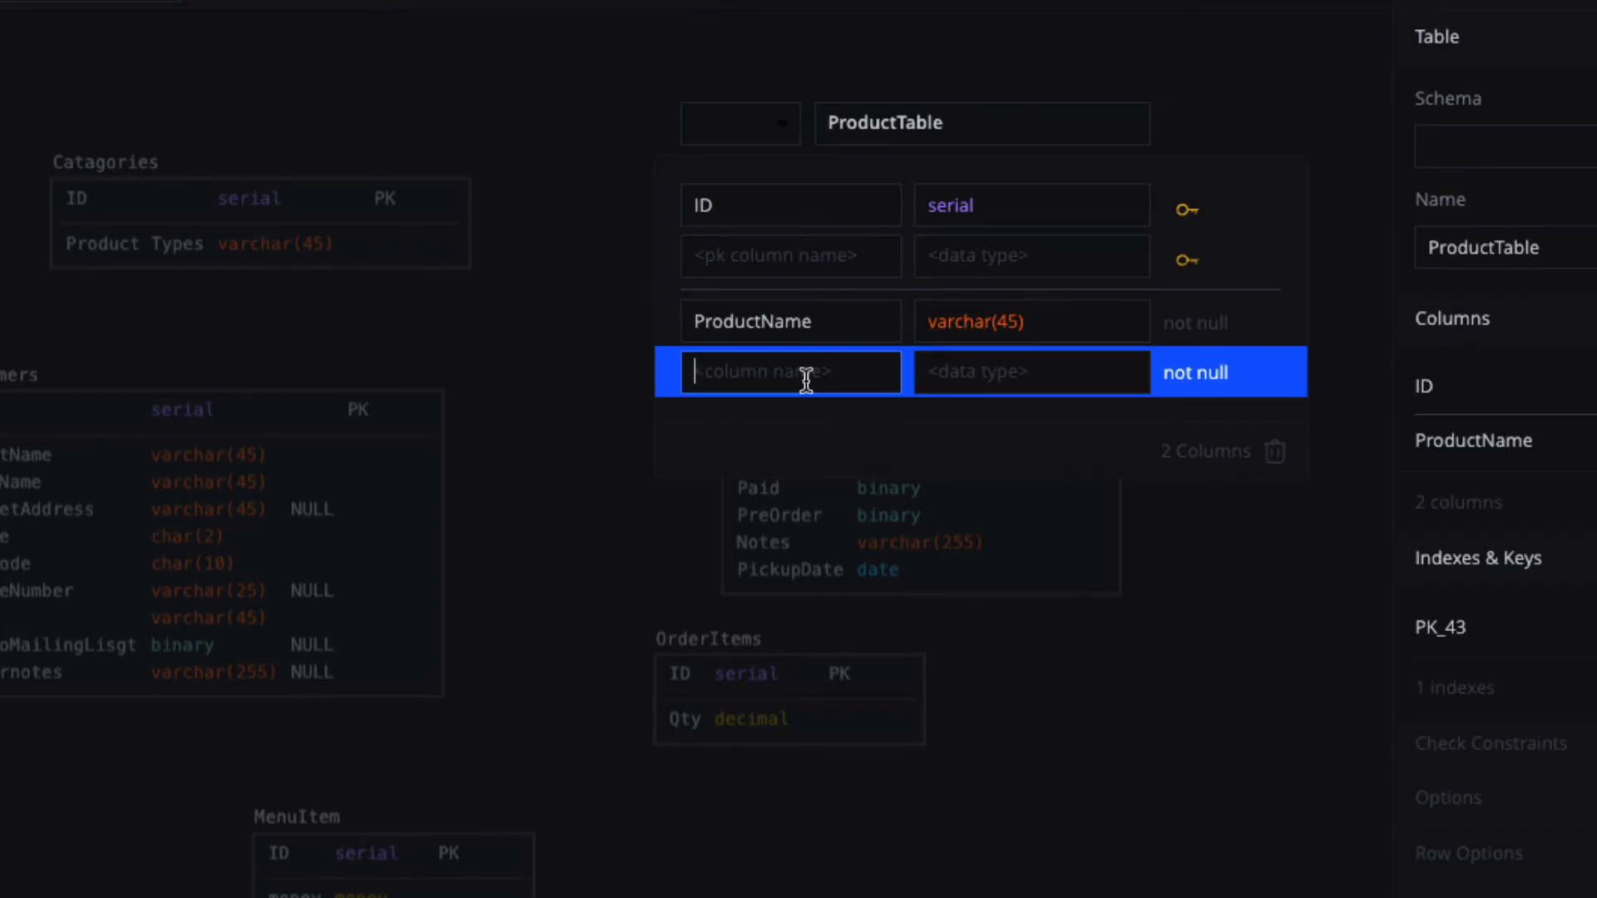
pyautogui.write('Description')
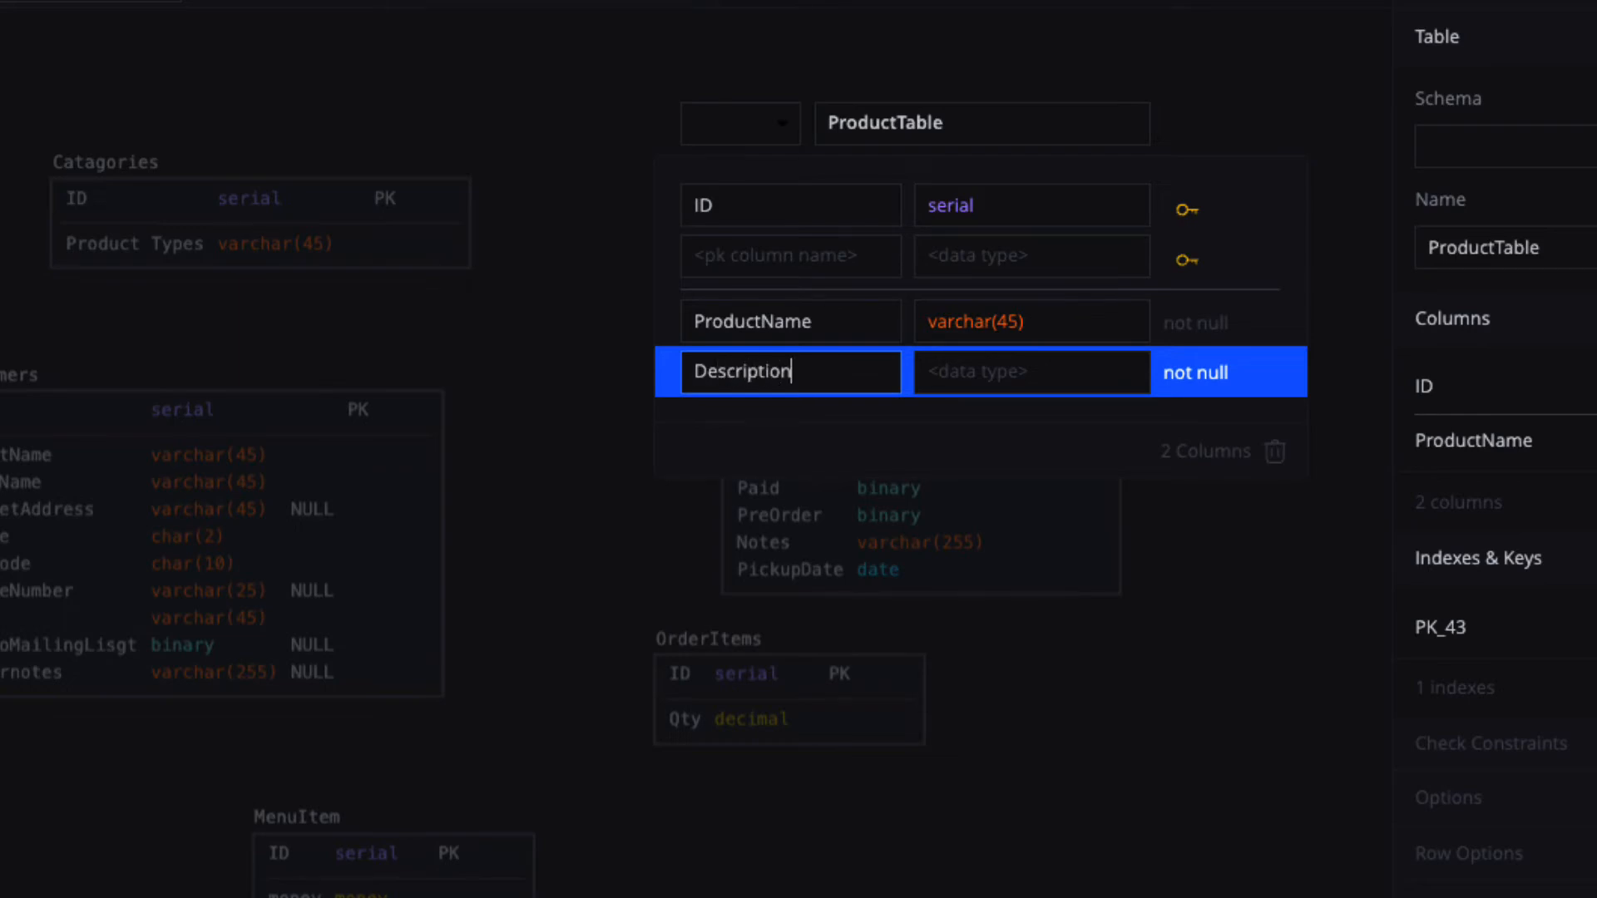
pyautogui.click(1005, 378)
pyautogui.write('v')
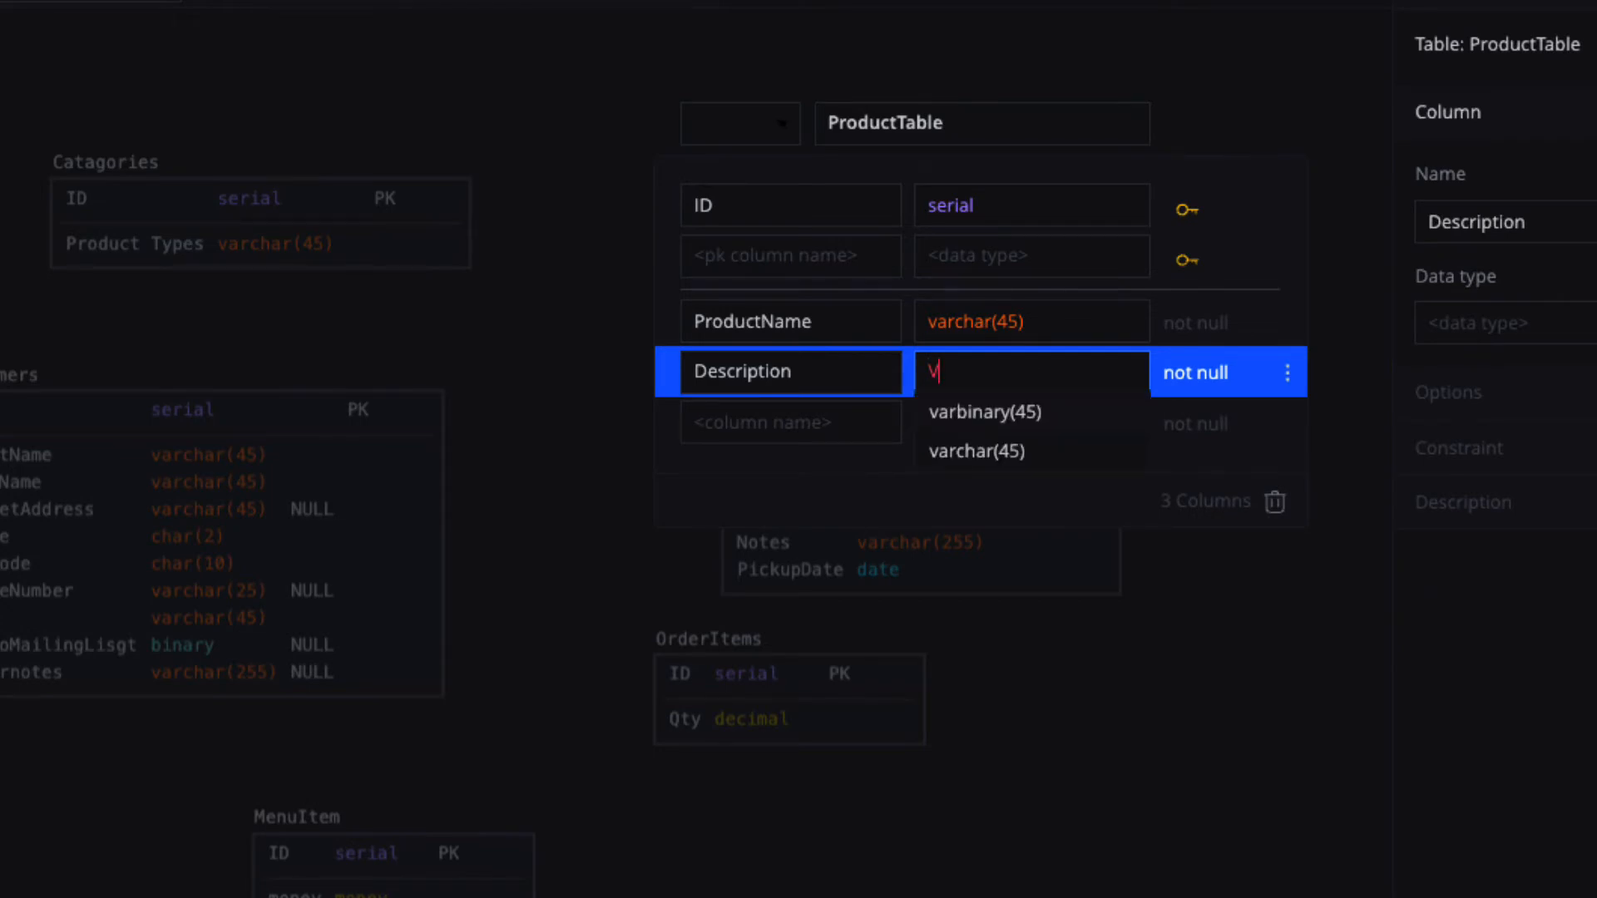
pyautogui.write('ar')
pyautogui.click(980, 455)
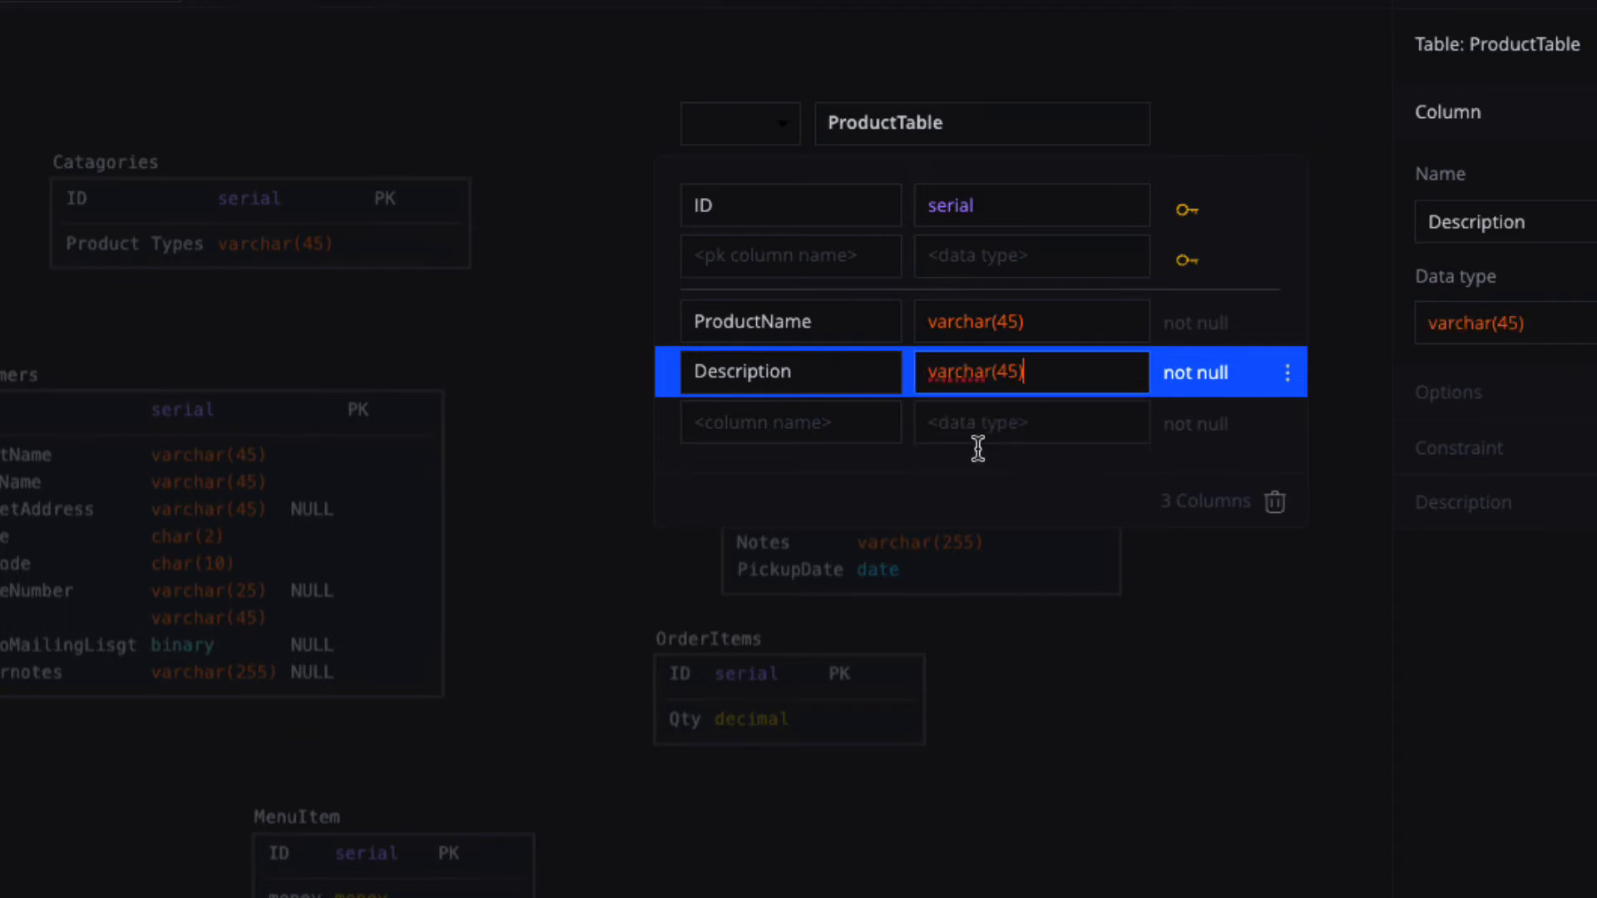
pyautogui.click(1009, 370)
pyautogui.press('BackSpace')
pyautogui.write('25')
pyautogui.click(1234, 579)
pyautogui.click(1234, 580)
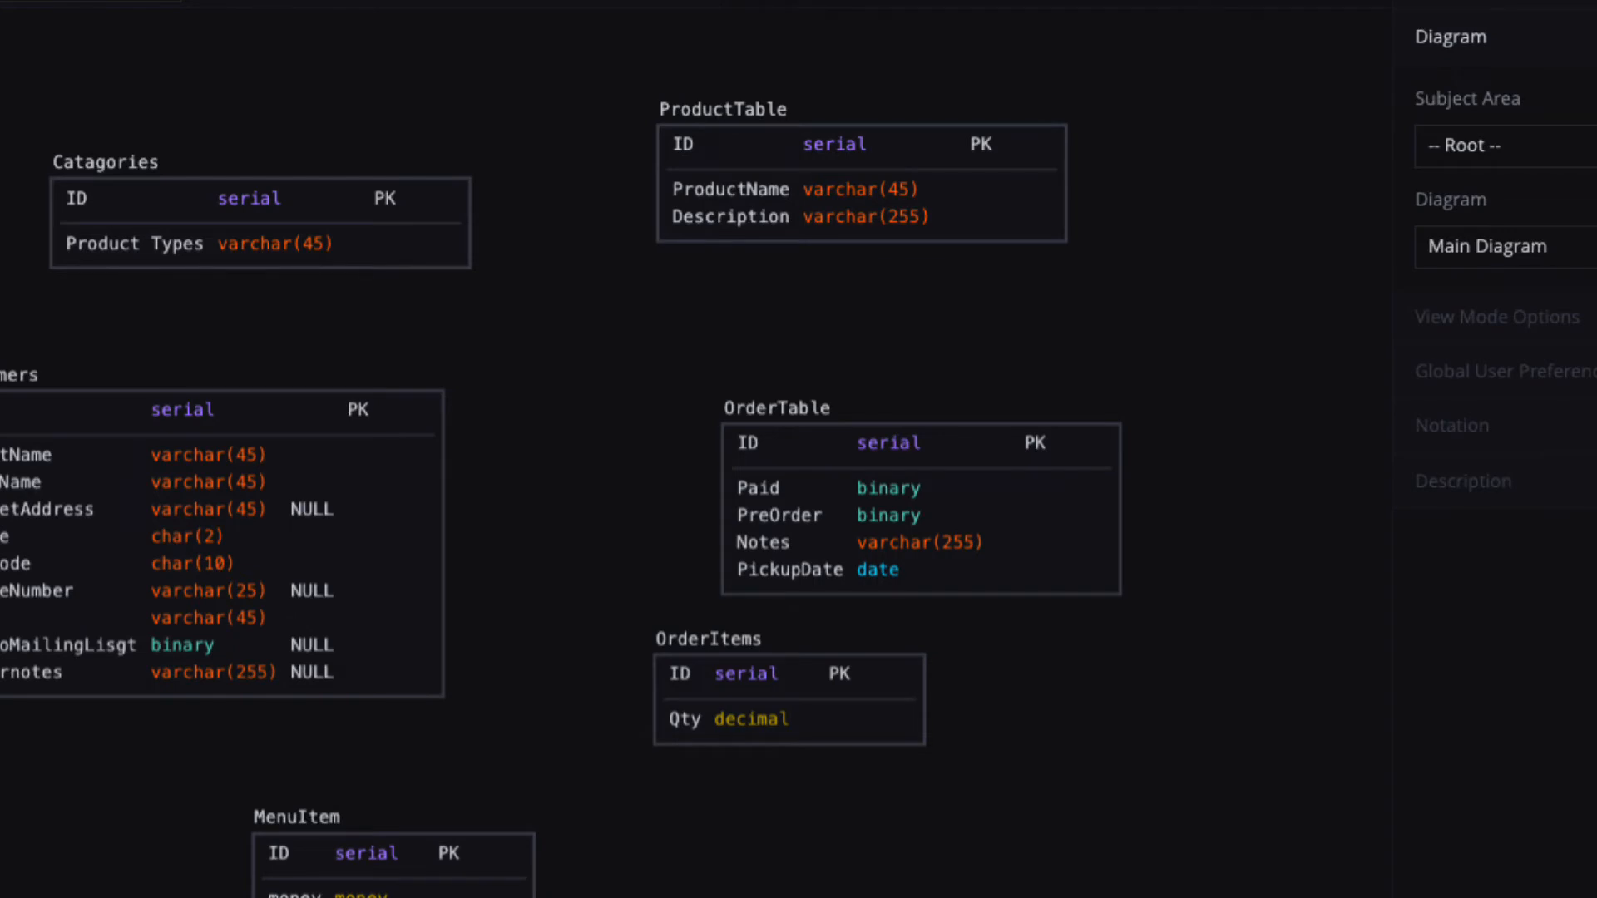
# Link customers to OrderTable with a foreign key relationship.
pyautogui.moveTo(862, 444); pyautogui.dragTo(821, 380)
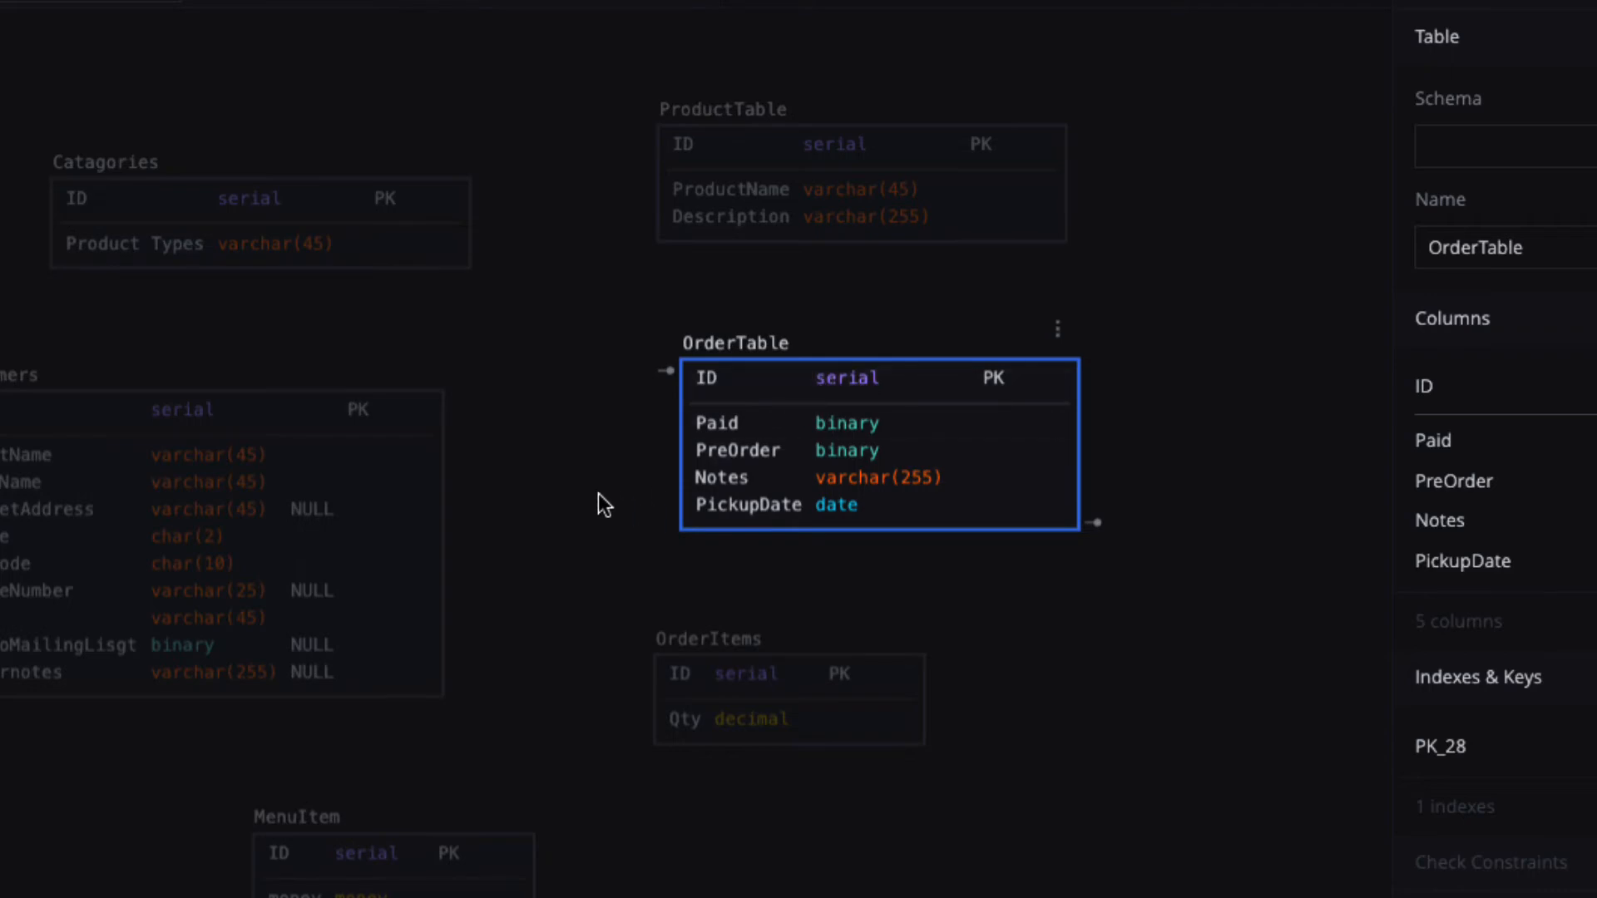
pyautogui.click(596, 460)
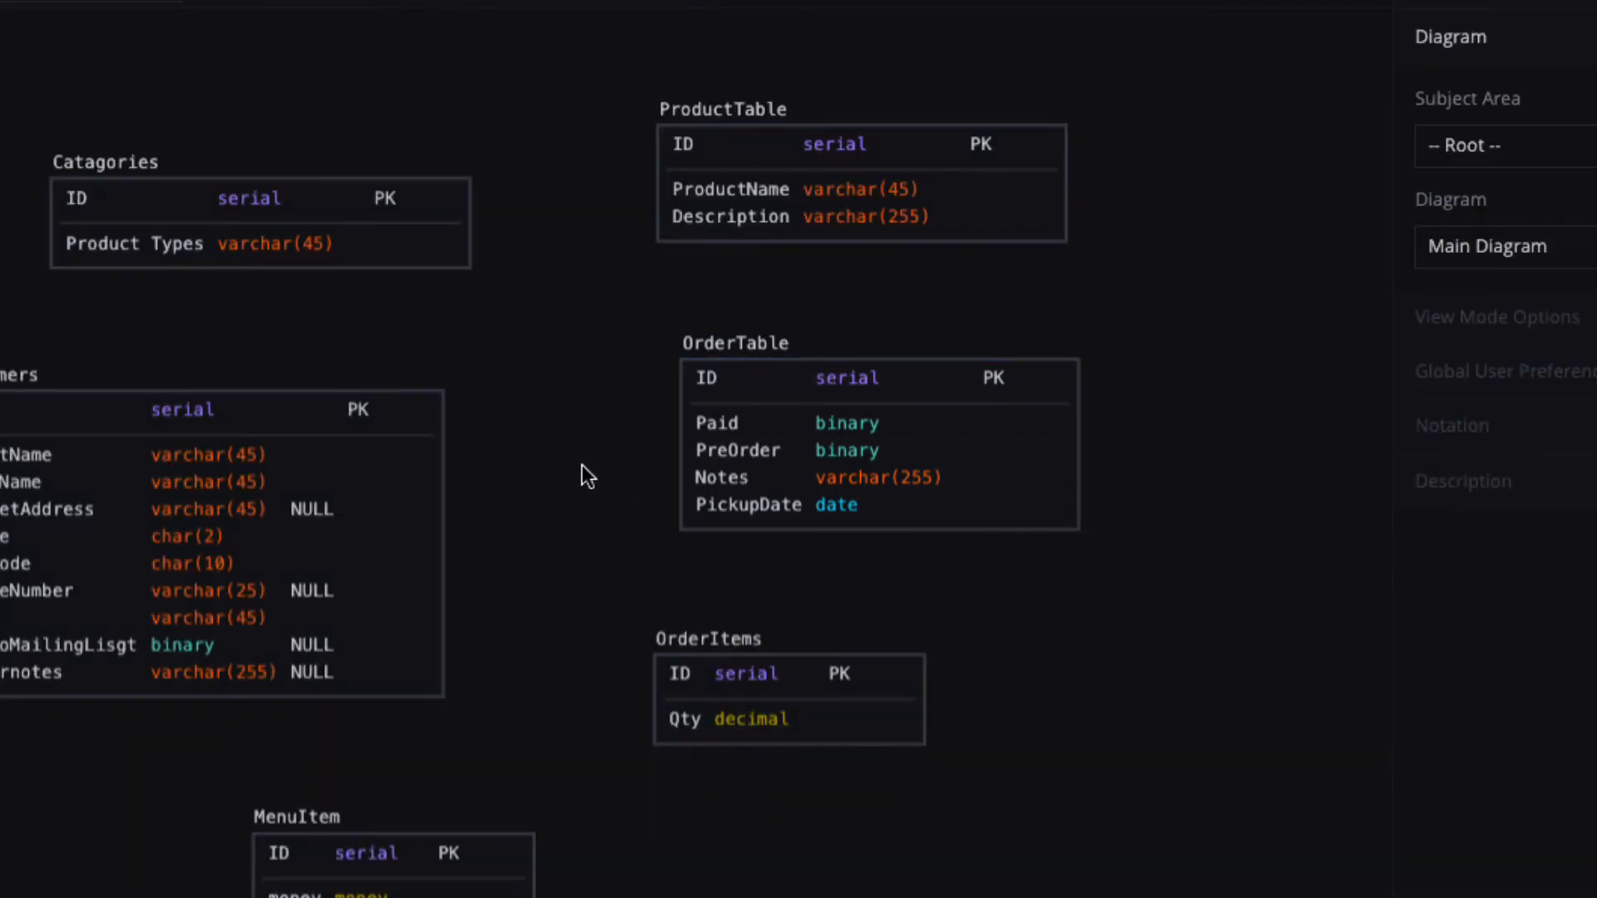
pyautogui.click(429, 694)
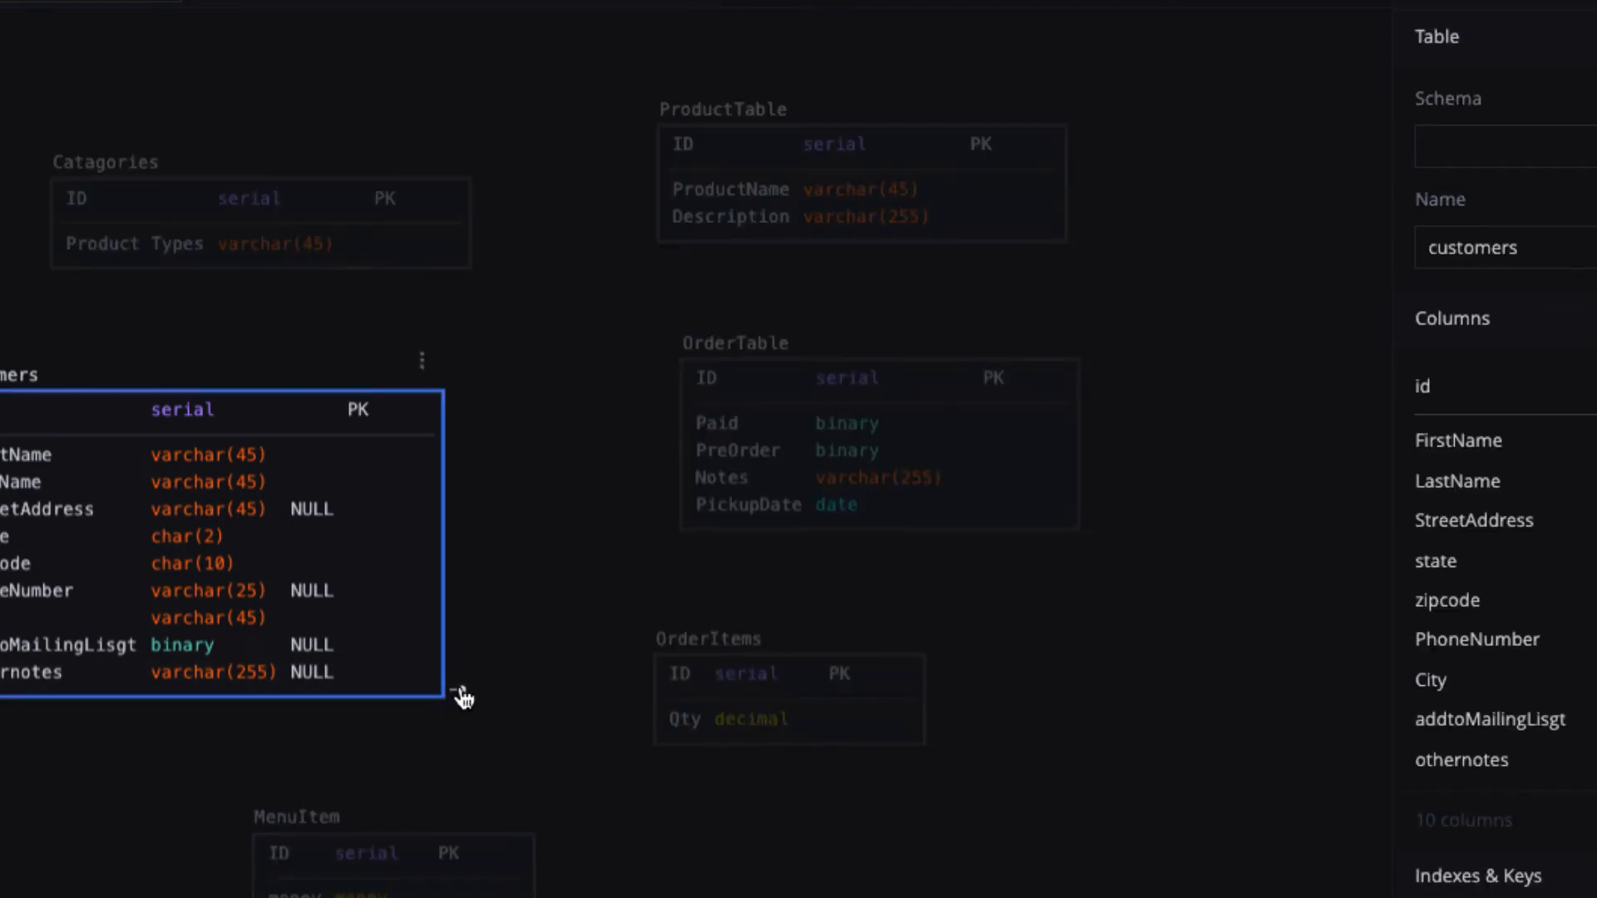
pyautogui.moveTo(467, 688); pyautogui.dragTo(702, 421)
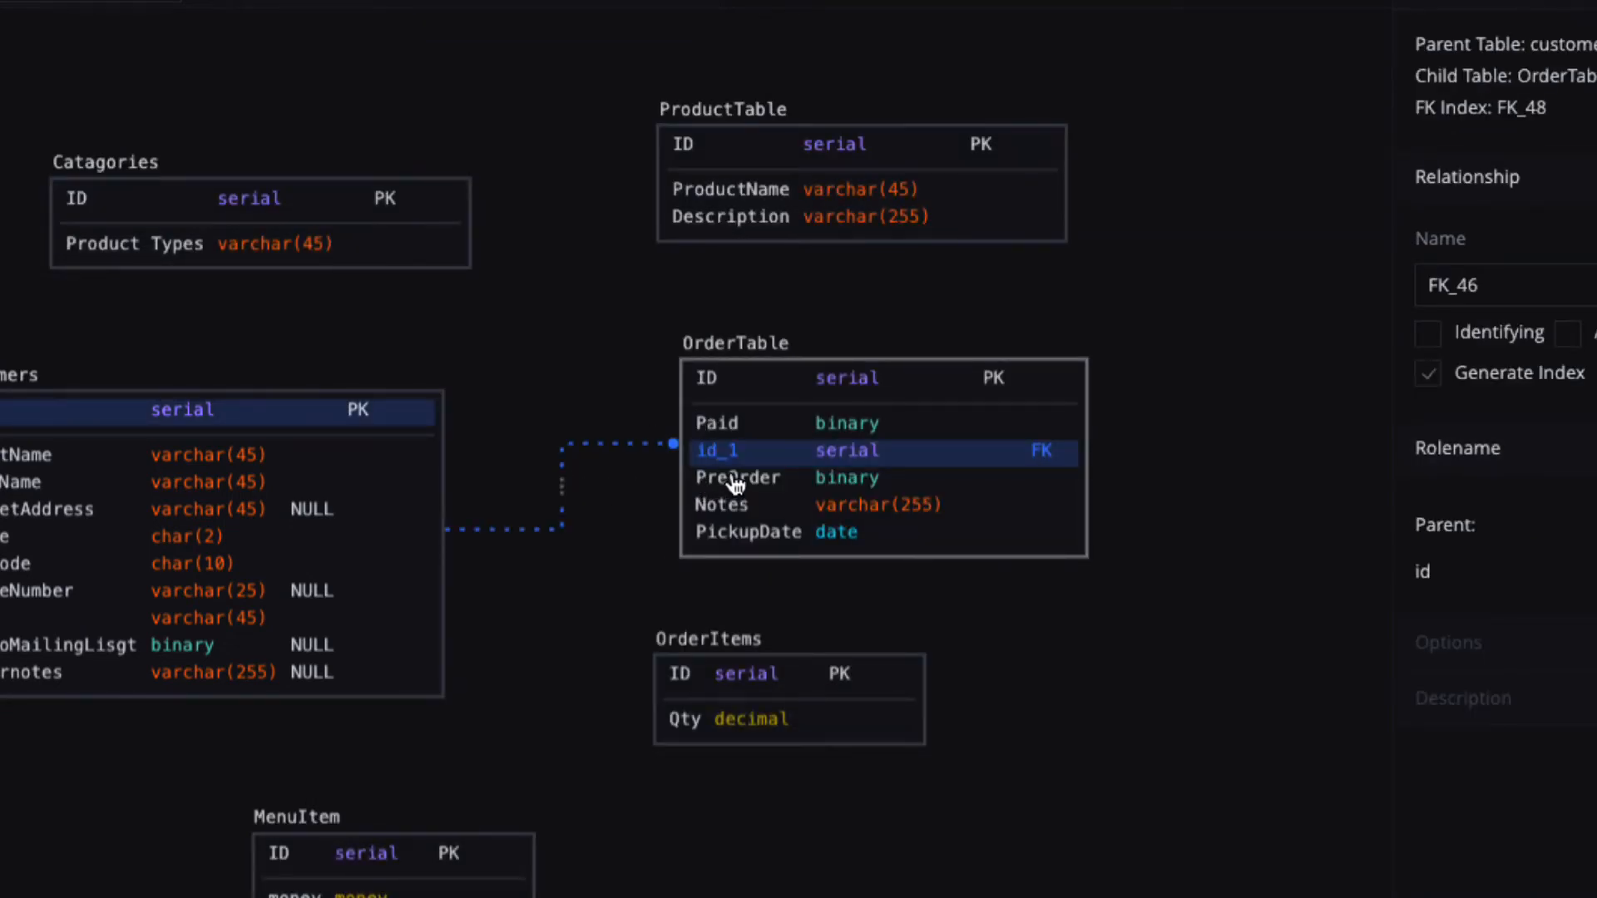
# Move the new id_1 column to the top of OrderTable's column list.
pyautogui.moveTo(736, 465); pyautogui.dragTo(739, 554)
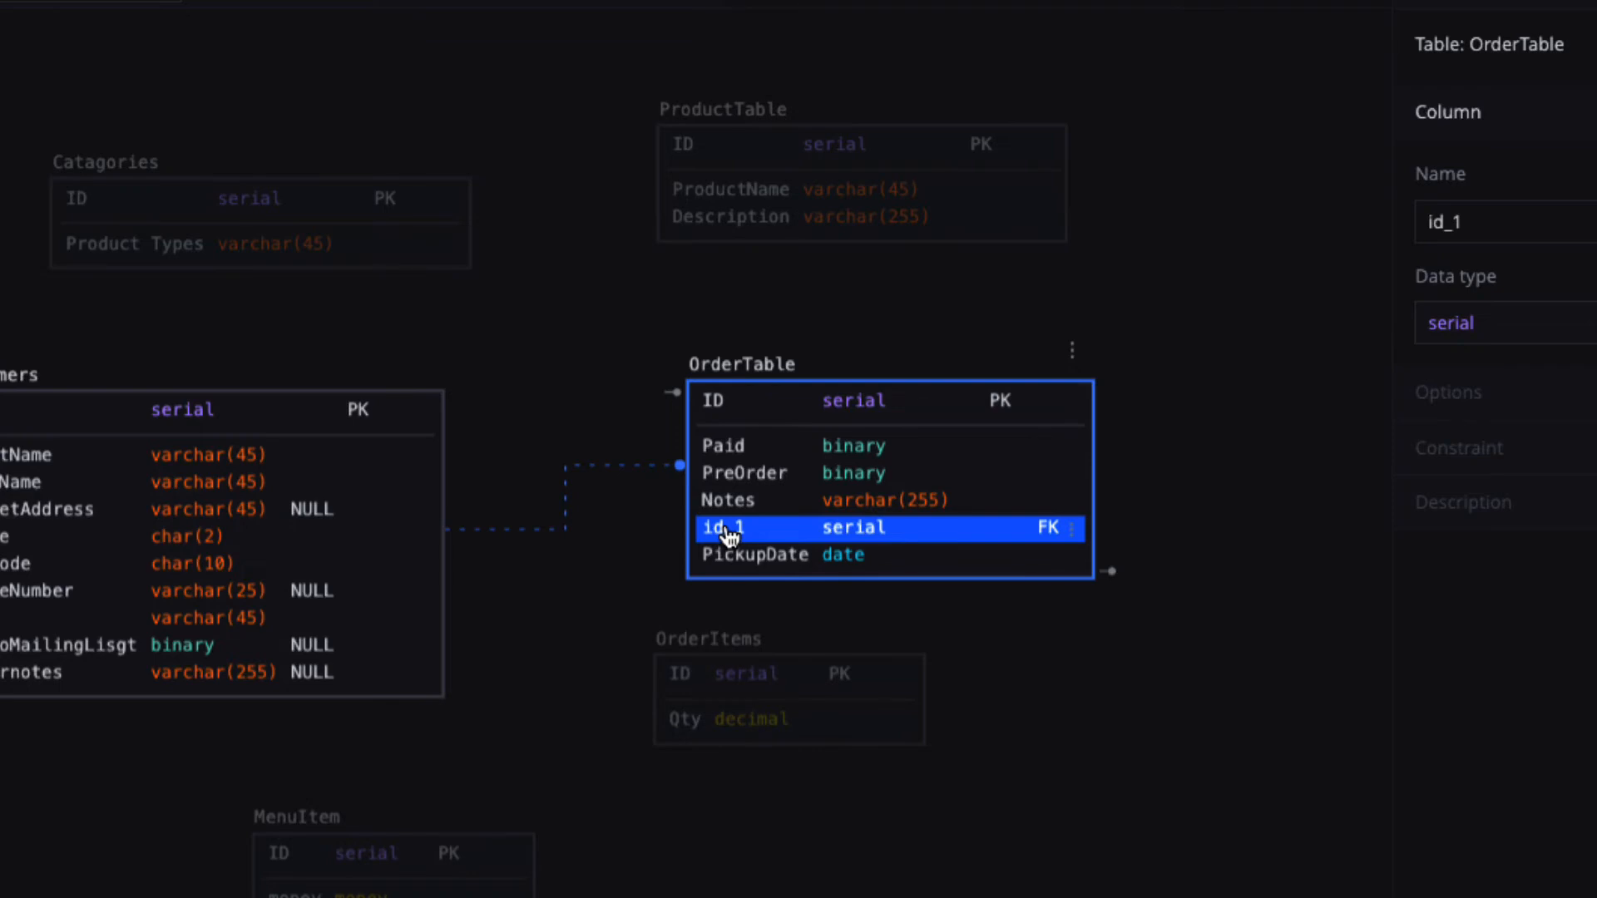
pyautogui.moveTo(726, 533); pyautogui.dragTo(709, 451)
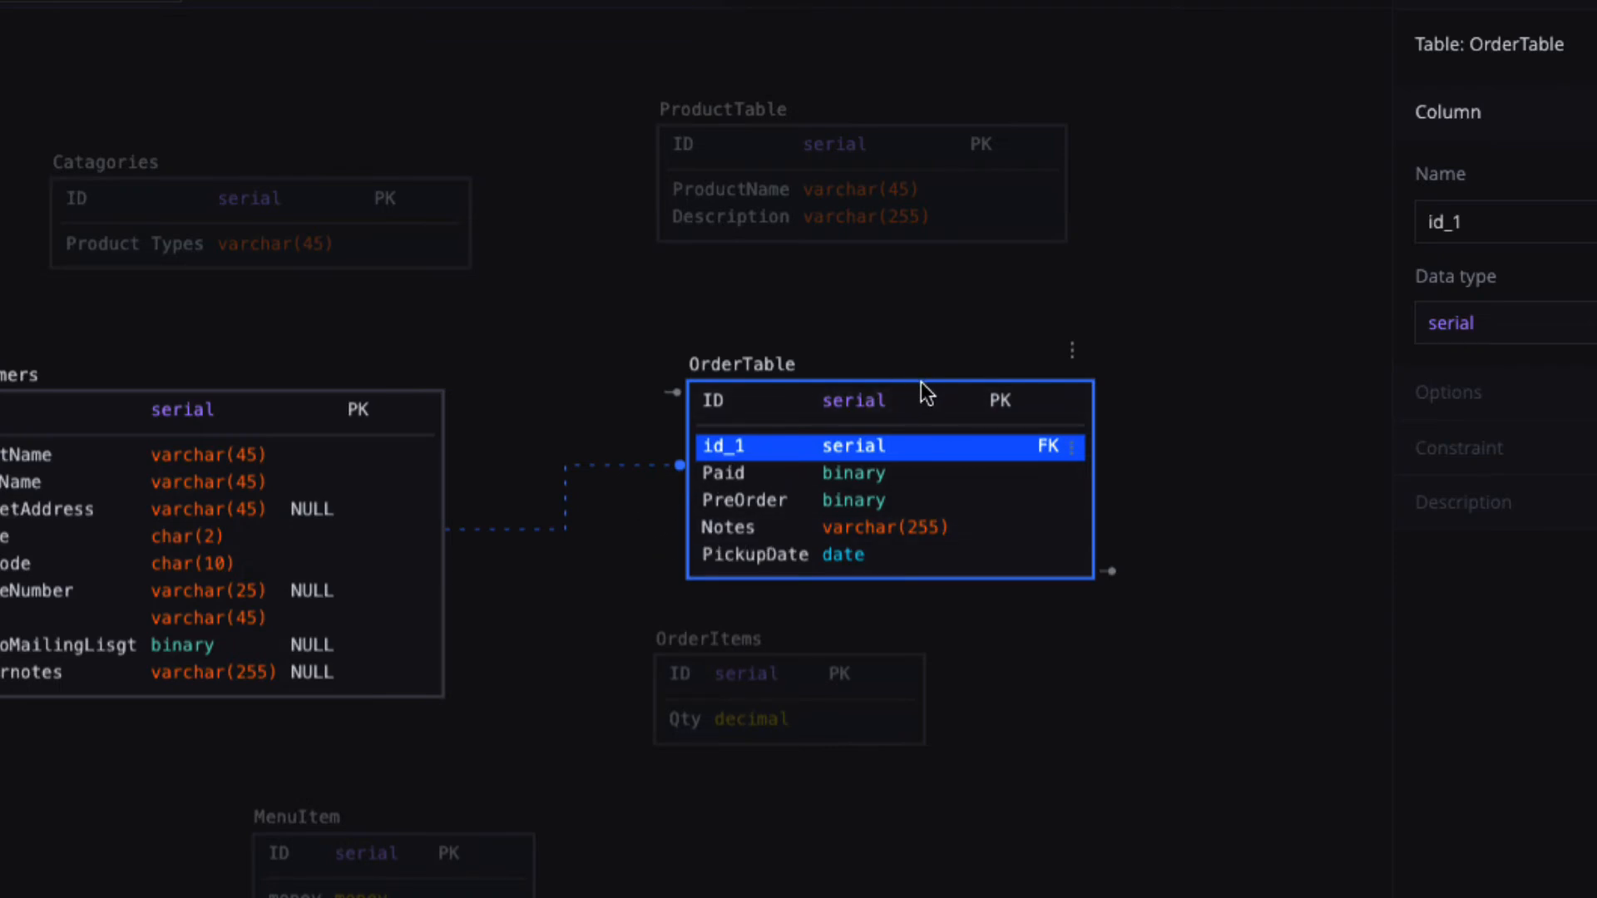
pyautogui.moveTo(920, 382); pyautogui.dragTo(885, 458)
# Reposition OrderItems and link OrderTable to it, adding foreign key ID_1.
pyautogui.click(1146, 641)
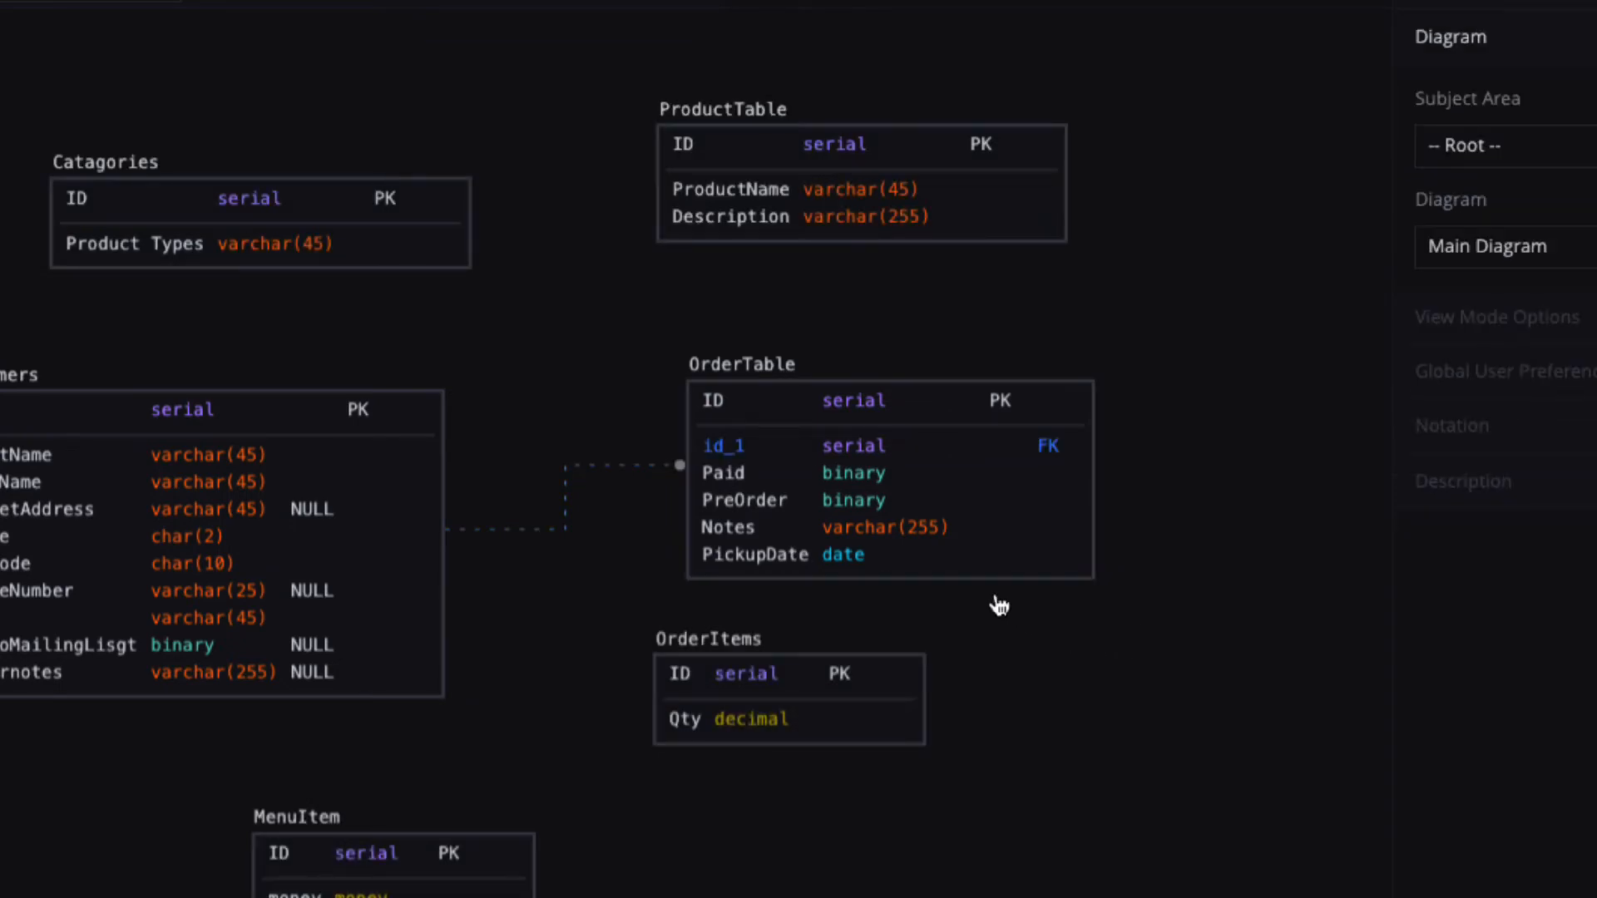
pyautogui.moveTo(817, 668); pyautogui.dragTo(1098, 698)
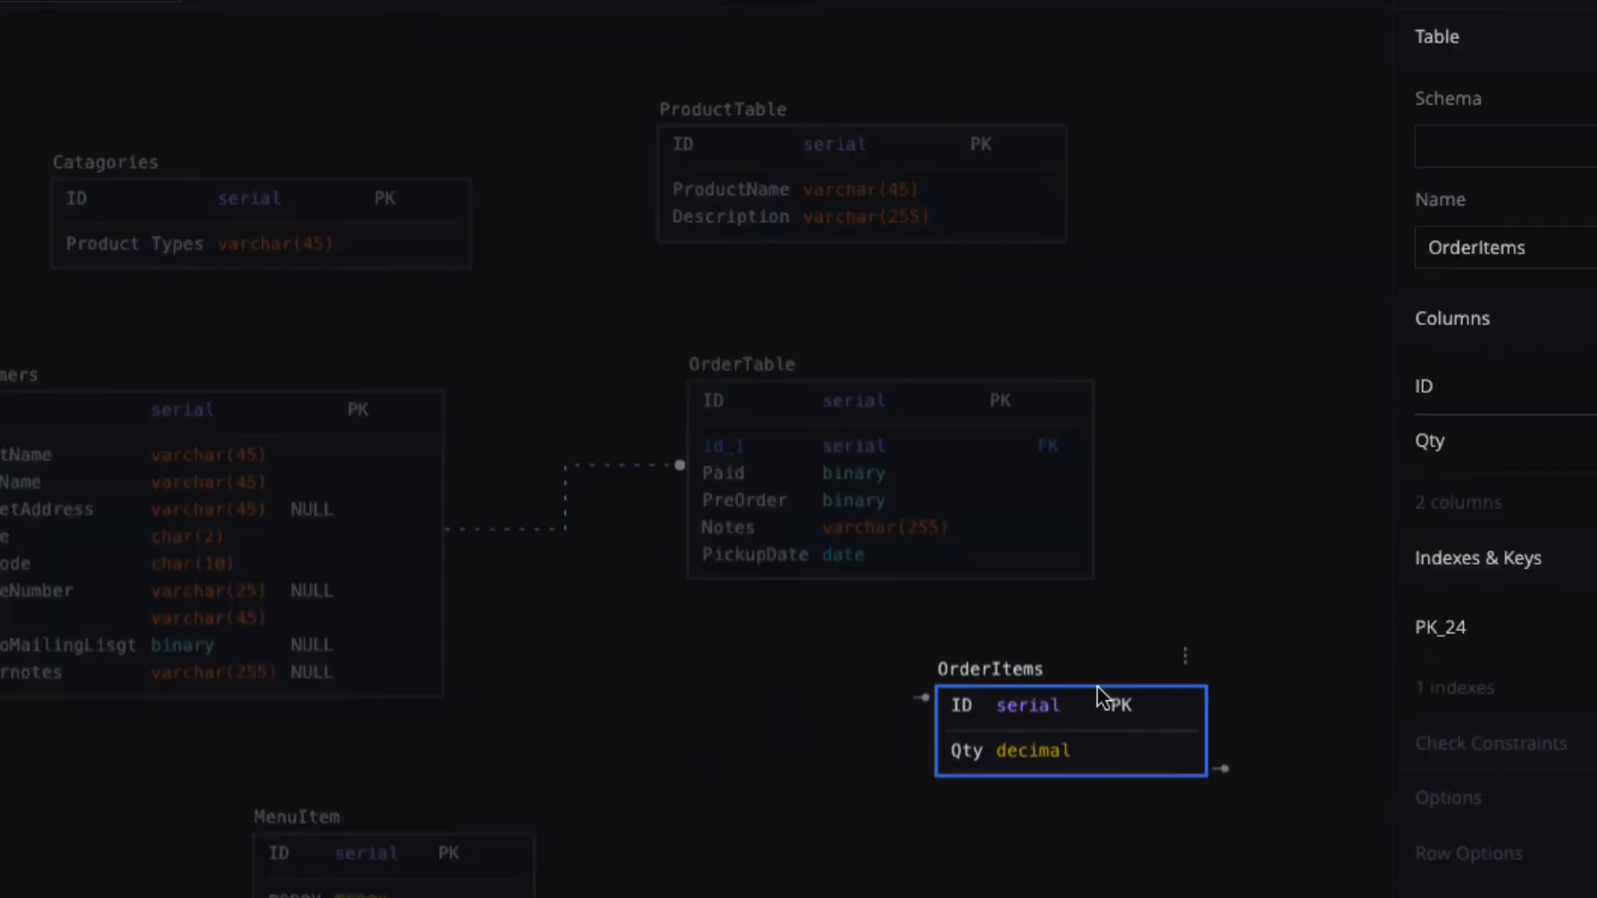
pyautogui.moveTo(873, 392); pyautogui.dragTo(546, 441)
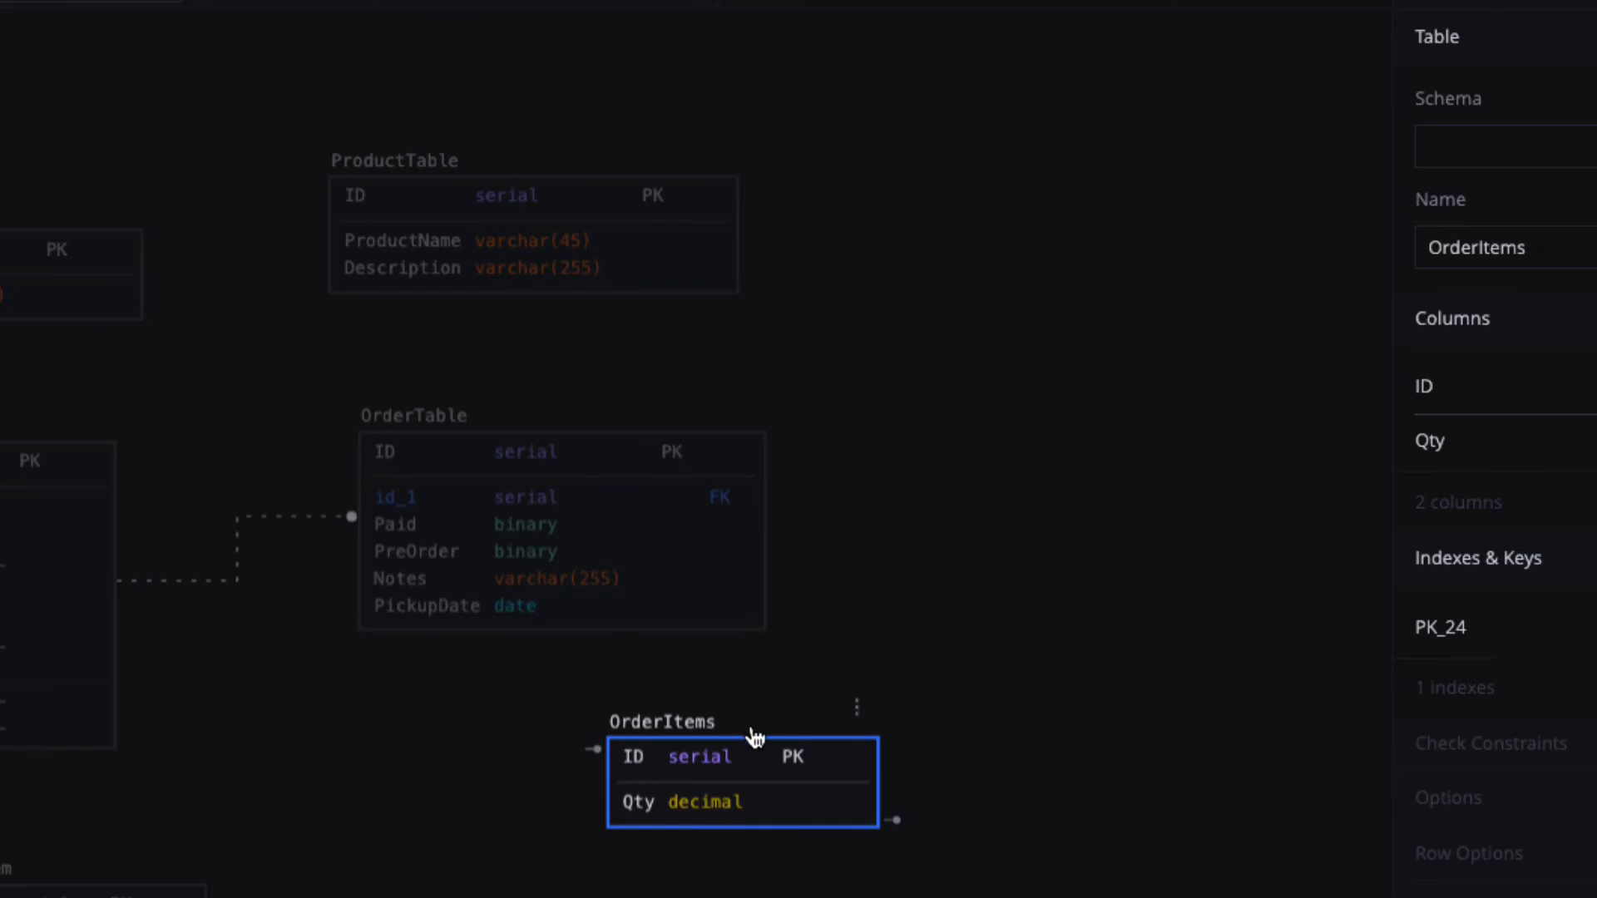
pyautogui.moveTo(763, 753); pyautogui.dragTo(1044, 675)
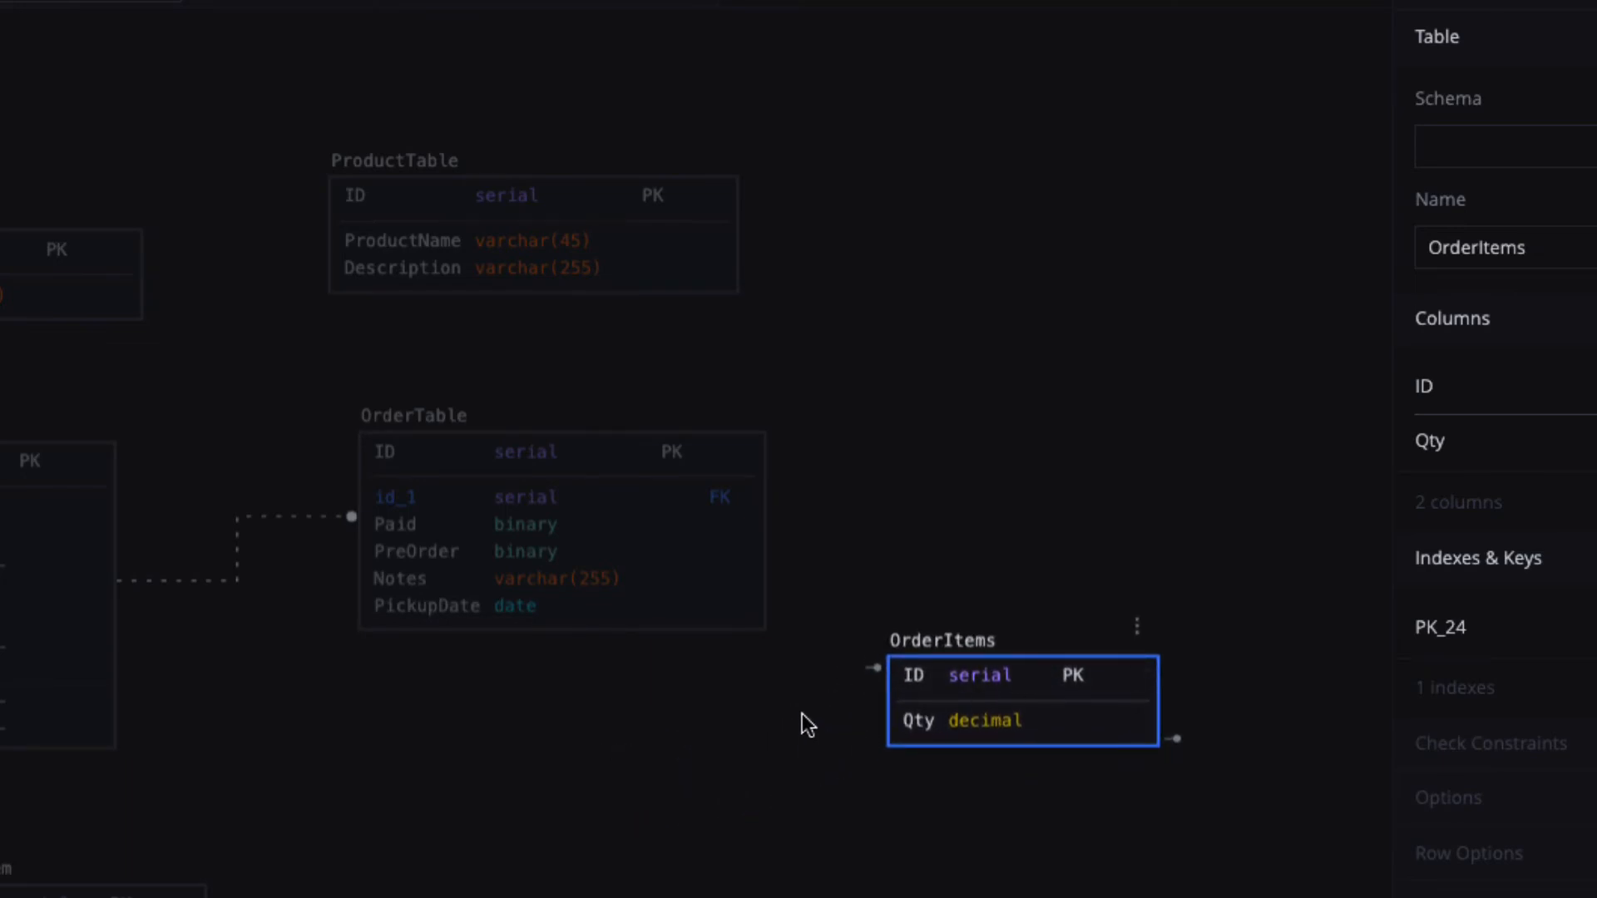
pyautogui.click(674, 607)
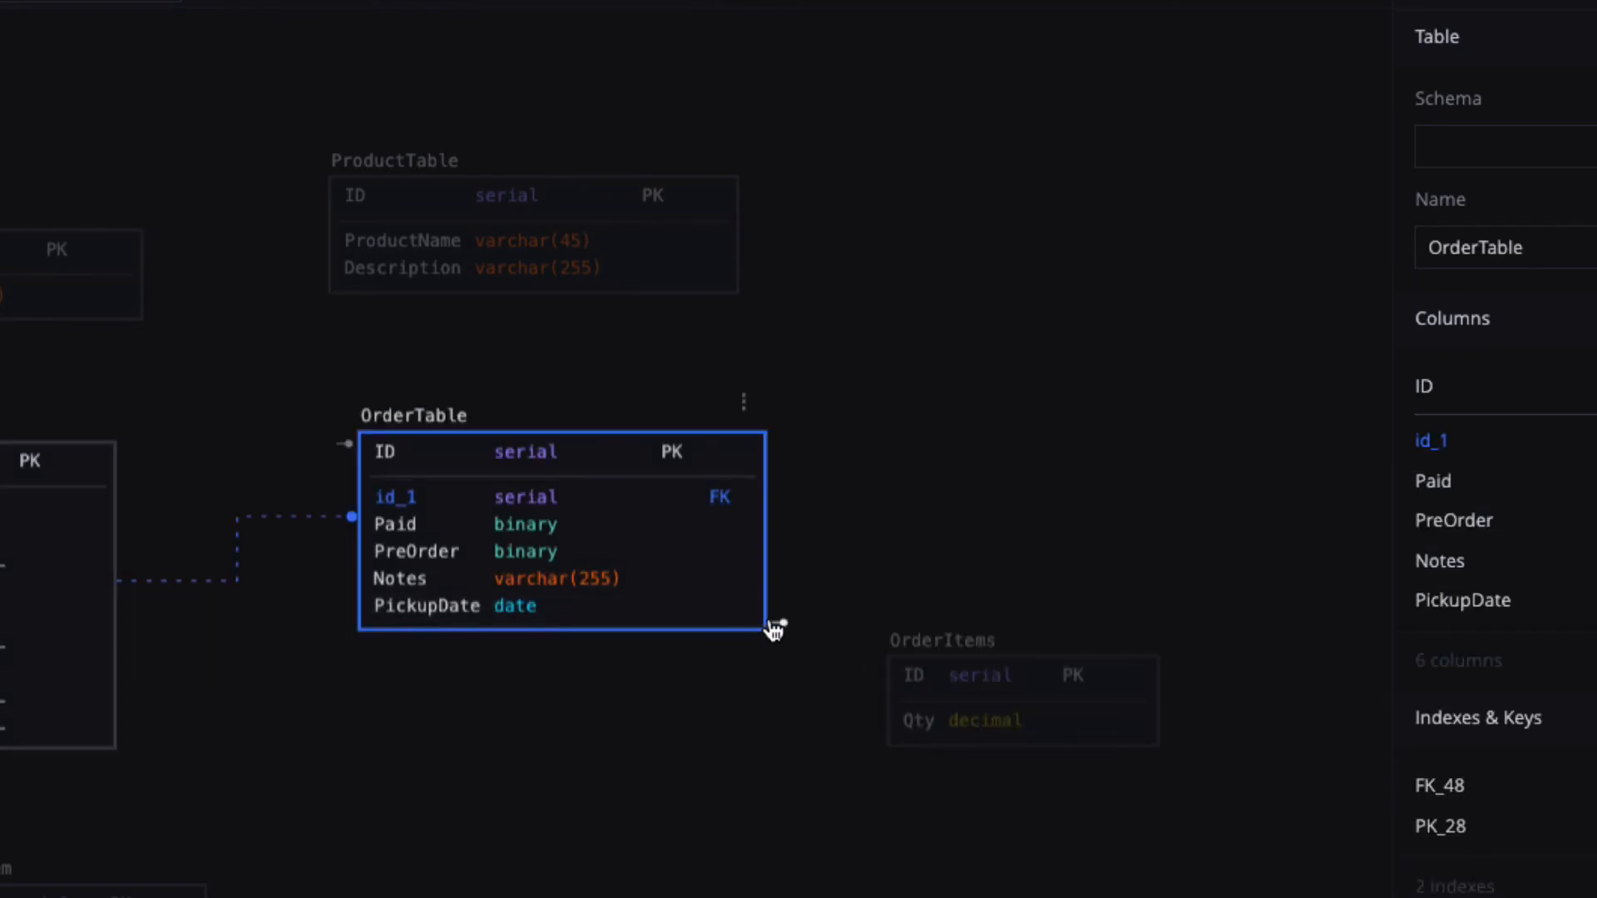
pyautogui.moveTo(791, 636); pyautogui.dragTo(905, 732)
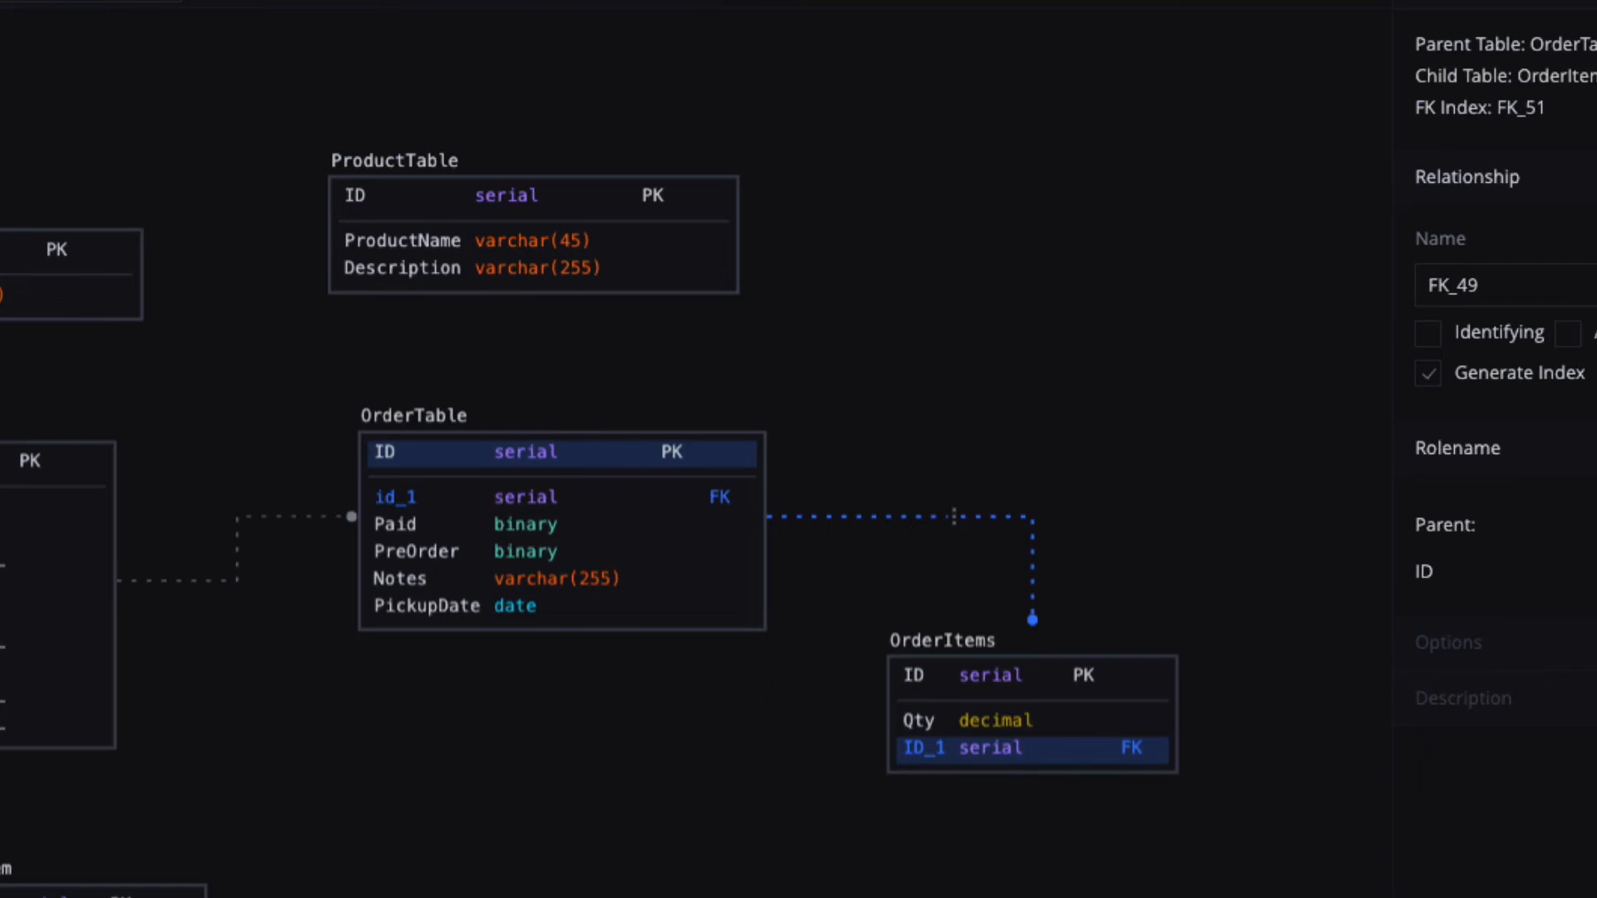
# Link MenuItem to OrderItems as foreign key ID_2, then bring Catagories and customers into view.
pyautogui.click(101, 891)
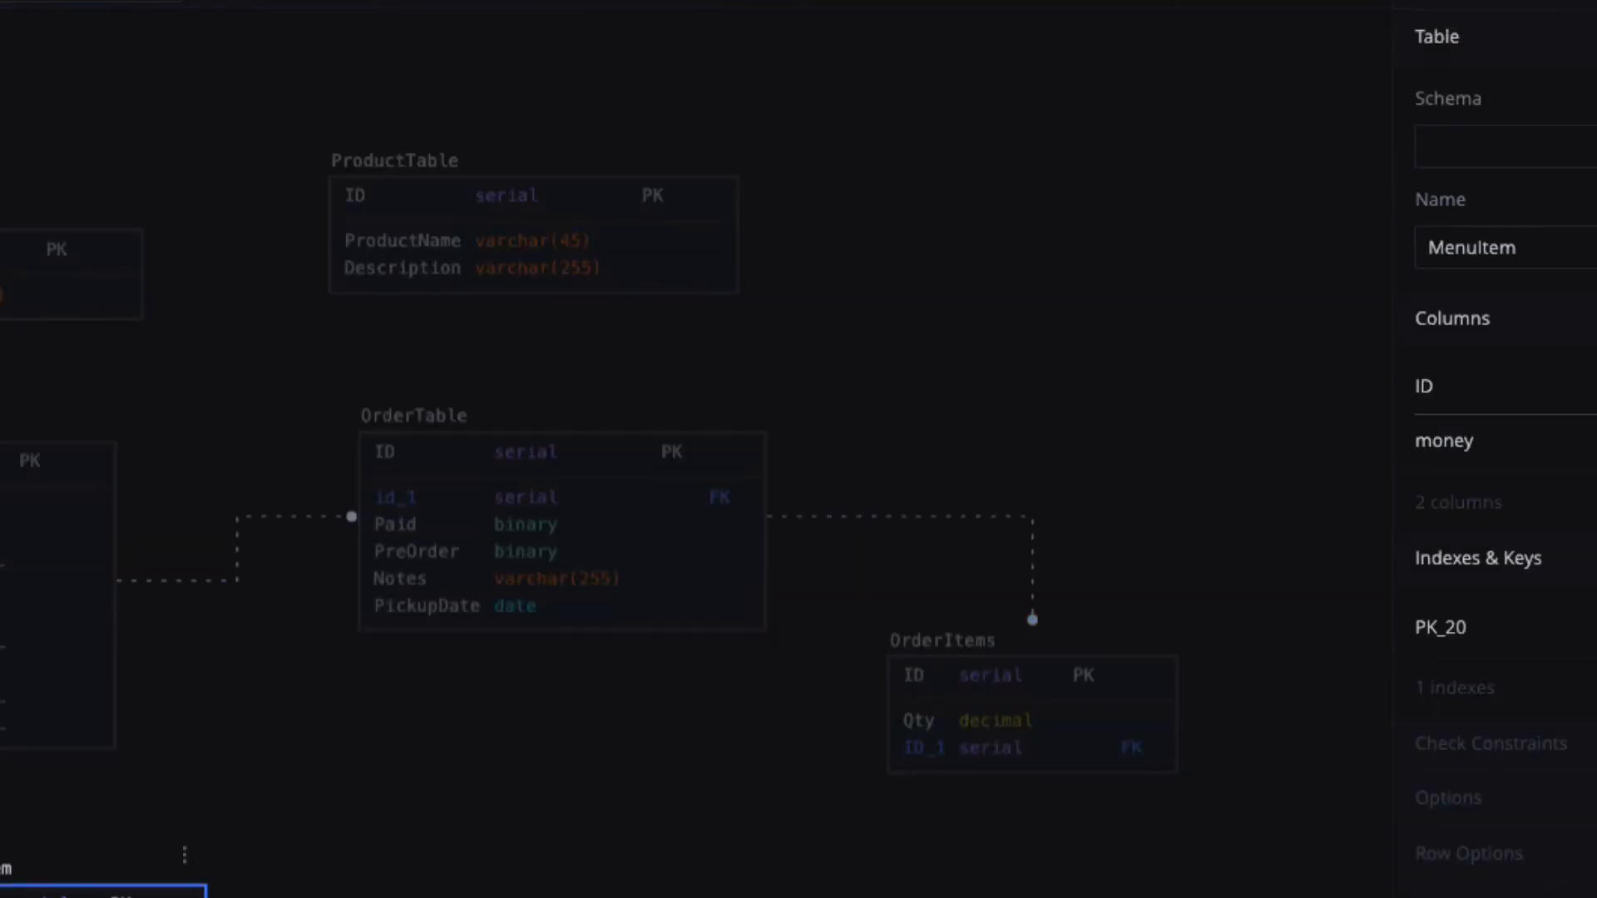
pyautogui.moveTo(649, 897); pyautogui.dragTo(940, 779)
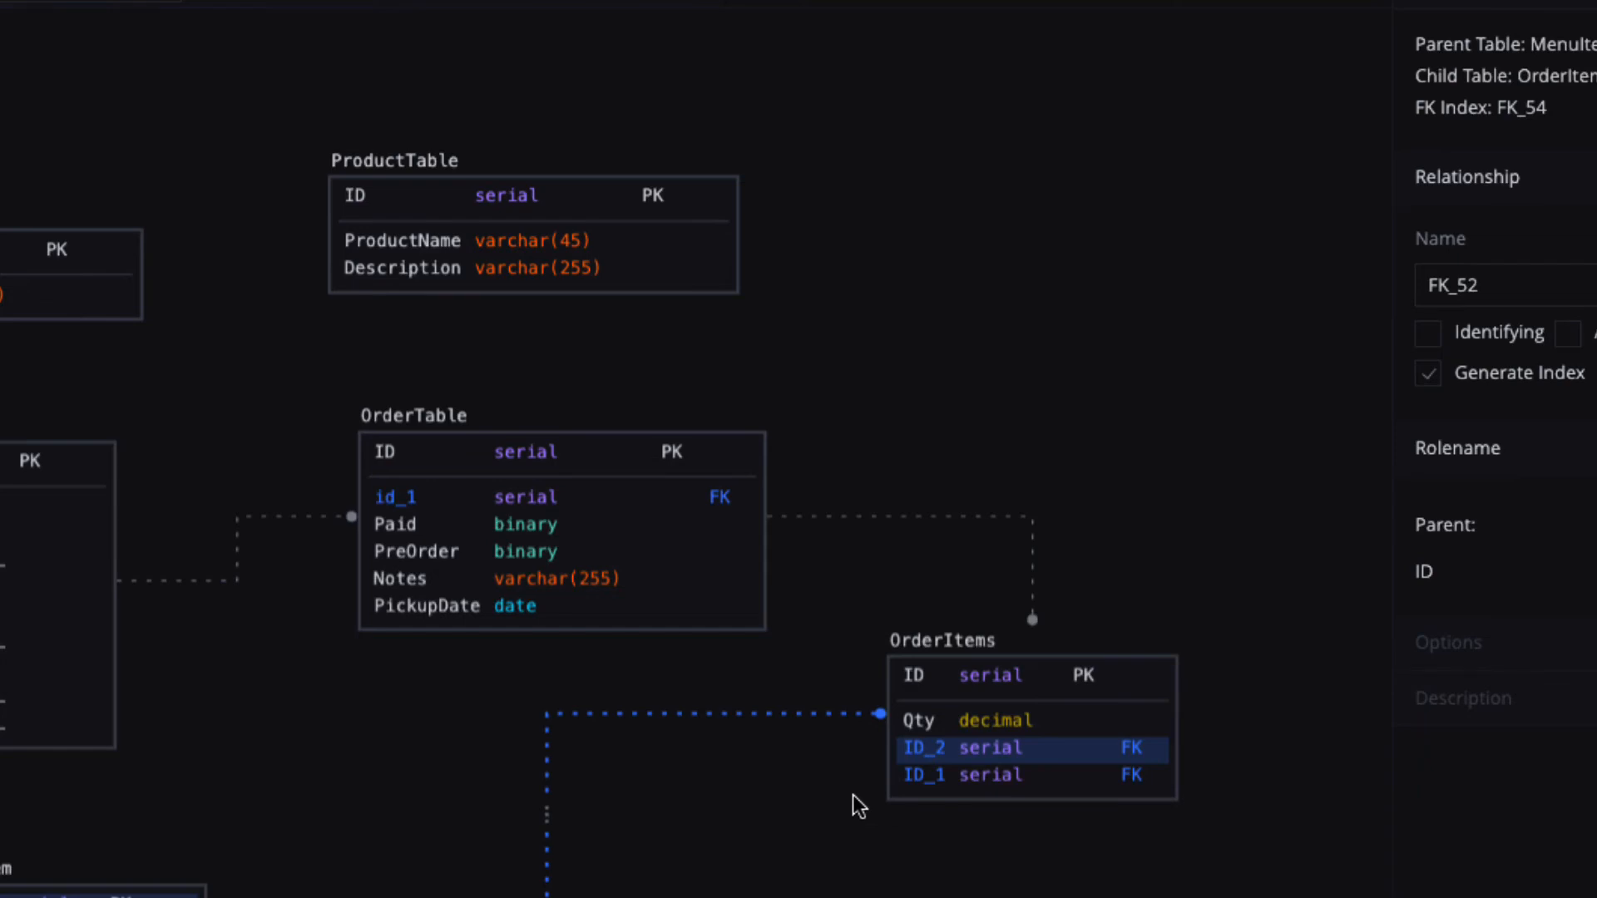
pyautogui.click(946, 759)
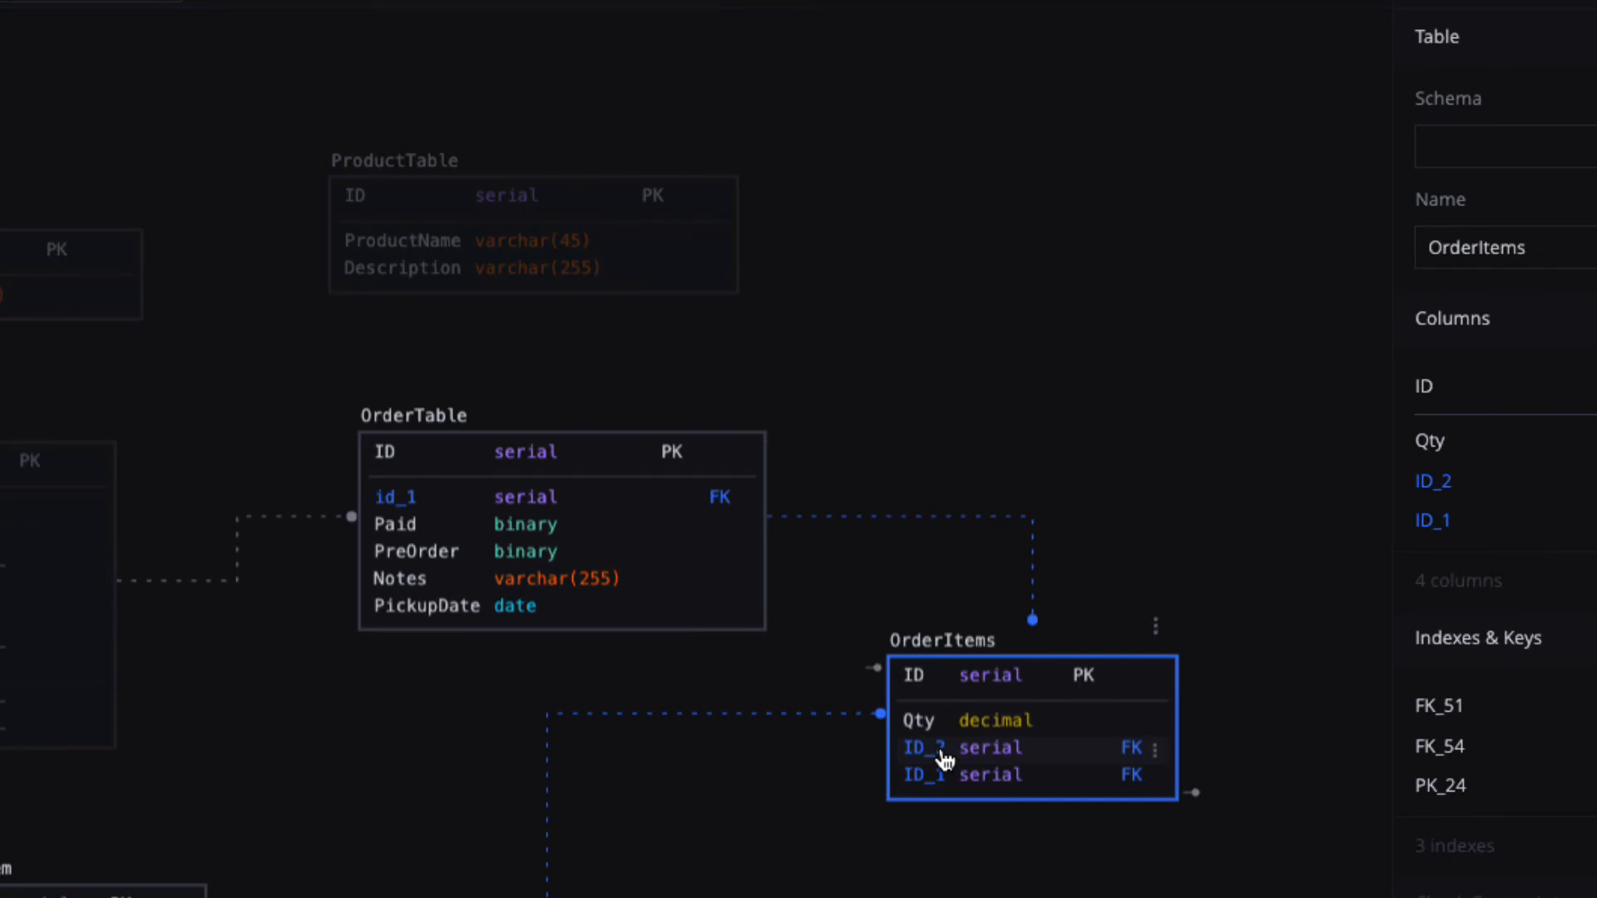
pyautogui.click(817, 865)
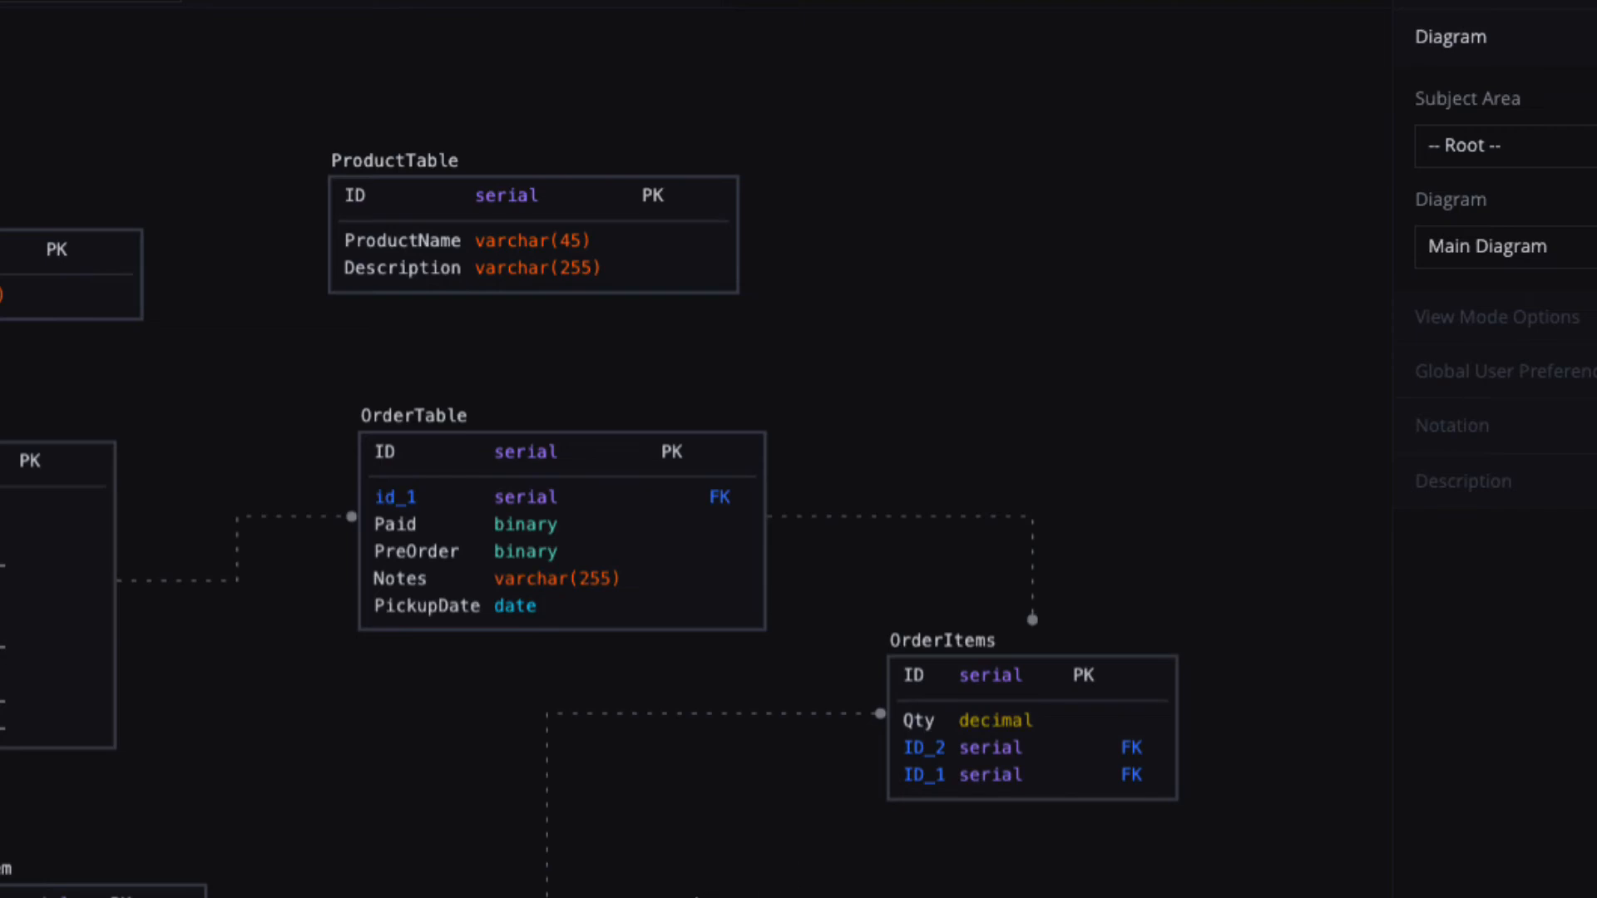
pyautogui.scroll(-1, 697, 896)
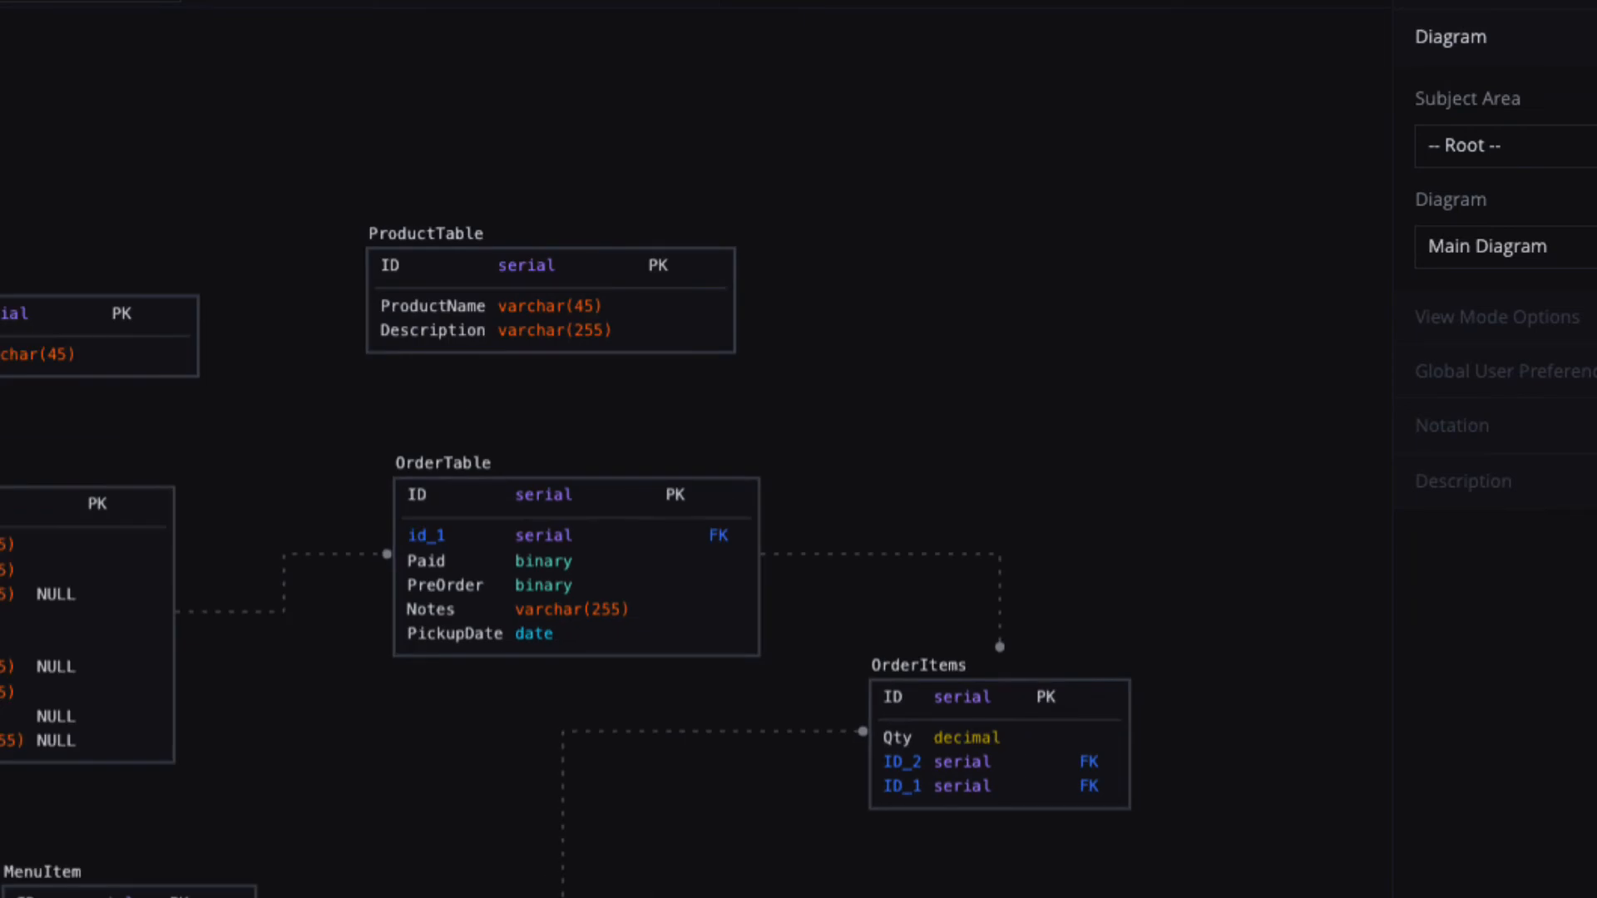
pyautogui.moveTo(495, 791); pyautogui.dragTo(880, 724)
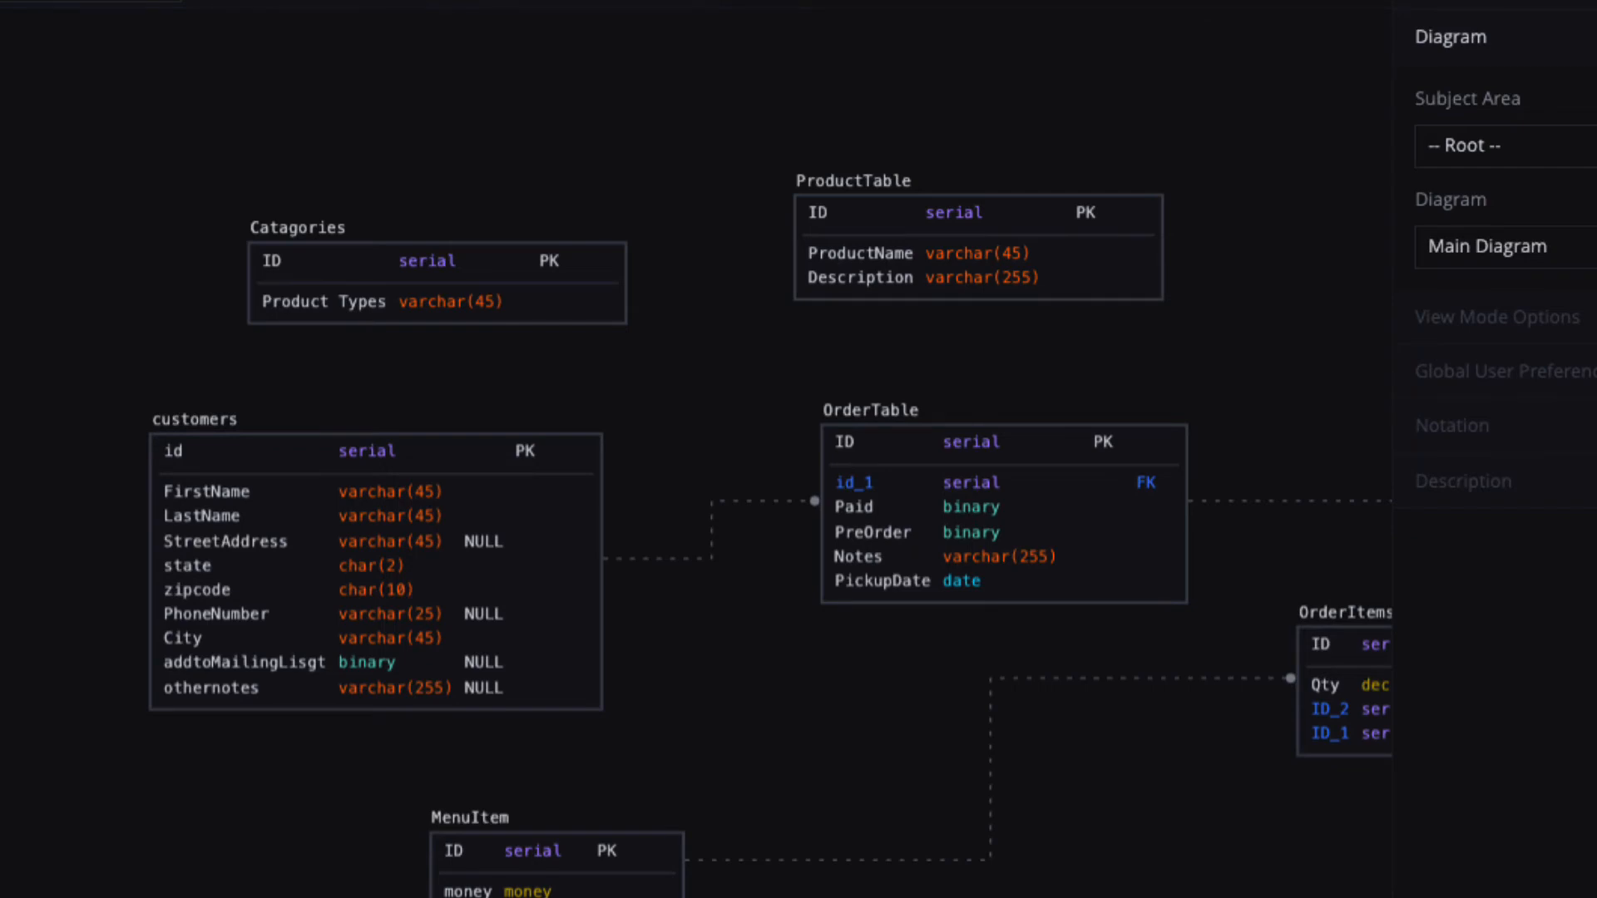
# Add a new table to the diagram and rename it SalesUnit.
pyautogui.click(33, 155)
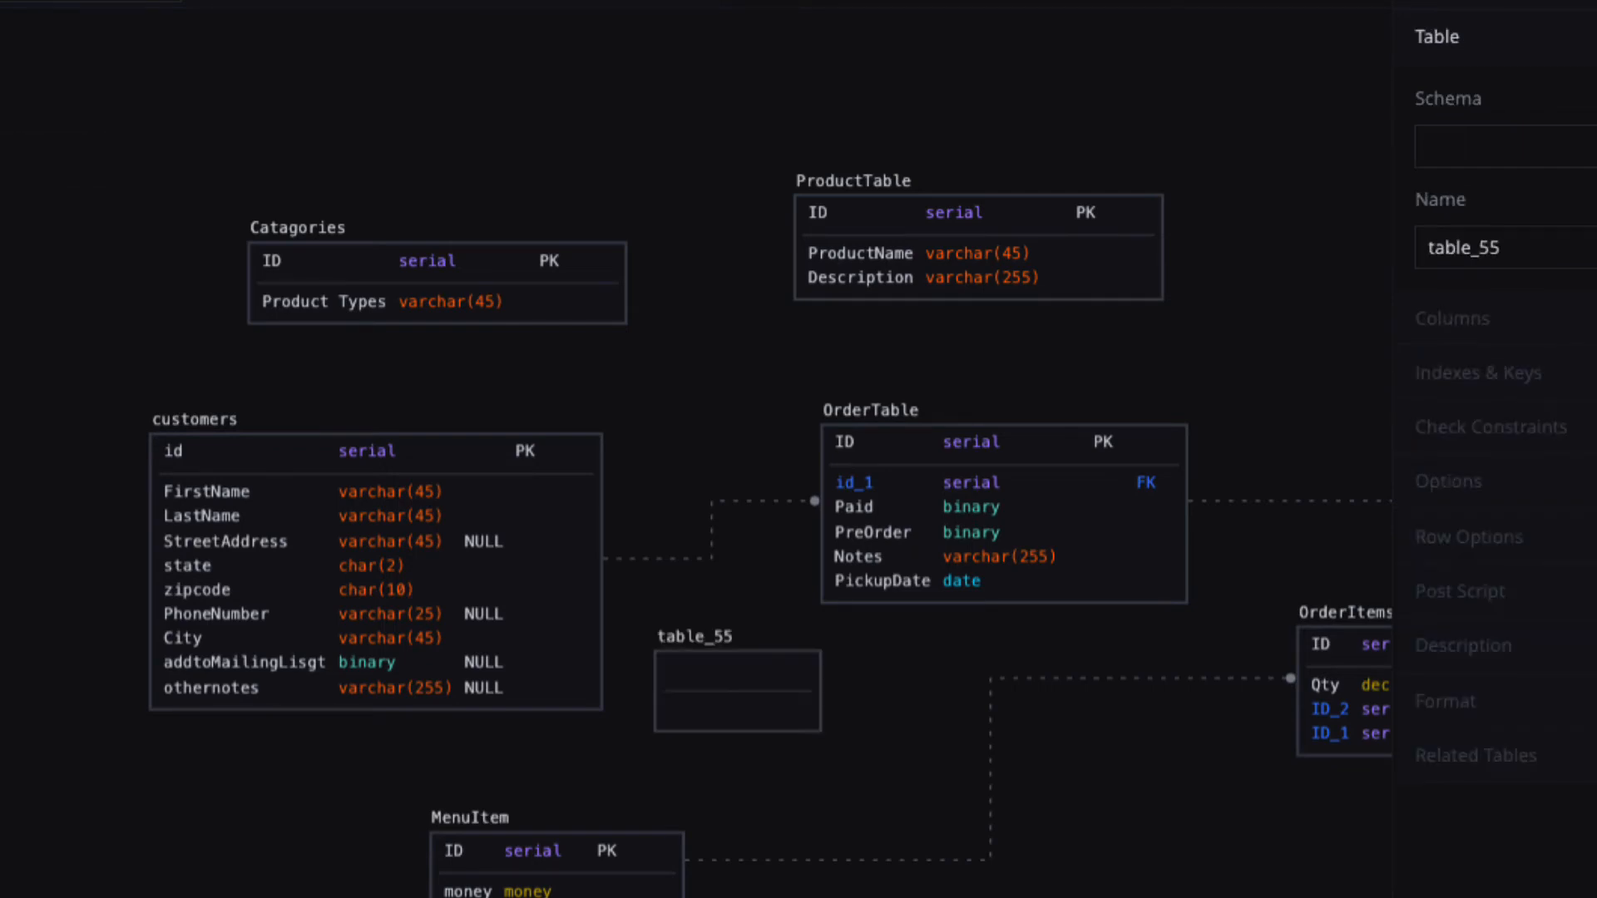
pyautogui.click(697, 657)
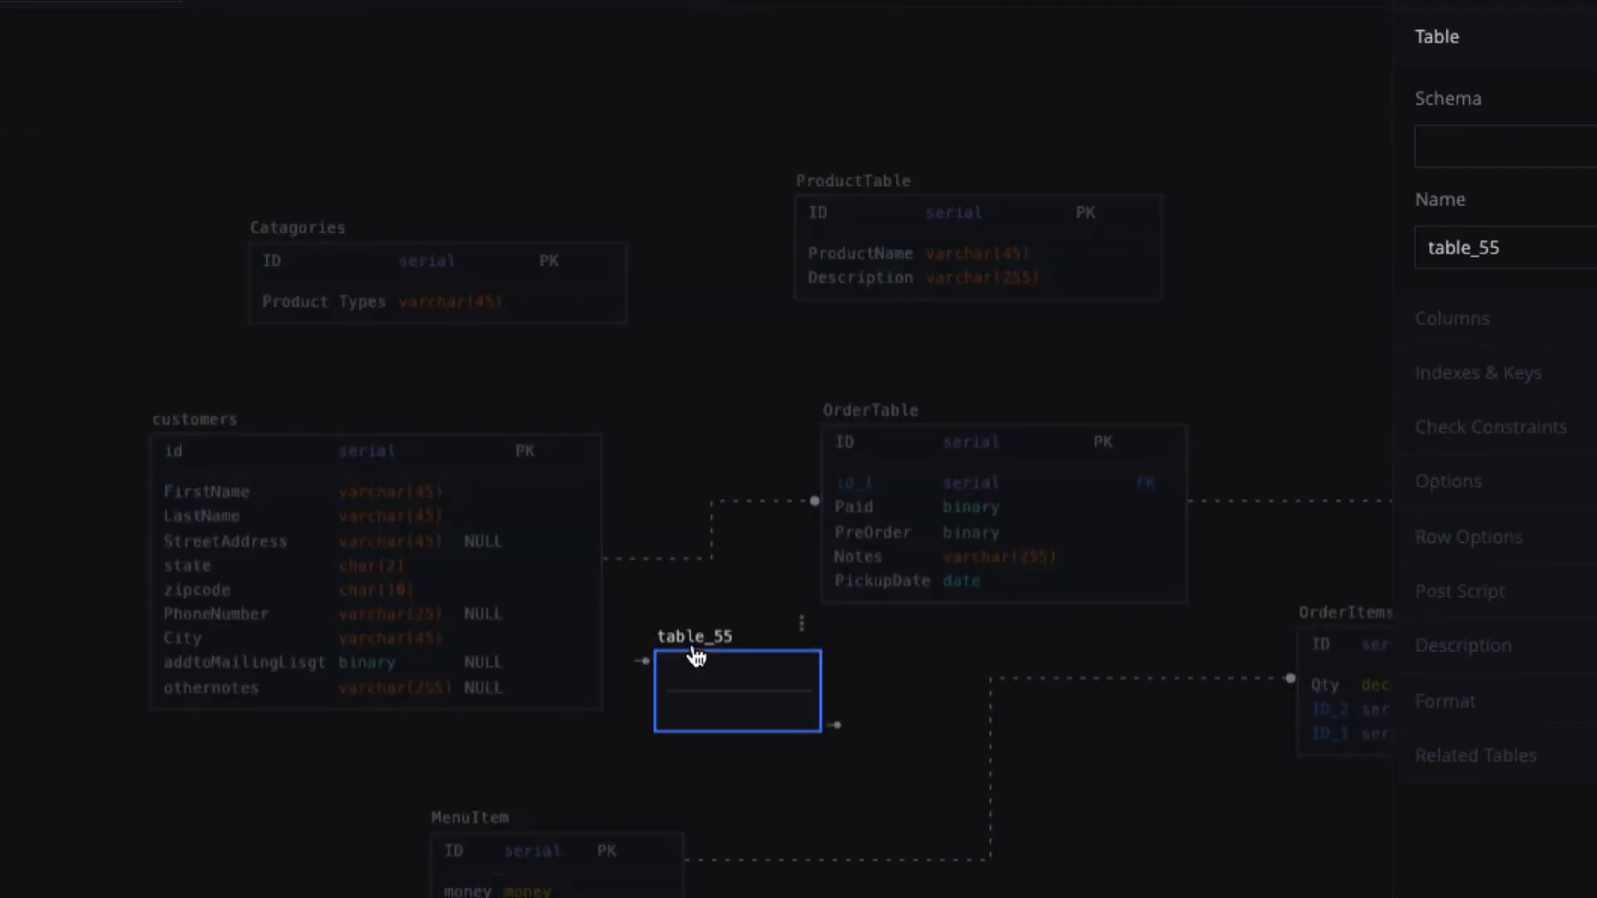
pyautogui.moveTo(1561, 242); pyautogui.dragTo(1408, 259)
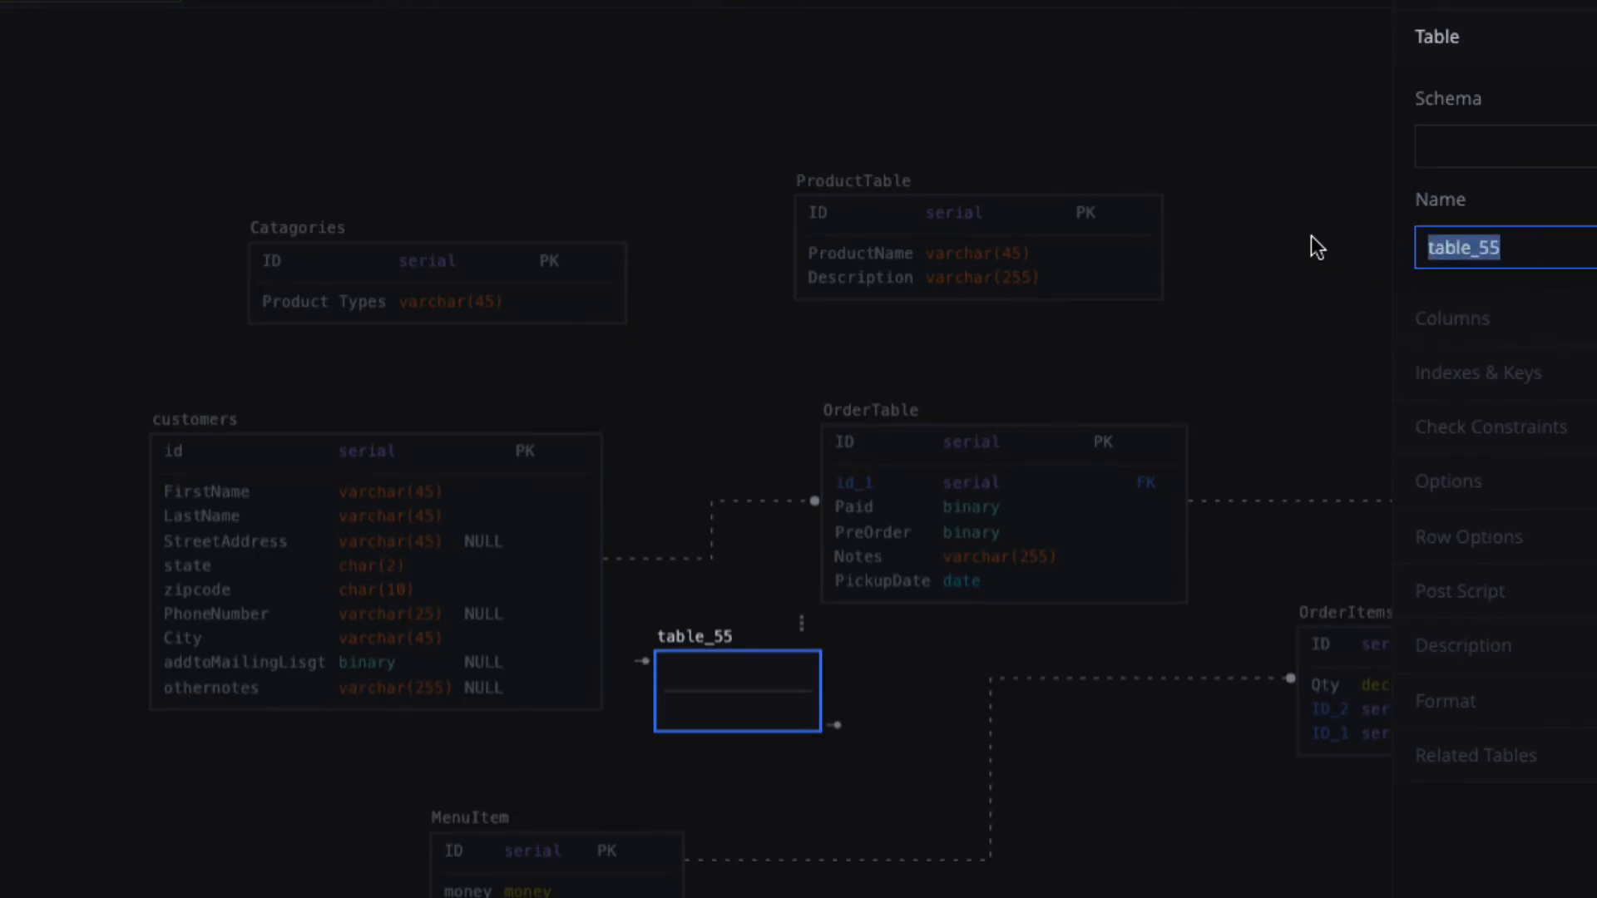
pyautogui.write('Sales')
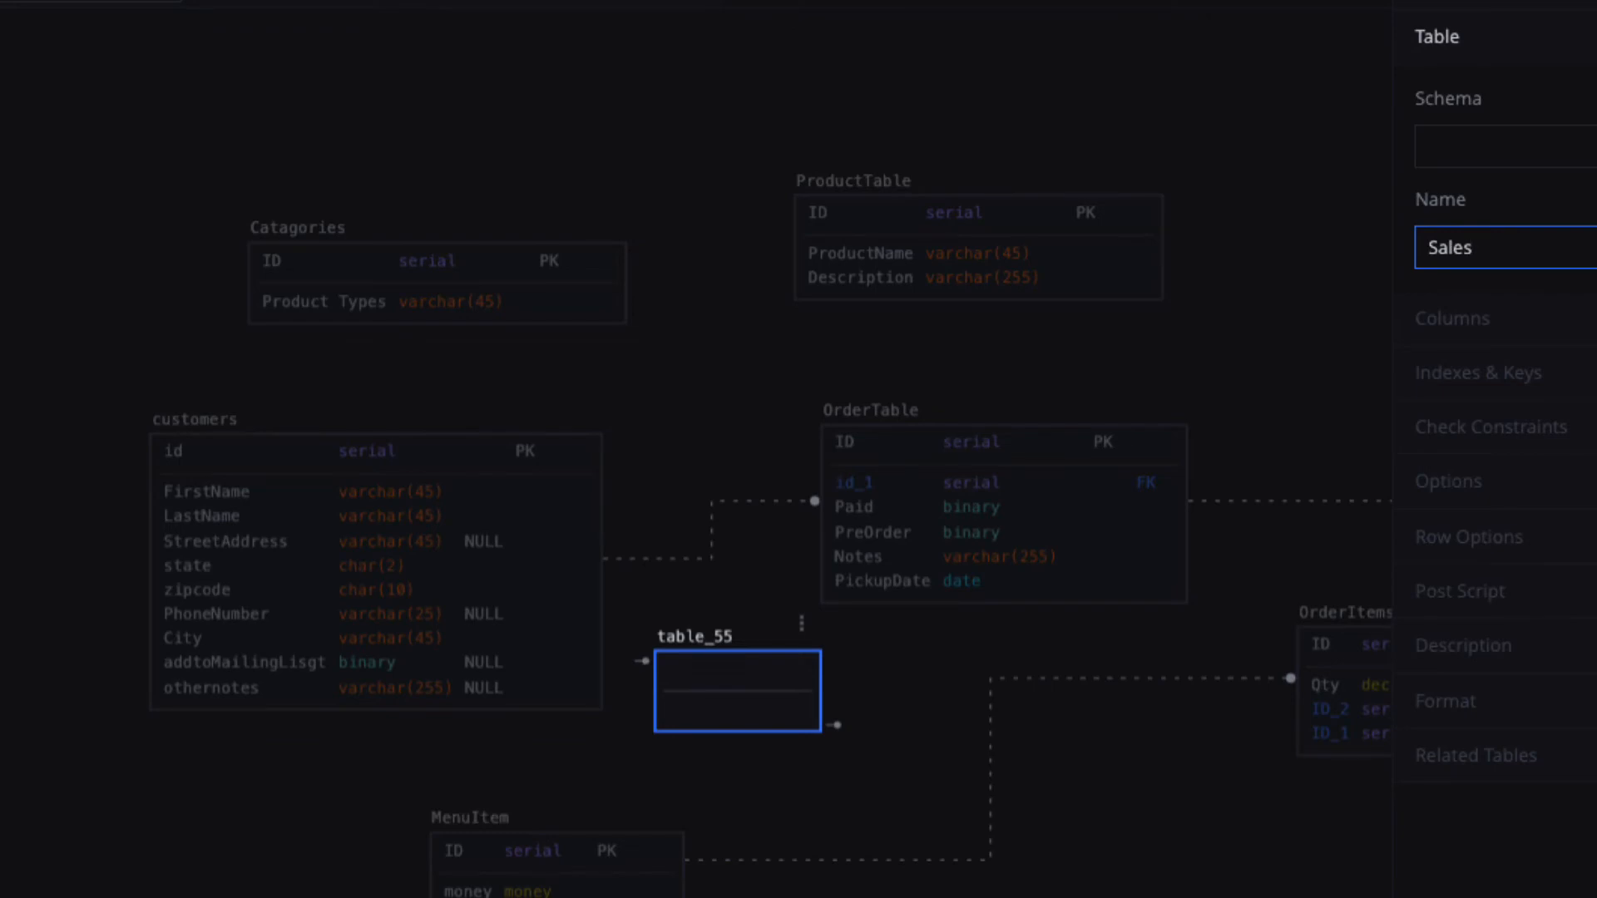
pyautogui.write('Unit')
pyautogui.click(732, 679)
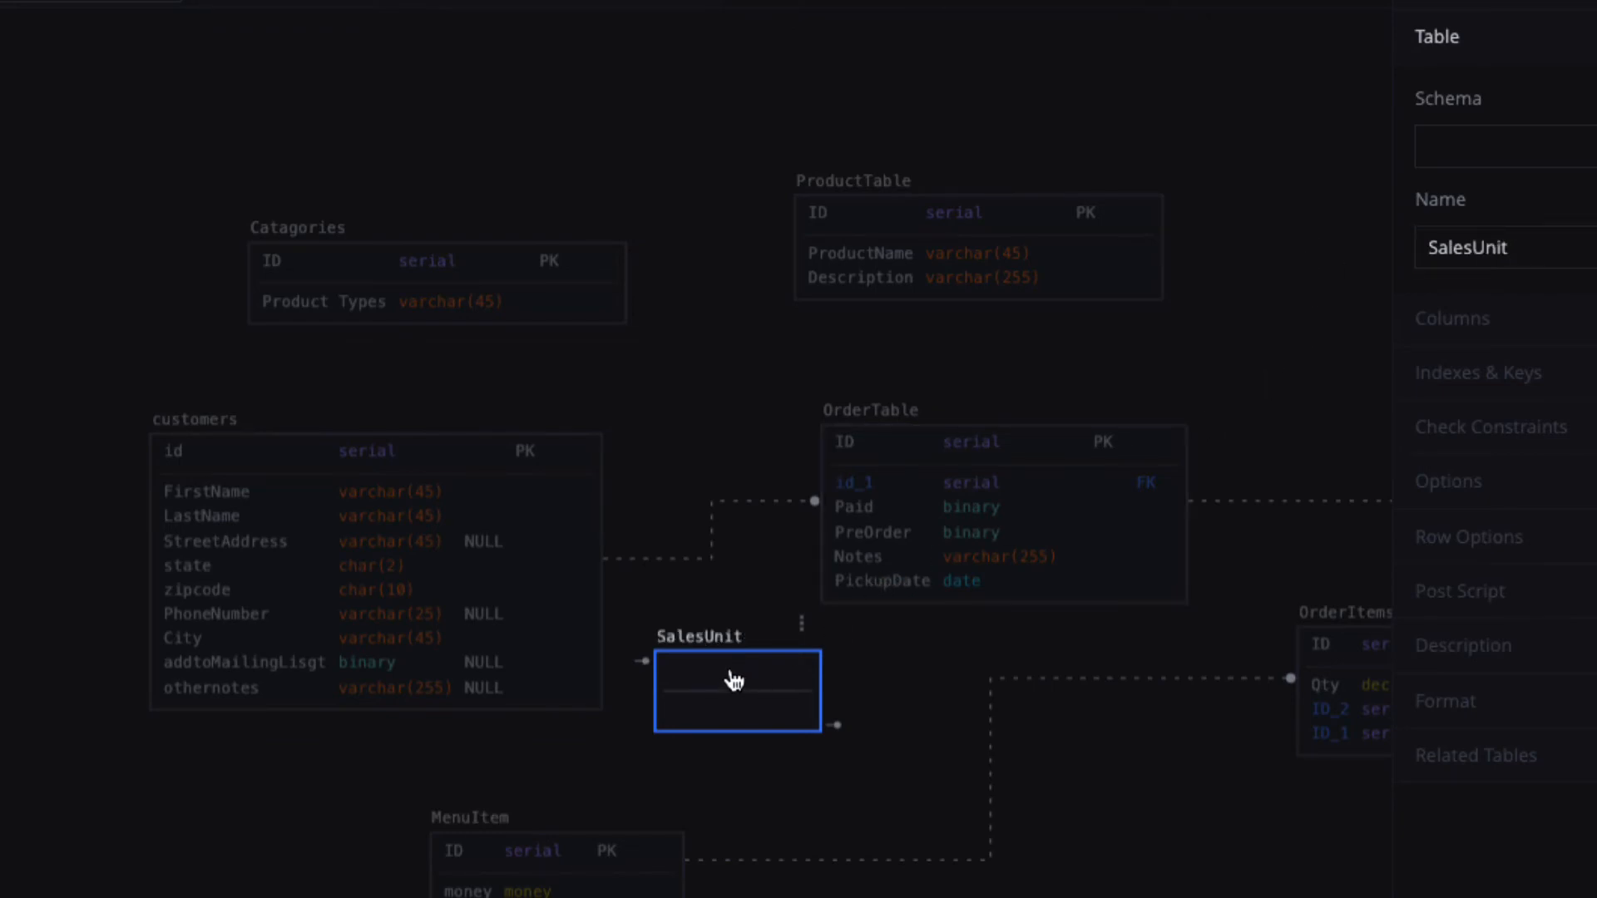
# Give SalesUnit an ID primary key column of type serial.
pyautogui.doubleClick(733, 684)
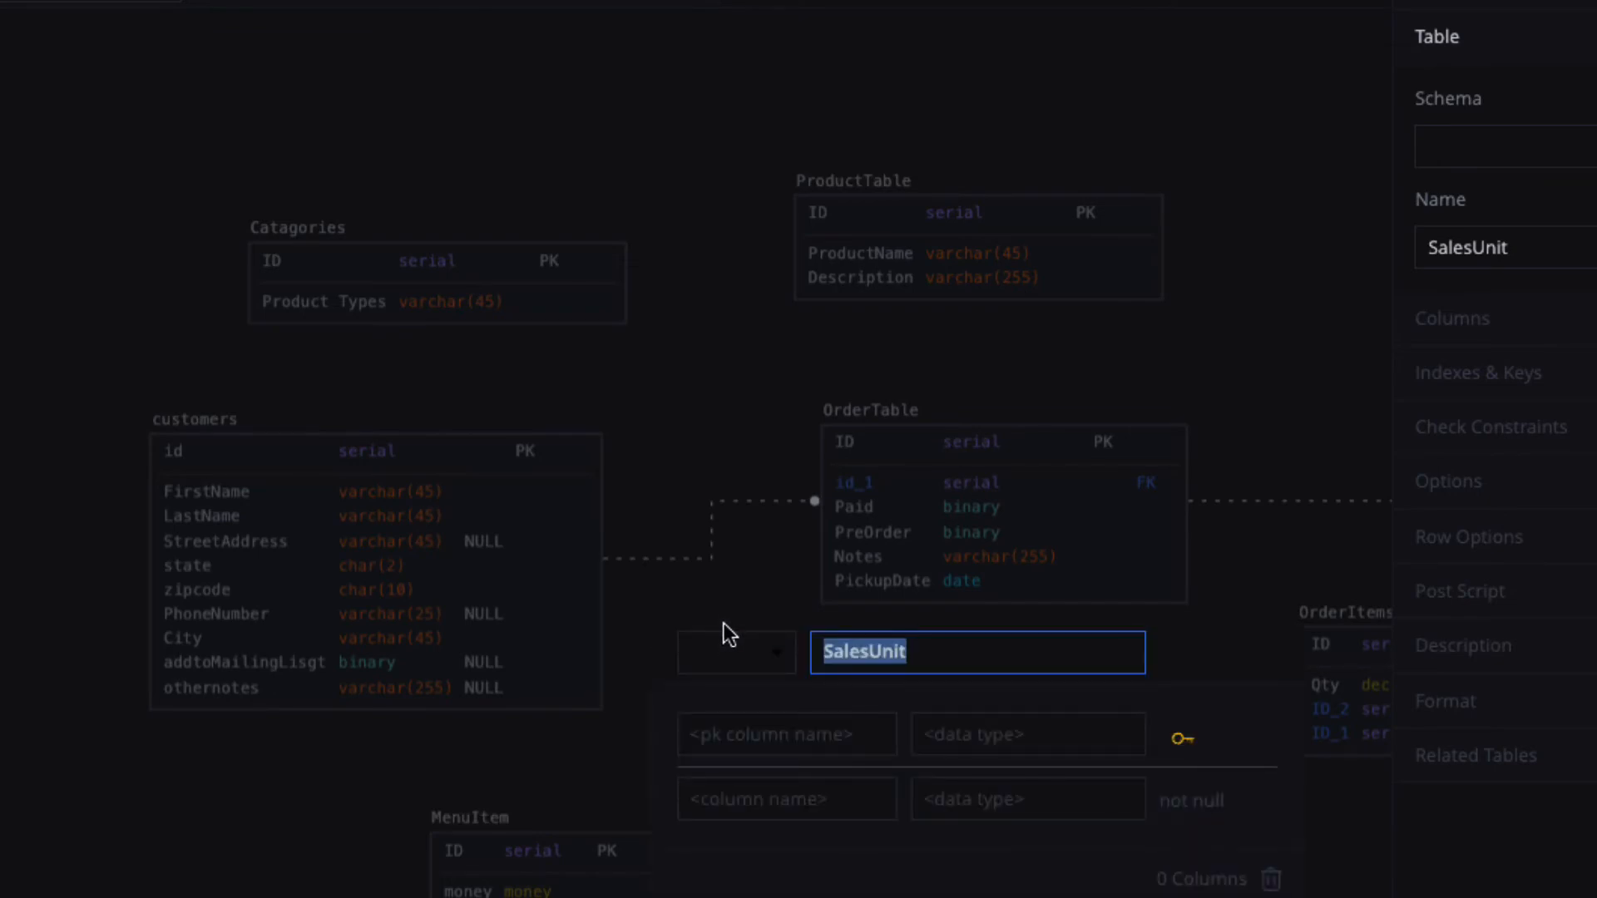
pyautogui.click(784, 736)
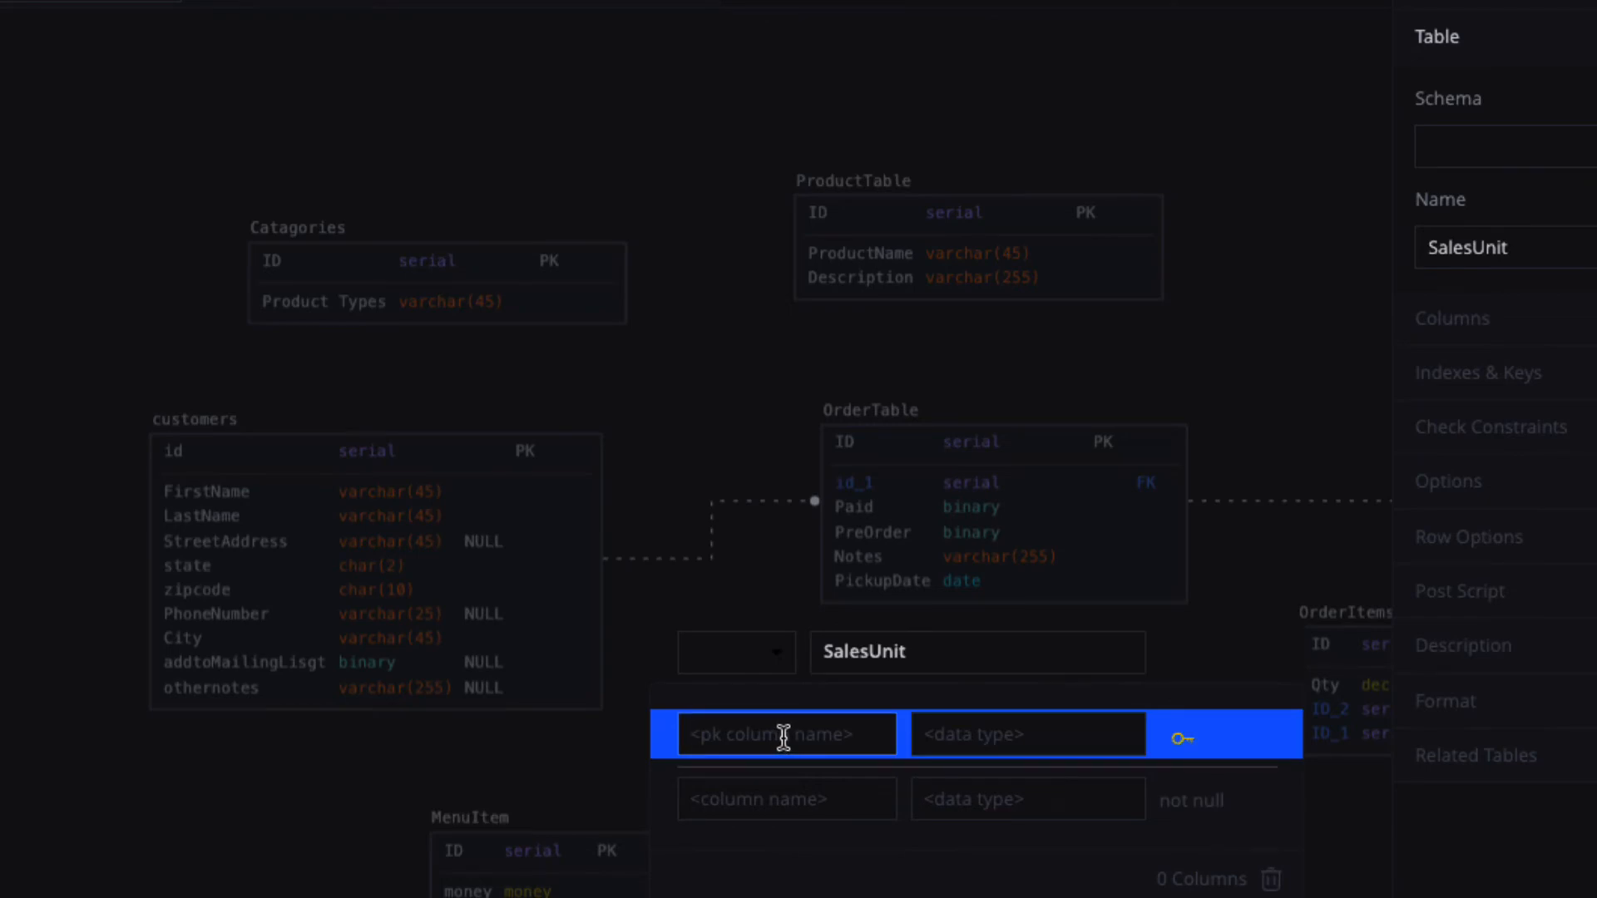
pyautogui.write('ID')
pyautogui.click(999, 736)
pyautogui.write('serial')
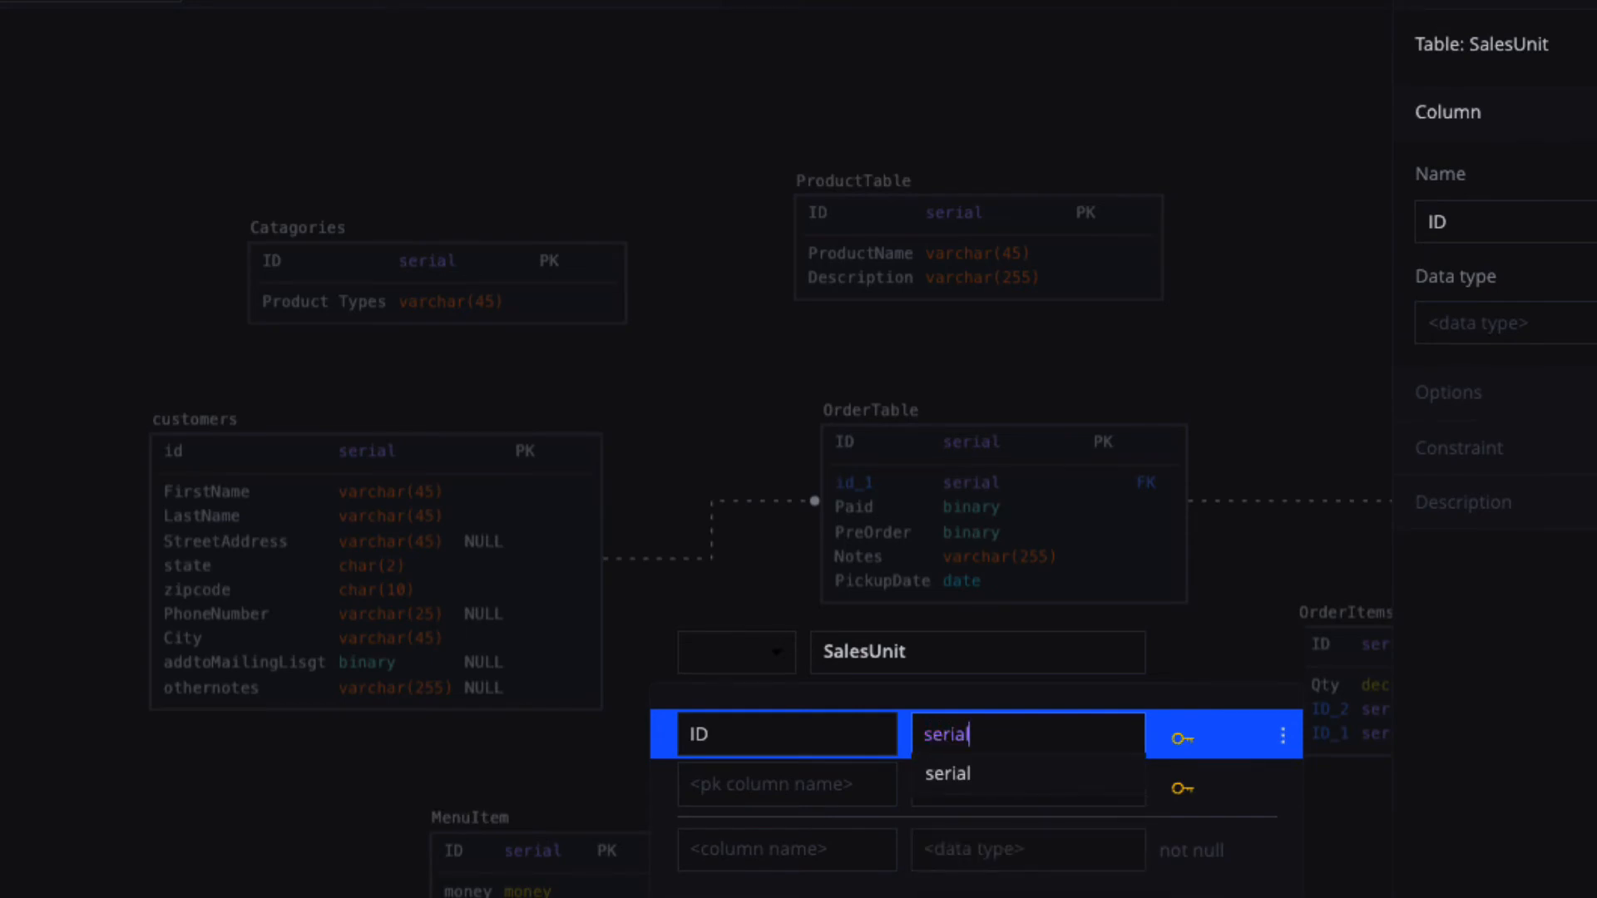
pyautogui.click(940, 775)
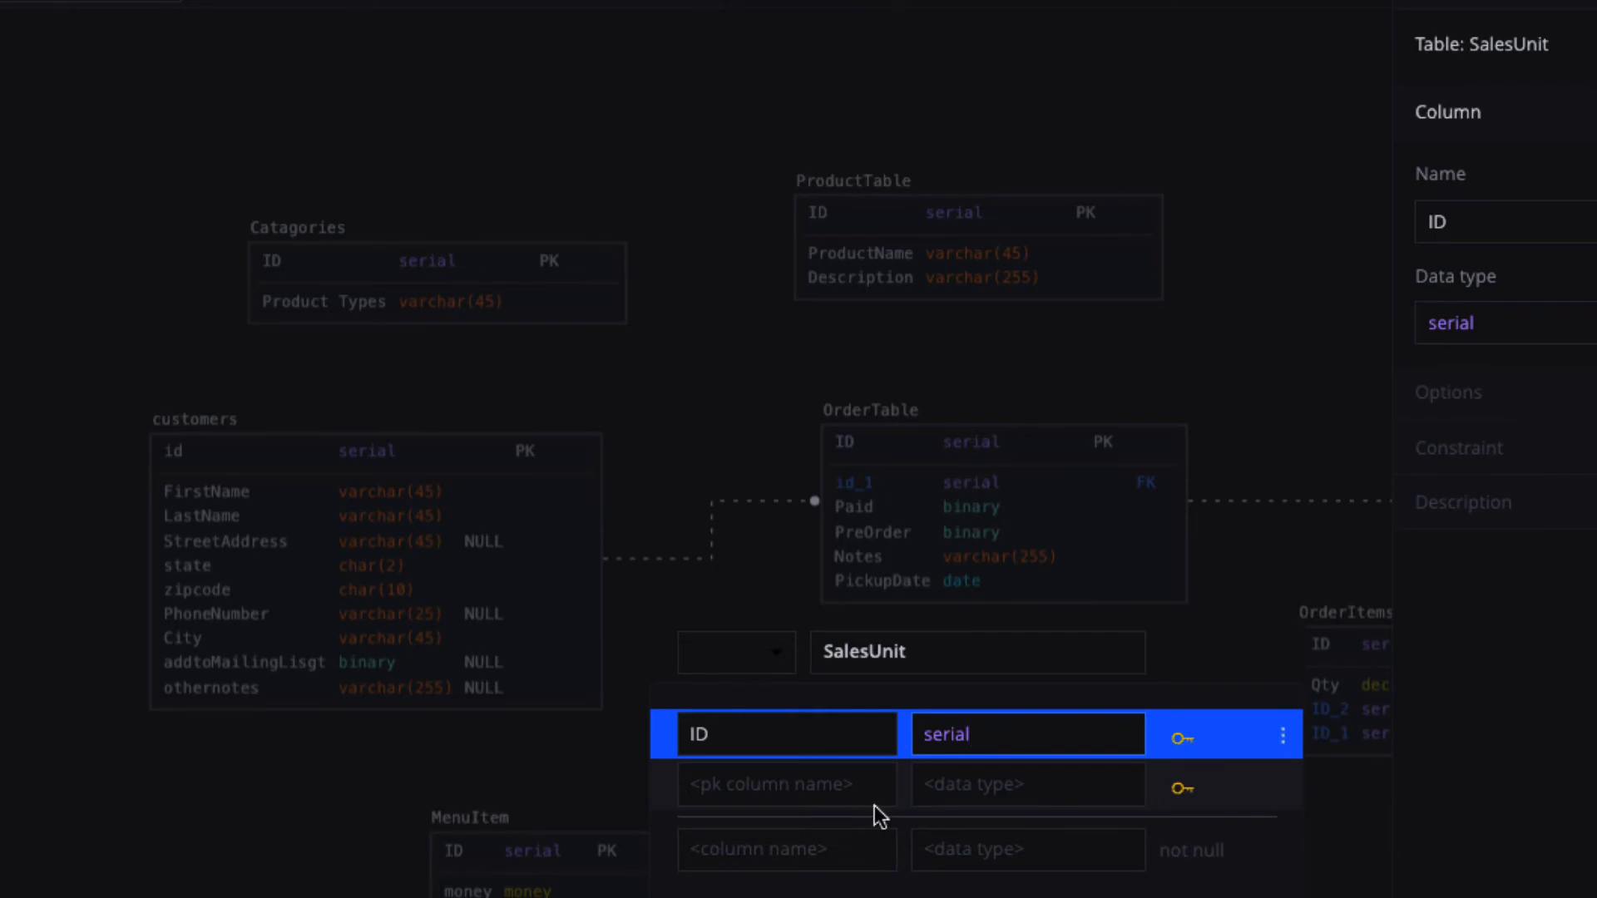
# Add ProductName varchar(45) and SalesUnitValue money columns to SalesUnit, then close the editor.
pyautogui.click(787, 842)
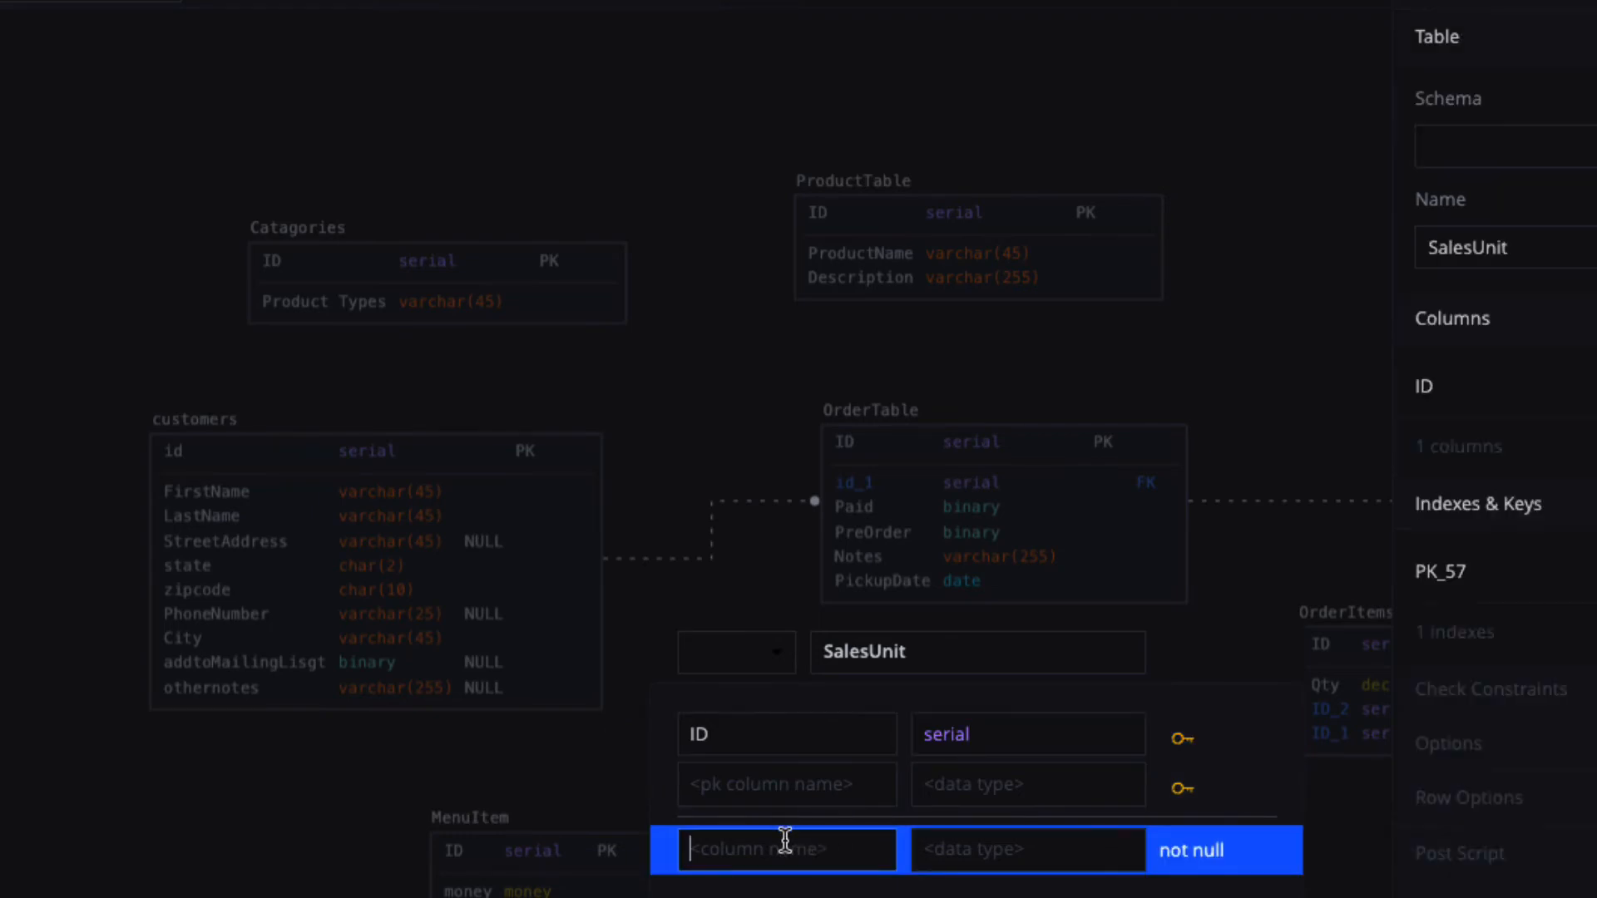
pyautogui.write('ProductName')
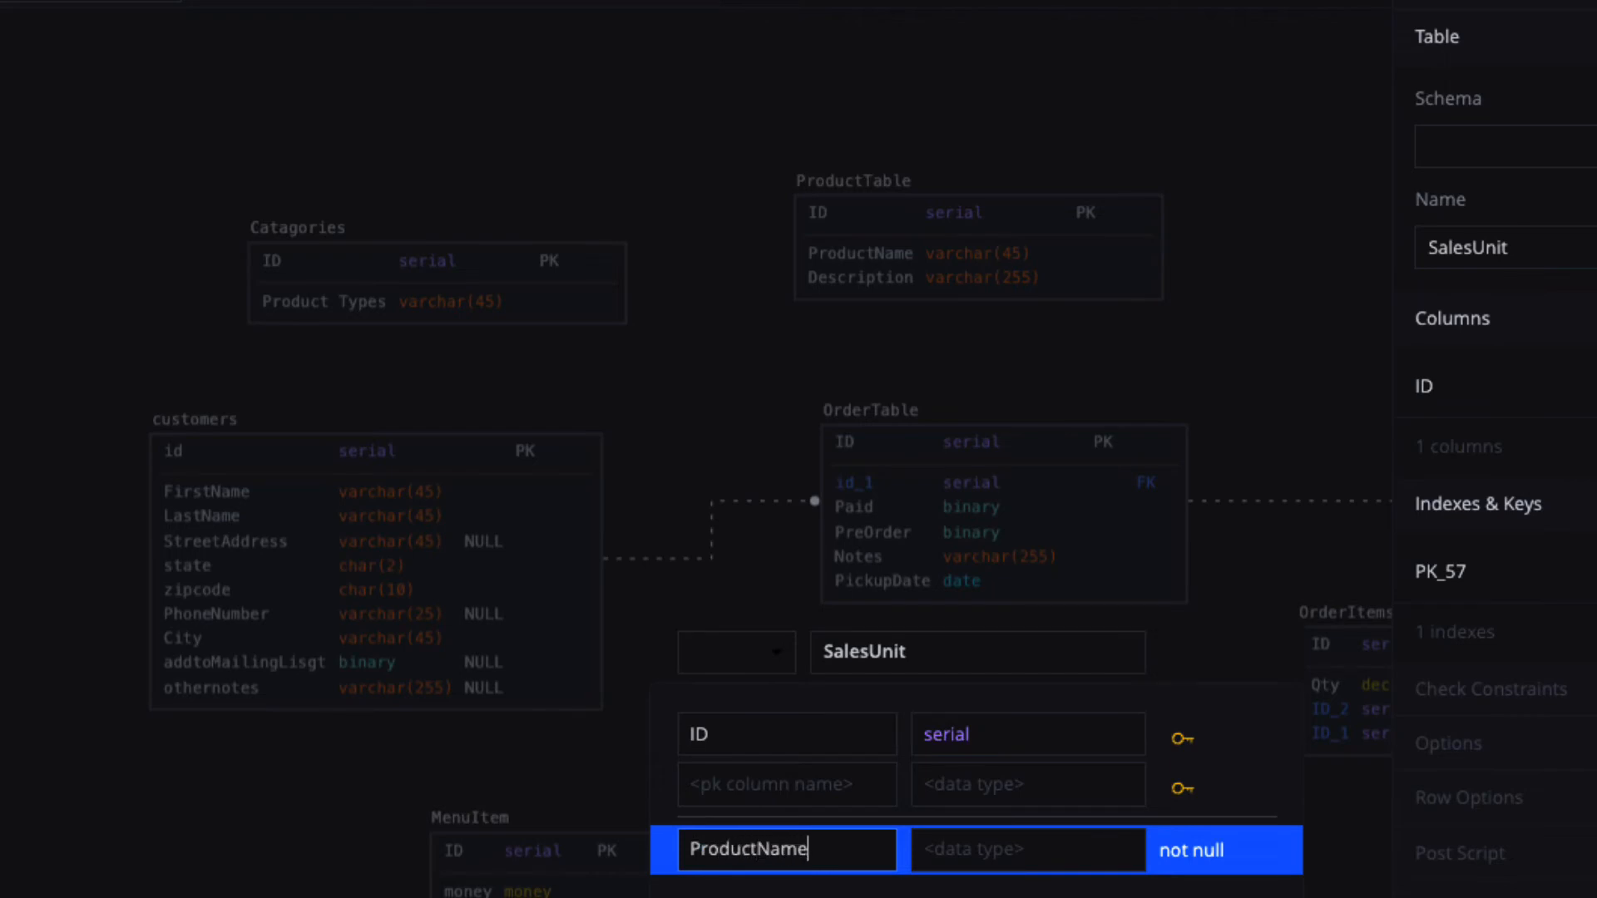
pyautogui.click(978, 850)
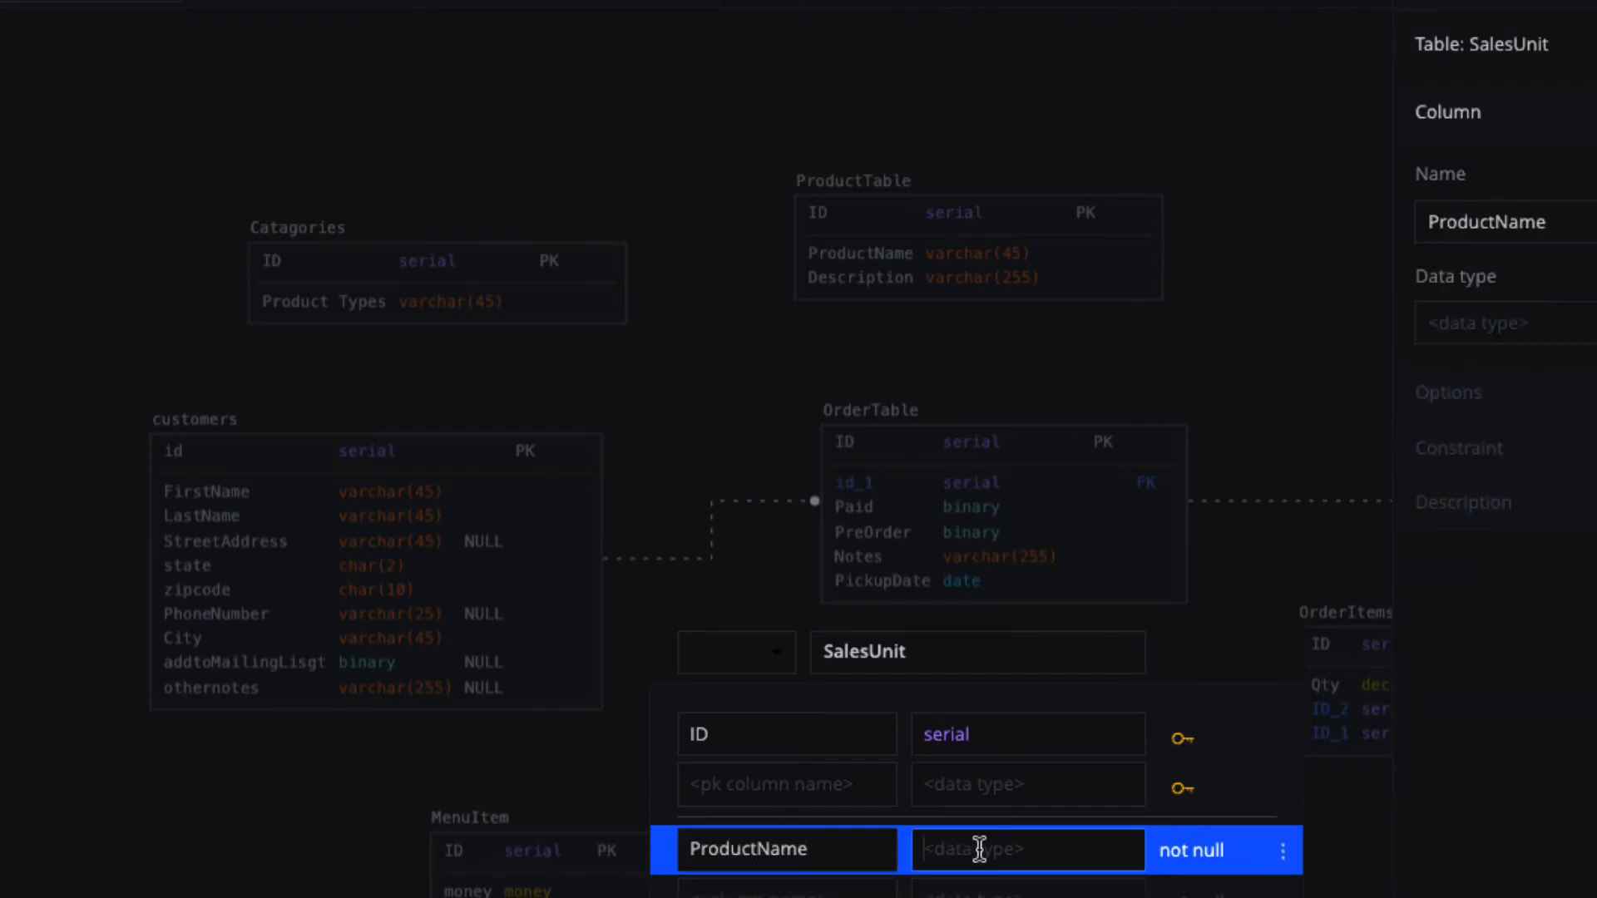
pyautogui.write('v')
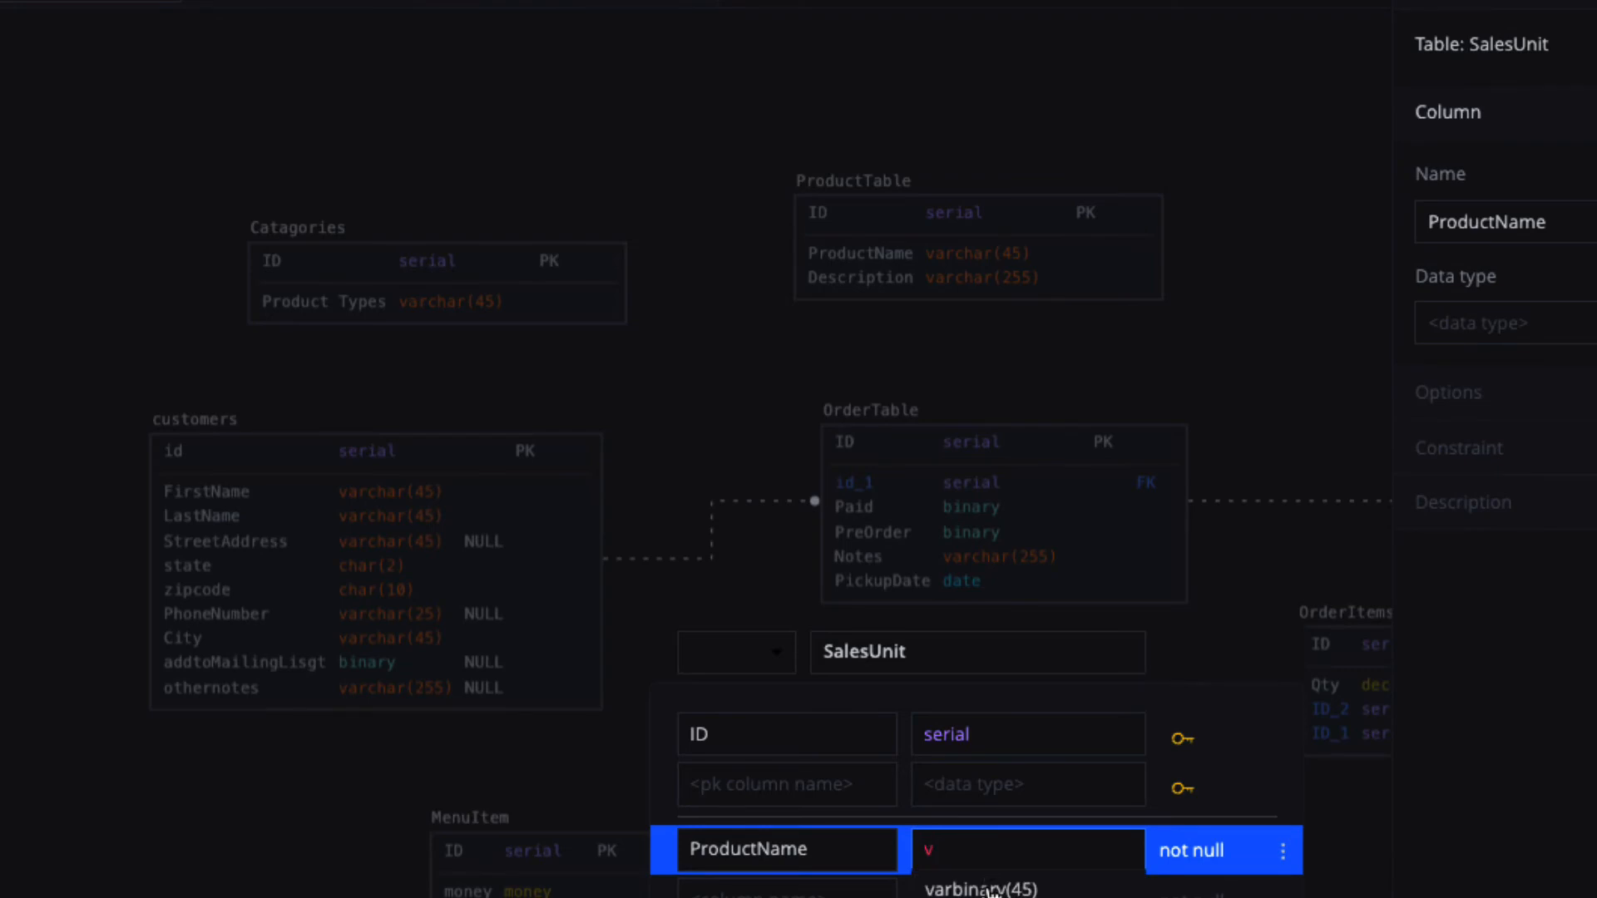
pyautogui.click(965, 897)
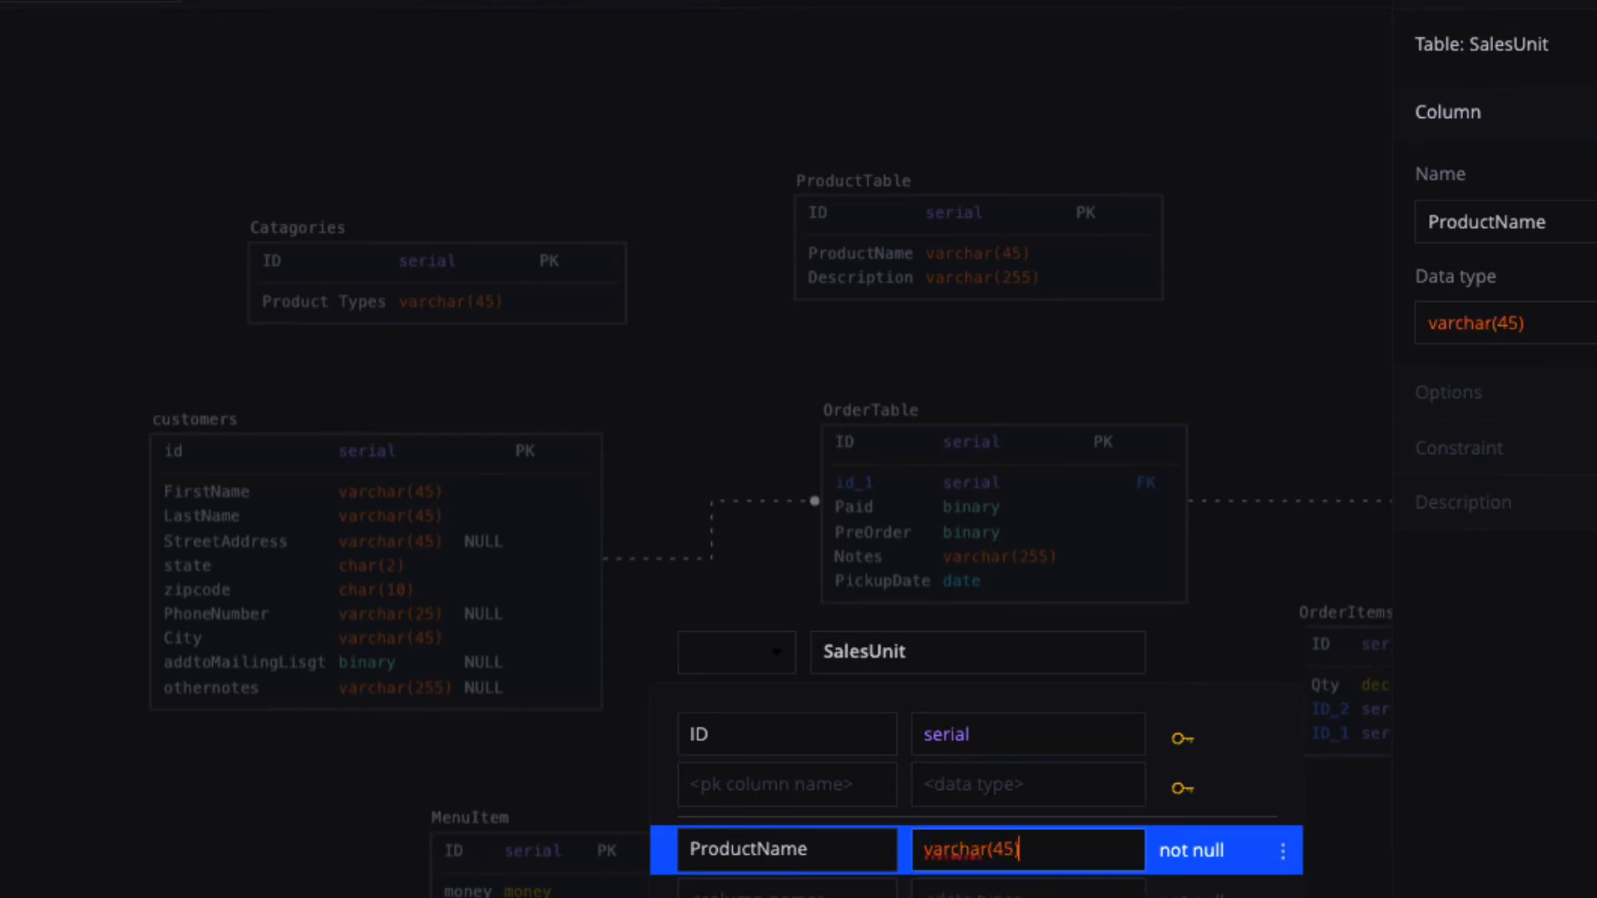
pyautogui.click(809, 891)
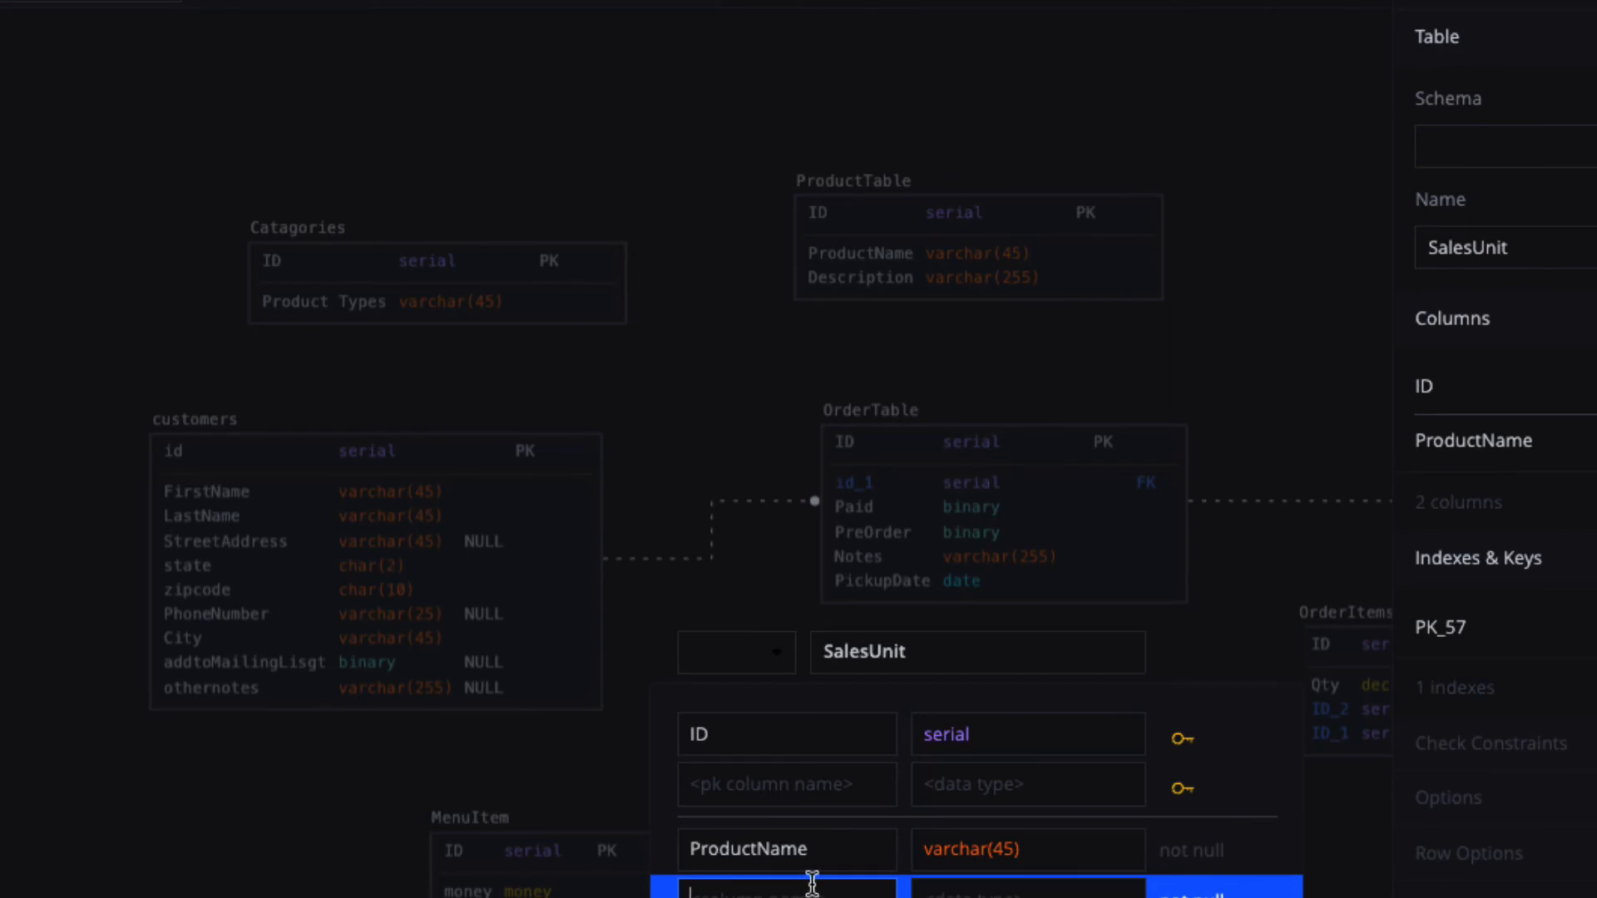
pyautogui.write('Saled')
pyautogui.write('UnitValue')
pyautogui.click(968, 890)
pyautogui.write('d')
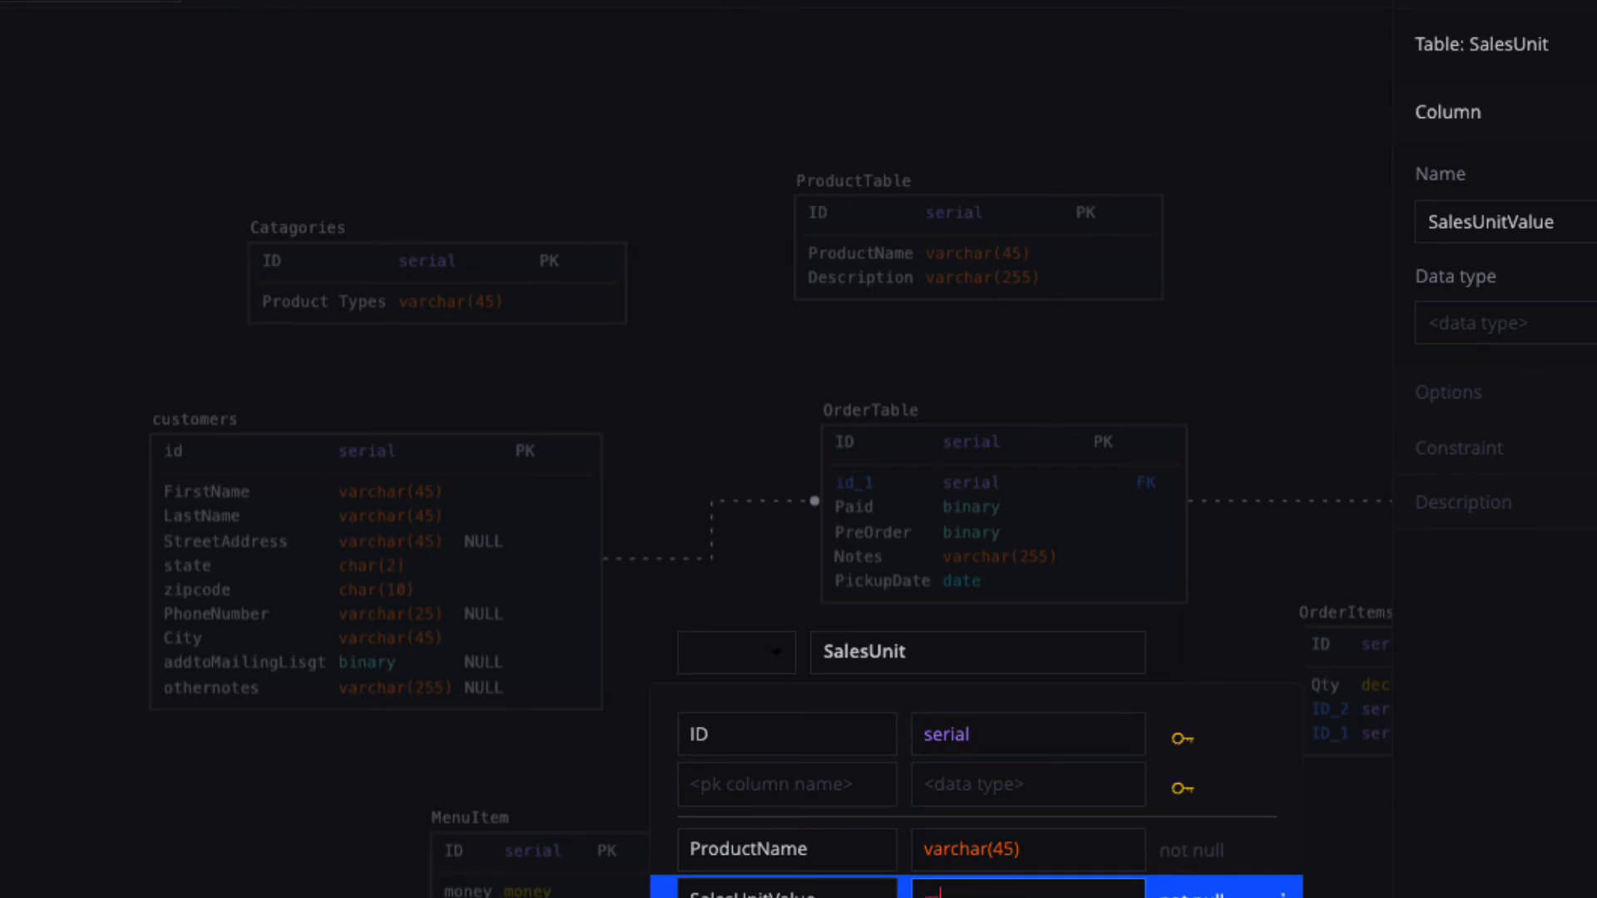
pyautogui.write('oney')
pyautogui.press('Tab')
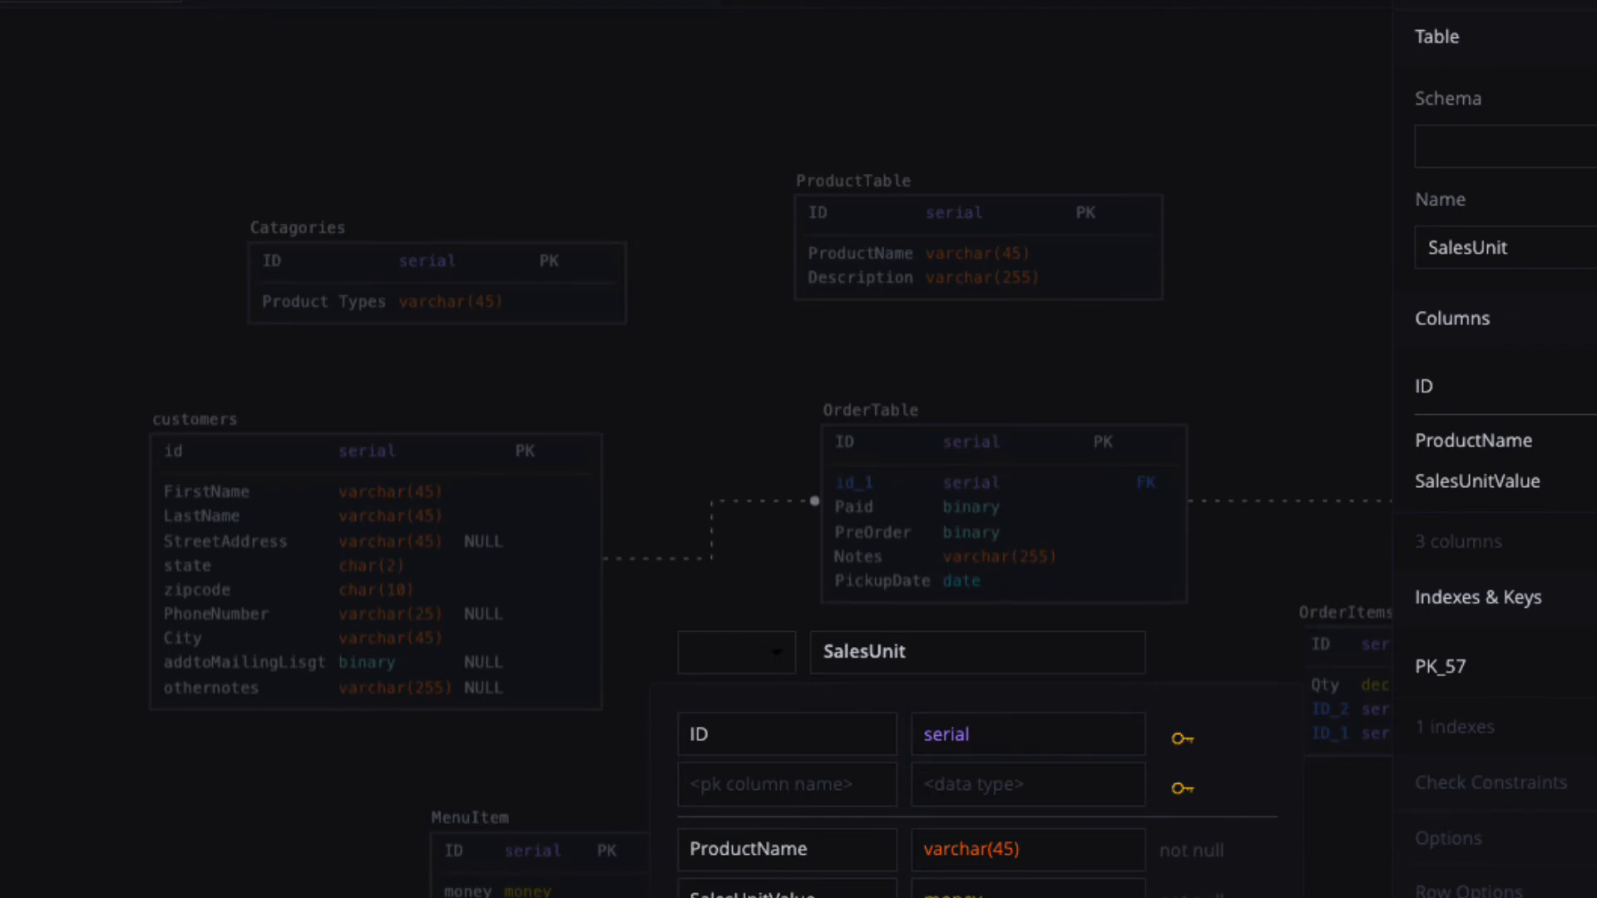
pyautogui.click(190, 752)
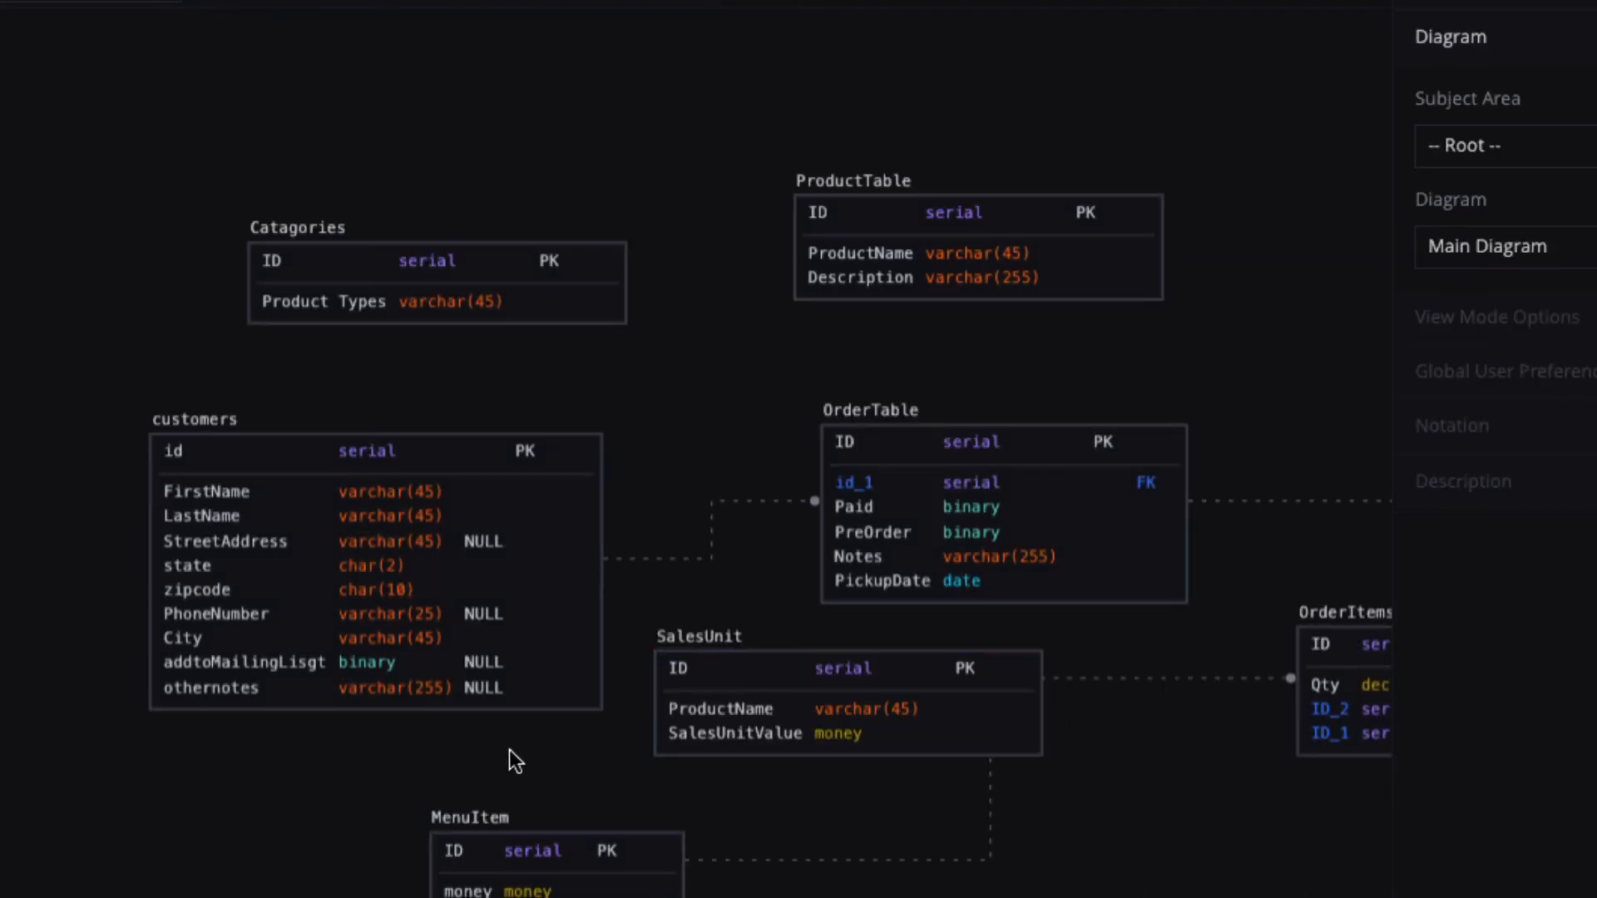
# Link MenuItem to SalesUnit with a foreign key, adding an ID_1 column to SalesUnit.
pyautogui.click(890, 679)
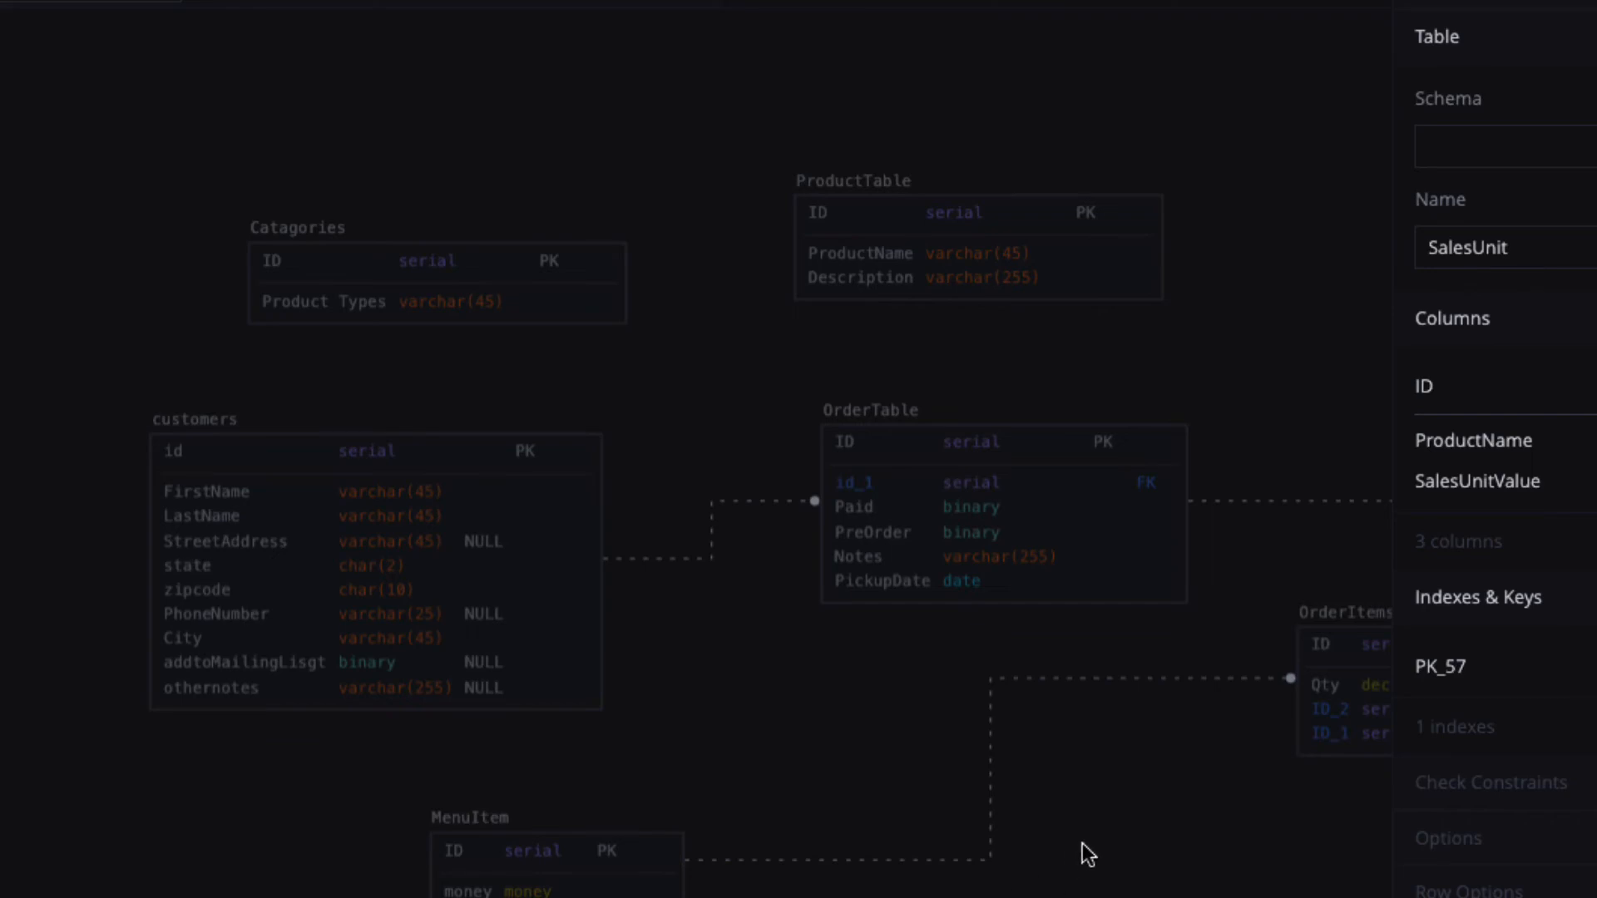
pyautogui.moveTo(870, 741); pyautogui.dragTo(482, 640)
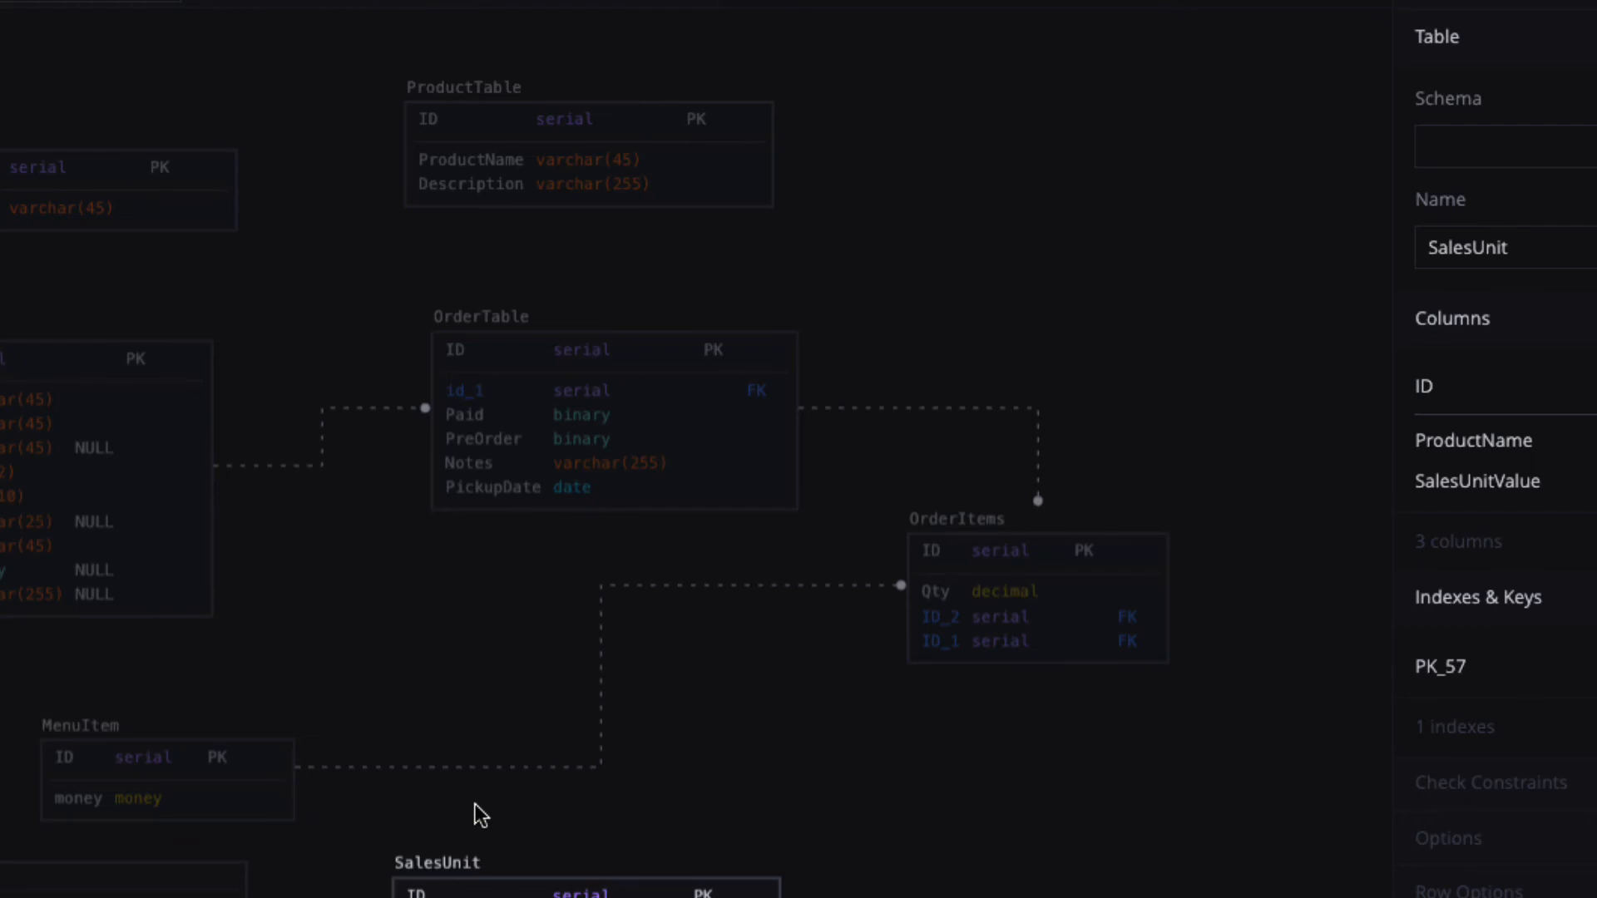
pyautogui.click(260, 817)
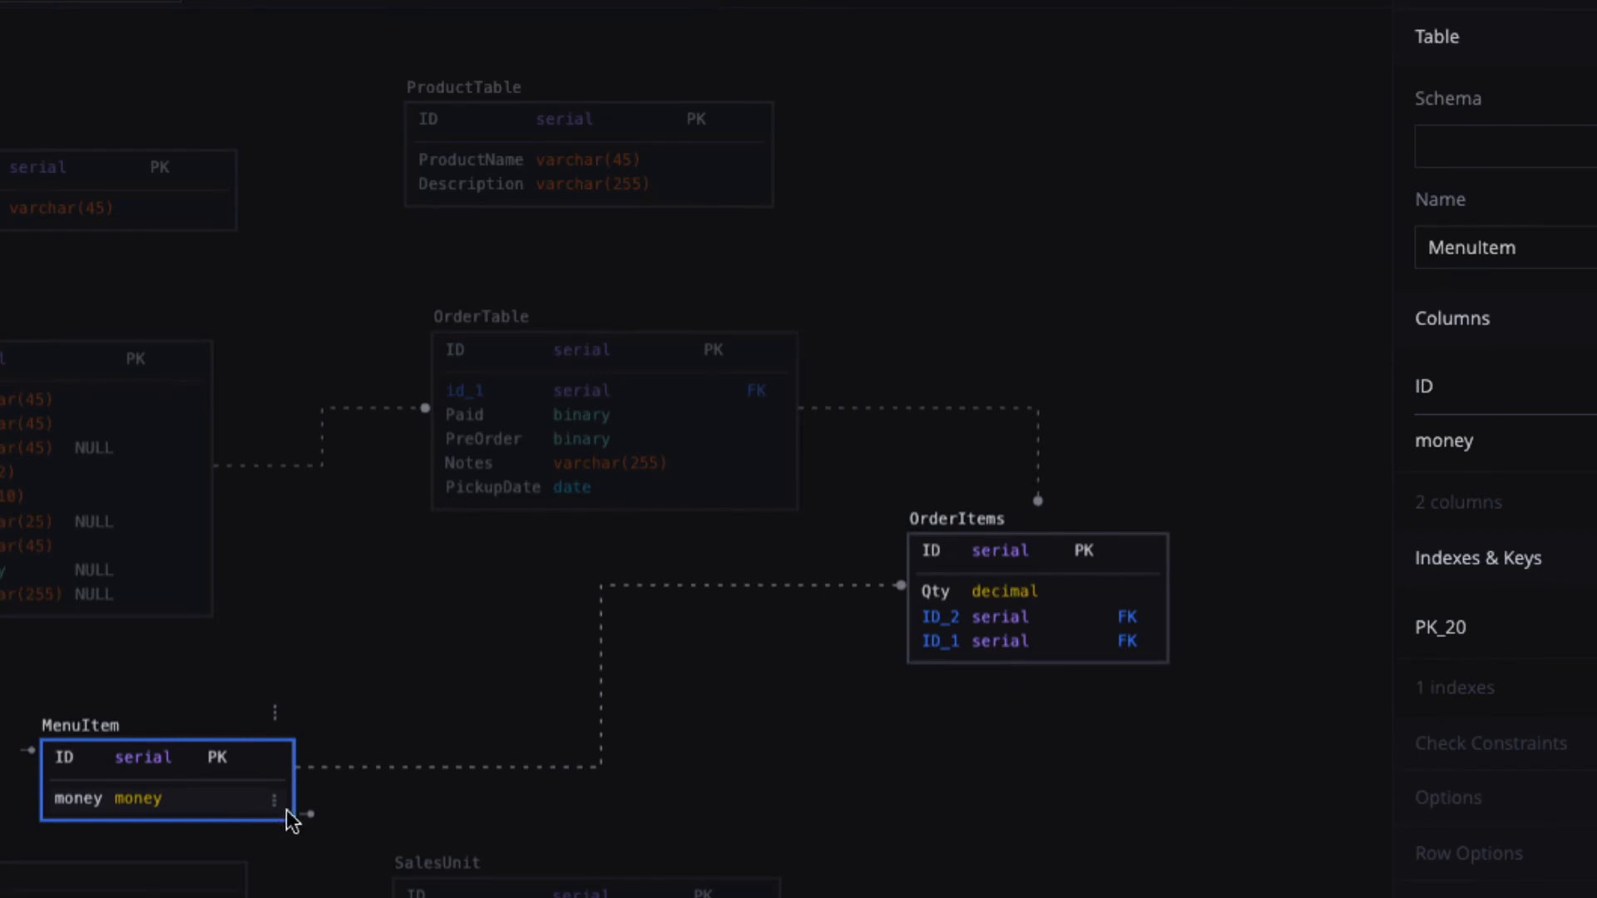
pyautogui.moveTo(308, 817); pyautogui.dragTo(400, 887)
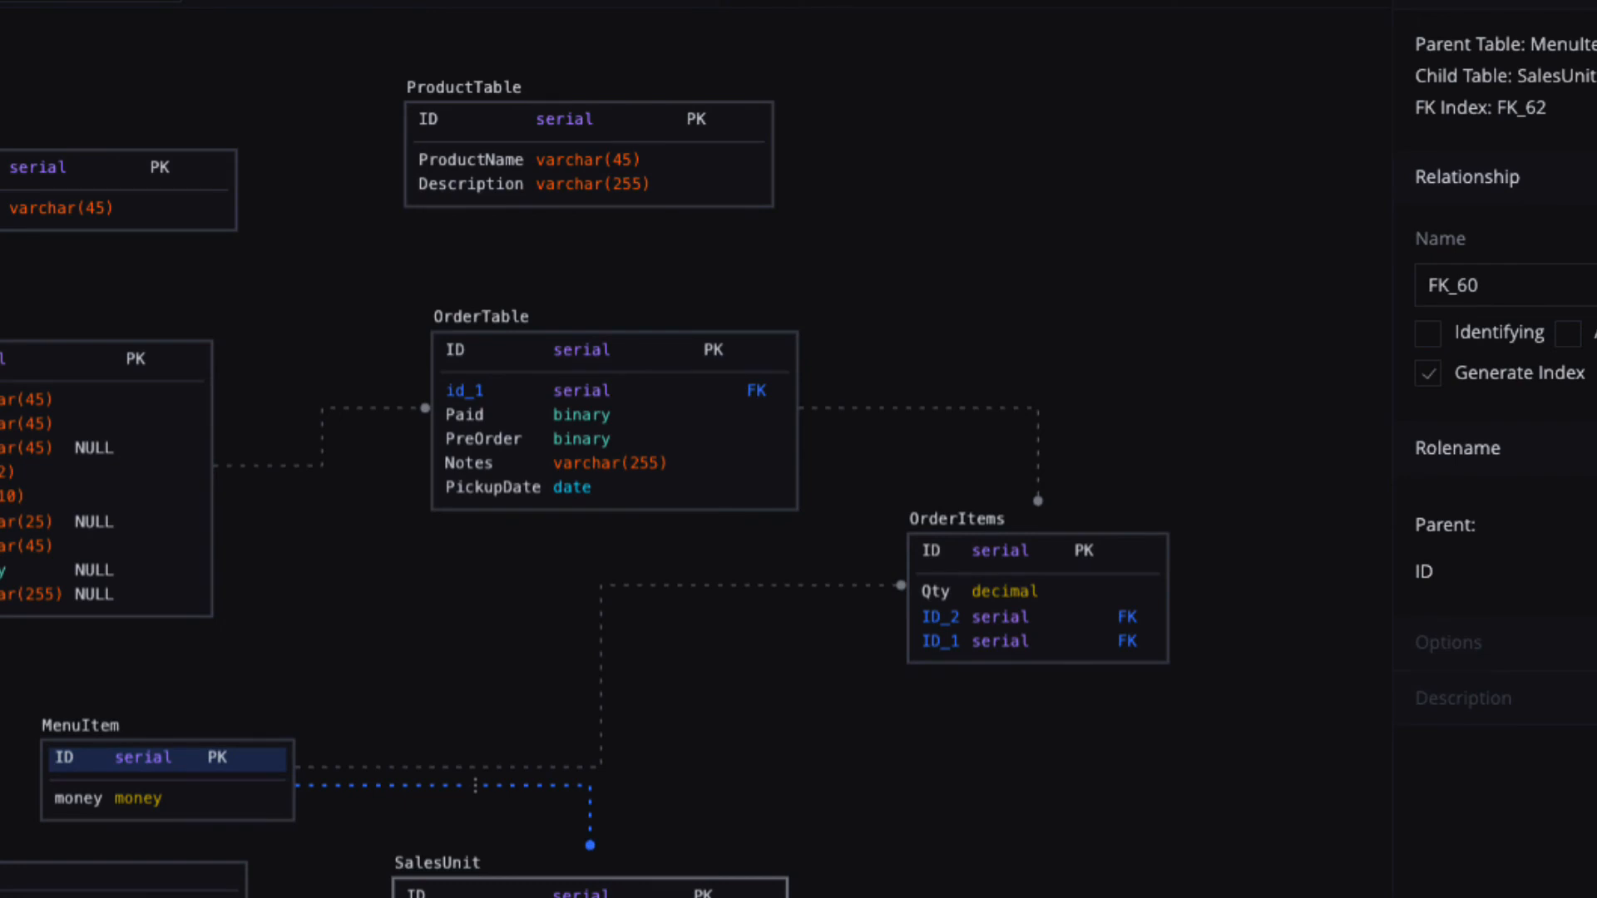
pyautogui.moveTo(499, 897)
pyautogui.mouseDown()
pyautogui.moveTo(503, 862)
pyautogui.moveTo(512, 891)
pyautogui.mouseUp()
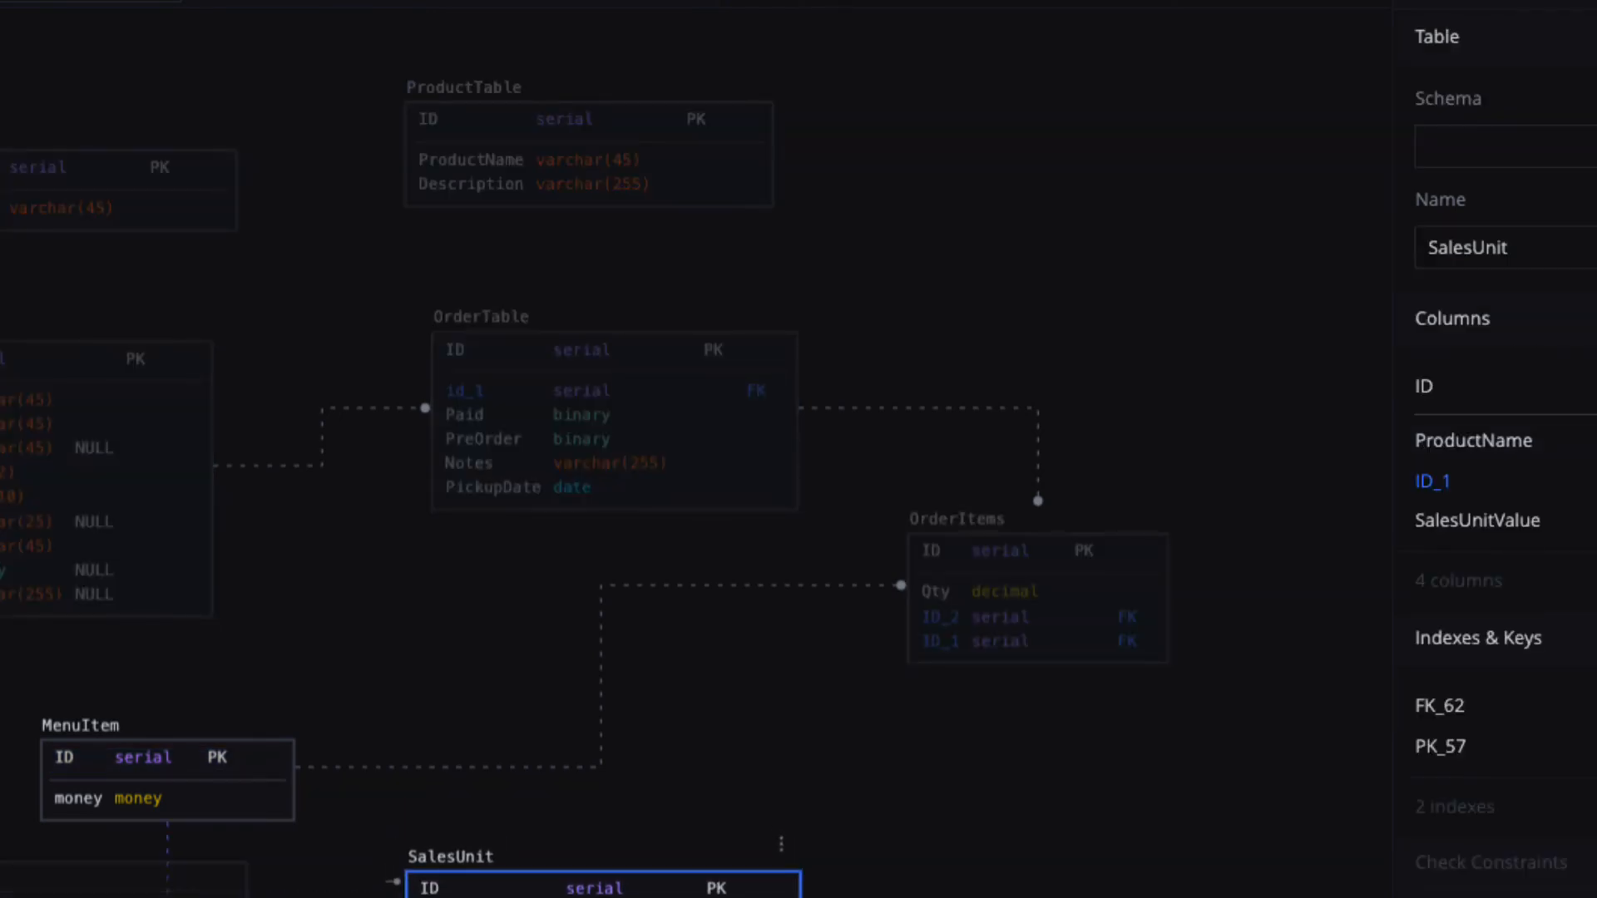
# Check the new ID_1 column's properties and move SalesUnit up and right on the canvas.
pyautogui.click(1433, 482)
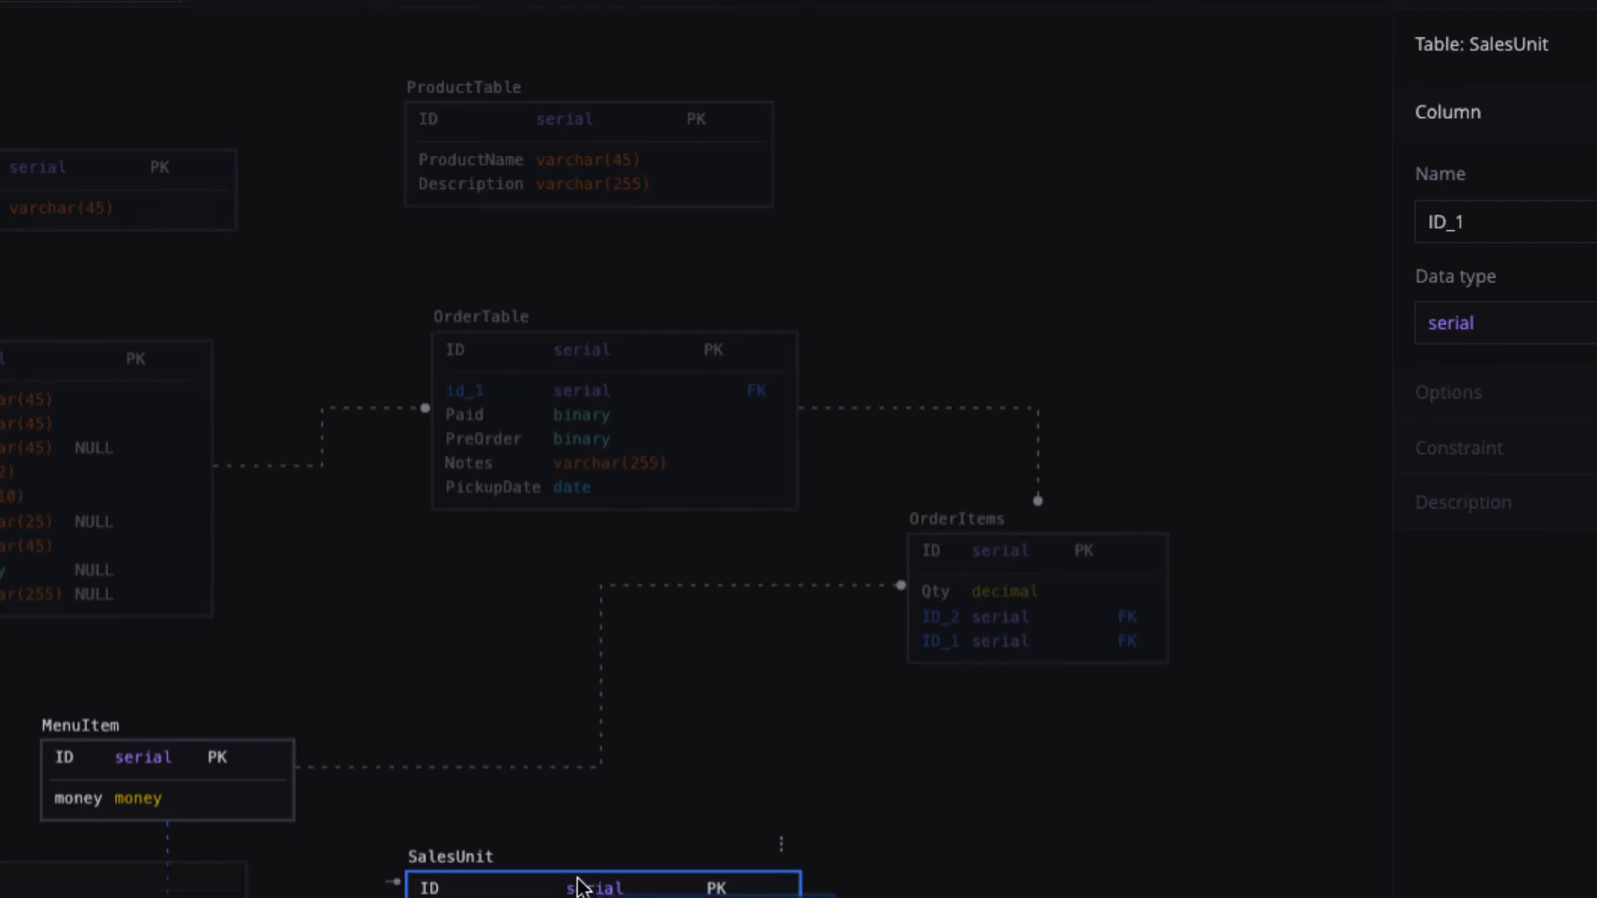
pyautogui.click(613, 886)
pyautogui.click(923, 826)
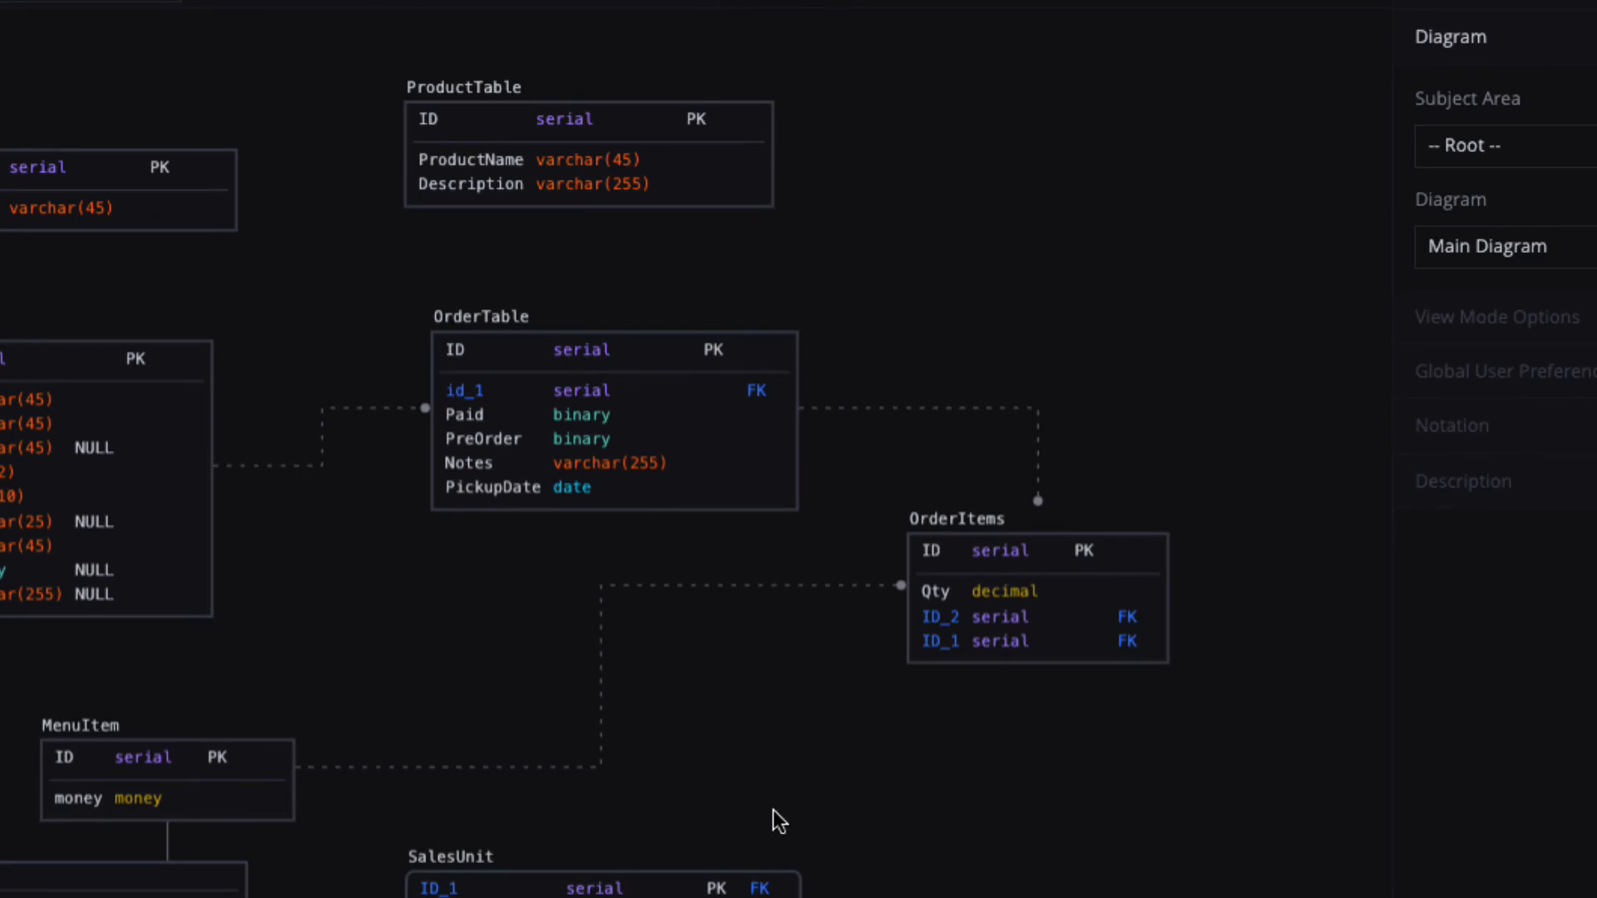
pyautogui.moveTo(849, 840); pyautogui.dragTo(1238, 826)
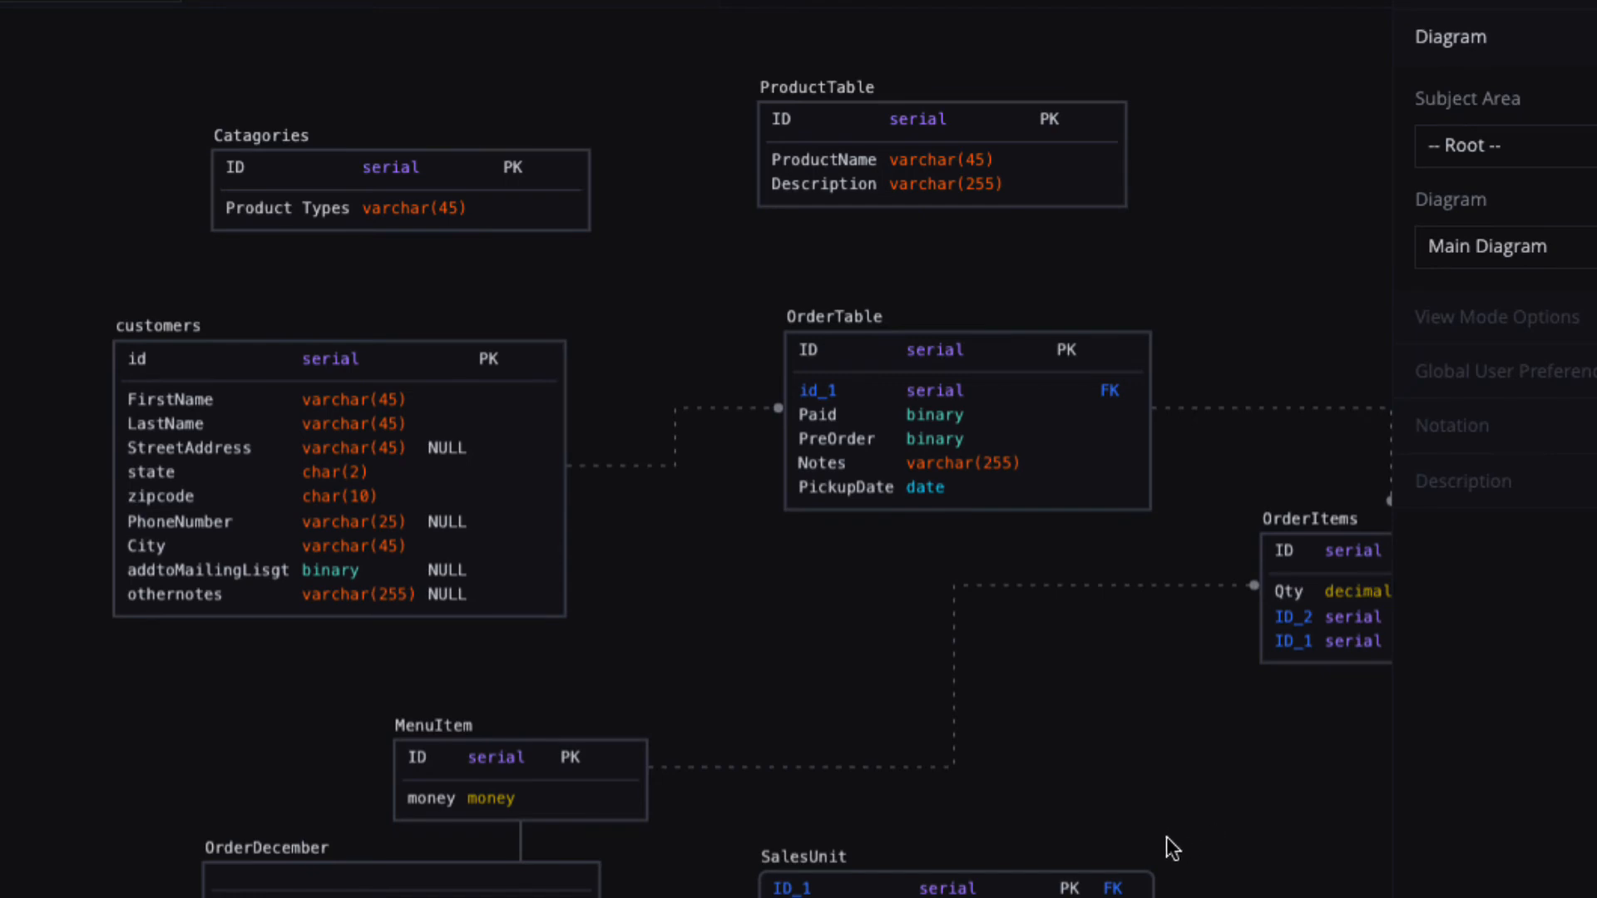
pyautogui.moveTo(1030, 885); pyautogui.dragTo(1191, 833)
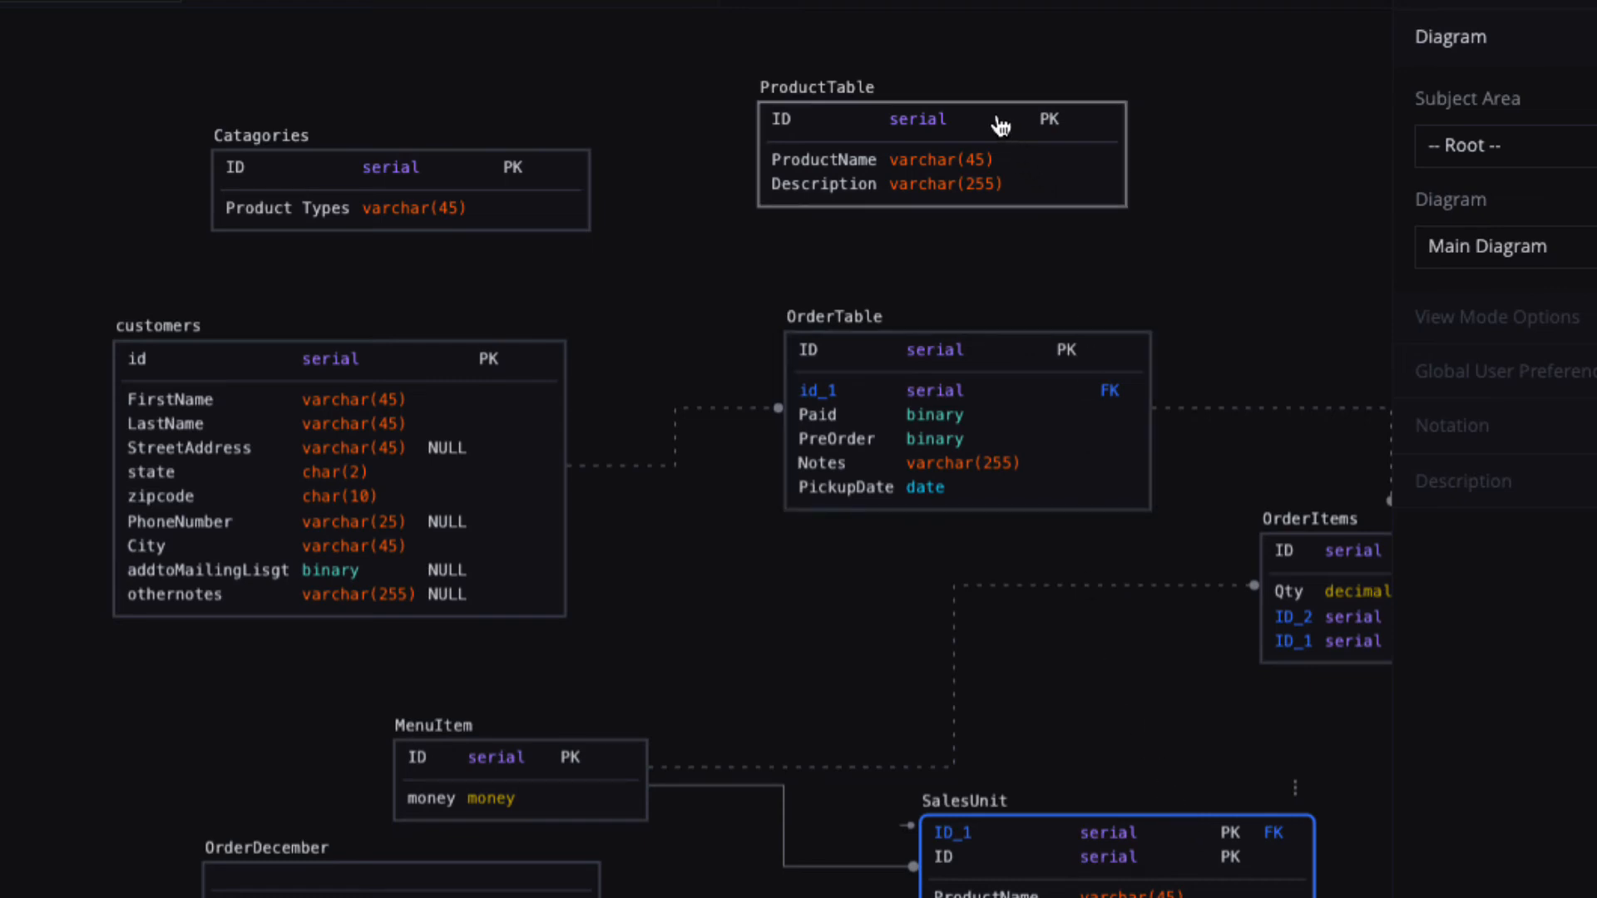
# Link ProductTable to SalesUnit with a foreign key and take ID_1 out of SalesUnit's primary key.
pyautogui.click(1097, 193)
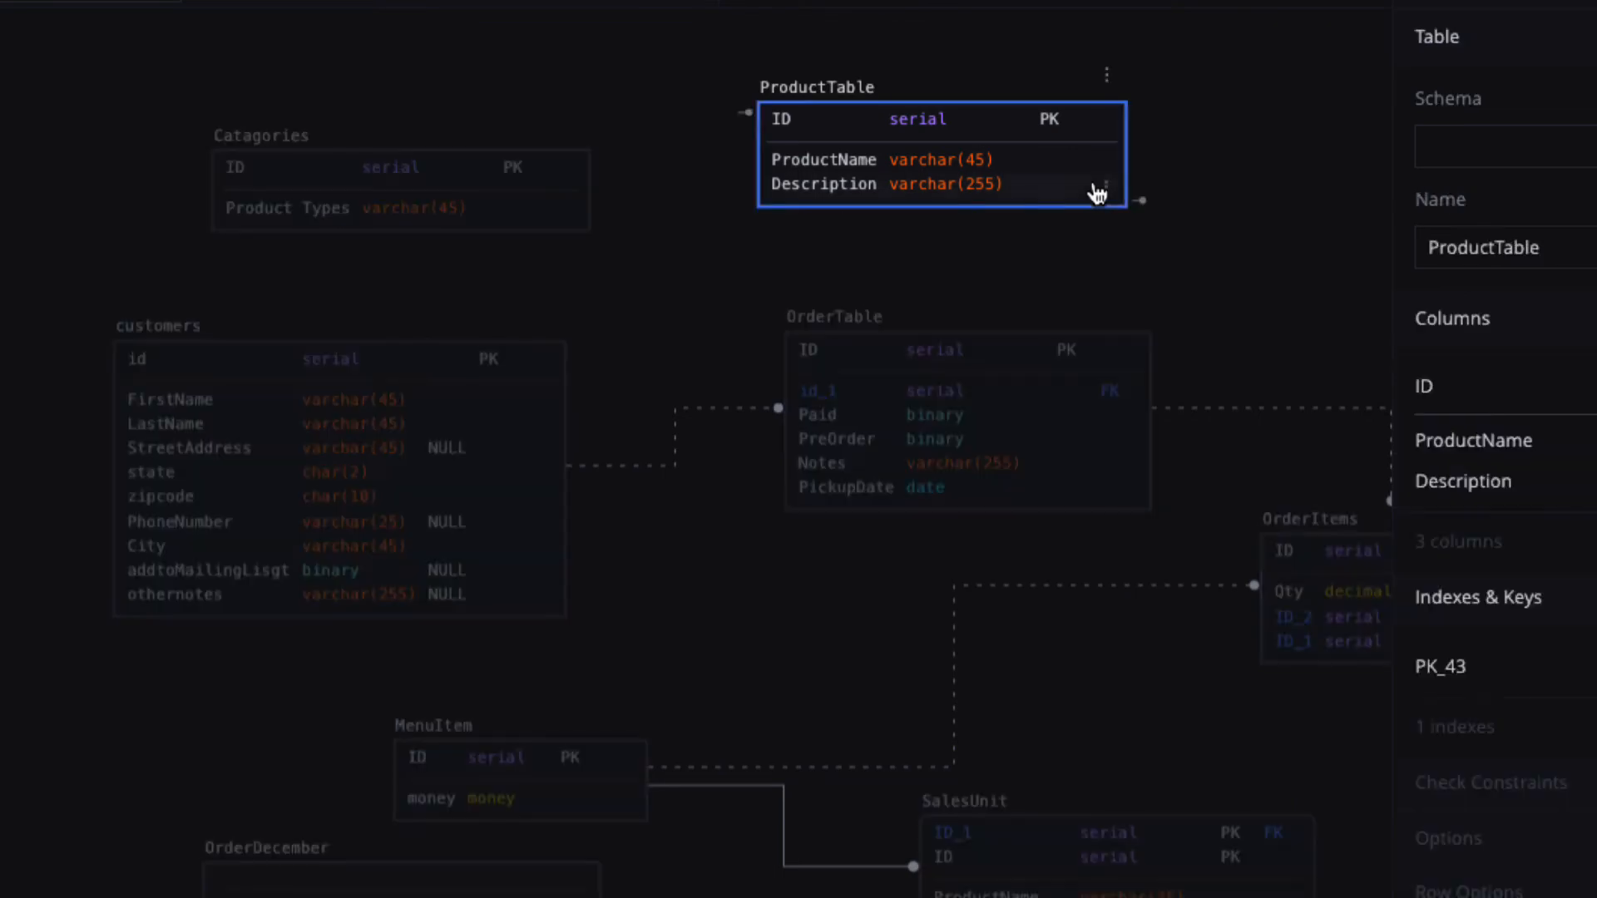
pyautogui.hscroll(1, 1136, 198)
pyautogui.click(1136, 201)
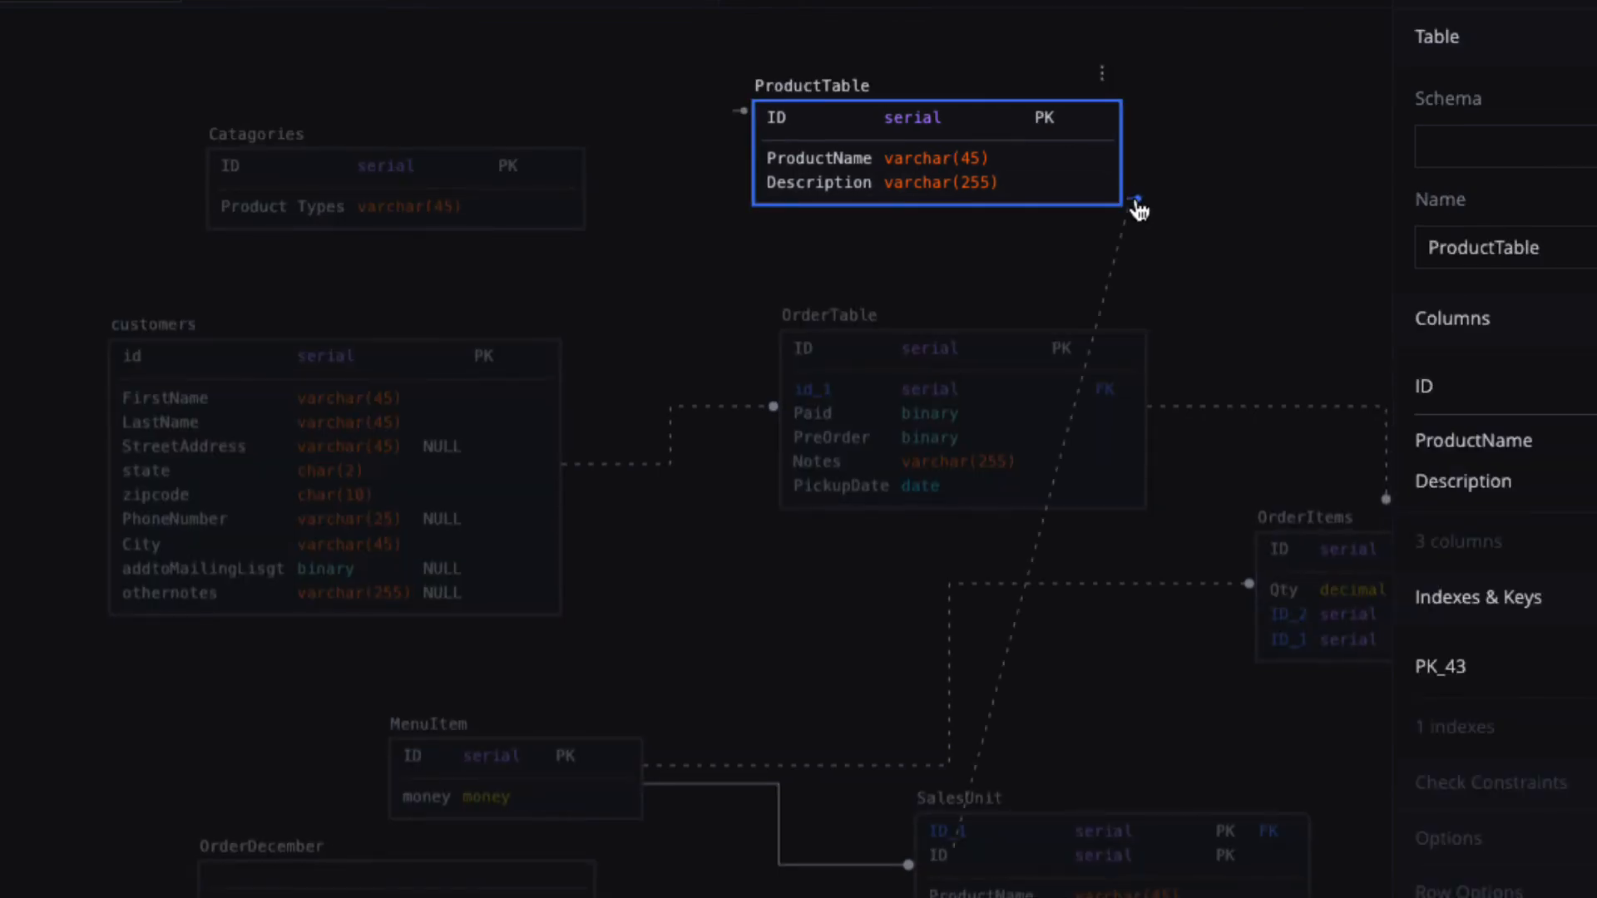
pyautogui.moveTo(1137, 203); pyautogui.dragTo(963, 890)
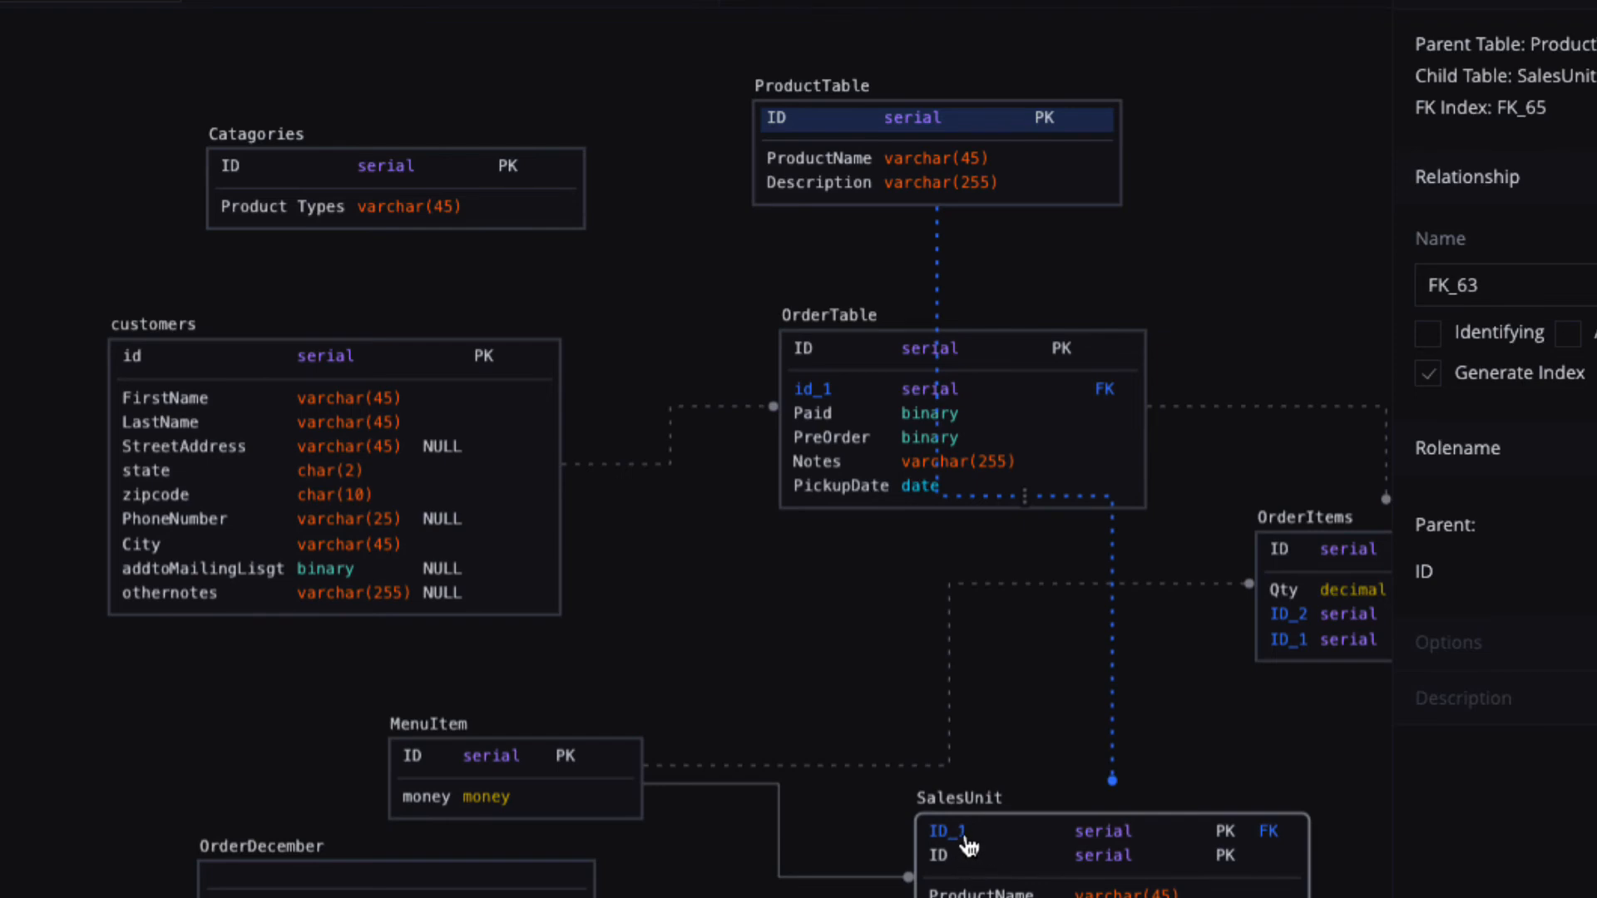
pyautogui.moveTo(967, 844); pyautogui.dragTo(967, 880)
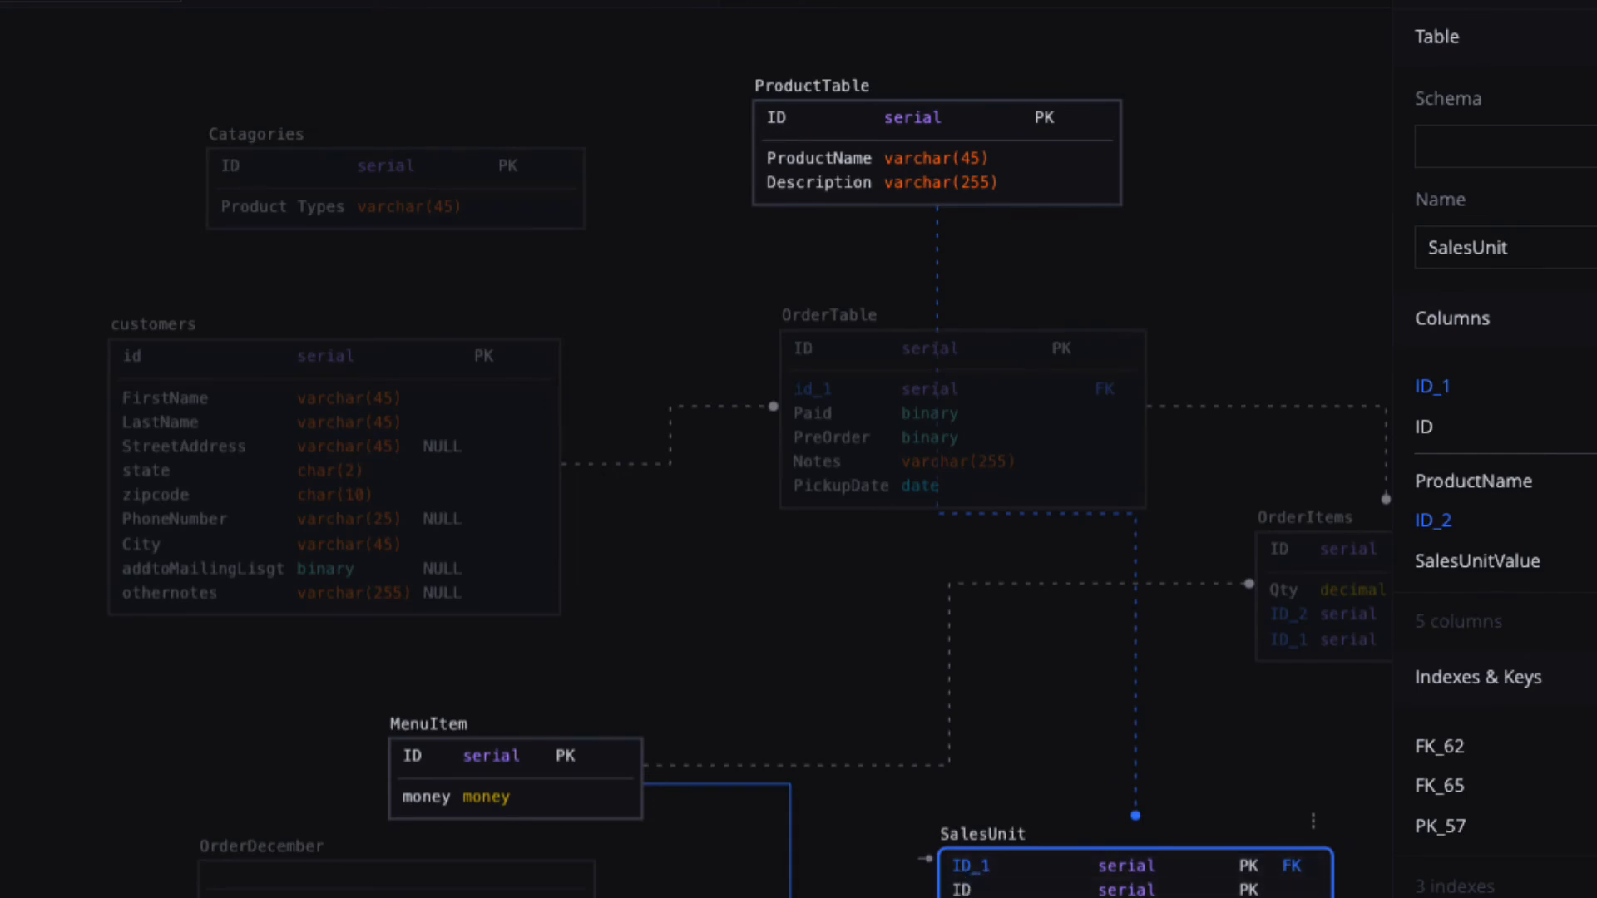
pyautogui.click(1433, 521)
pyautogui.click(983, 871)
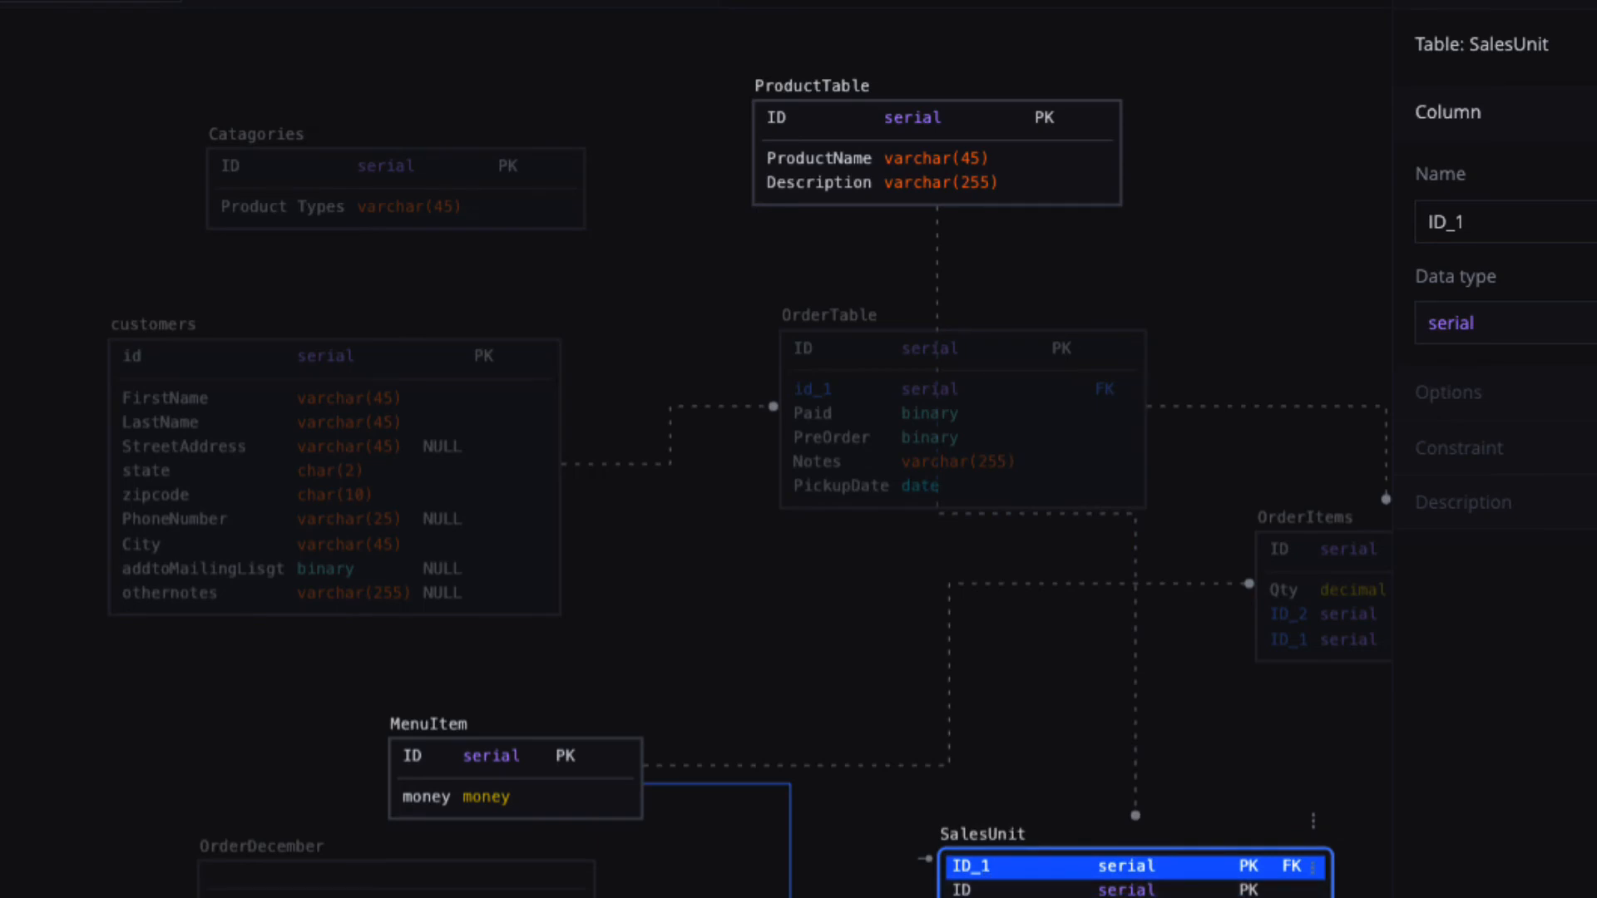
pyautogui.press('p')
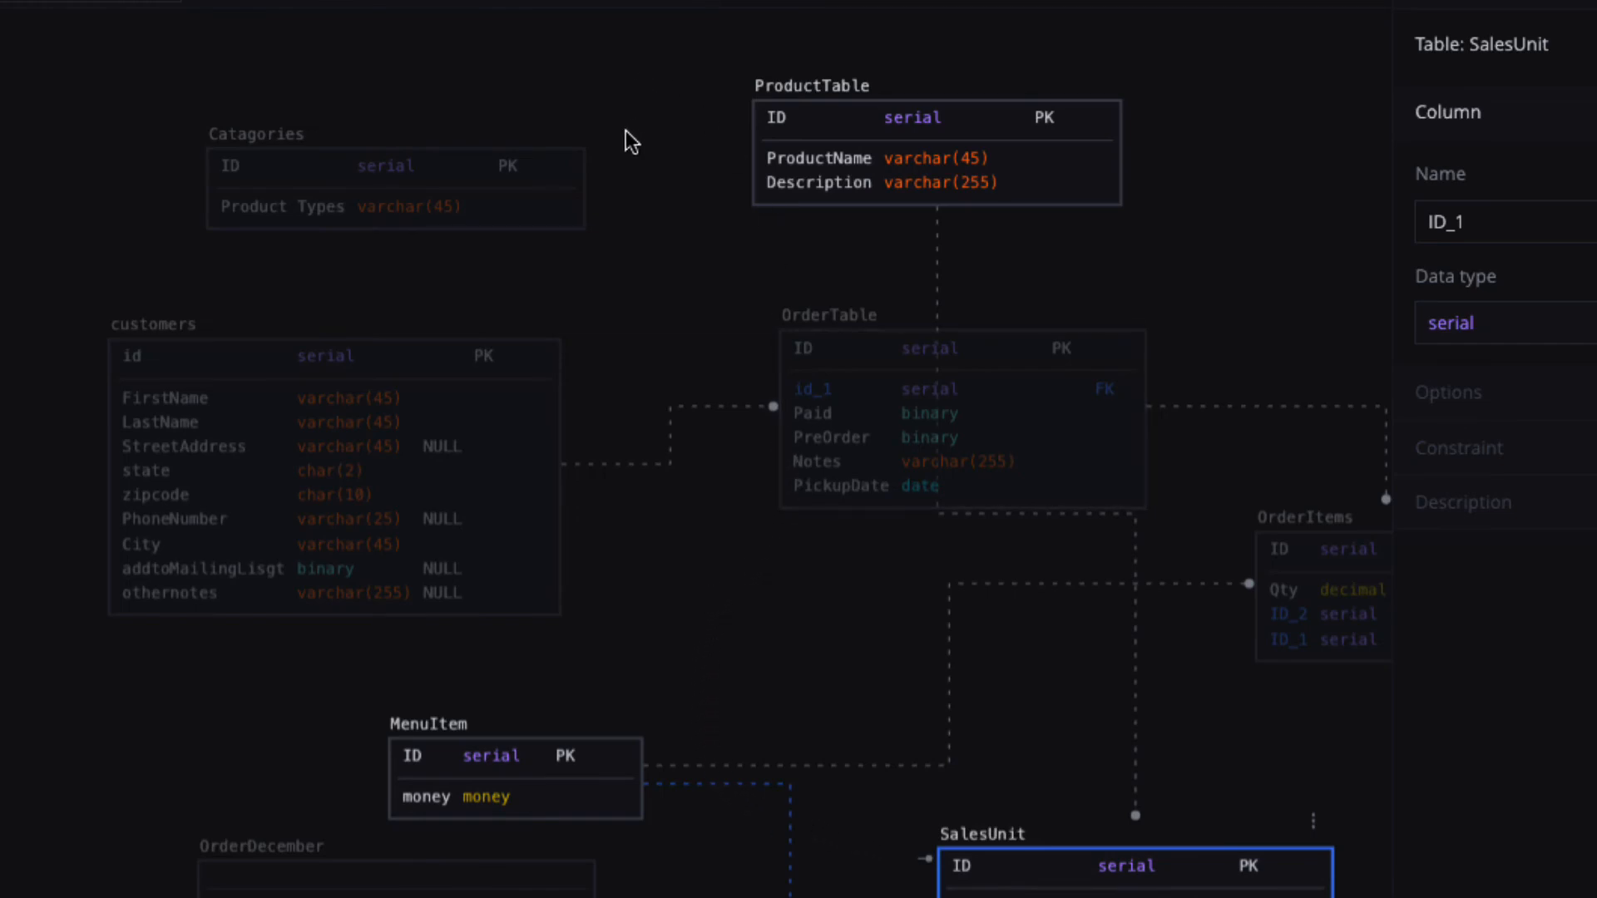
# Link Catagories to ProductTable with foreign key FK_66, adding an ID_1 column to ProductTable.
pyautogui.click(583, 231)
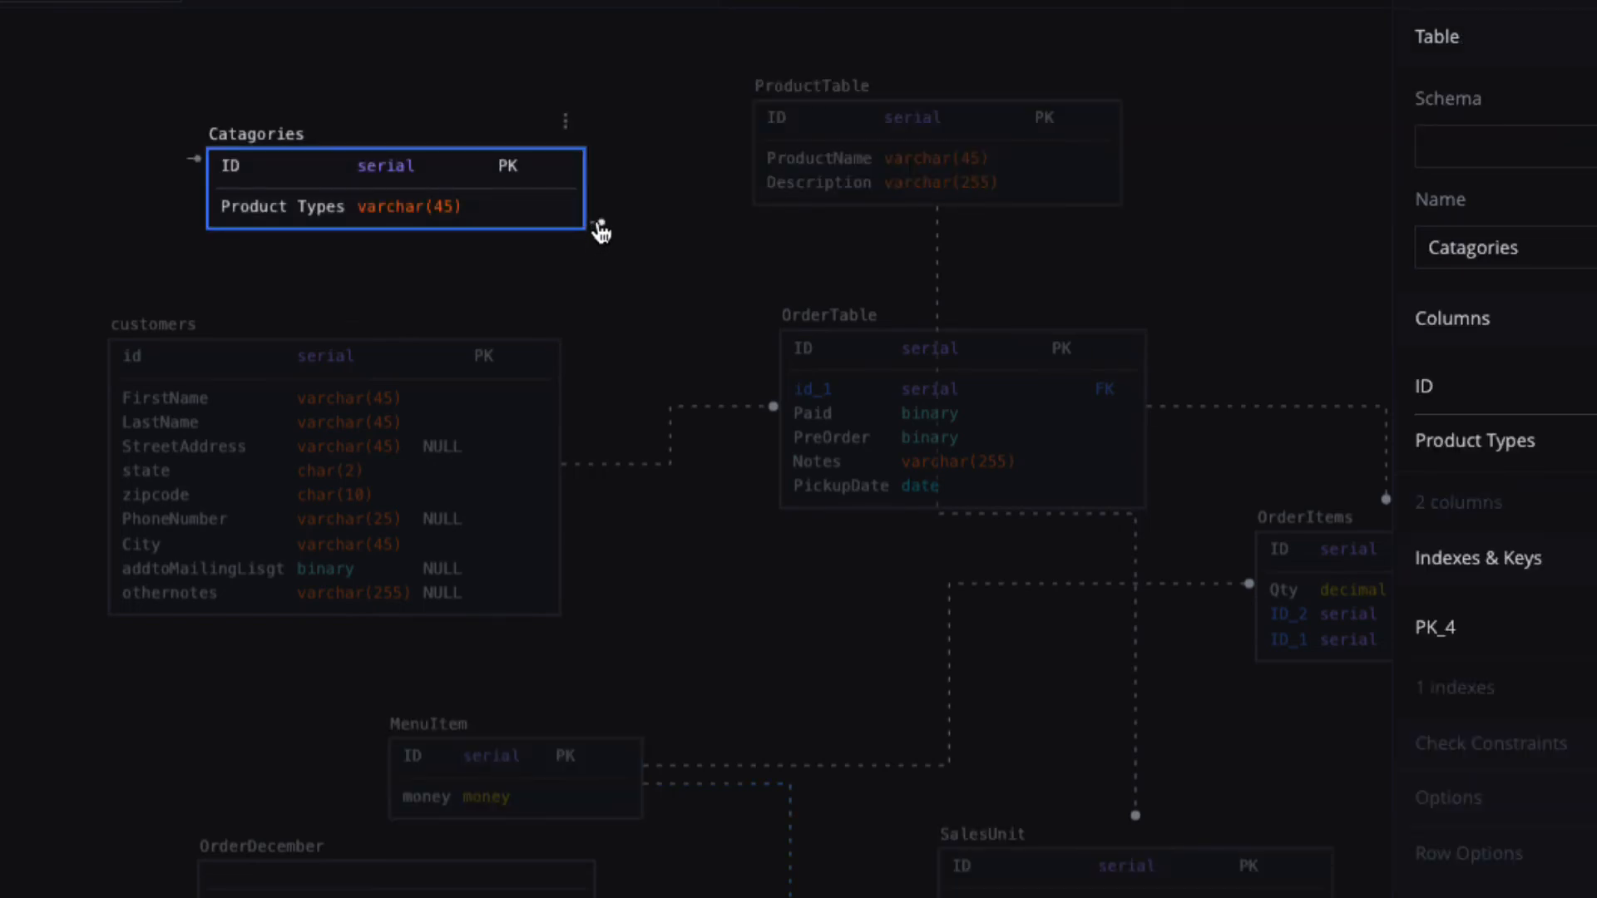
pyautogui.click(601, 225)
pyautogui.moveTo(601, 233); pyautogui.dragTo(792, 190)
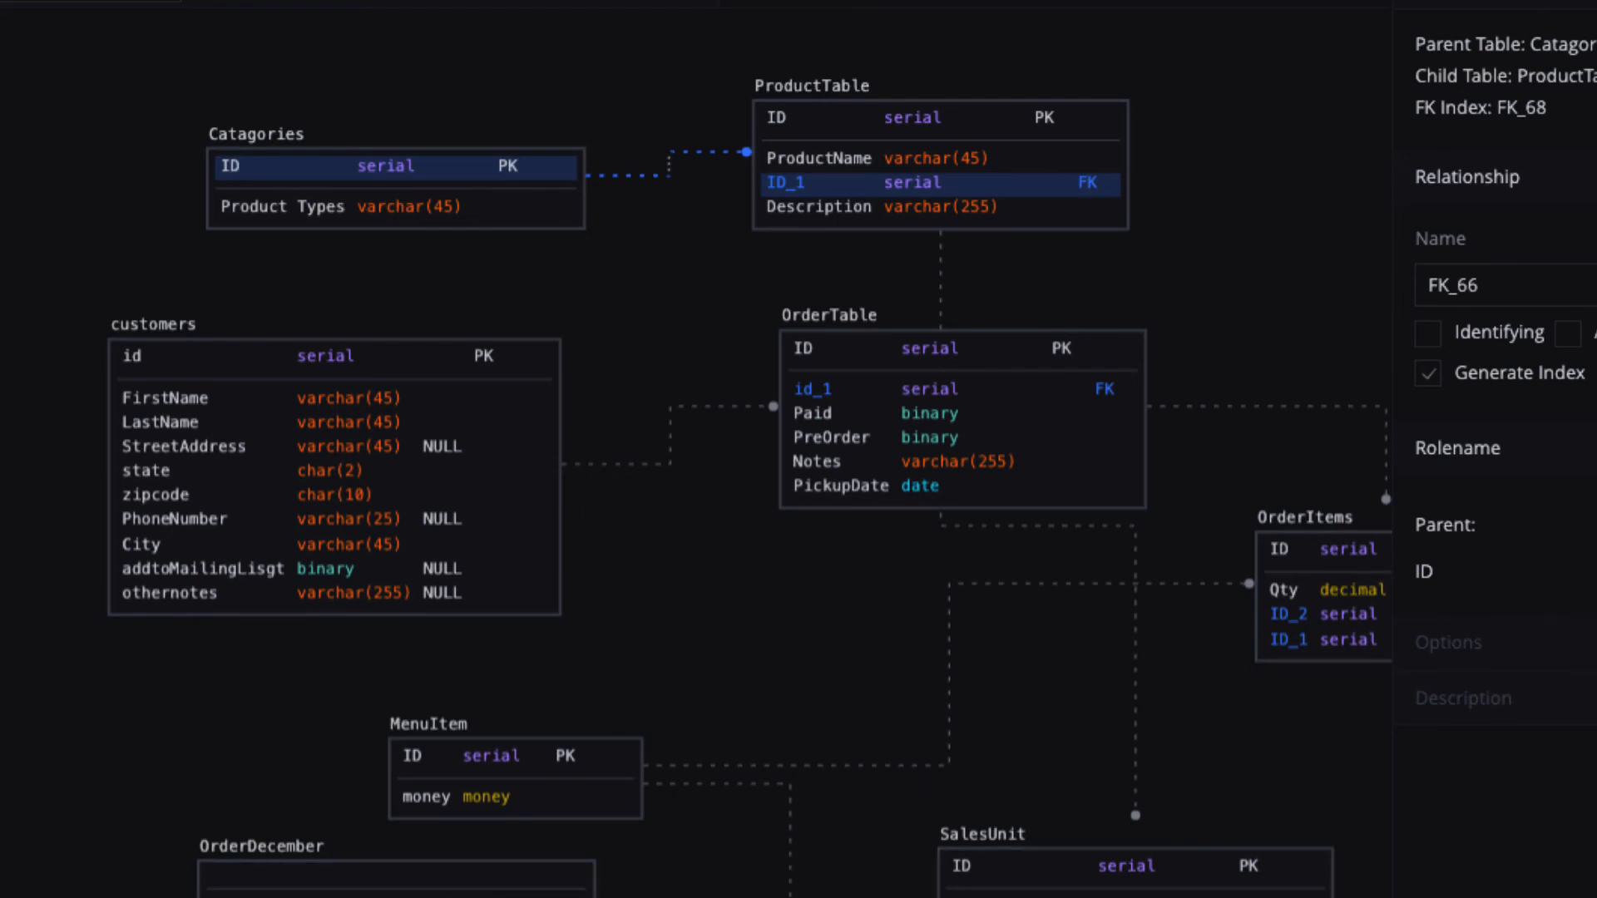
# Save the ER diagram under the project name 'SongBird Project'.
pyautogui.hotkey('ctrl', 's')
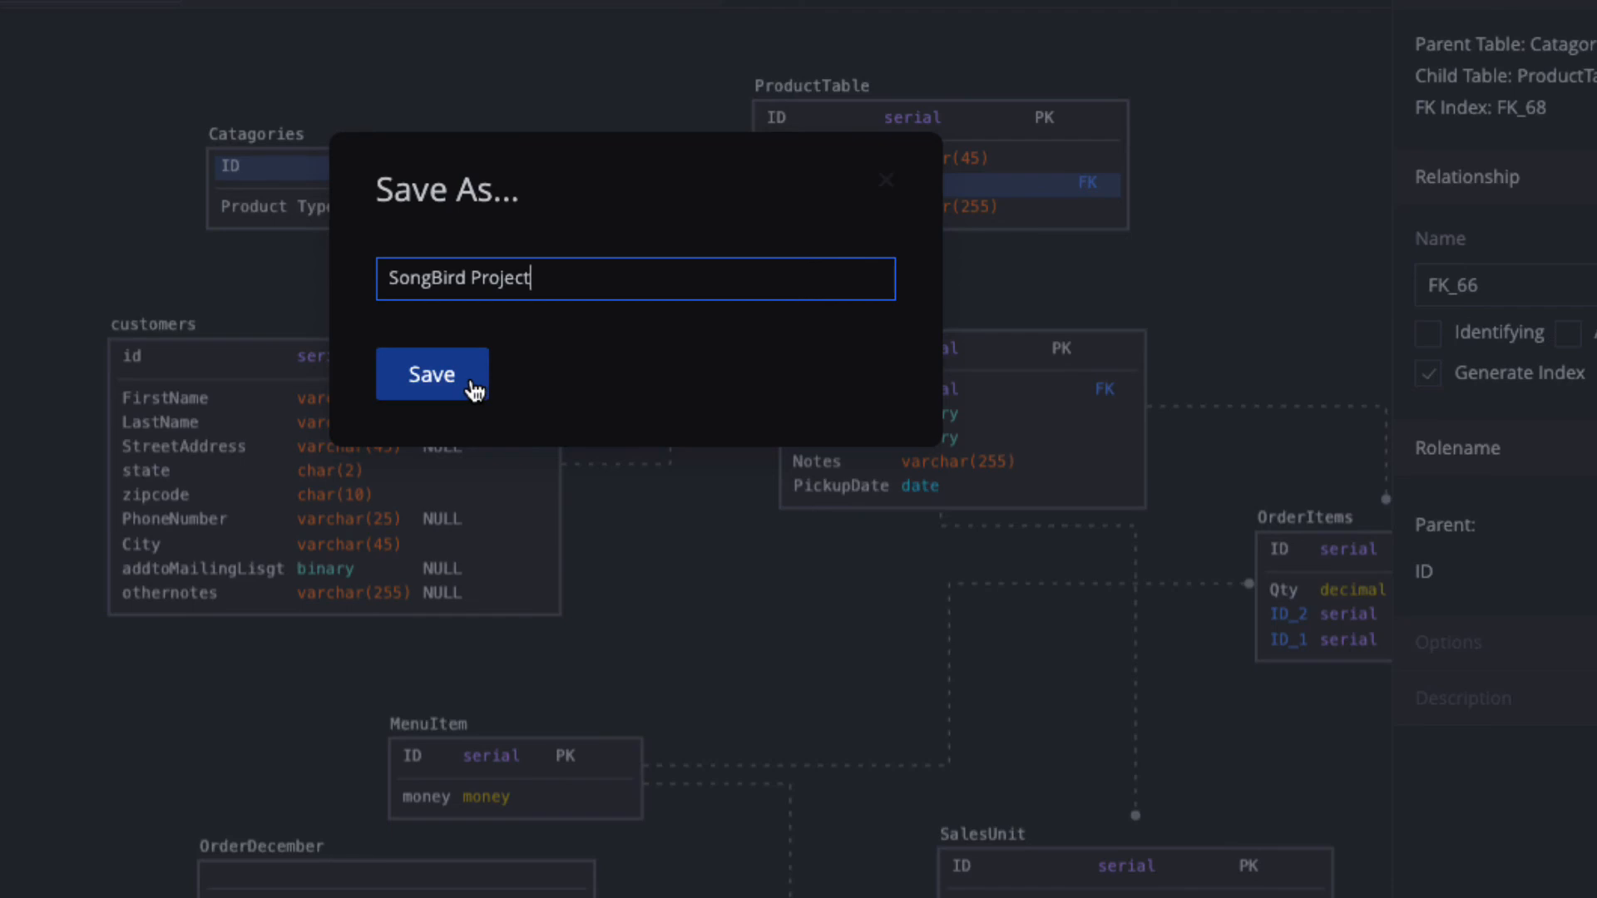
pyautogui.click(431, 375)
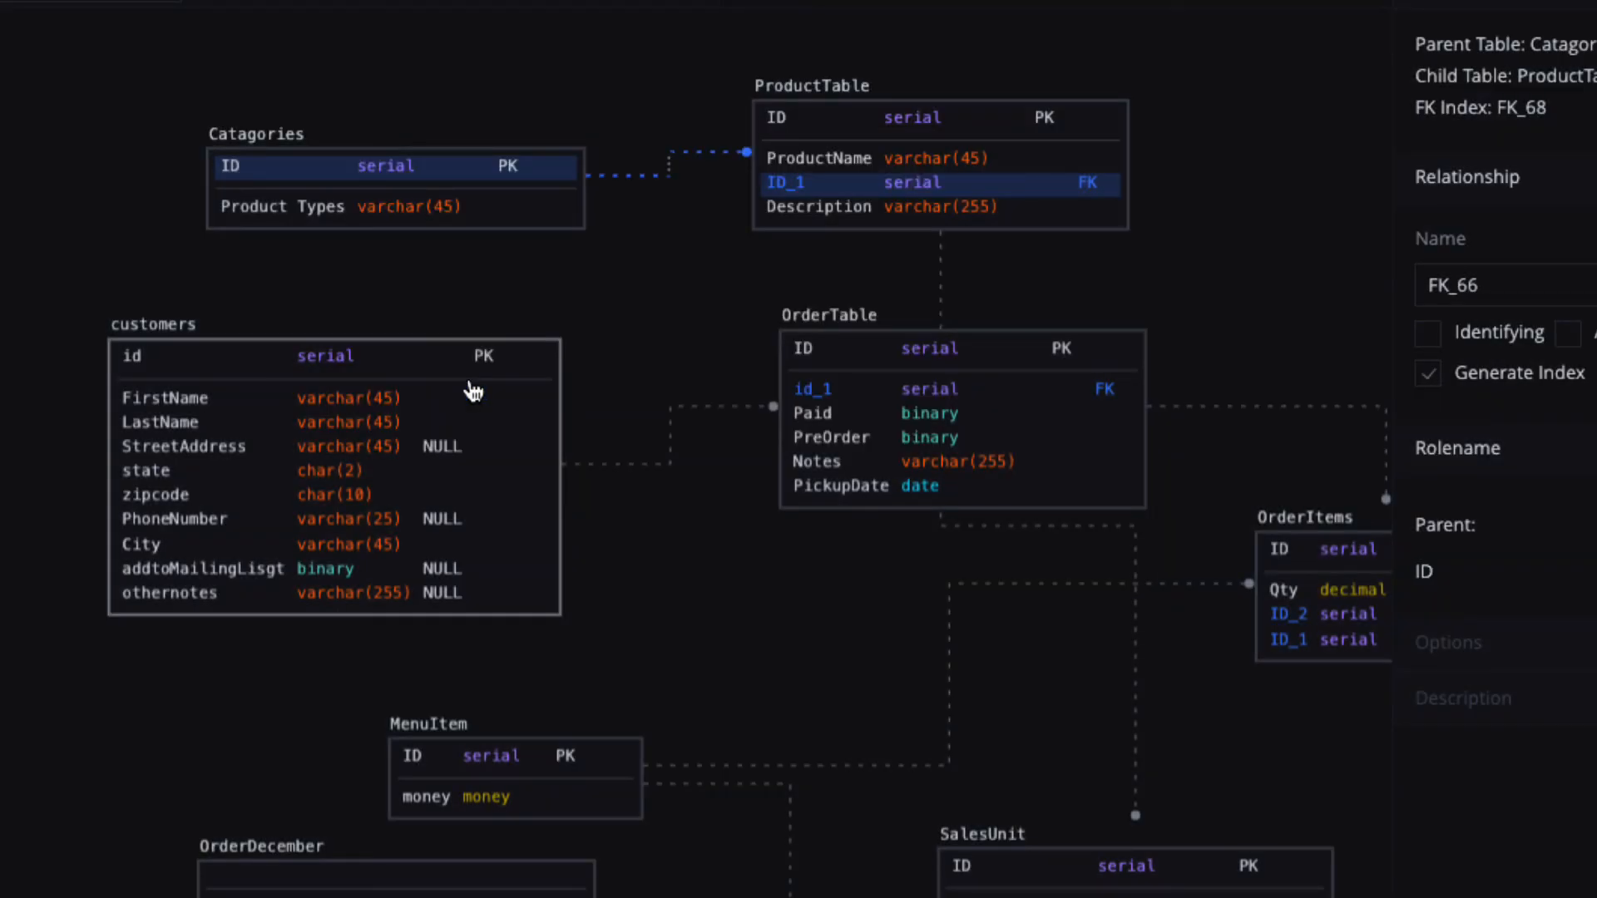
pyautogui.click(484, 355)
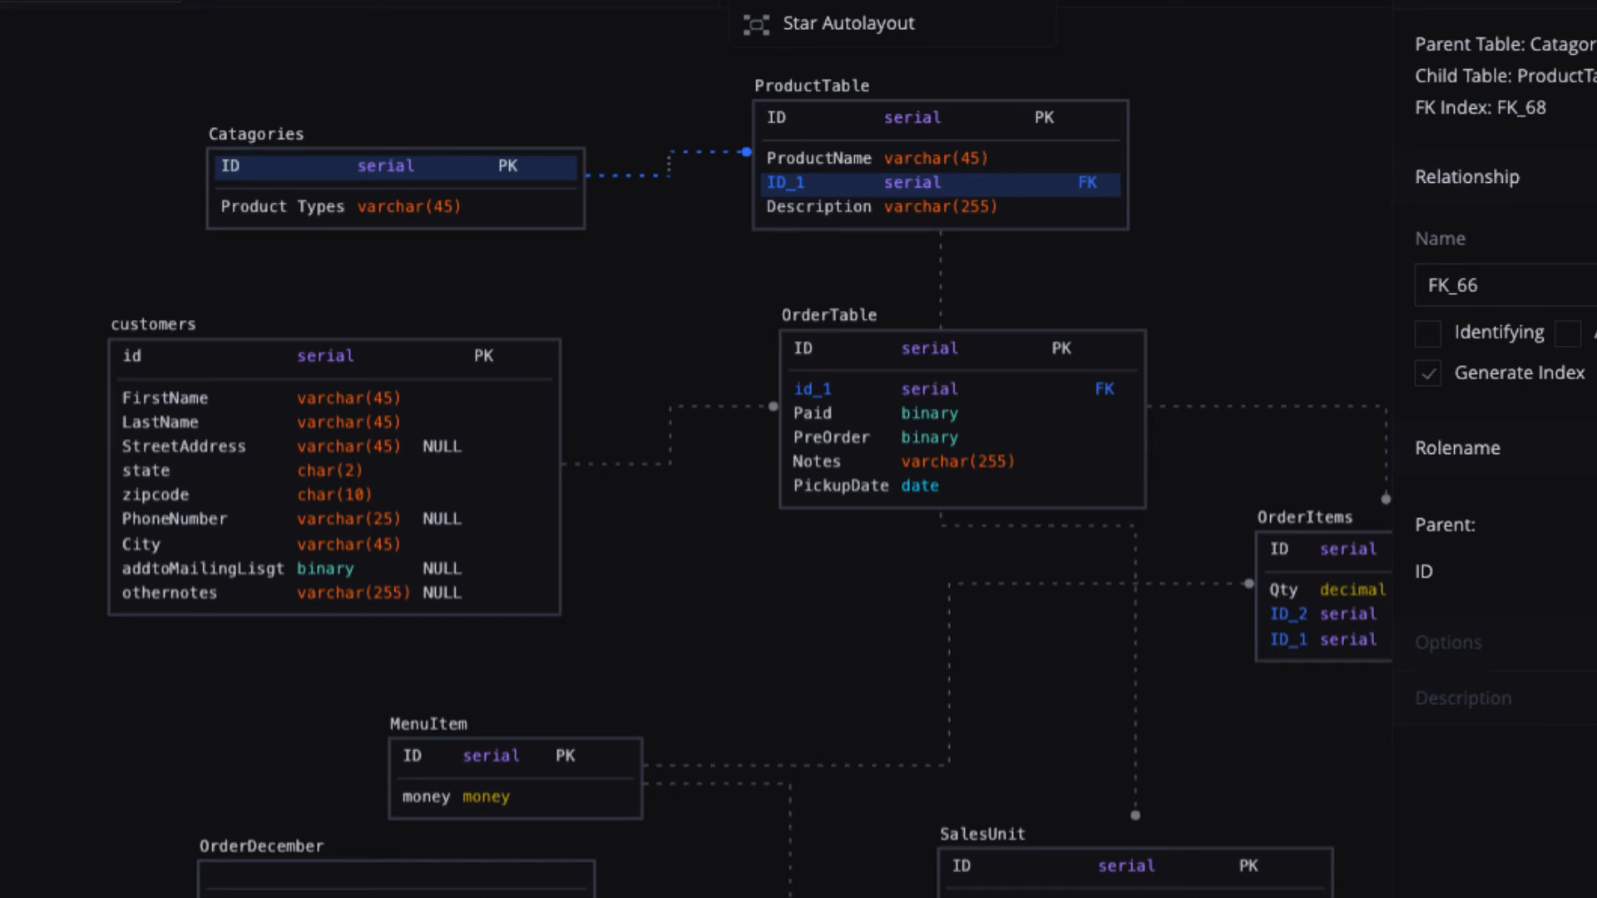
# Apply Star Autolayout to all tables and close the FK_66 relationship properties panel.
pyautogui.click(849, 24)
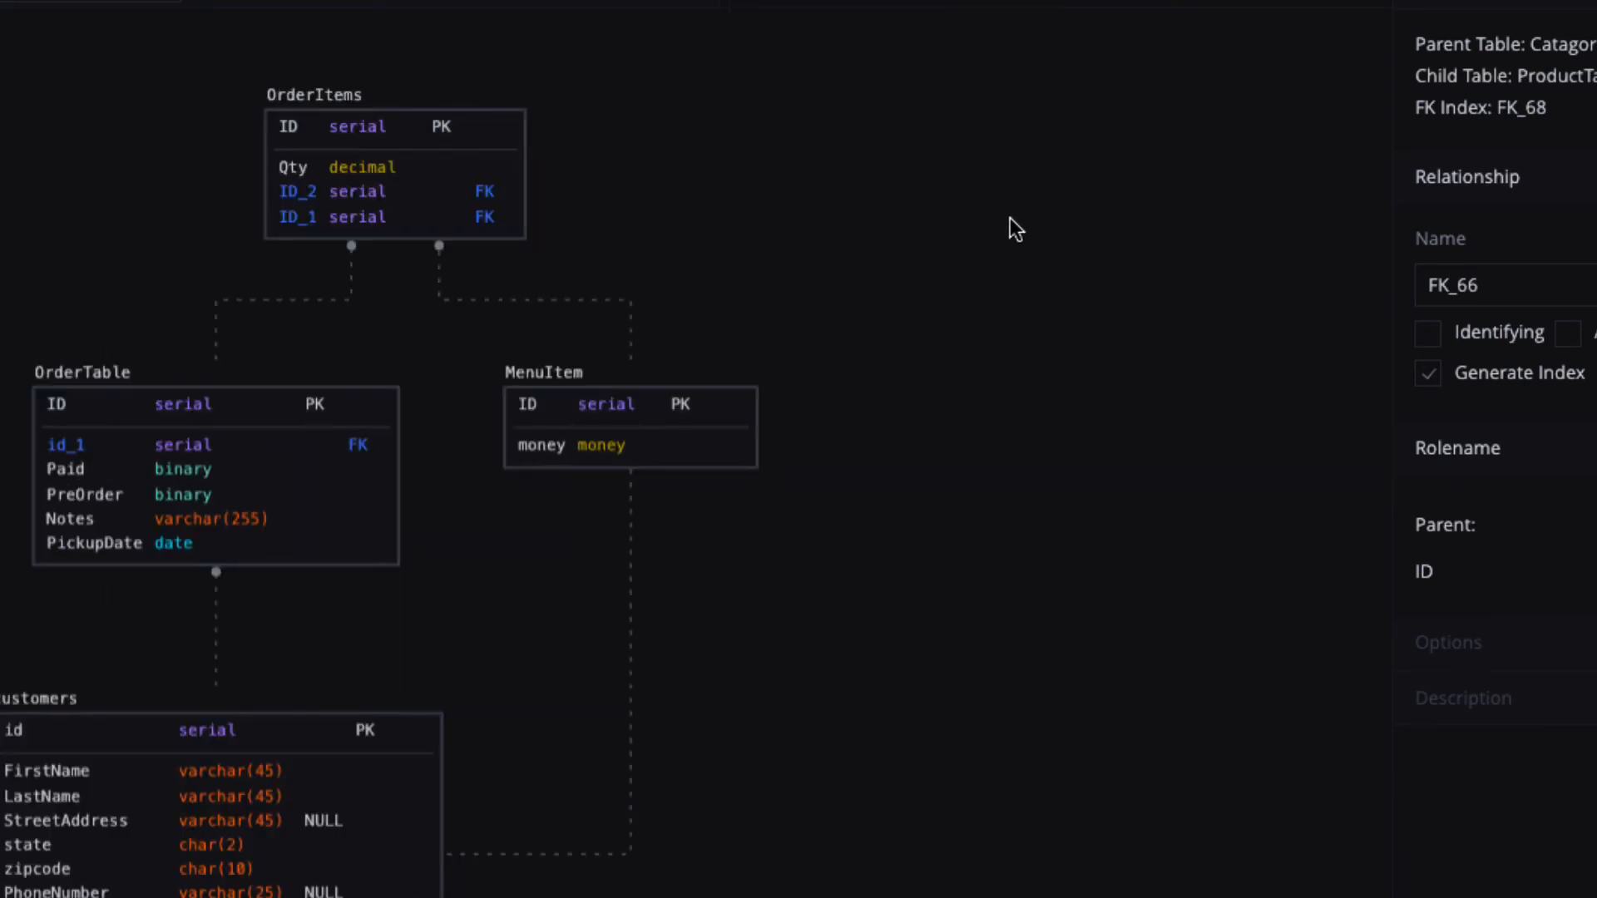
pyautogui.scroll(-4, 1011, 218)
pyautogui.scroll(-2, 1012, 222)
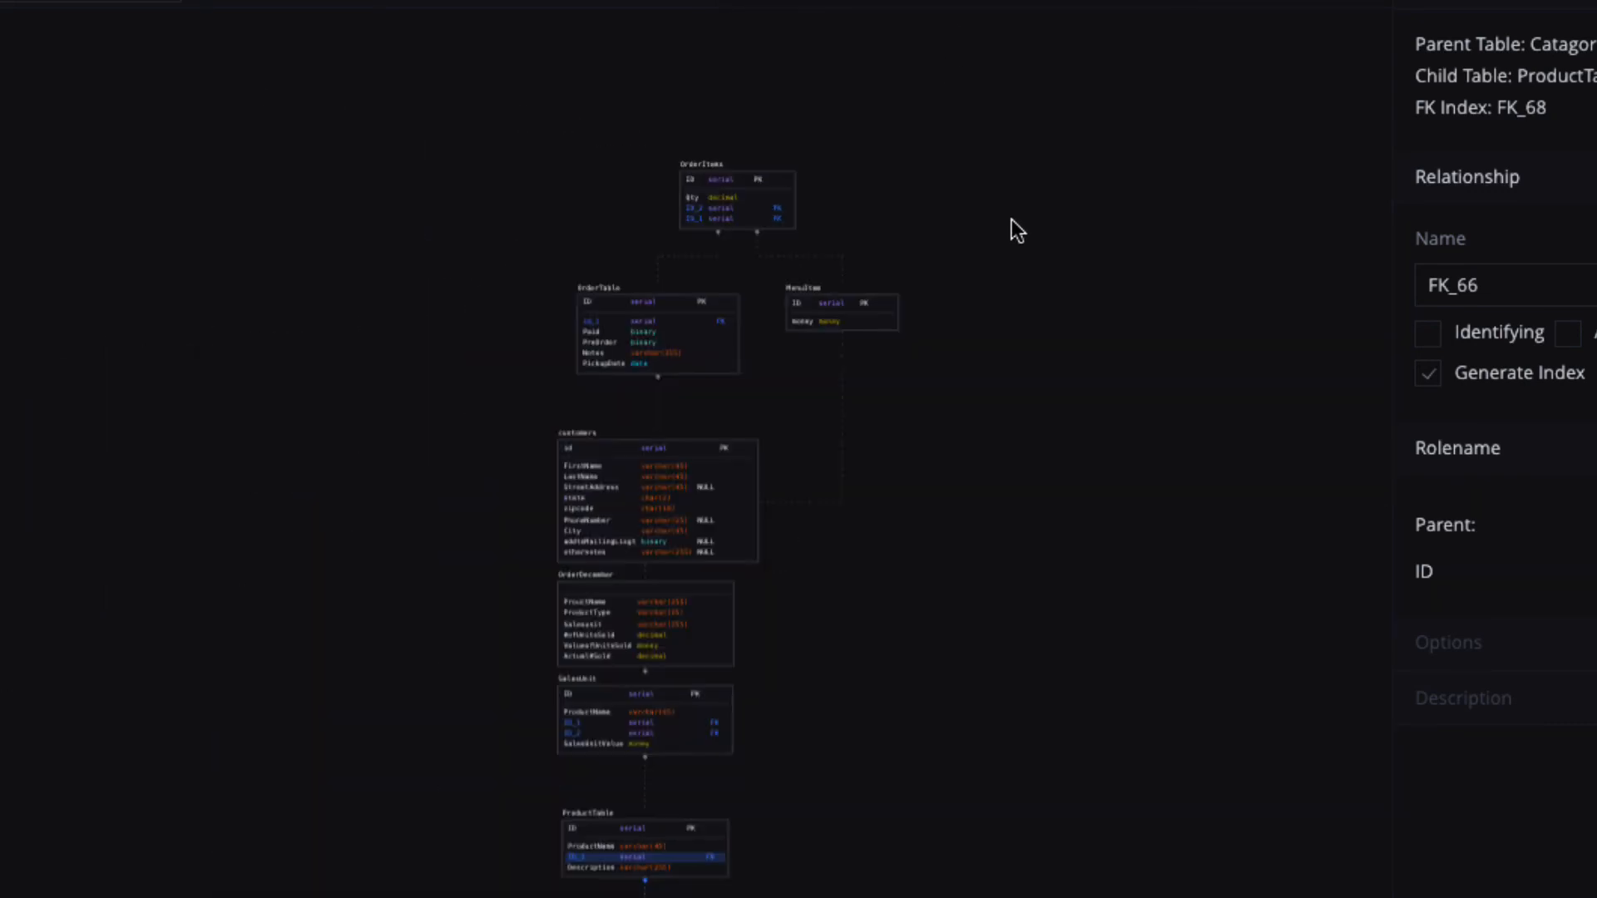
pyautogui.scroll(3, 1011, 218)
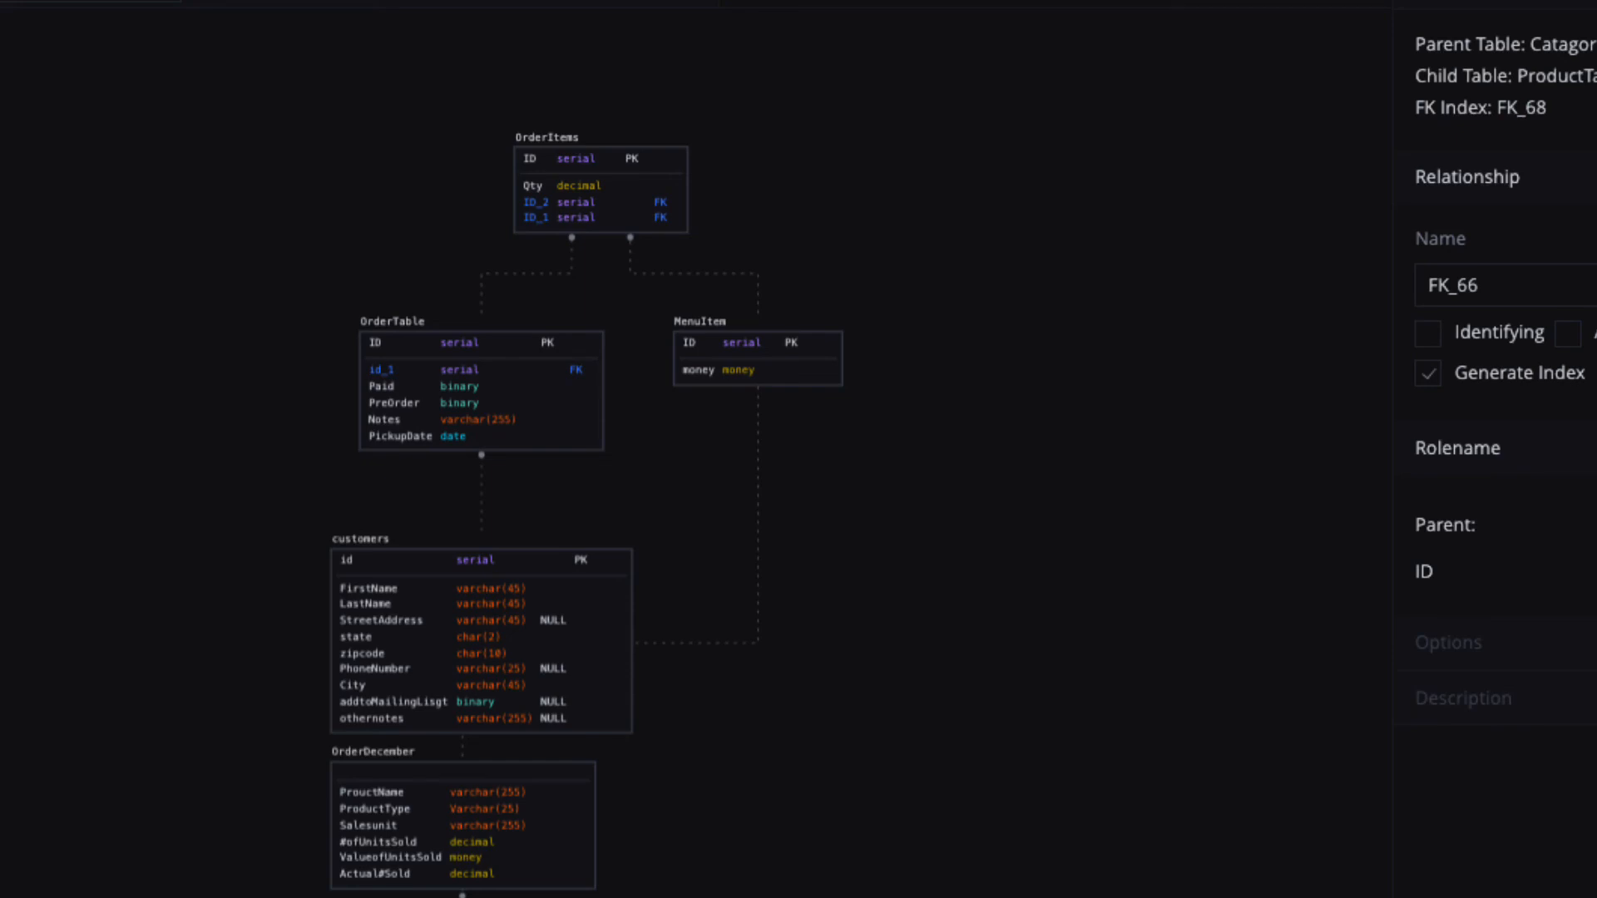
pyautogui.click(1221, 68)
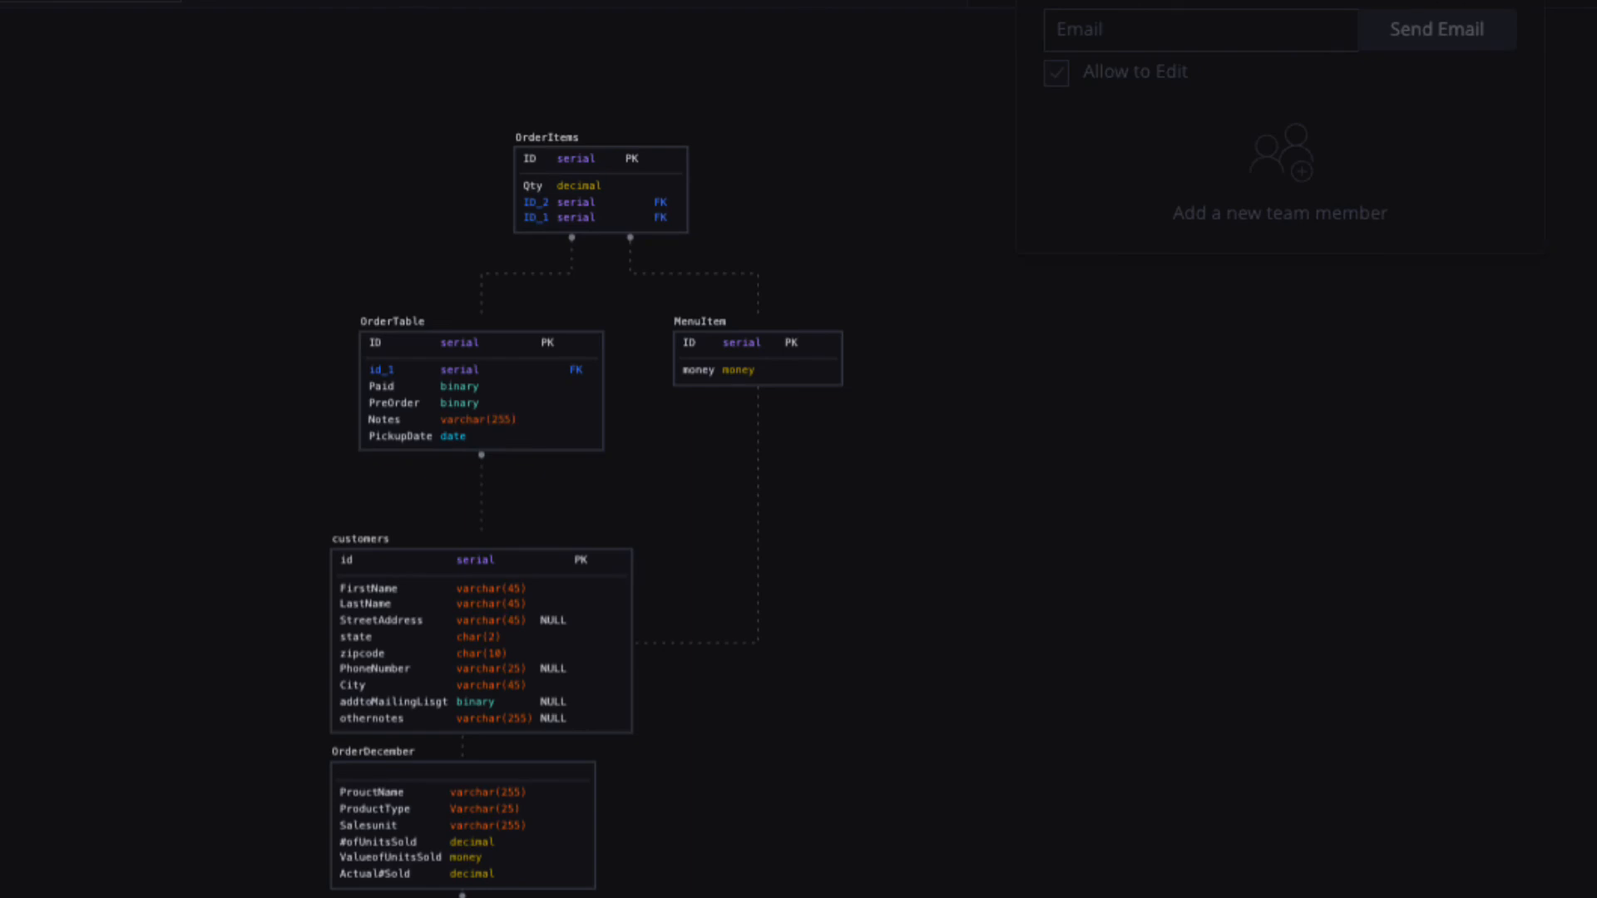
# Send a project invitation to the team member's e-mail address with Allow to Edit unchecked.
pyautogui.click(1144, 27)
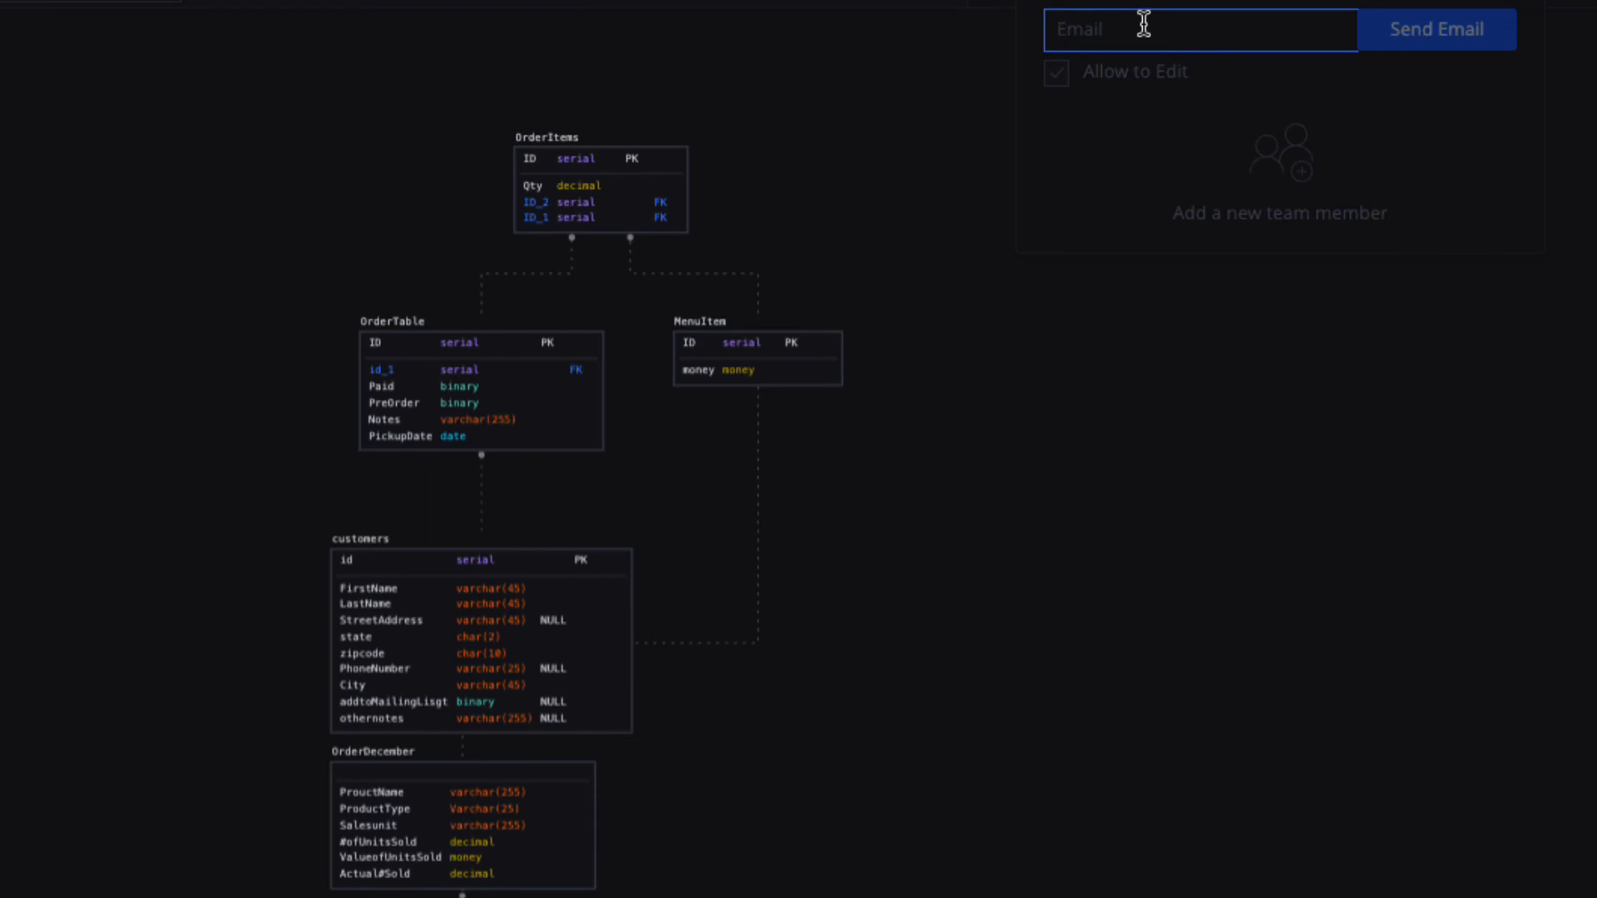
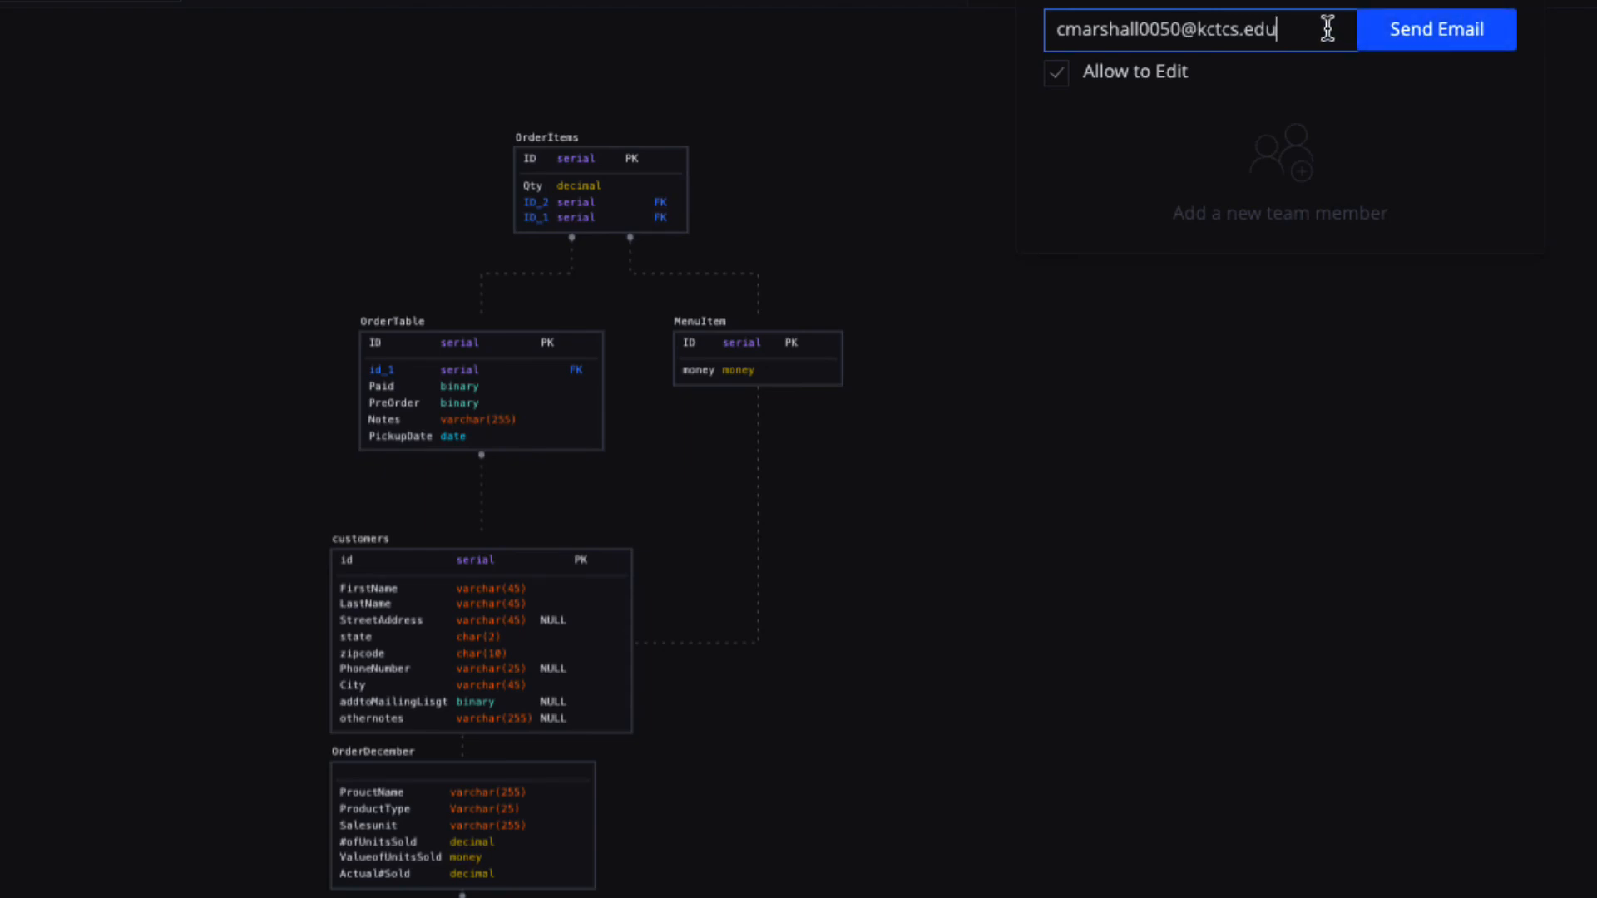
pyautogui.click(1065, 76)
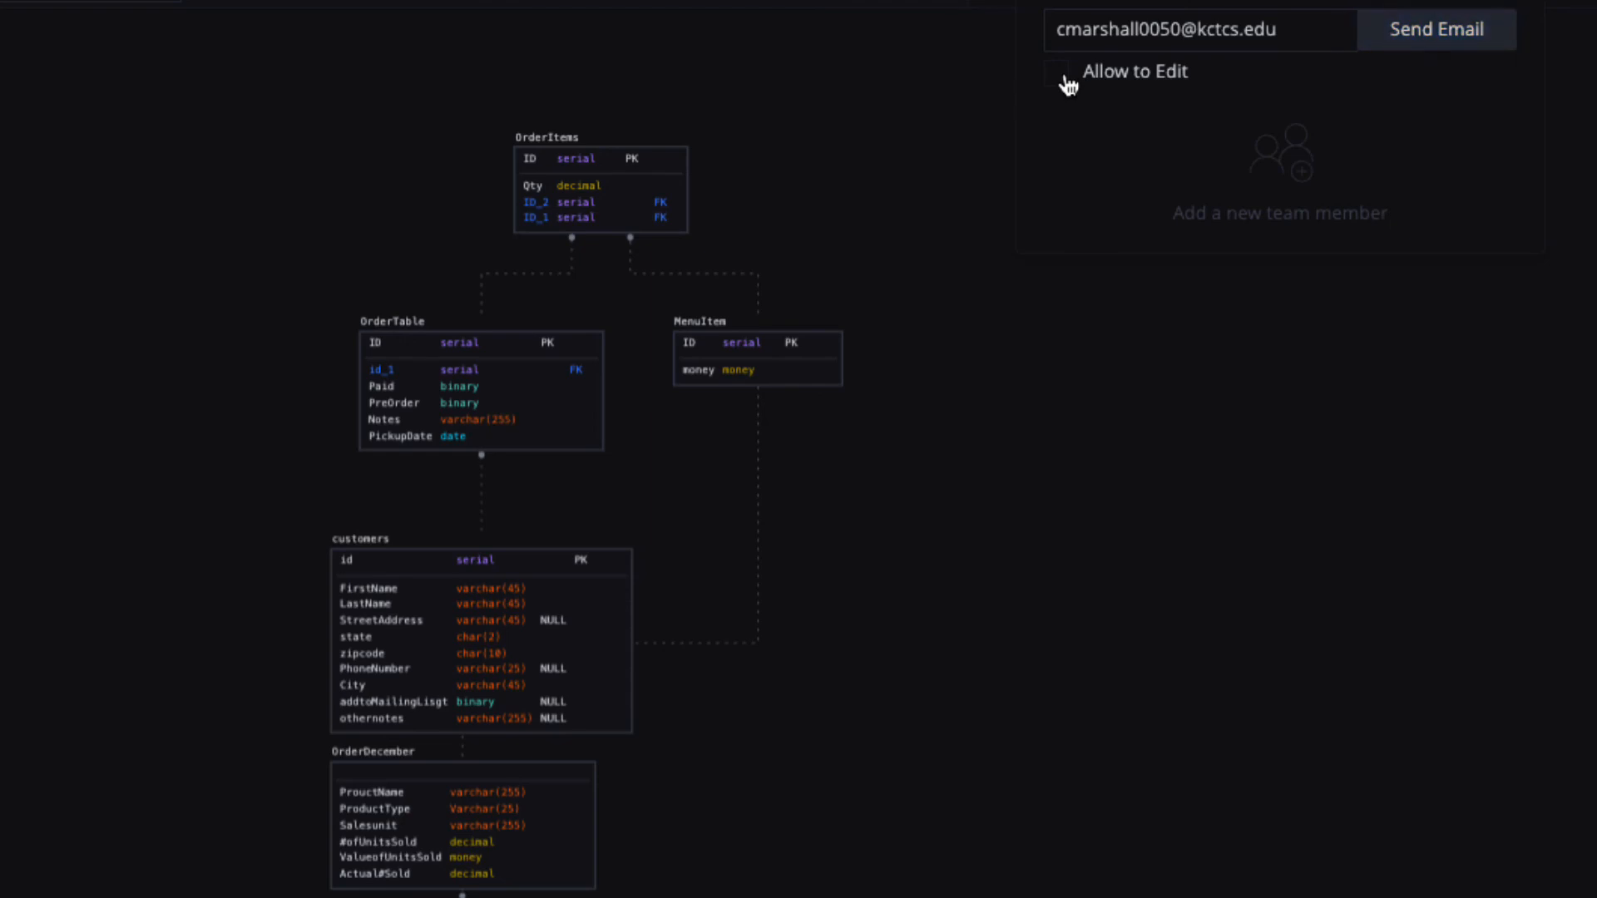
pyautogui.moveTo(1293, 28); pyautogui.dragTo(1041, 30)
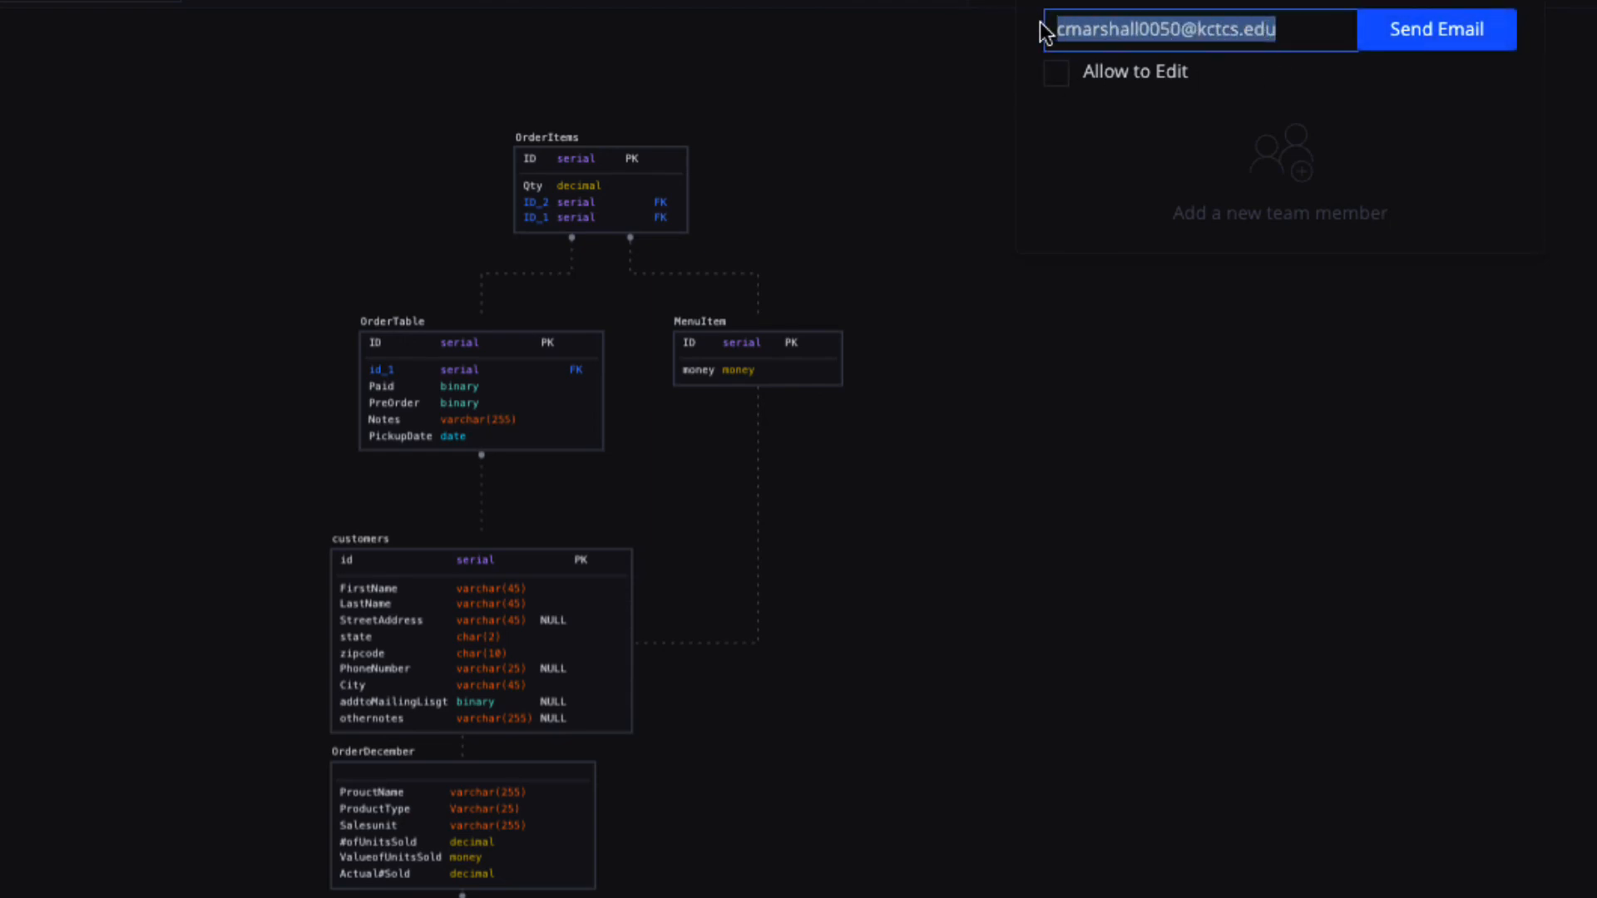
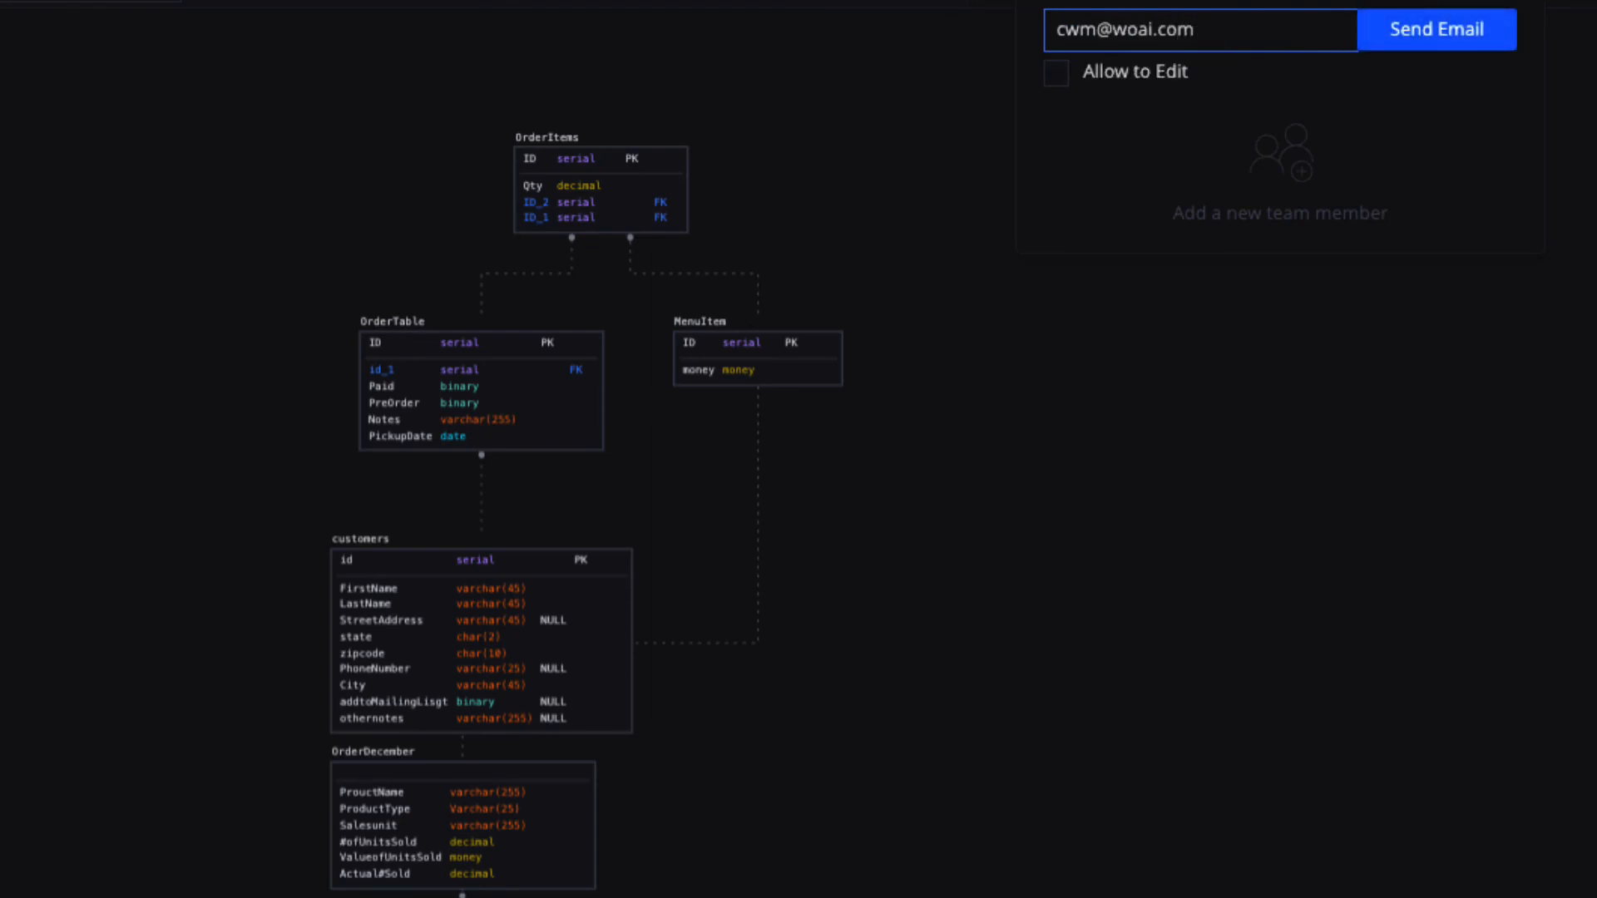
pyautogui.click(1418, 52)
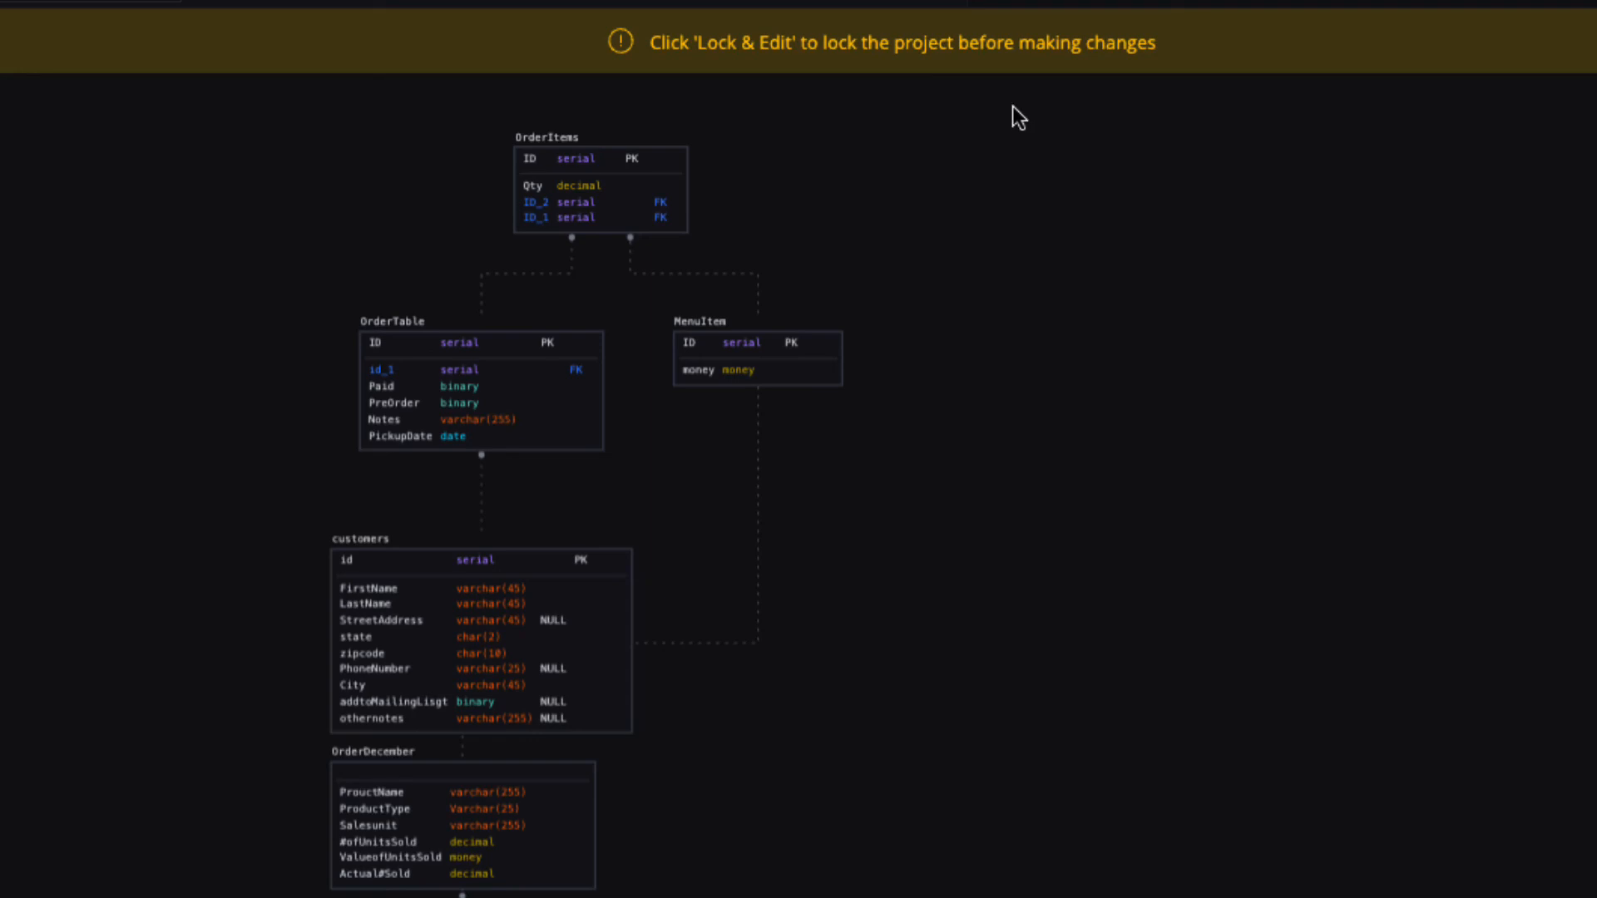
# Re-run Star Autolayout so OrderTable, customers, OrderDecember, SalesUnit and ProductTable sit in a row.
pyautogui.scroll(-2, 1011, 108)
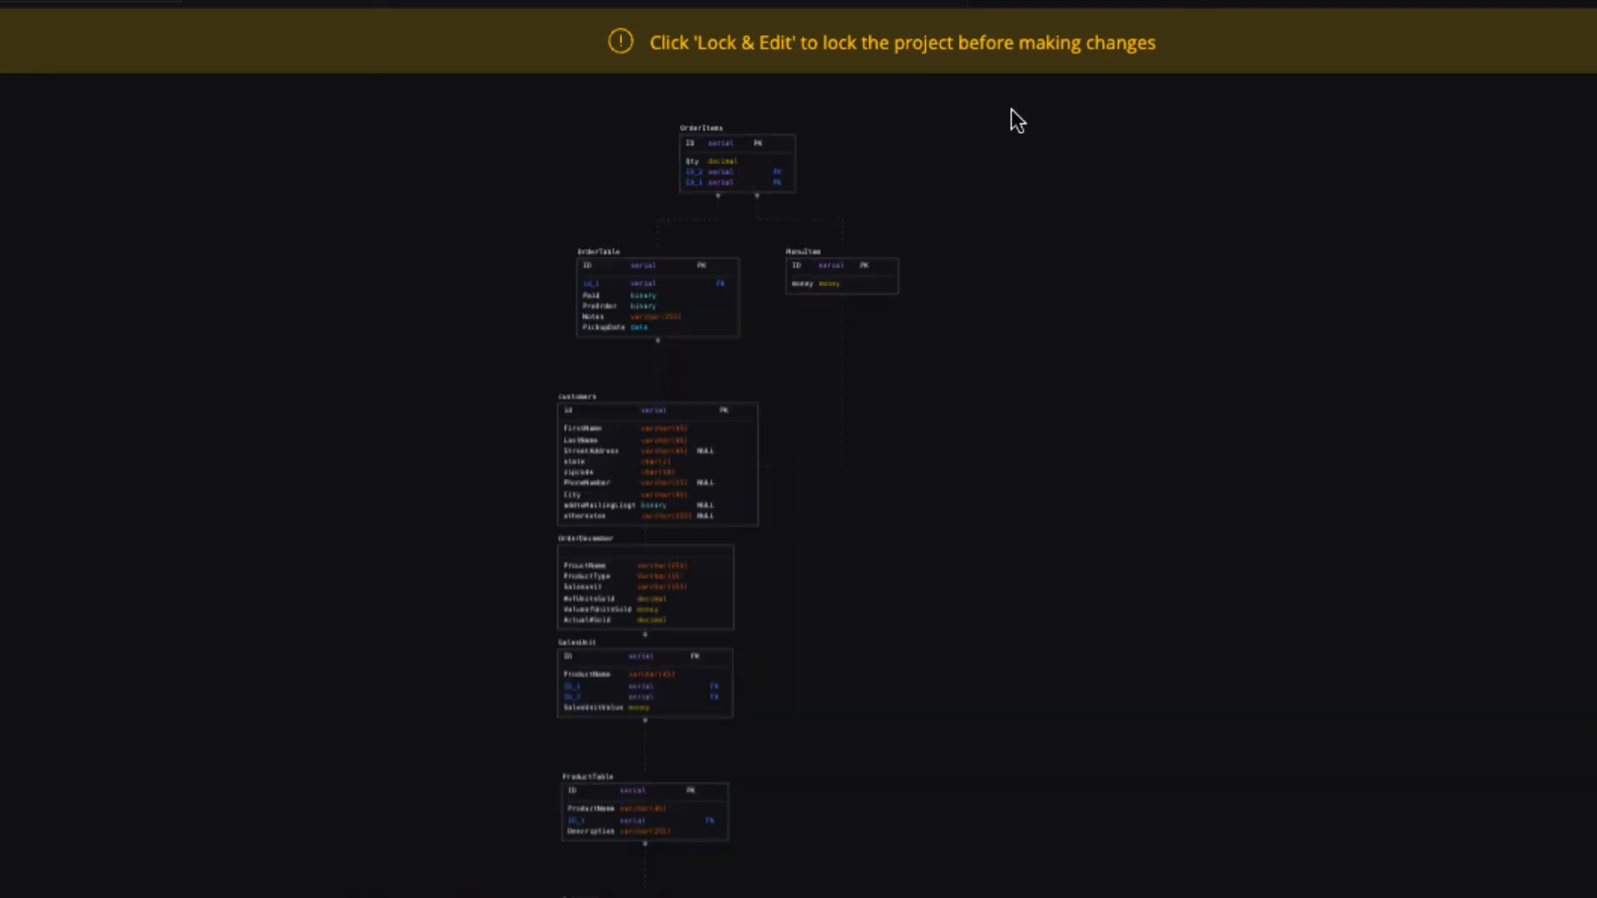
pyautogui.scroll(2, 1011, 108)
pyautogui.scroll(-2, 1012, 109)
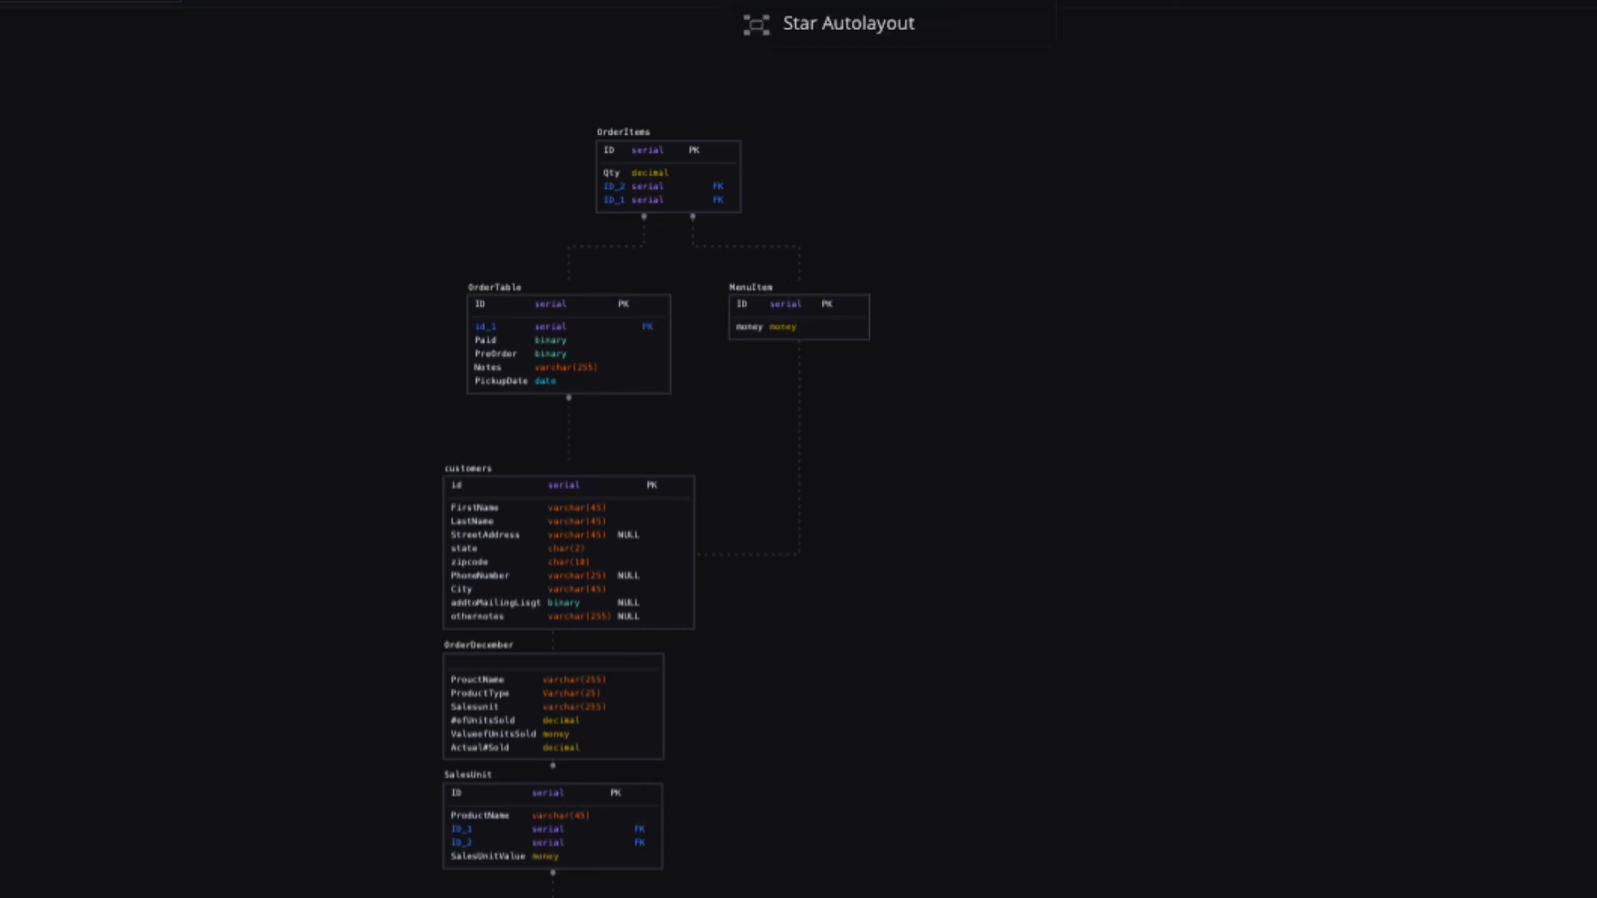
pyautogui.click(849, 3)
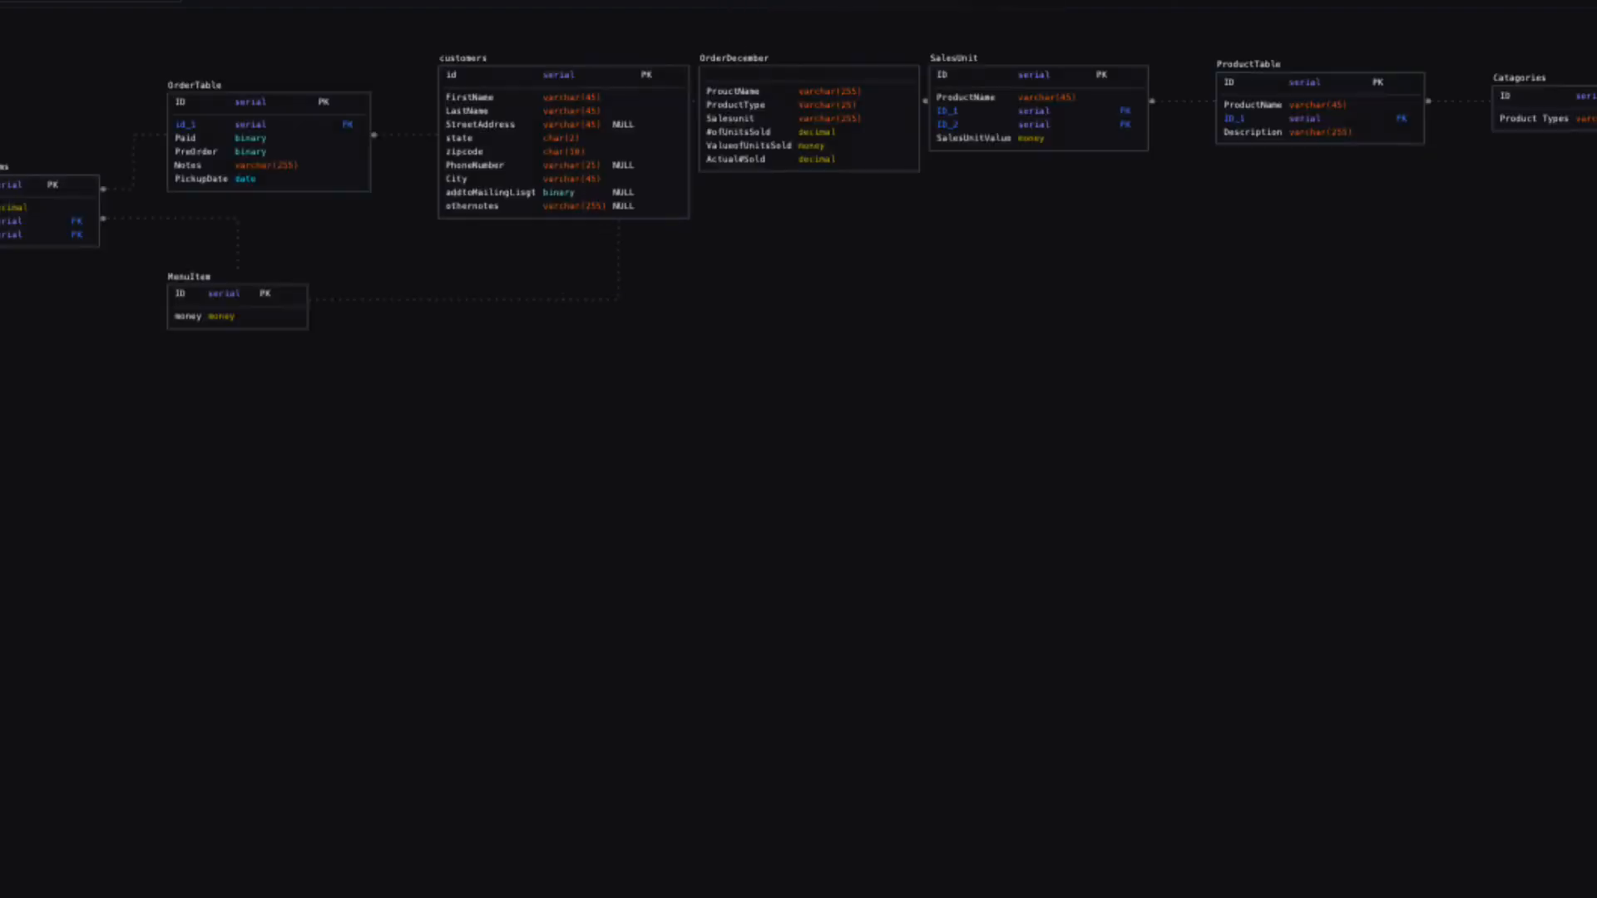
pyautogui.scroll(2, 879, 337)
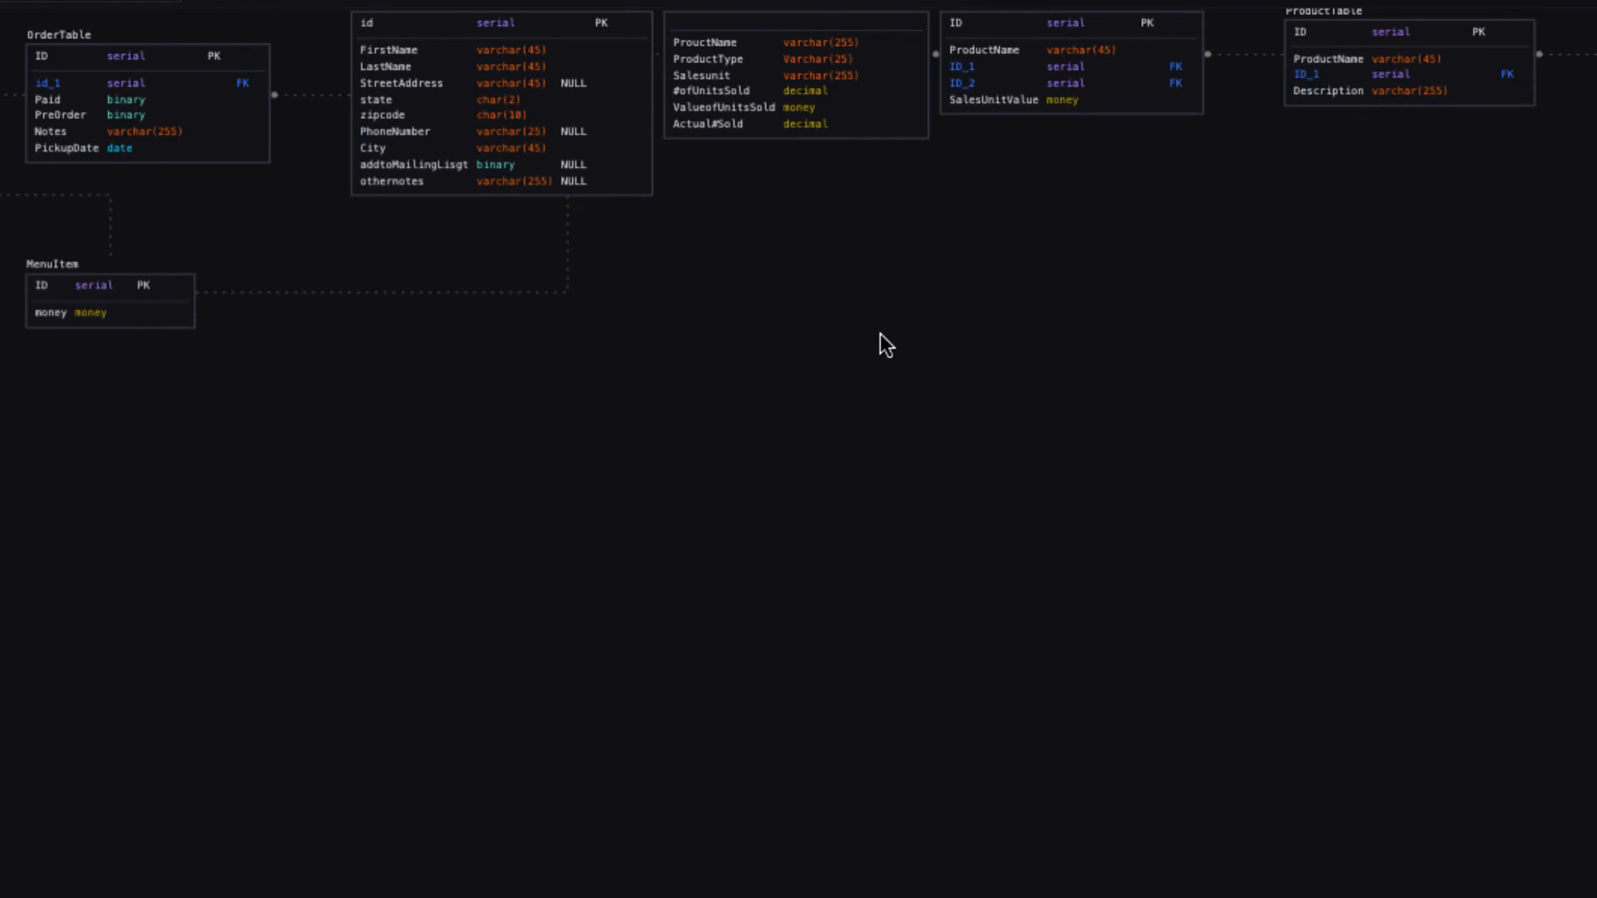
pyautogui.scroll(-1, 881, 333)
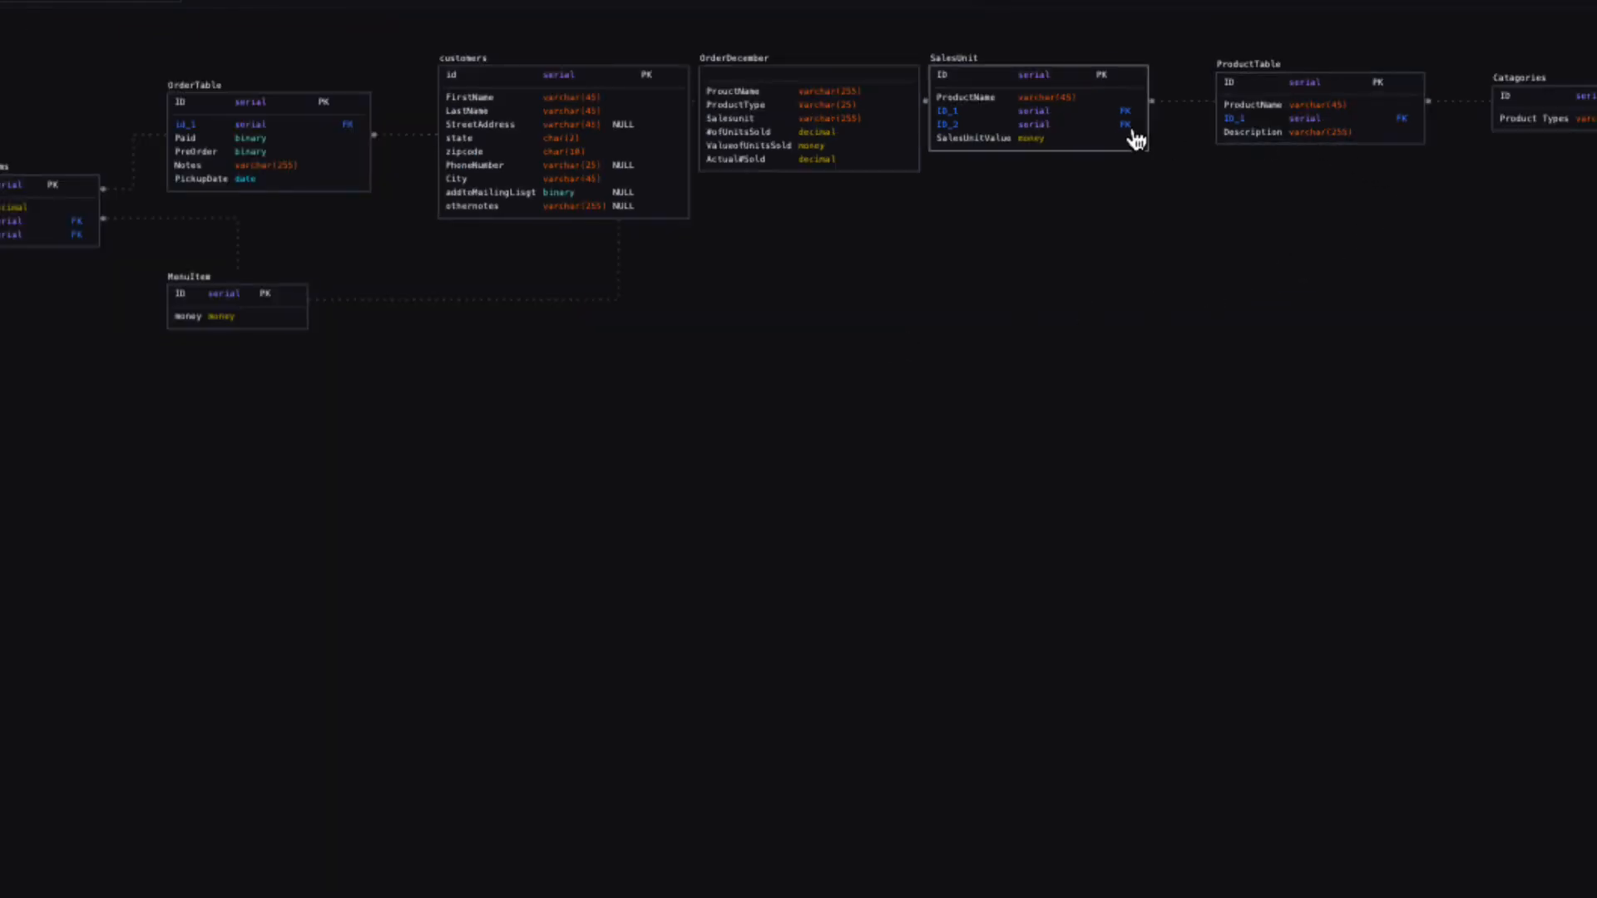
# Lower SalesUnit slightly and place ProductTable directly beneath it.
pyautogui.moveTo(1122, 133); pyautogui.dragTo(782, 463)
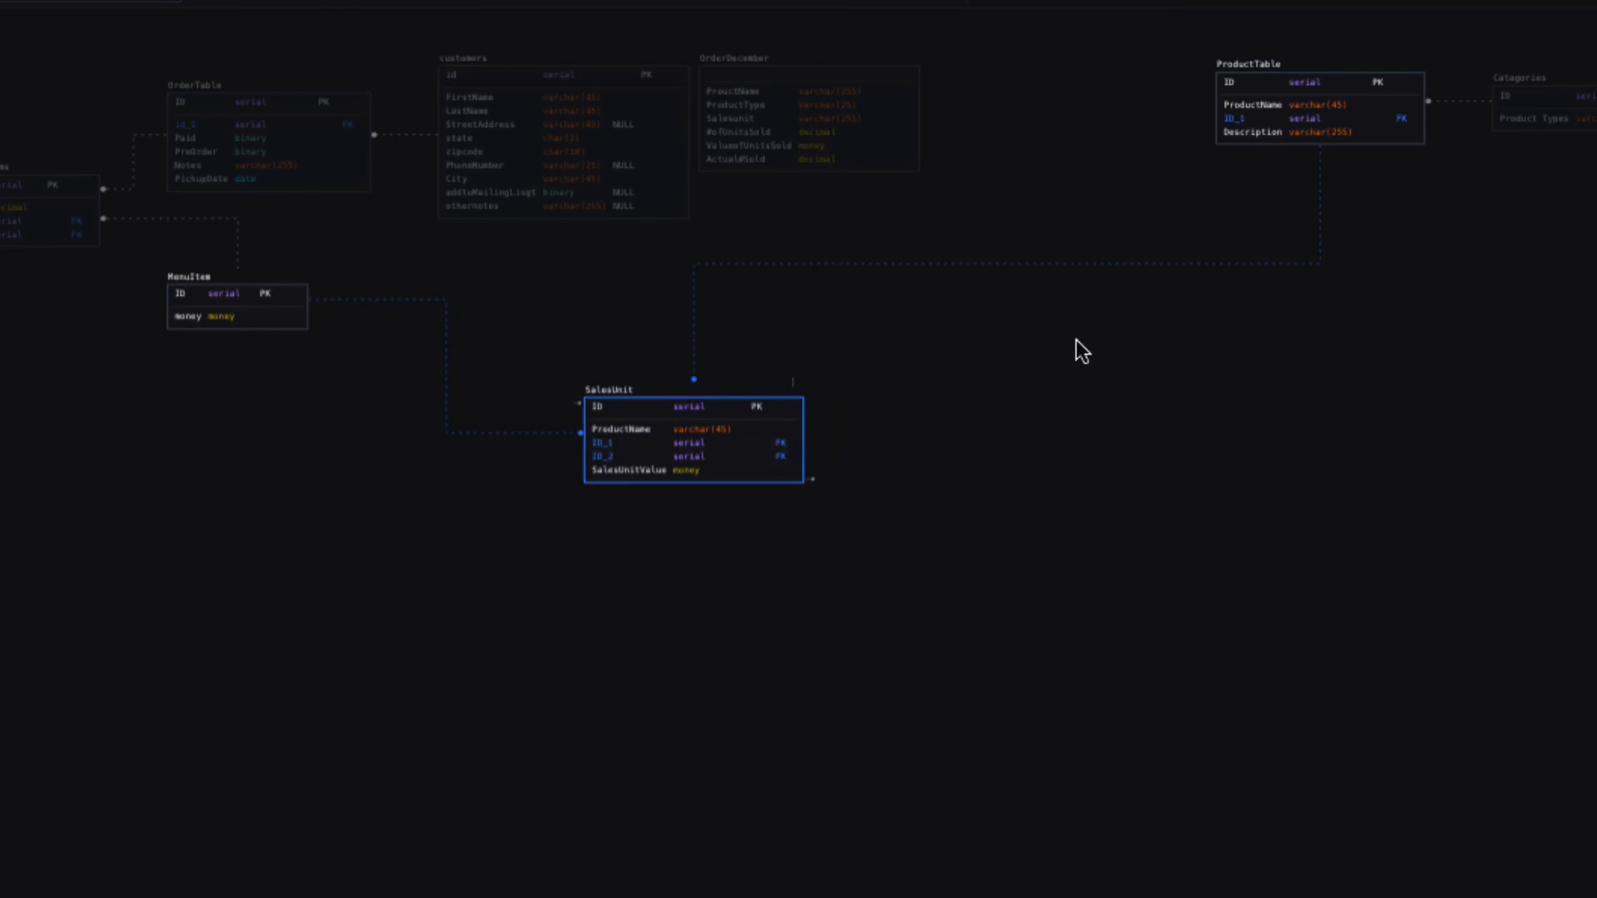
pyautogui.moveTo(1348, 114); pyautogui.dragTo(674, 652)
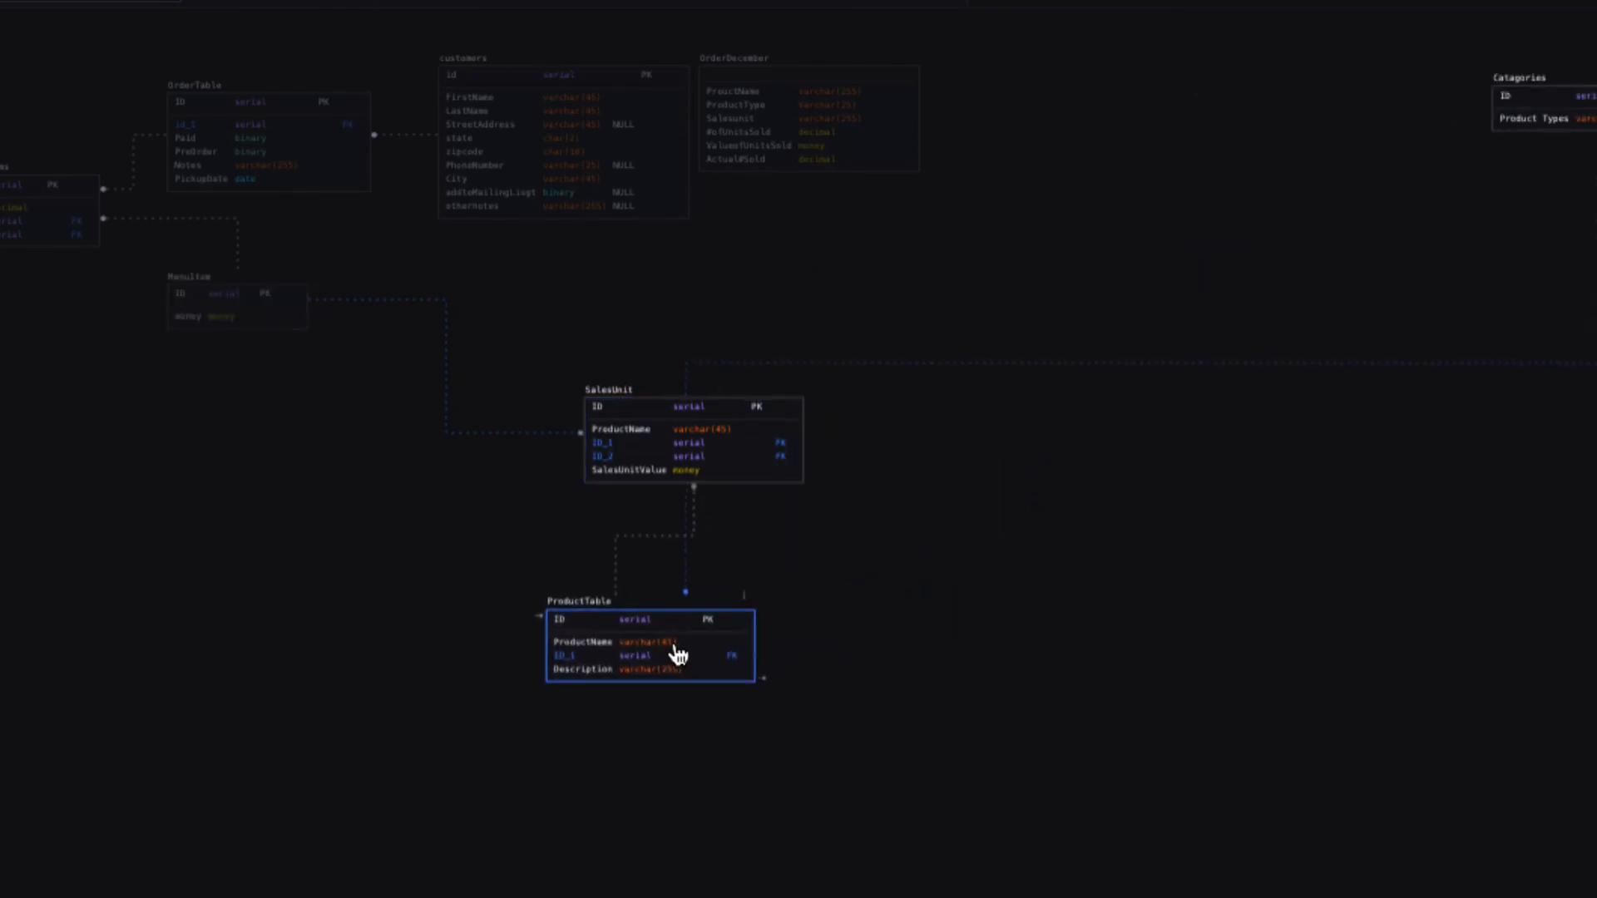
pyautogui.moveTo(1564, 112); pyautogui.dragTo(988, 286)
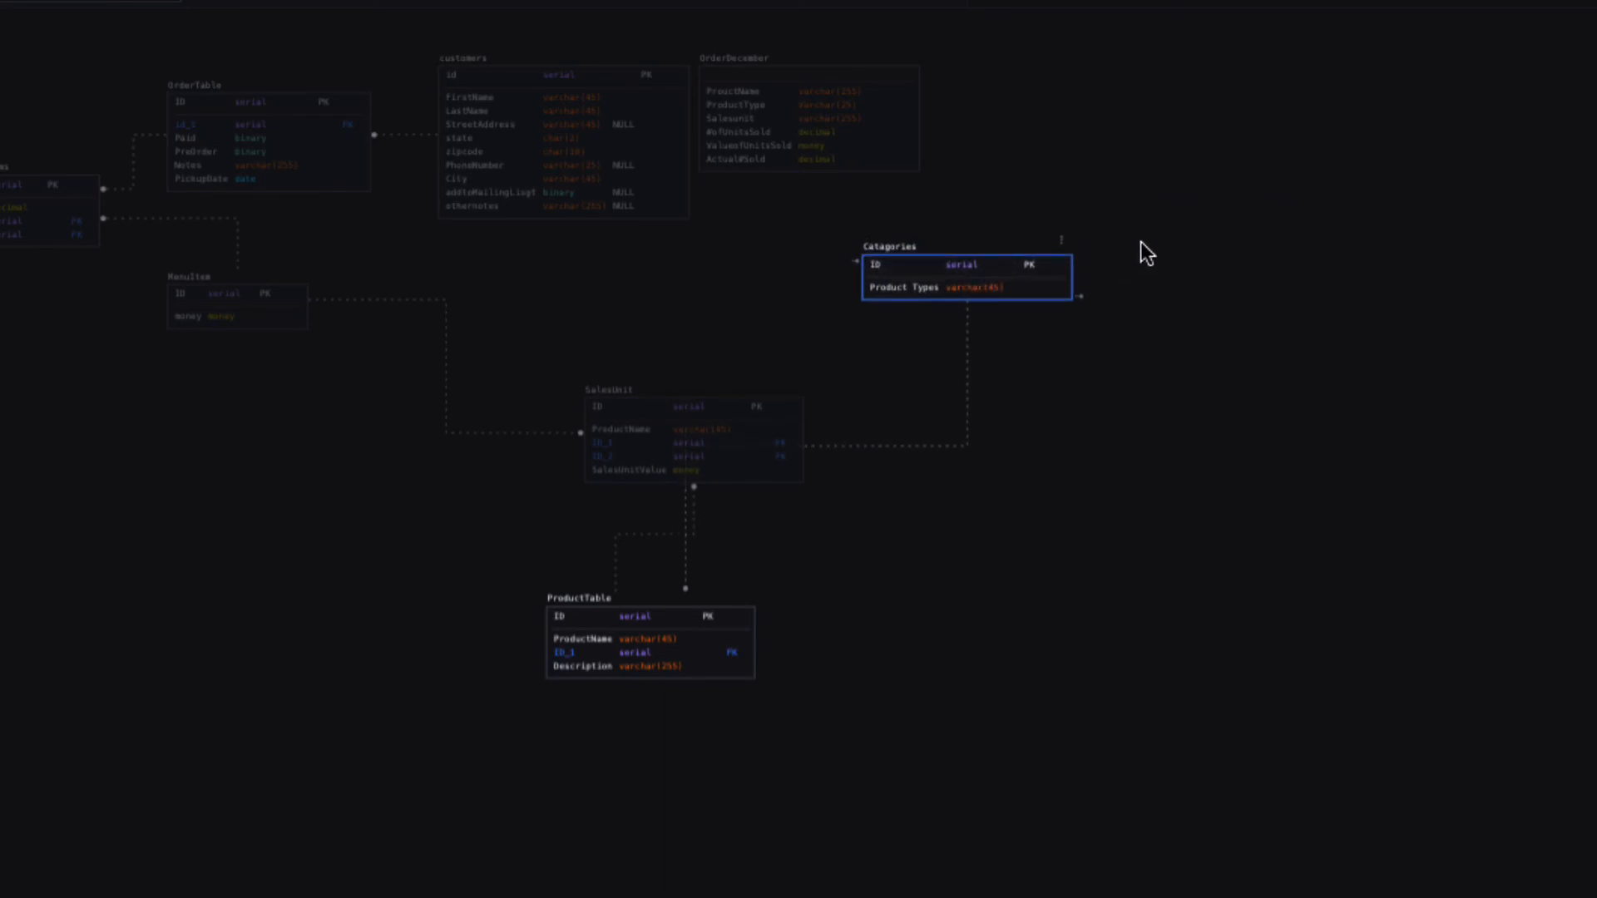
pyautogui.scroll(2, 1141, 241)
pyautogui.scroll(1, 1141, 241)
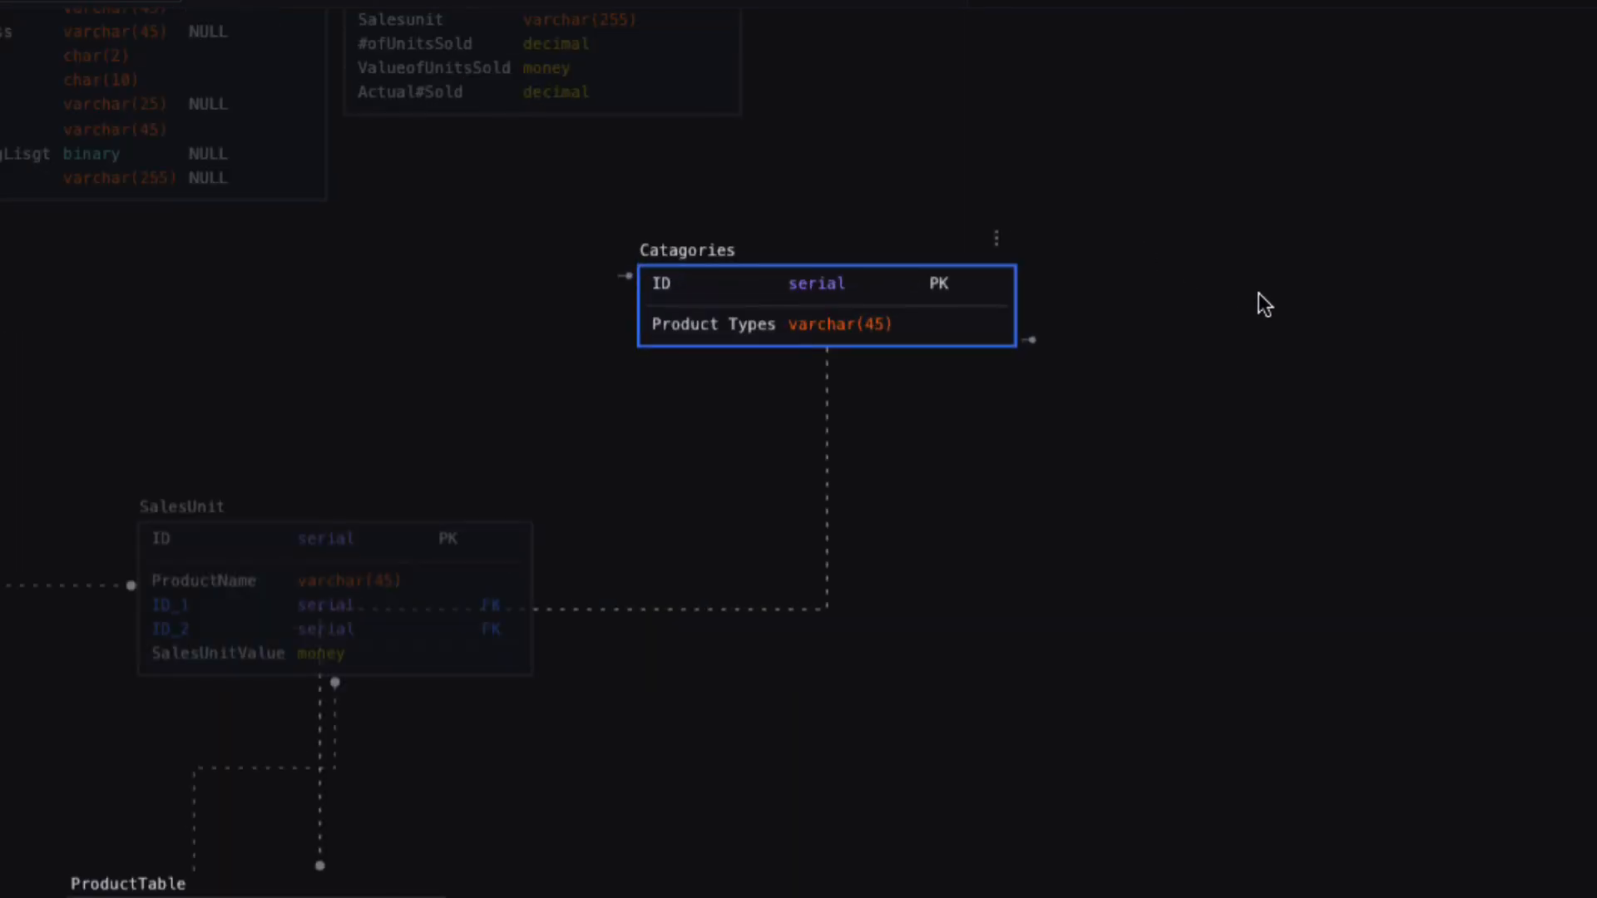
pyautogui.moveTo(1261, 295)
pyautogui.mouseDown()
pyautogui.moveTo(1344, 397)
pyautogui.moveTo(1461, 482)
pyautogui.mouseUp()
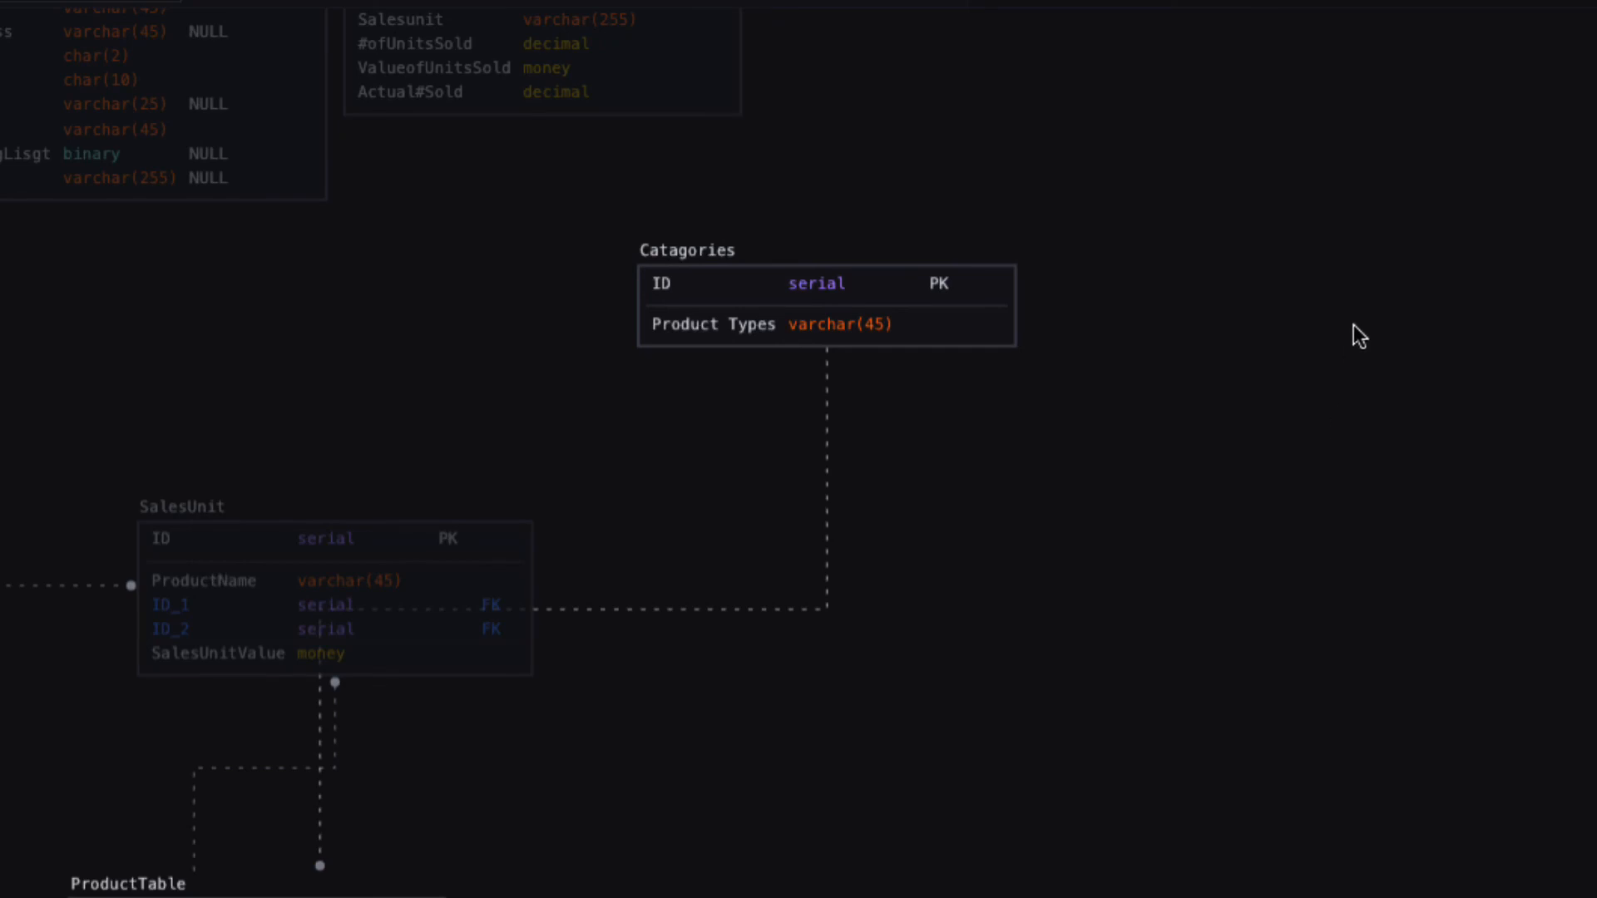
# Drag Catagories left from the right edge toward the diagram centre.
pyautogui.moveTo(1230, 596); pyautogui.dragTo(1596, 748)
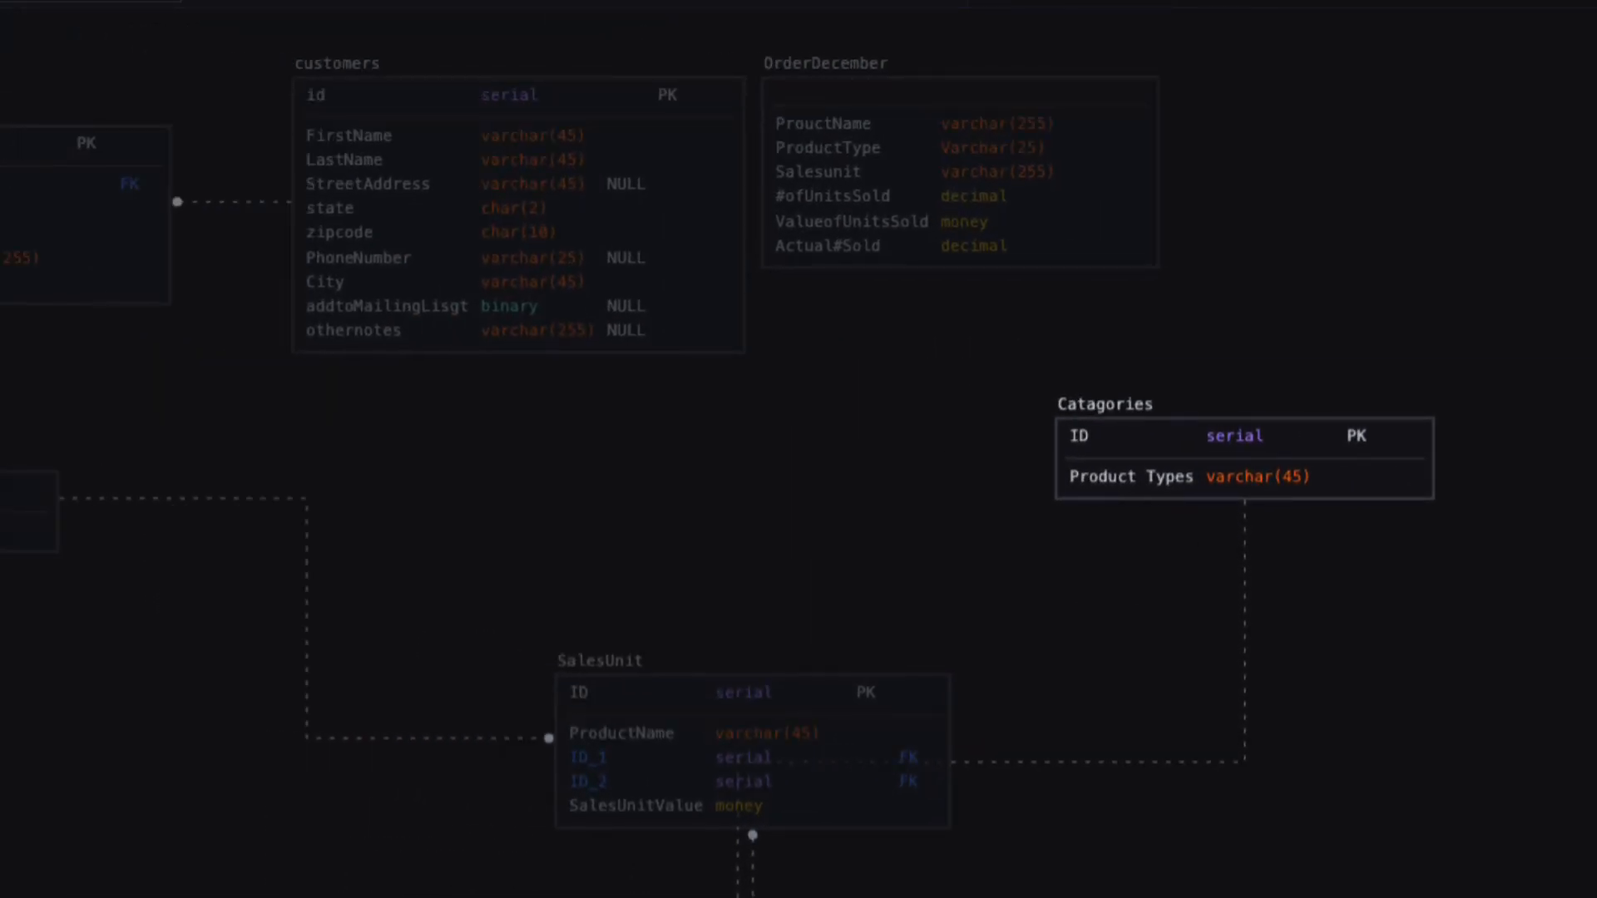
pyautogui.moveTo(966, 456); pyautogui.dragTo(1445, 530)
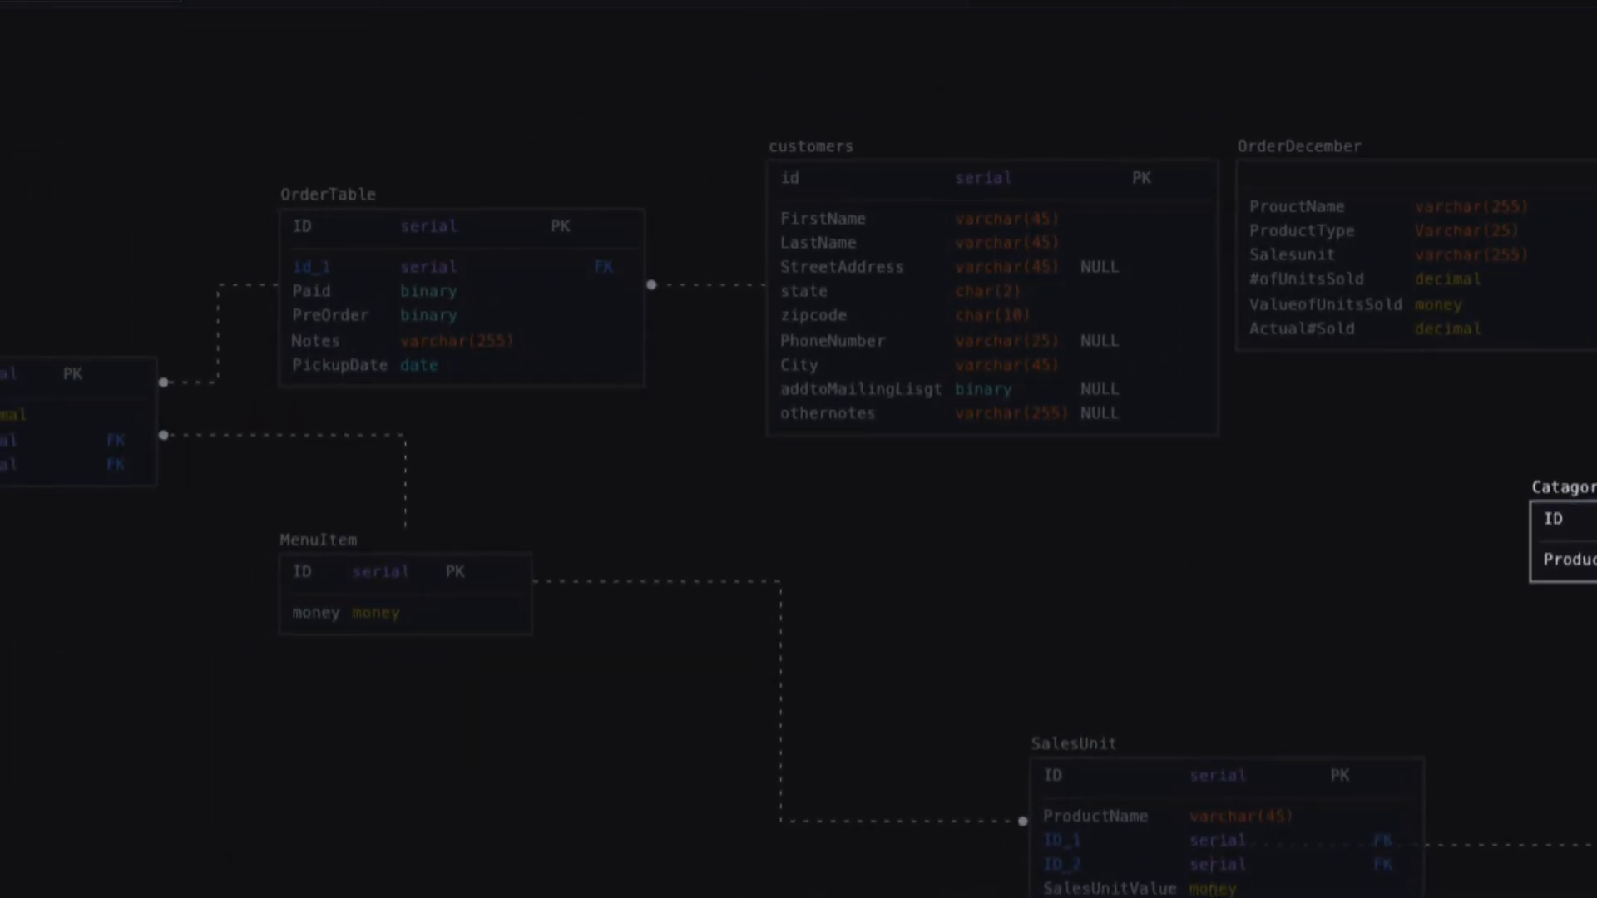
pyautogui.moveTo(1588, 553); pyautogui.dragTo(1550, 554)
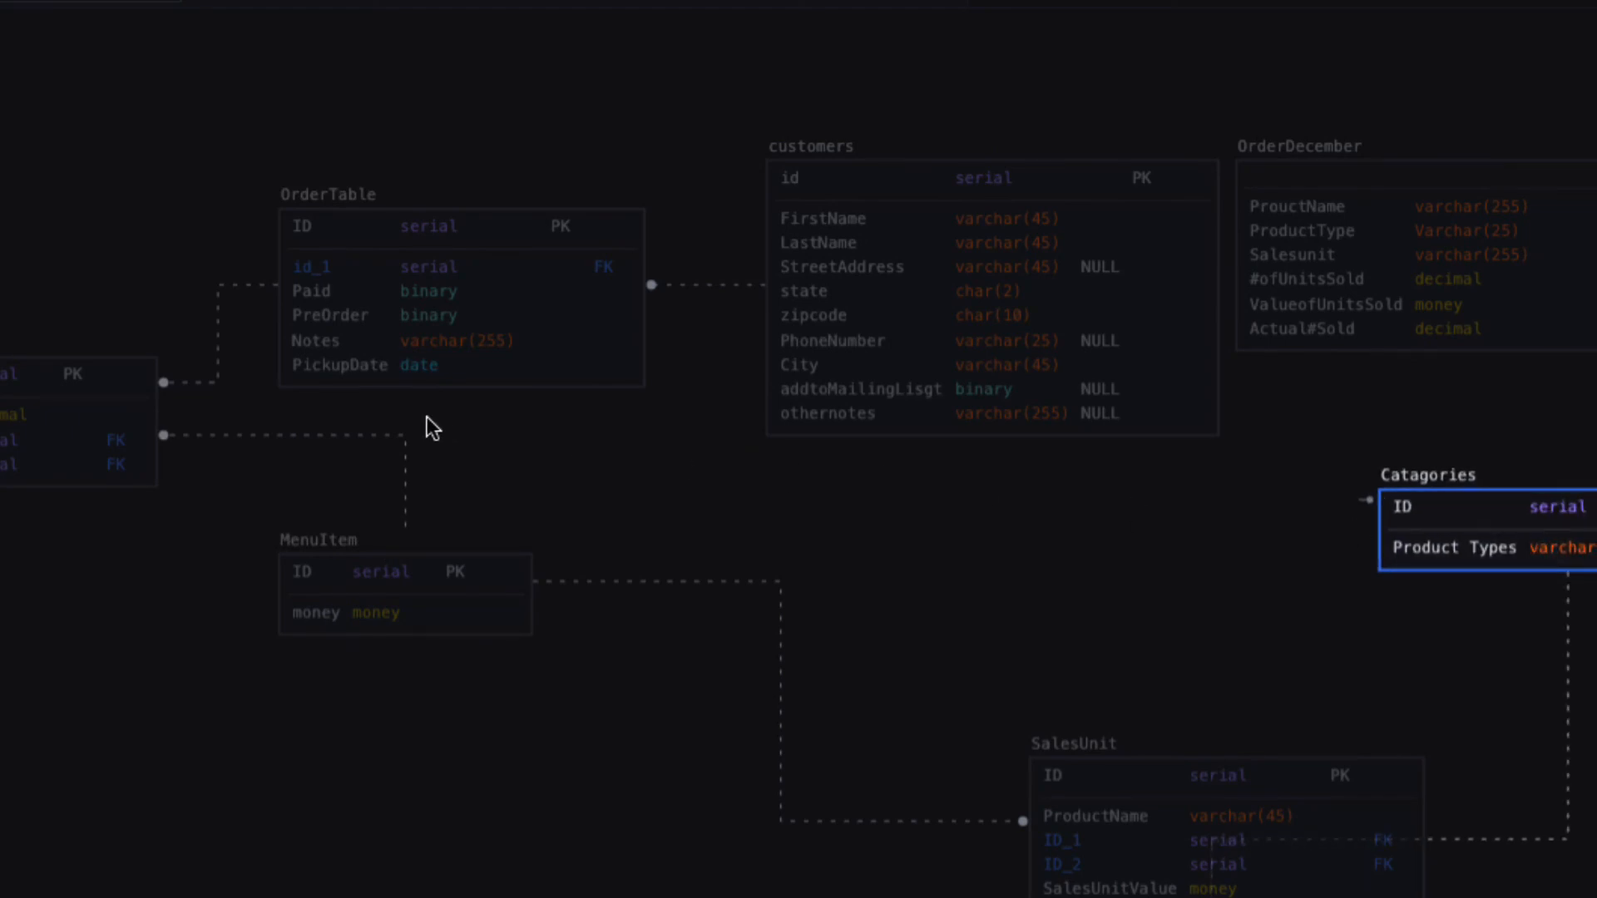
pyautogui.click(159, 510)
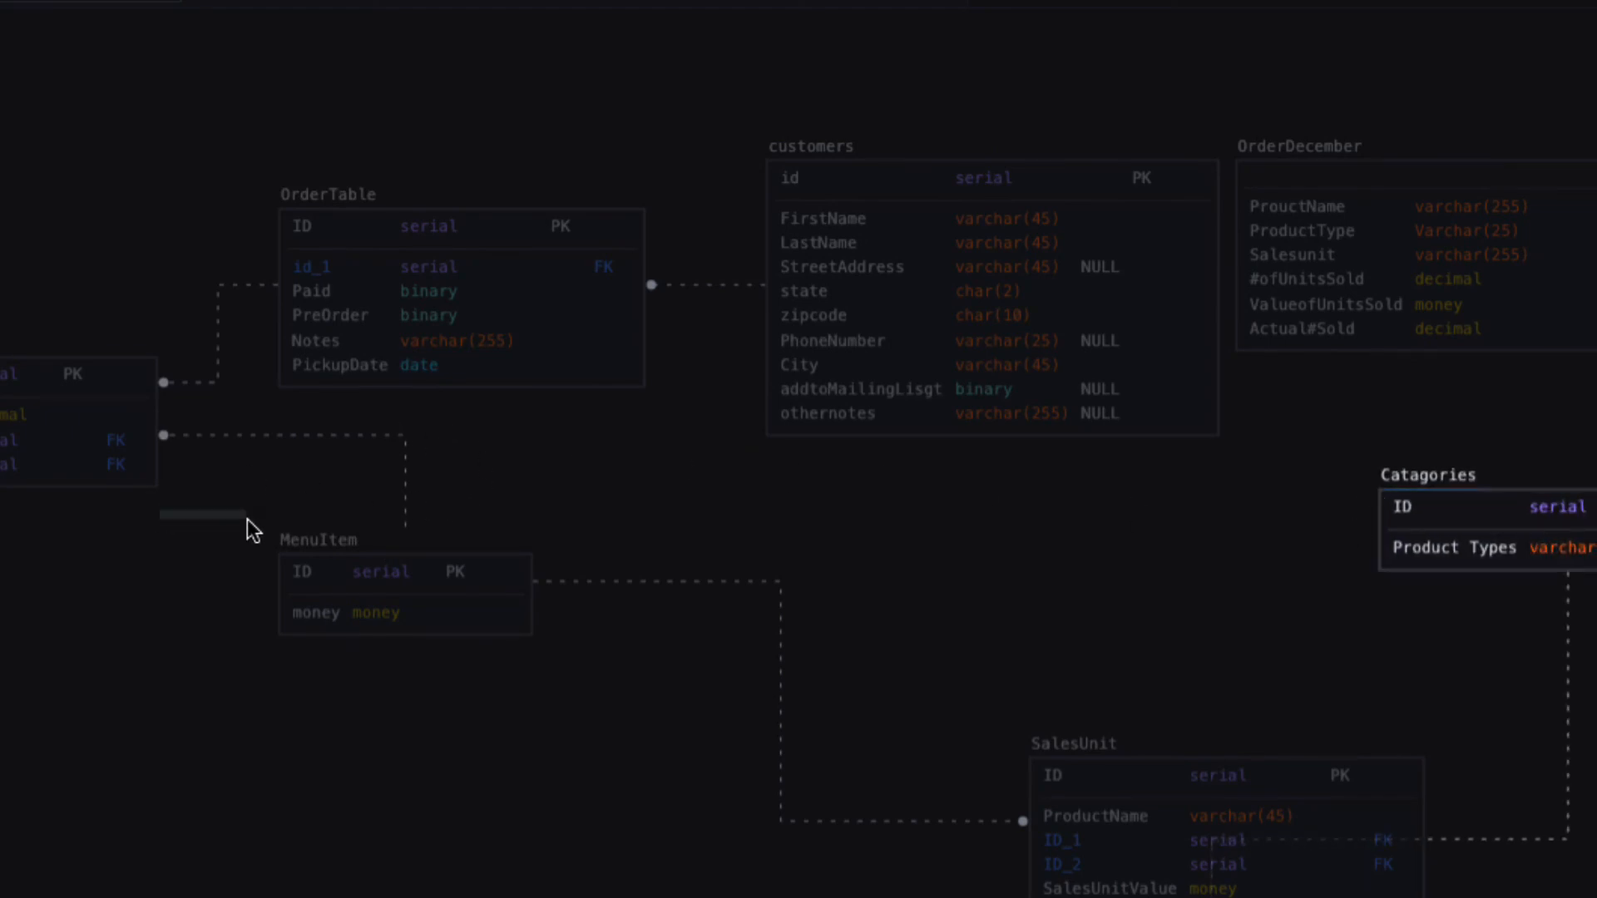
pyautogui.moveTo(150, 601); pyautogui.dragTo(207, 591)
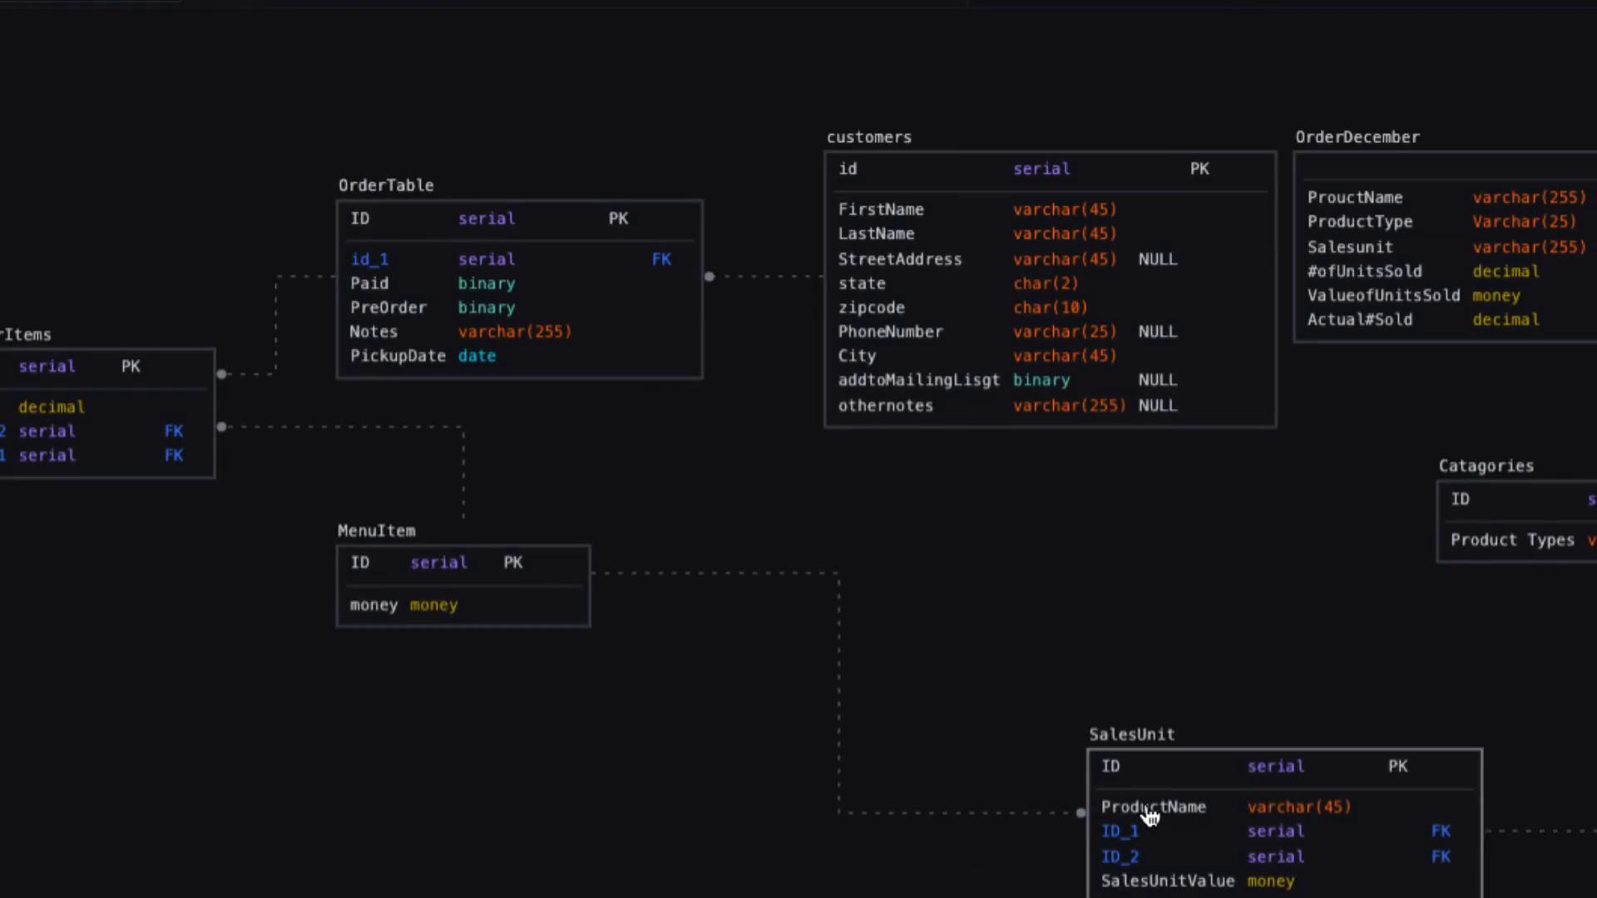
# Move SalesUnit up and to the left, closer to the middle of the diagram.
pyautogui.moveTo(1206, 782); pyautogui.dragTo(1036, 648)
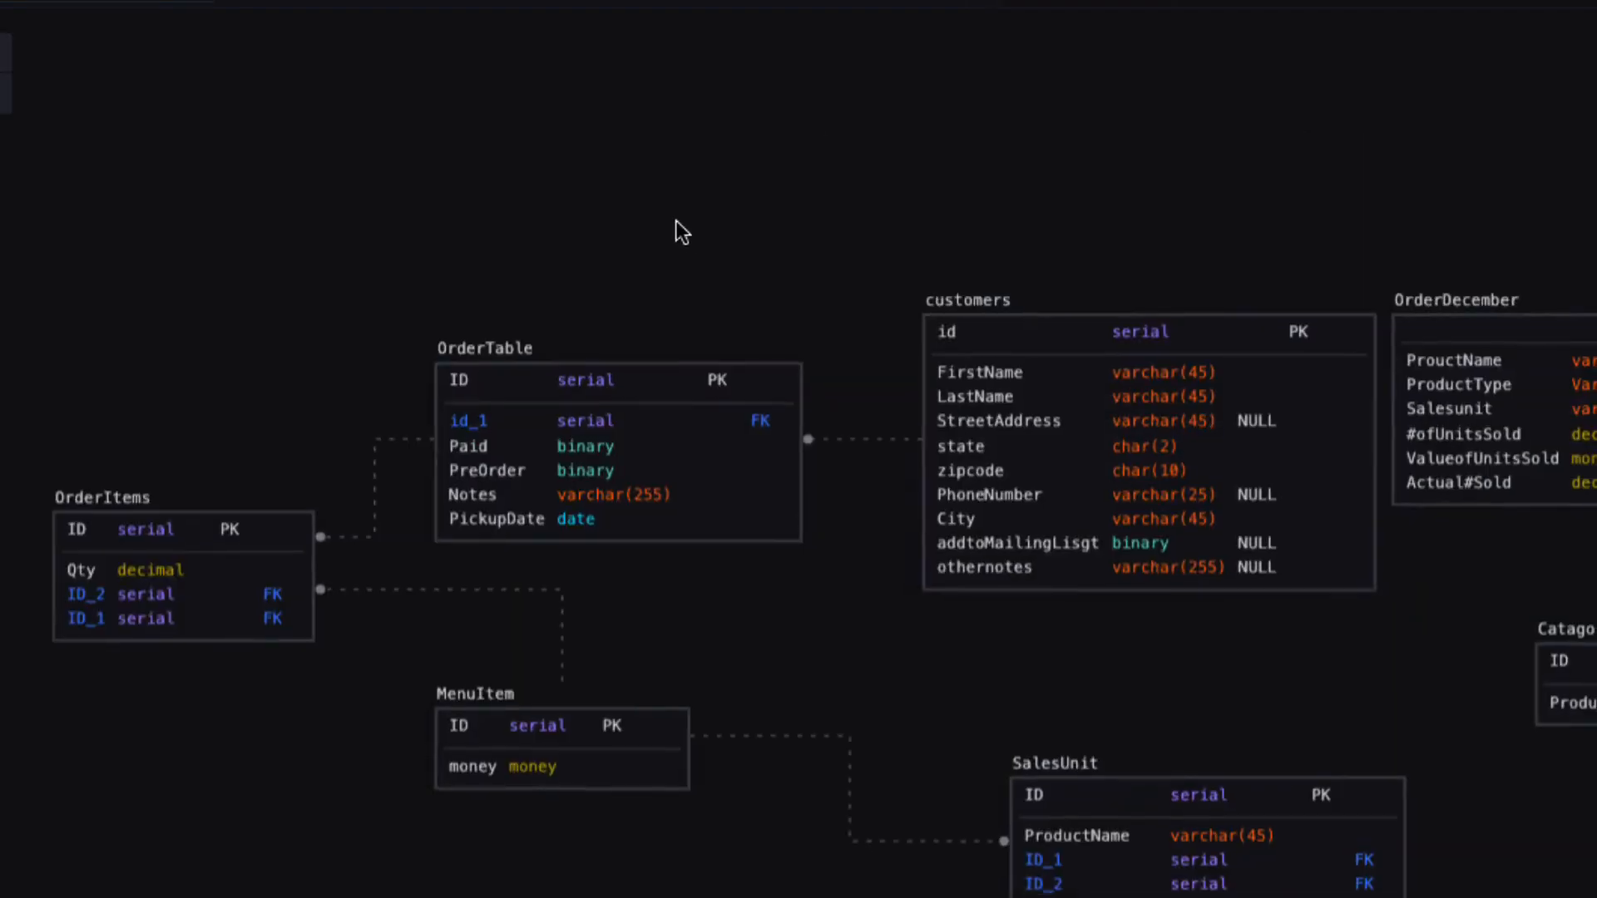
pyautogui.moveTo(676, 221); pyautogui.dragTo(599, 166)
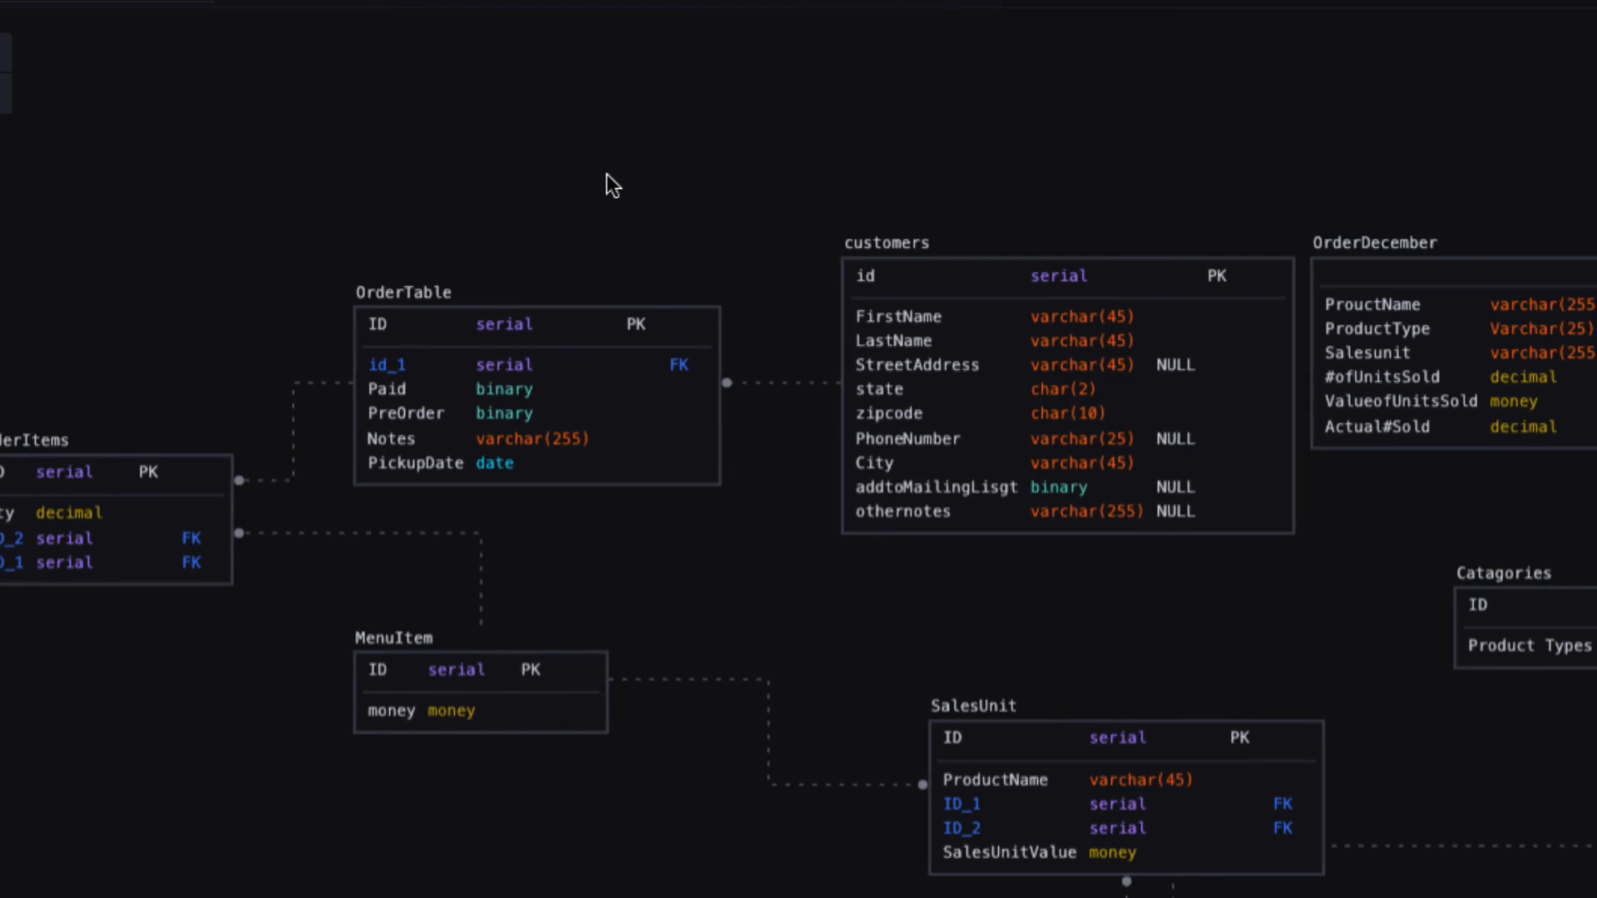
pyautogui.hscroll(-7, 799, 449)
pyautogui.scroll(4, 798, 449)
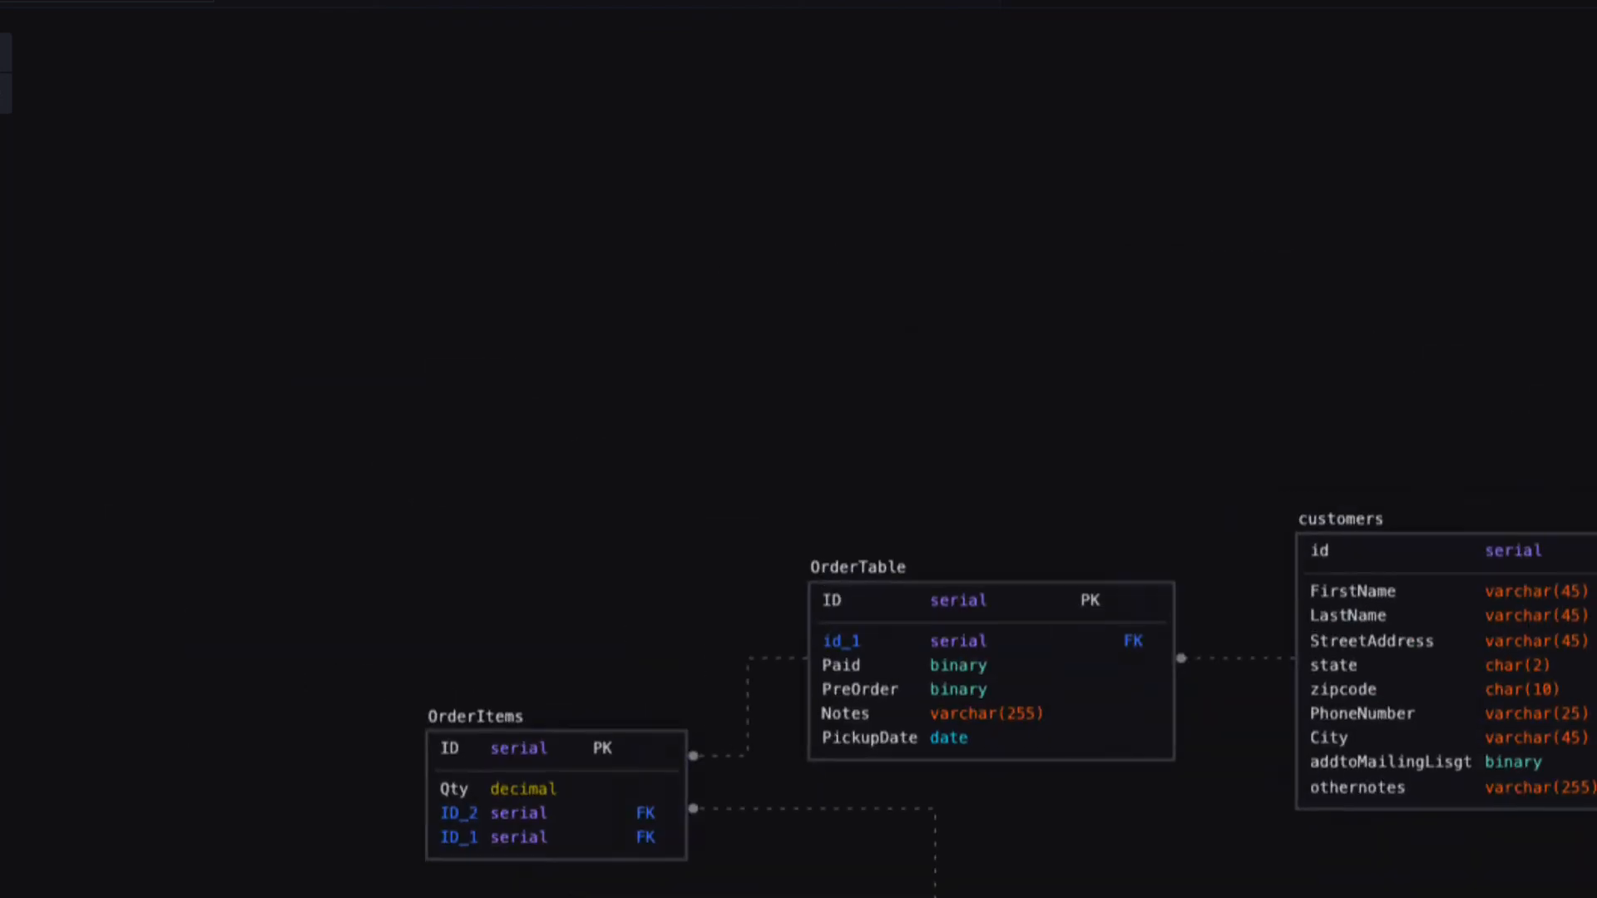
pyautogui.hscroll(20, 799, 449)
pyautogui.scroll(-5, 798, 449)
pyautogui.hscroll(5, 799, 449)
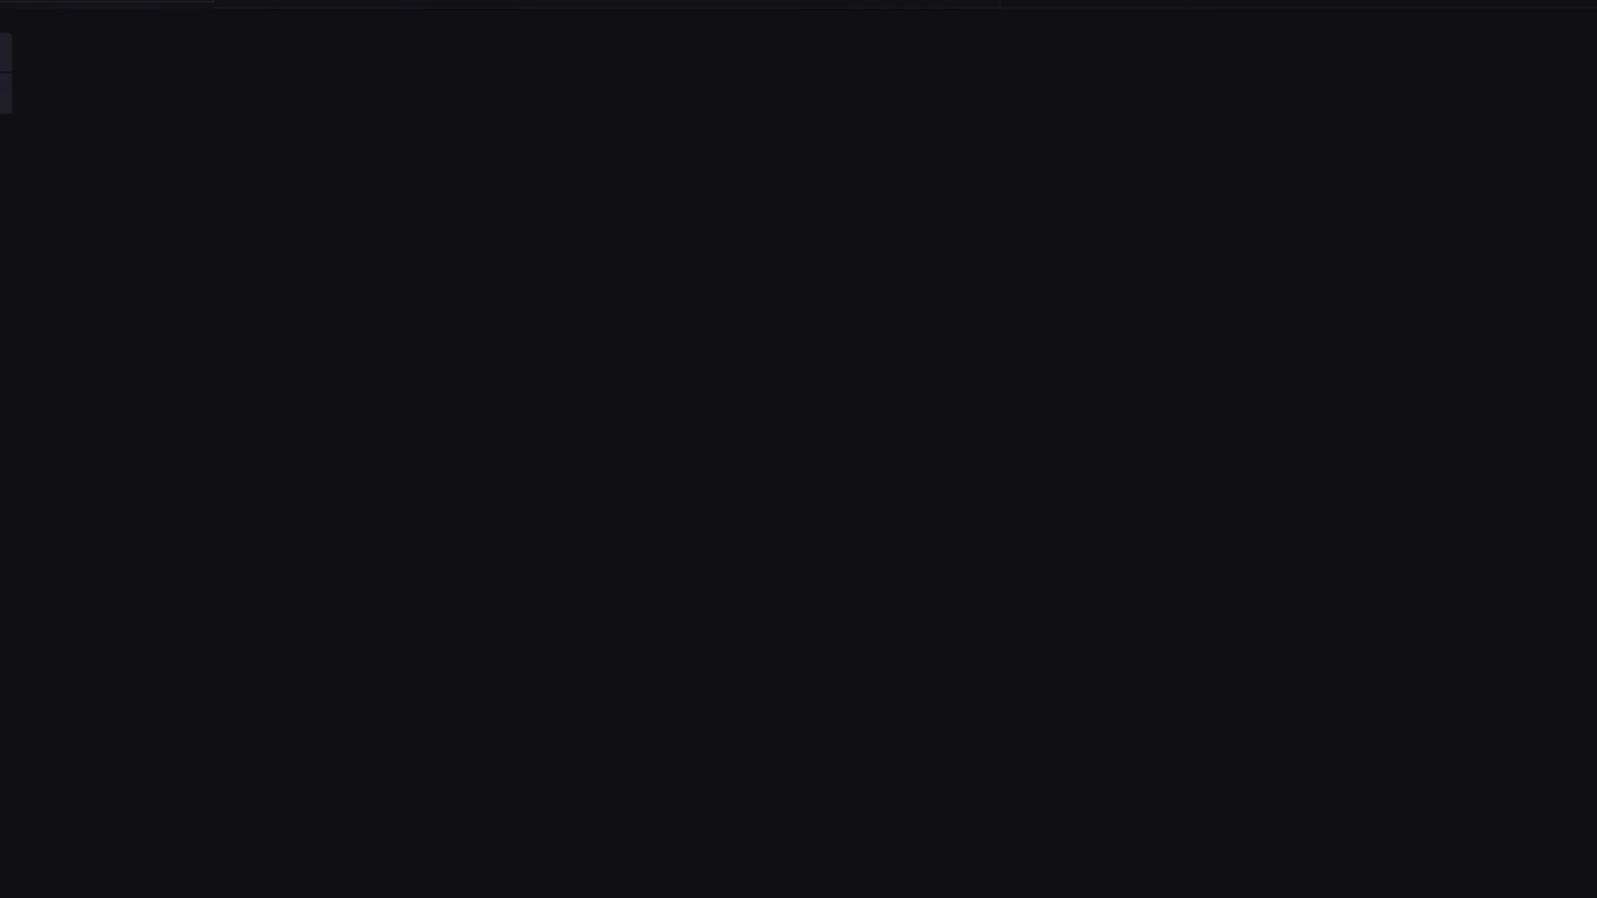
# Put SalesUnit beside MenuItem, Catagories above it, and OrderItems beside OrderTable, then deselect.
pyautogui.hscroll(-15, 798, 449)
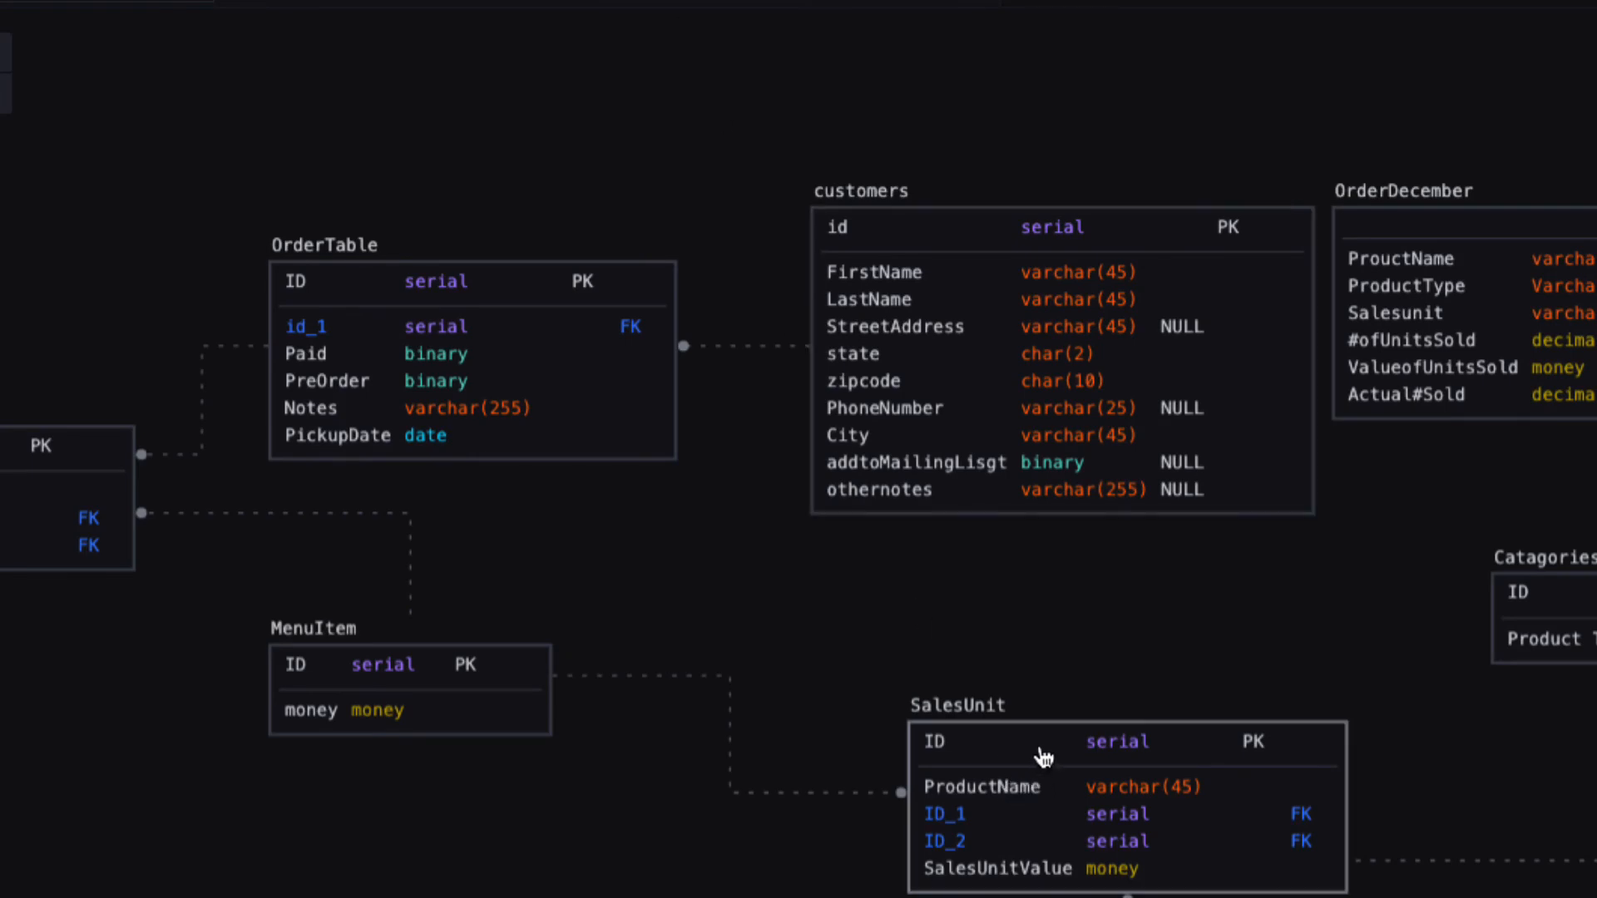
pyautogui.moveTo(1044, 754); pyautogui.dragTo(878, 676)
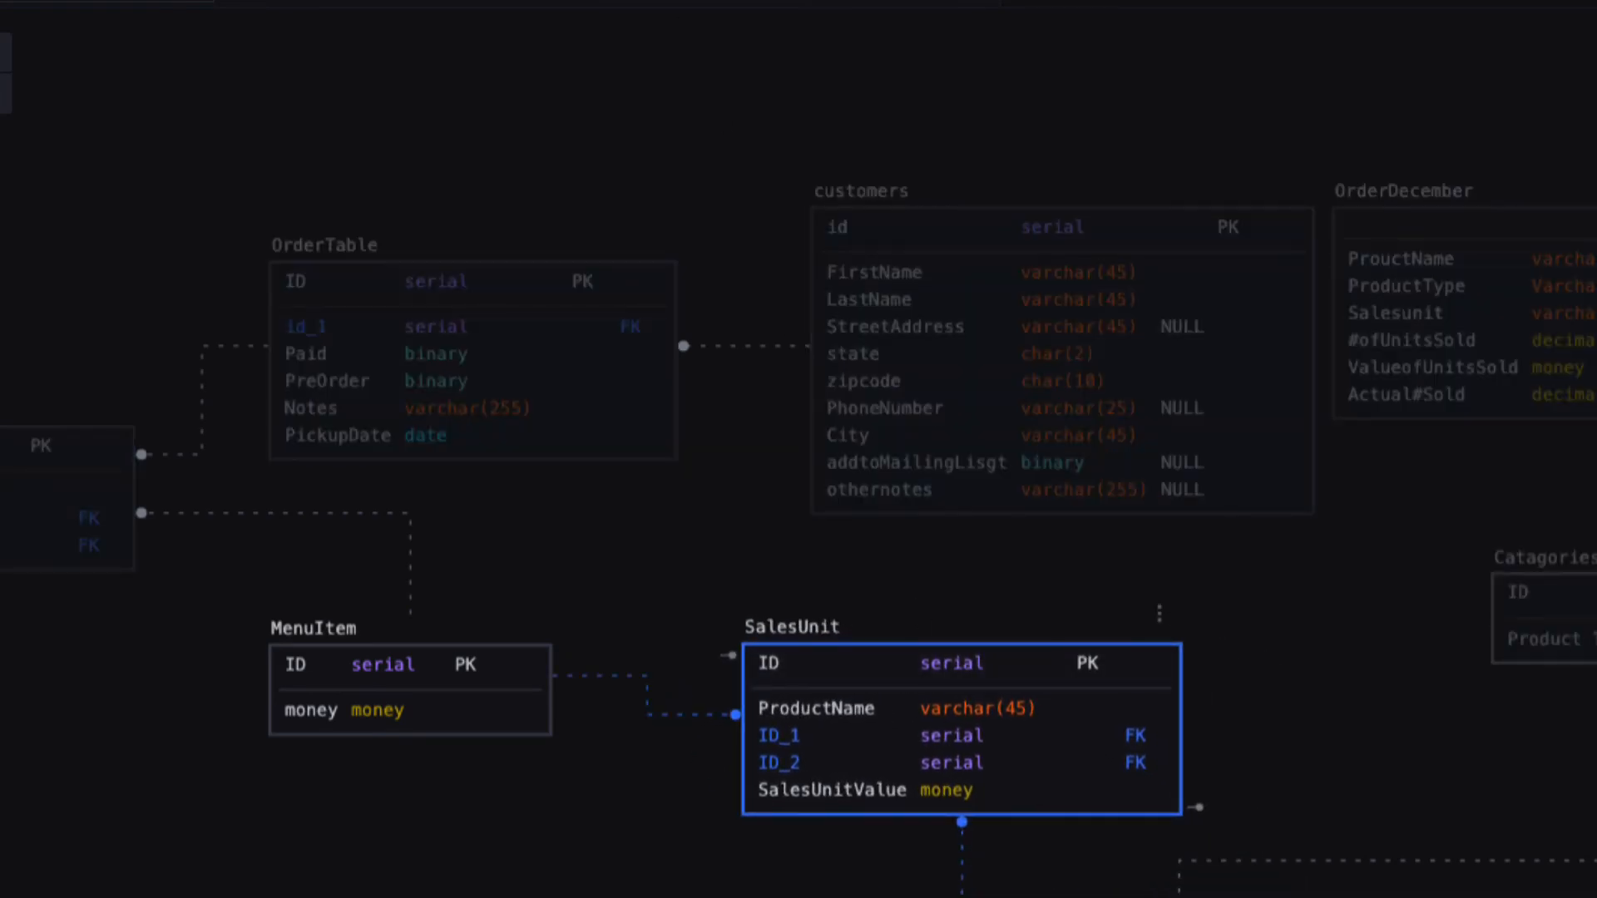
pyautogui.moveTo(1590, 601); pyautogui.dragTo(1348, 582)
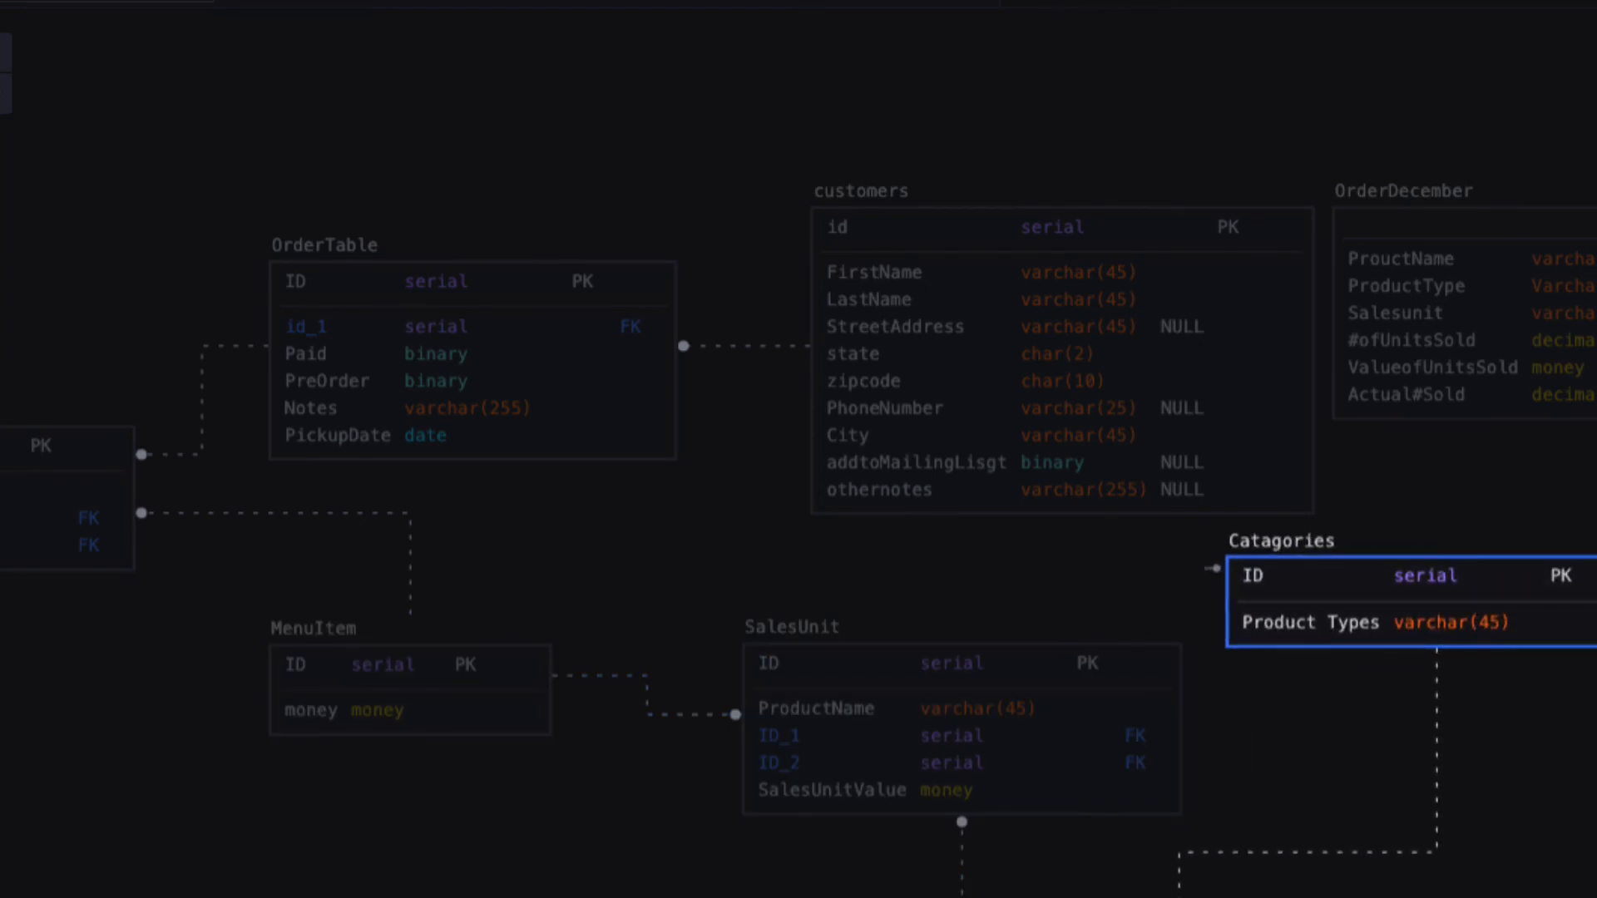
pyautogui.moveTo(1179, 897)
pyautogui.mouseDown()
pyautogui.moveTo(1163, 897)
pyautogui.moveTo(1198, 897)
pyautogui.mouseUp()
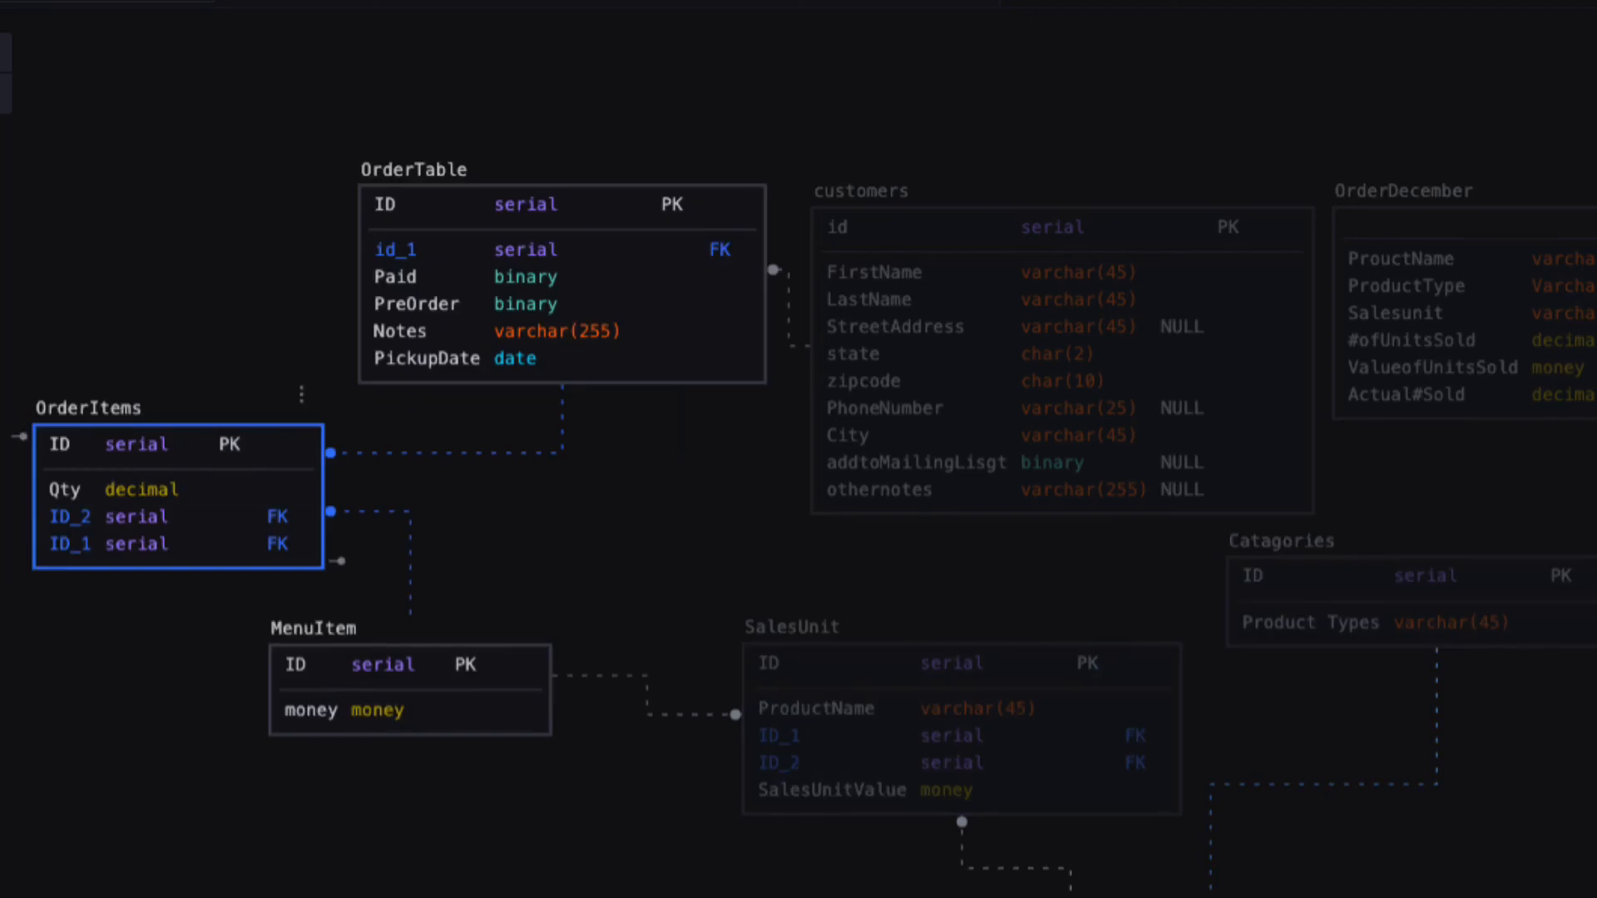
pyautogui.press('Escape')
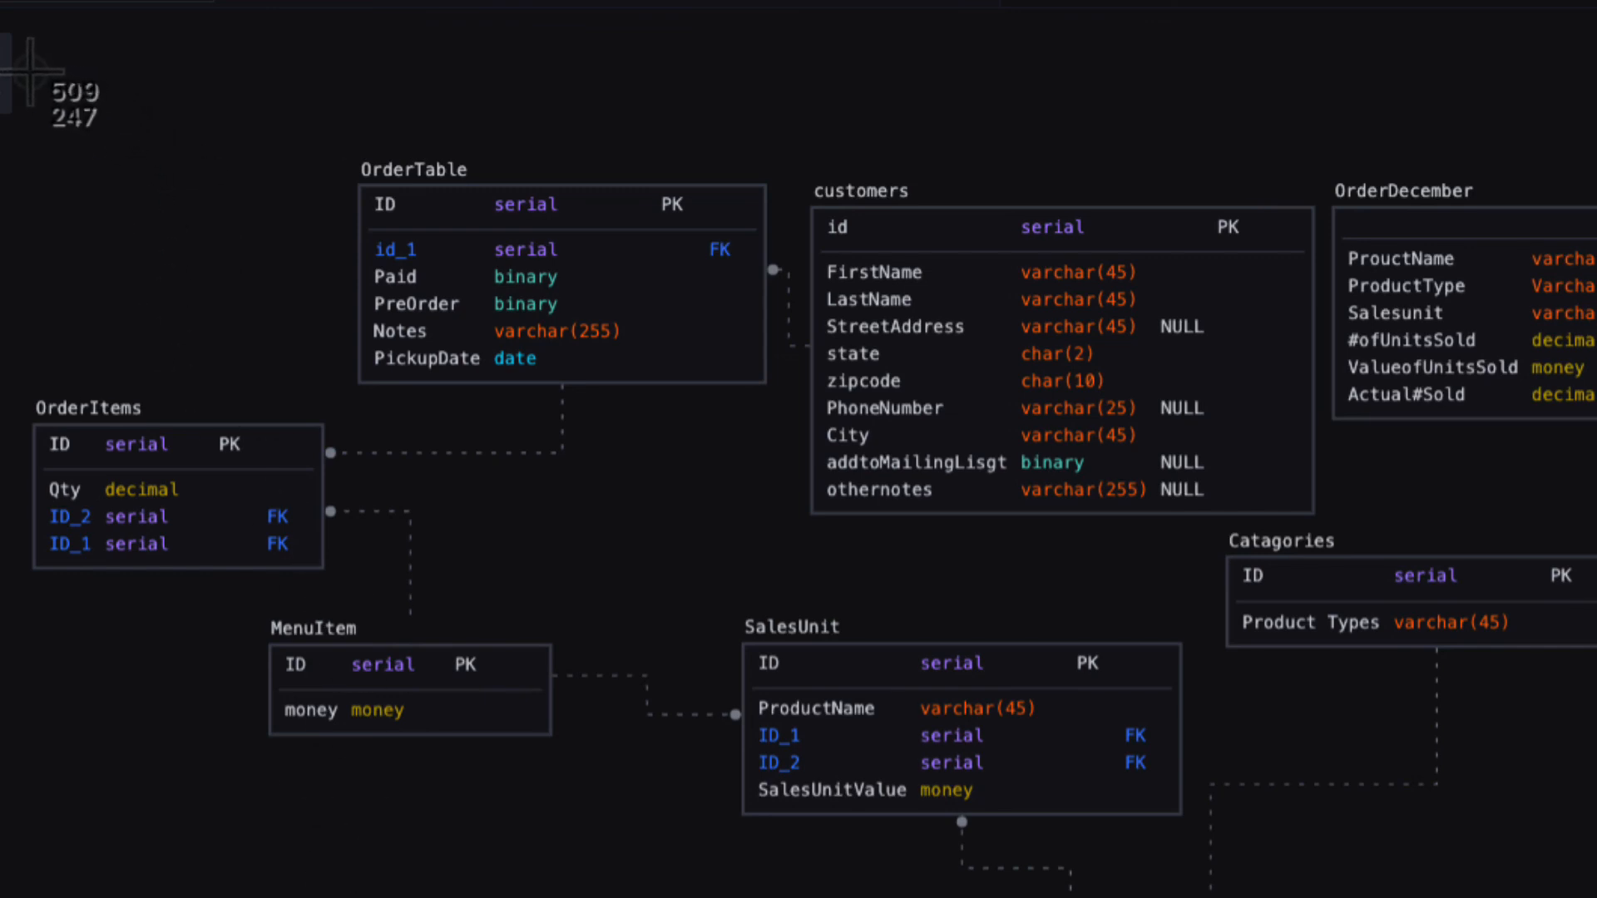
pyautogui.moveTo(30, 72)
pyautogui.mouseDown()
pyautogui.moveTo(115, 416)
pyautogui.moveTo(544, 749)
pyautogui.moveTo(1185, 897)
pyautogui.moveTo(1596, 897)
pyautogui.mouseUp()
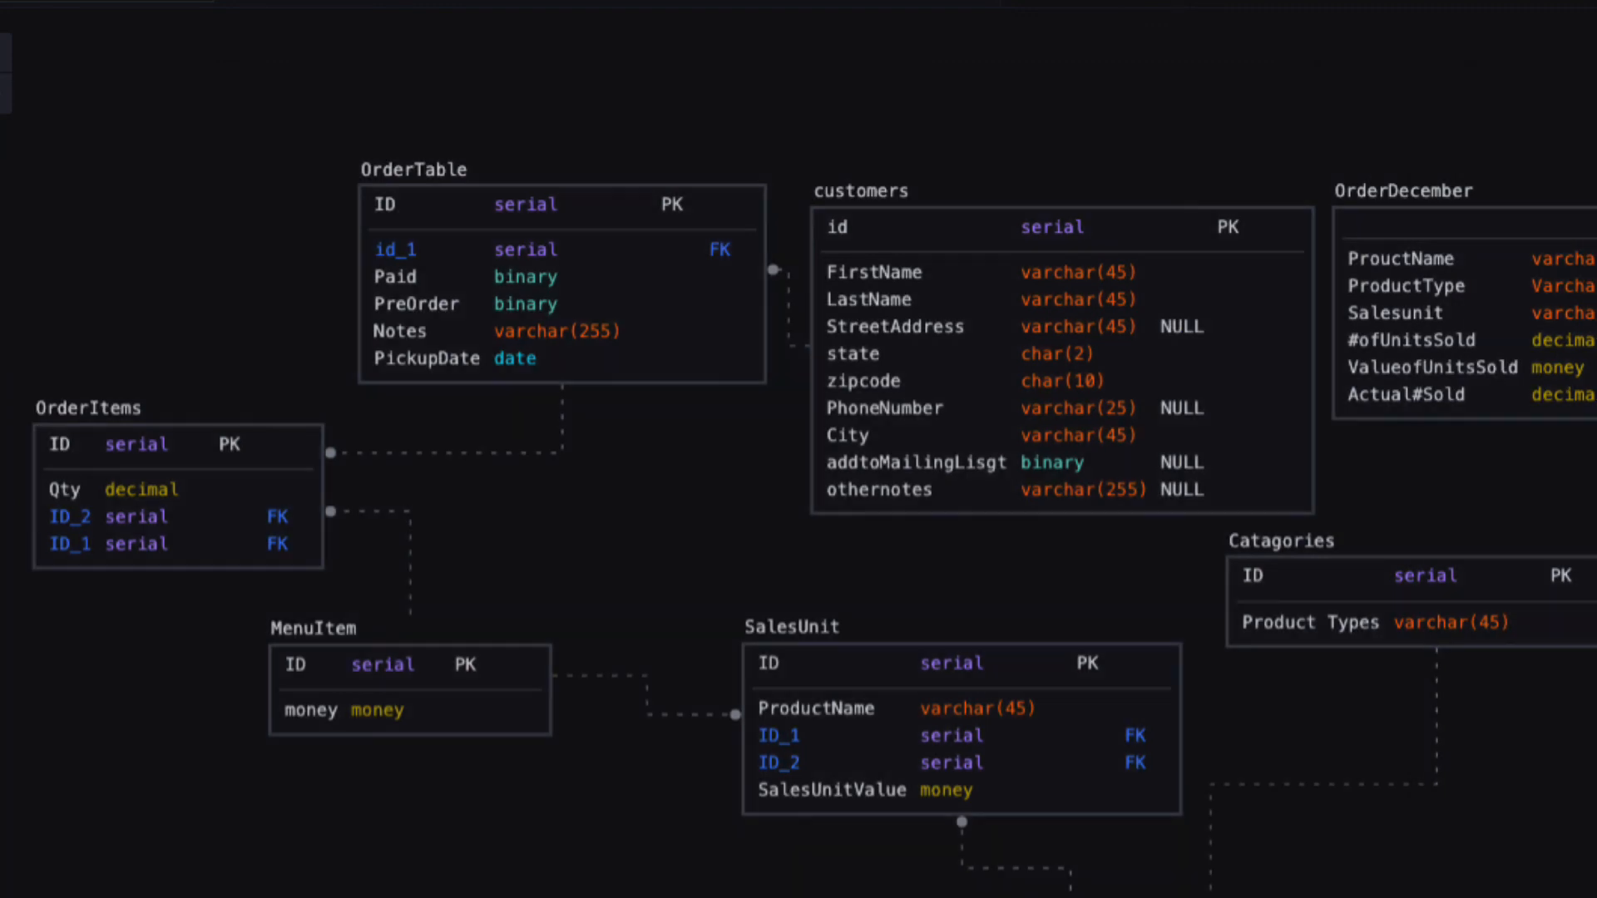